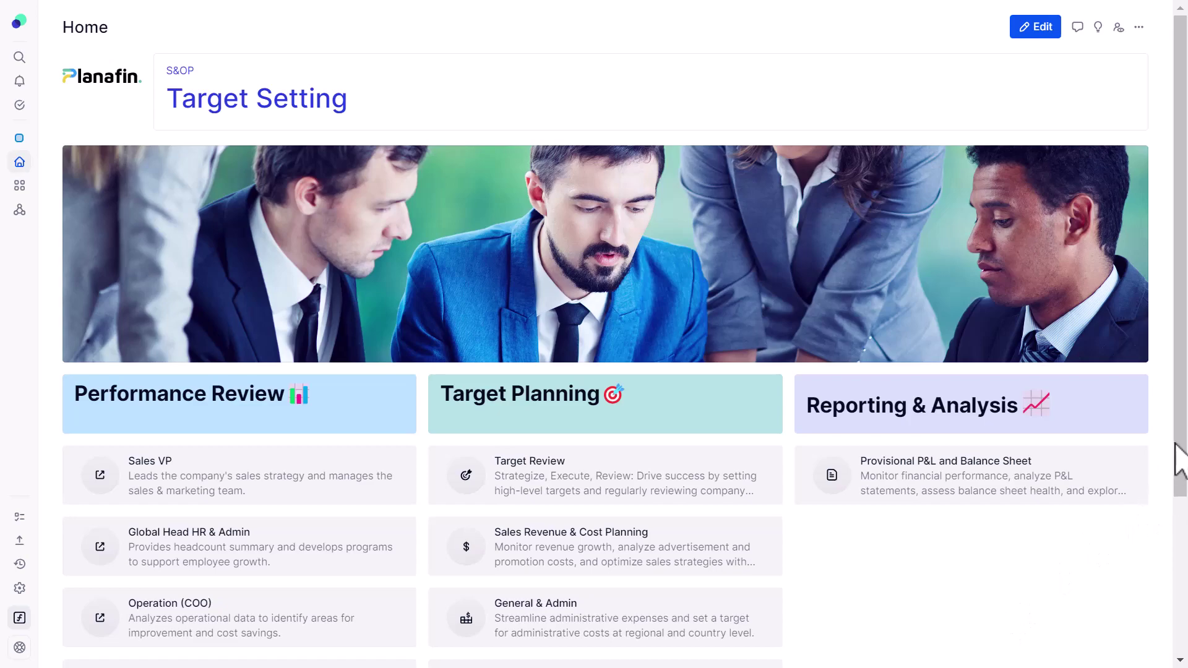
# - Scroll down the Home page to reach the Sales VP application's boards
pyautogui.moveTo(1179, 471); pyautogui.dragTo(1181, 554)
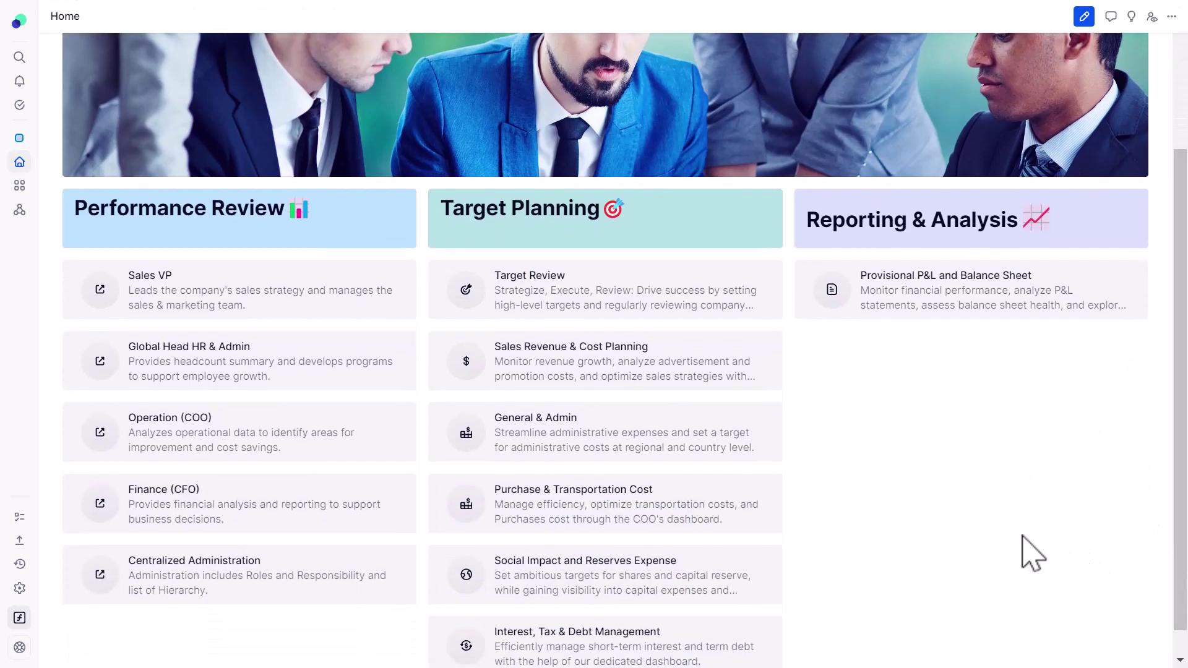
pyautogui.moveTo(1177, 477); pyautogui.dragTo(1179, 499)
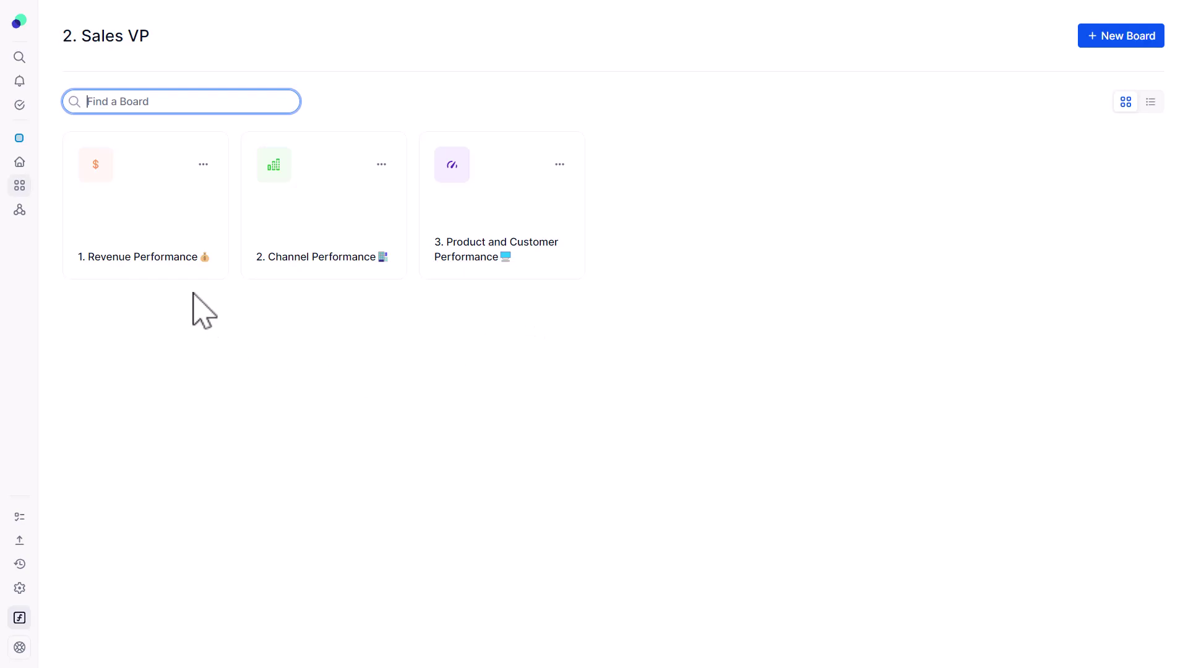
# - Open the 1. Revenue Performance board
pyautogui.click(170, 228)
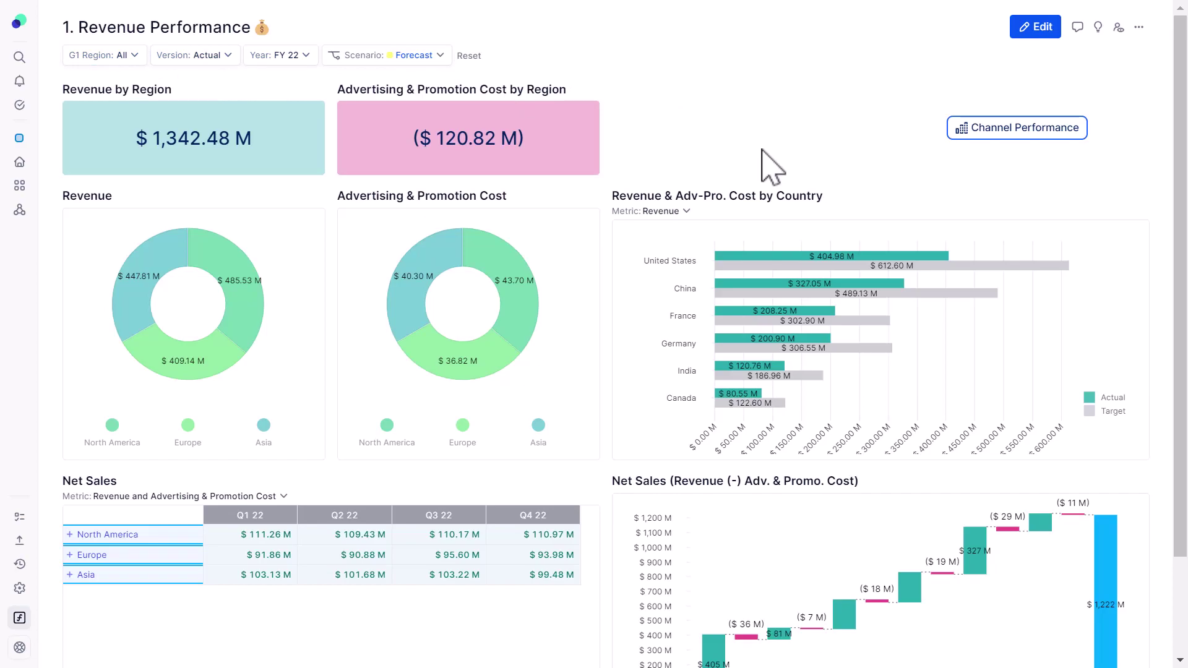
pyautogui.click(118, 57)
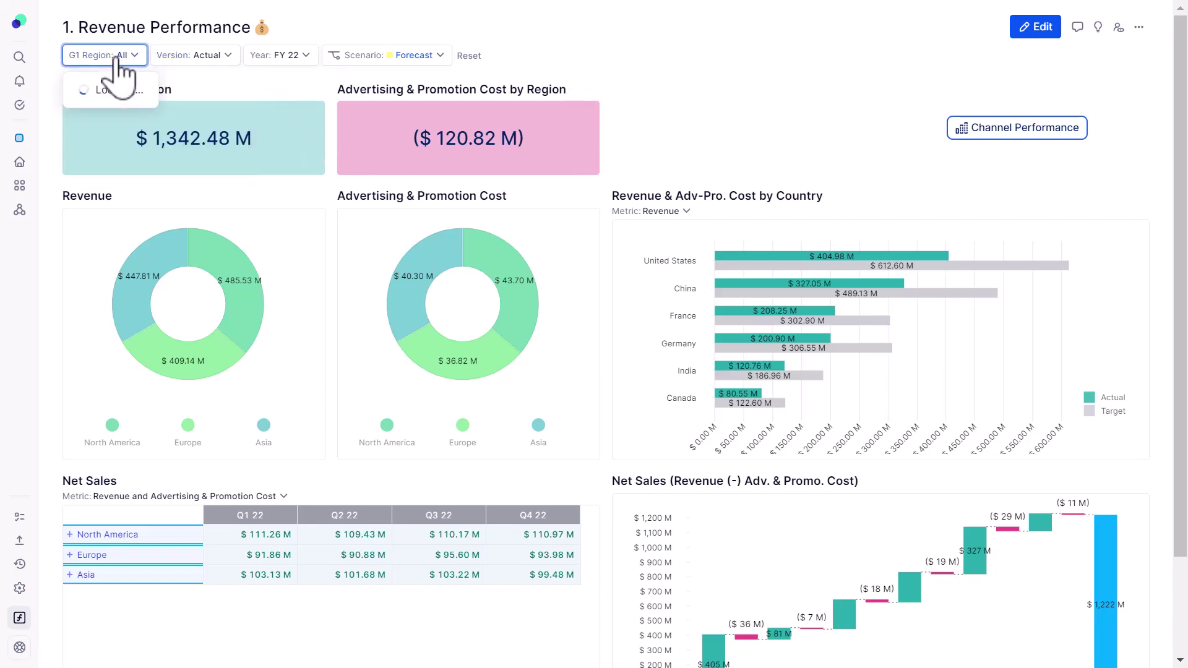
pyautogui.click(141, 119)
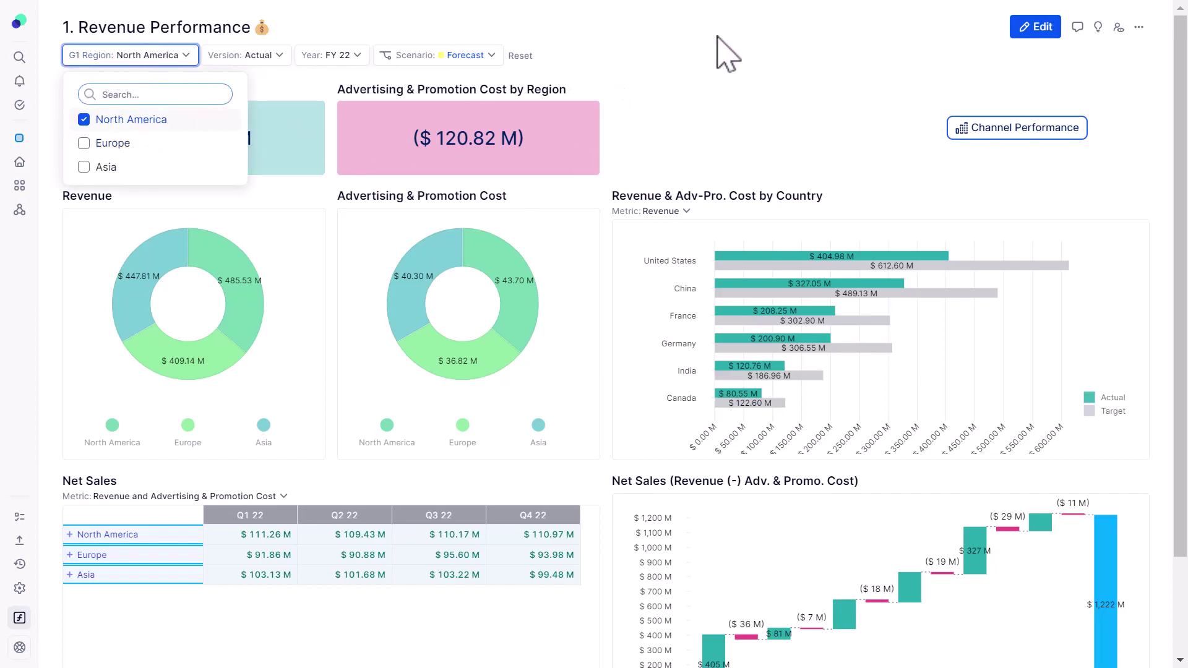
pyautogui.click(804, 102)
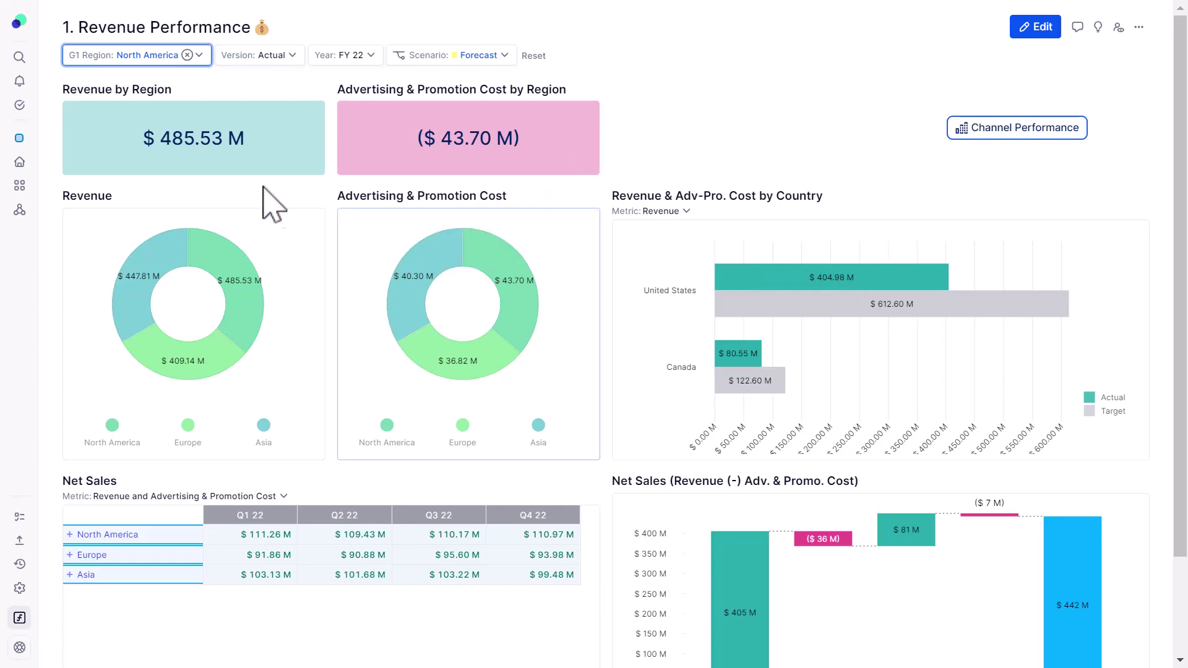
pyautogui.click(187, 55)
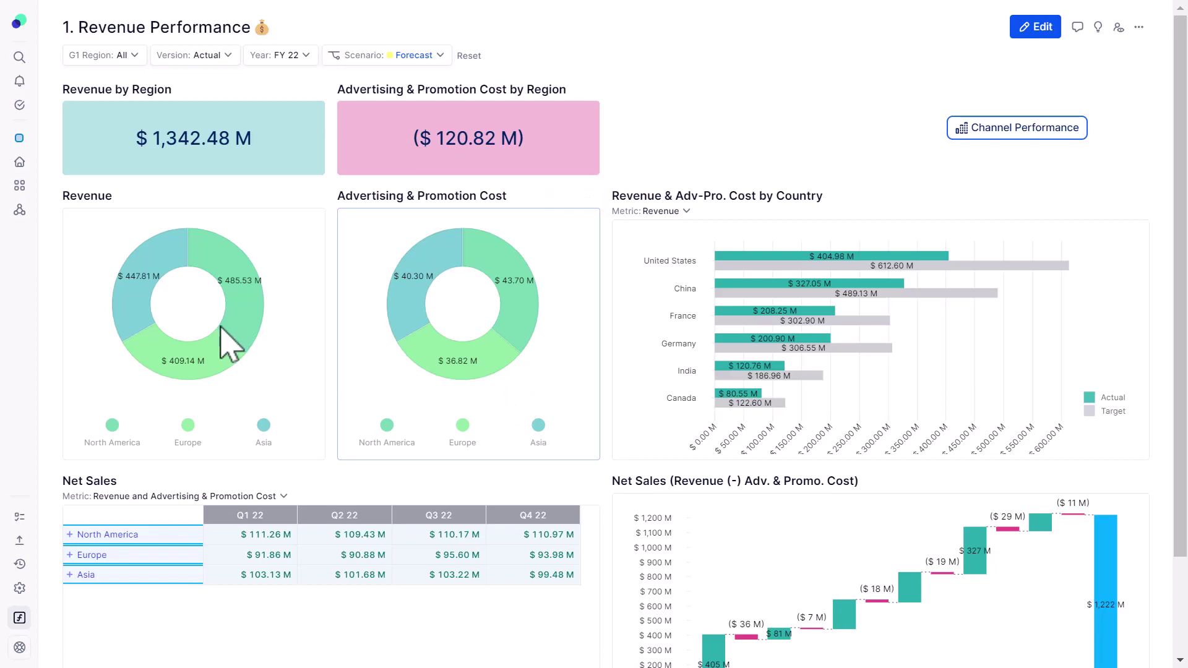
# - Drill down the North America slice of the Revenue donut by G2 Country
pyautogui.moveTo(520, 361)
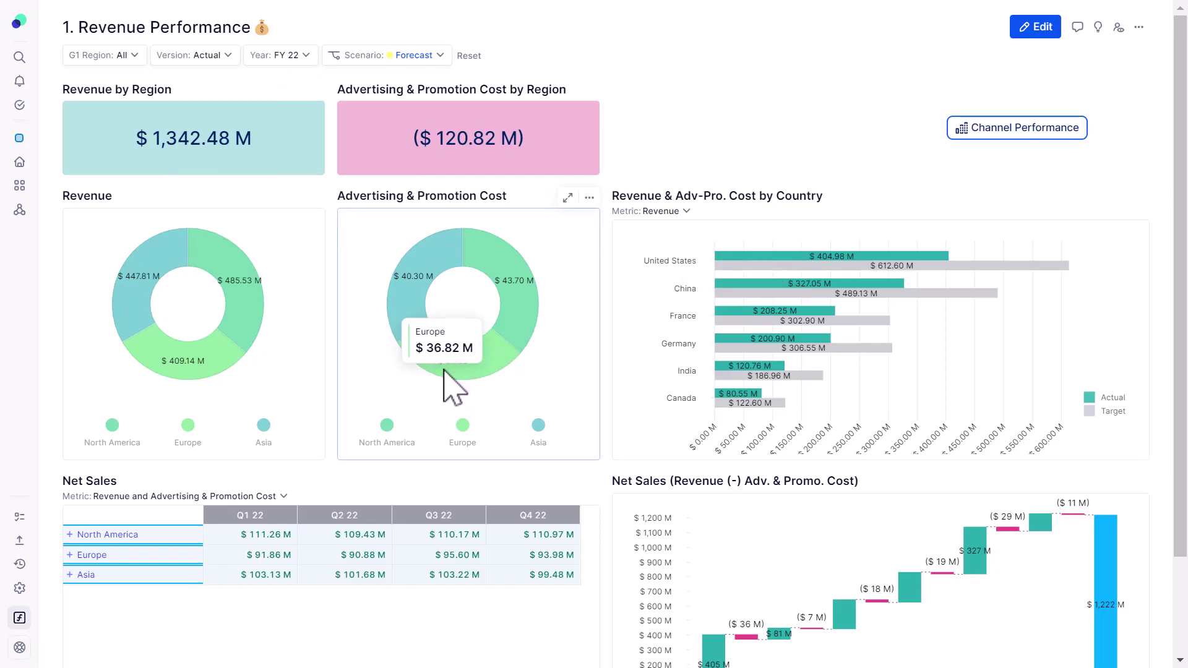
pyautogui.moveTo(136, 288)
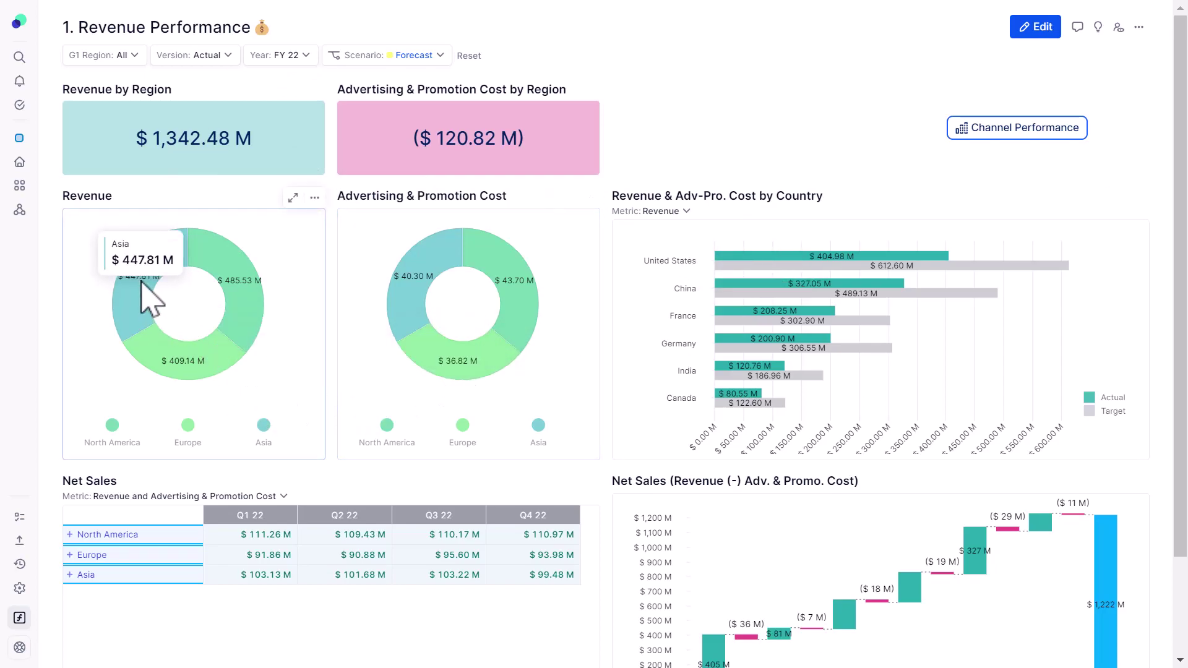
pyautogui.rightClick(251, 316)
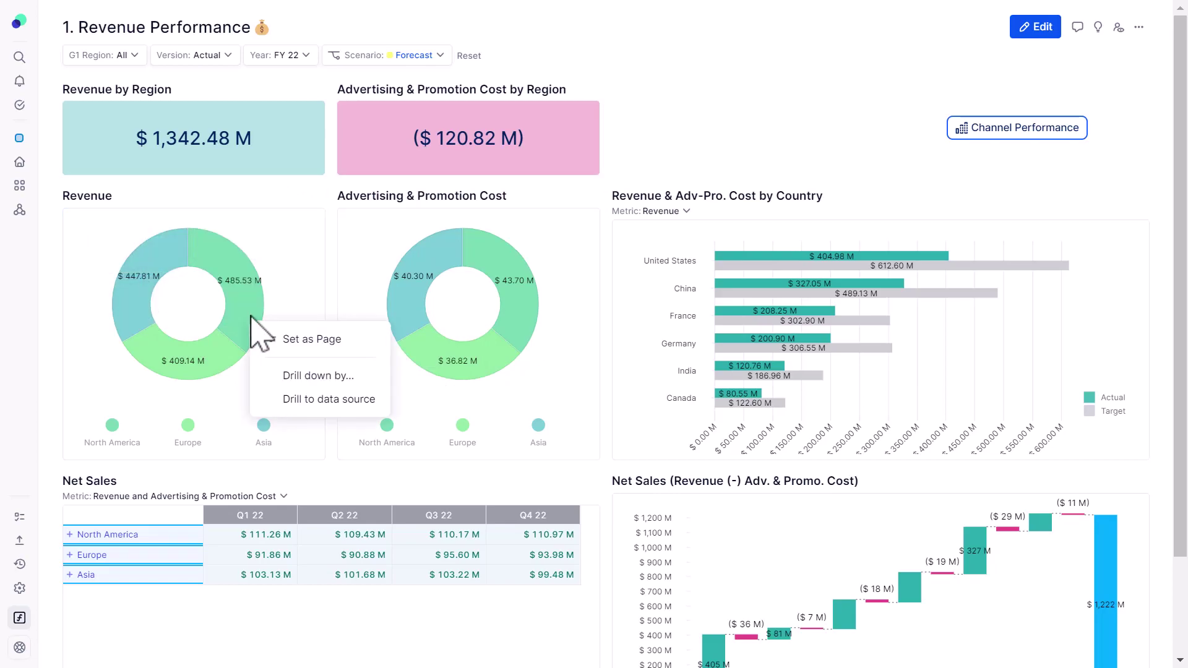
pyautogui.click(310, 376)
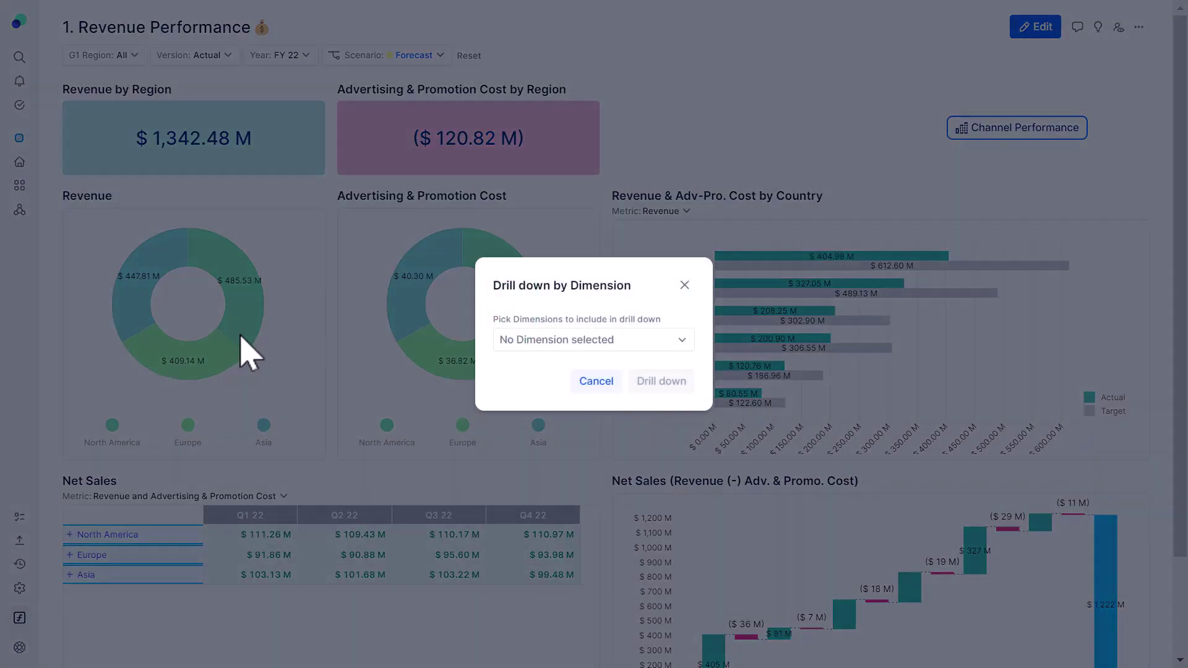
pyautogui.click(508, 343)
pyautogui.click(563, 375)
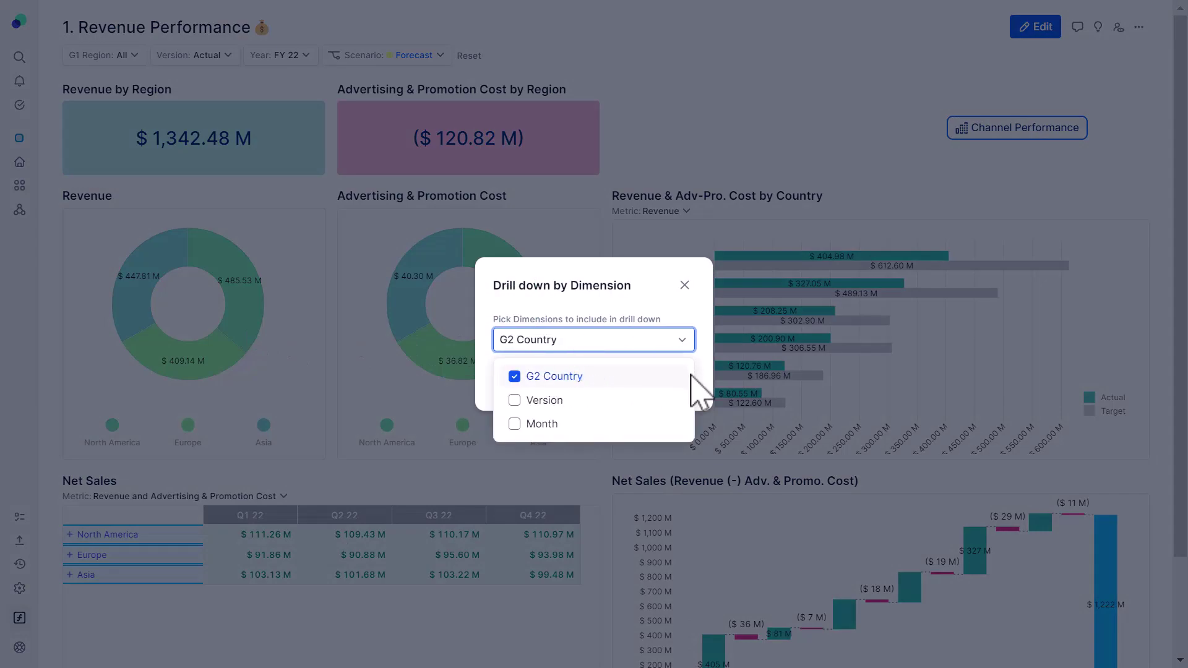
pyautogui.click(645, 375)
pyautogui.click(603, 376)
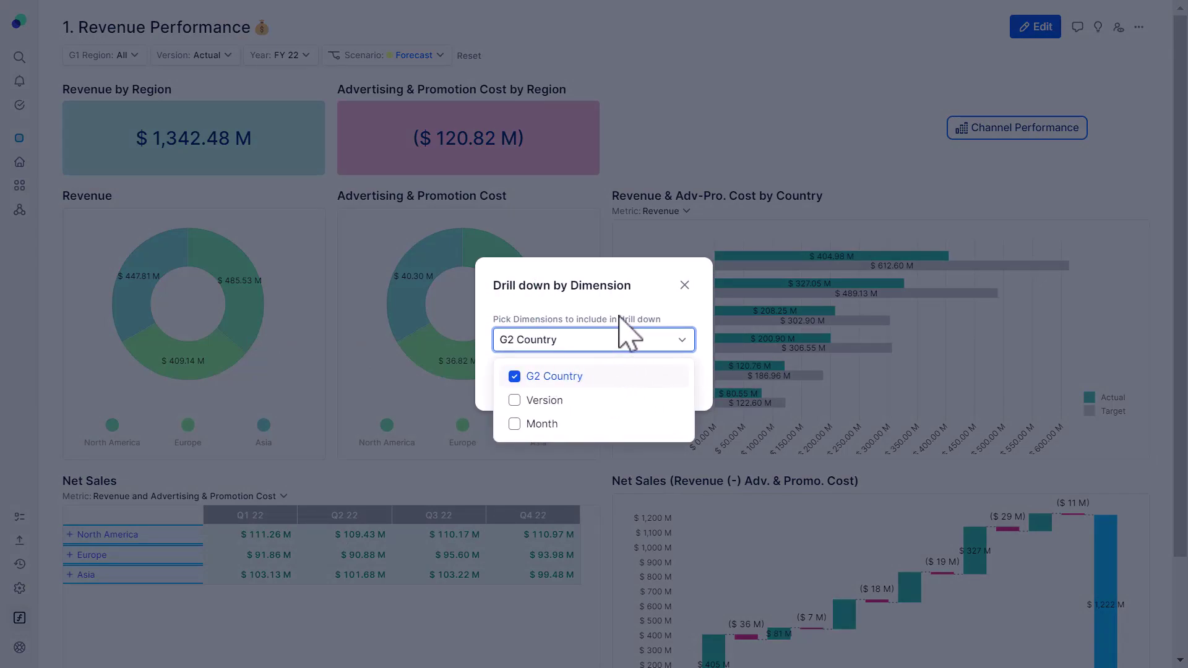
pyautogui.click(619, 319)
pyautogui.click(677, 375)
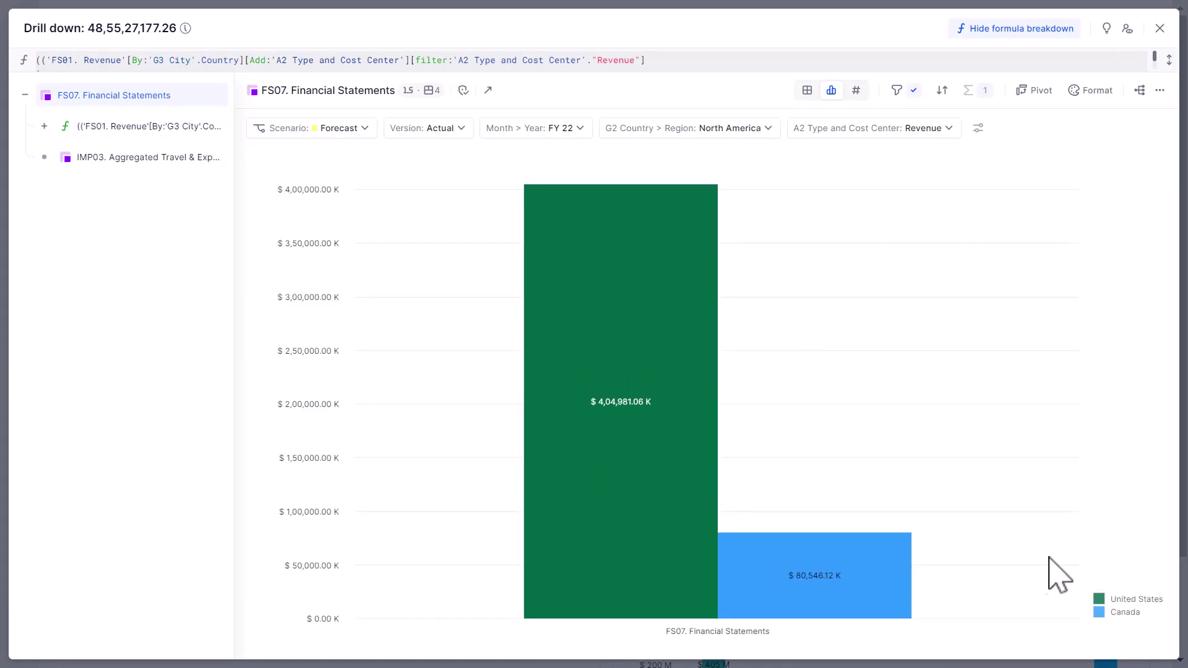
# - Add Europe and Asia to the drill-down's Region filter
pyautogui.click(722, 131)
pyautogui.click(661, 215)
pyautogui.click(658, 239)
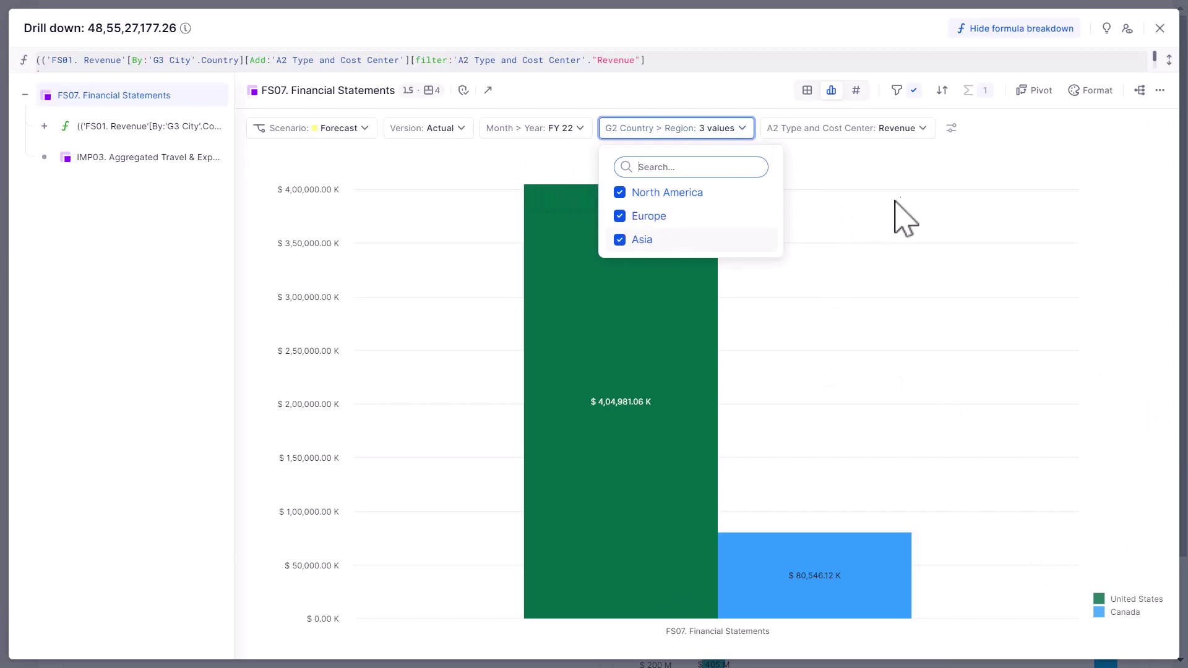
pyautogui.click(896, 217)
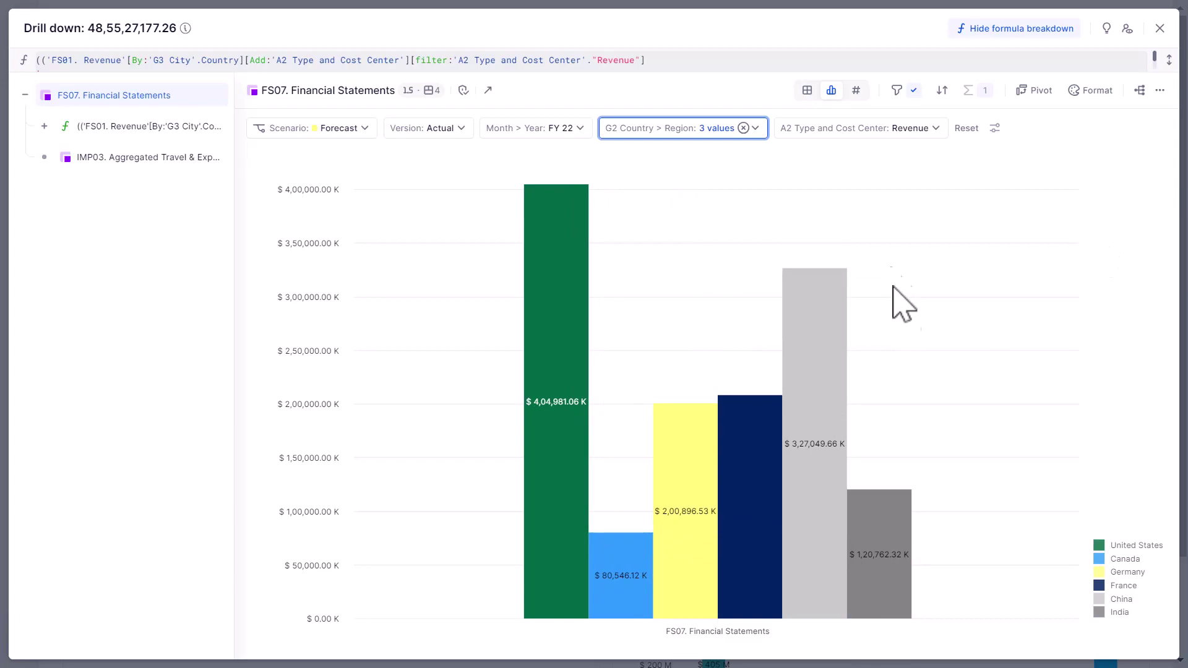
# - Sort G2 Country bars by metric value 9→0, then close the drill-down
pyautogui.click(942, 92)
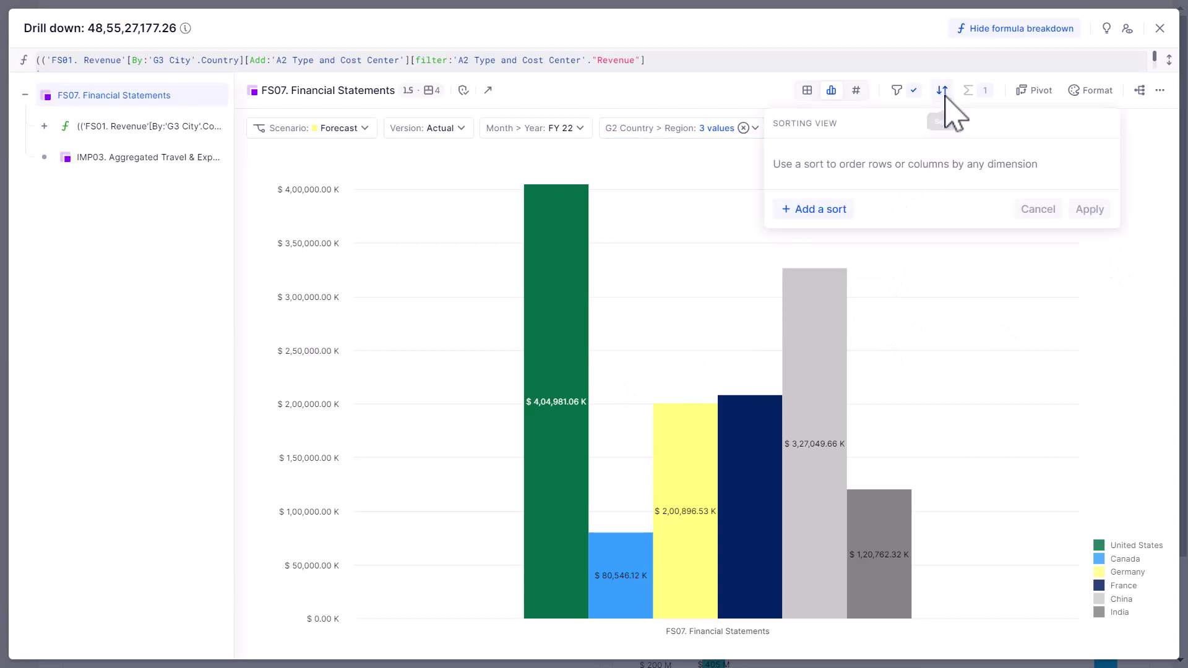
pyautogui.click(802, 210)
pyautogui.click(845, 167)
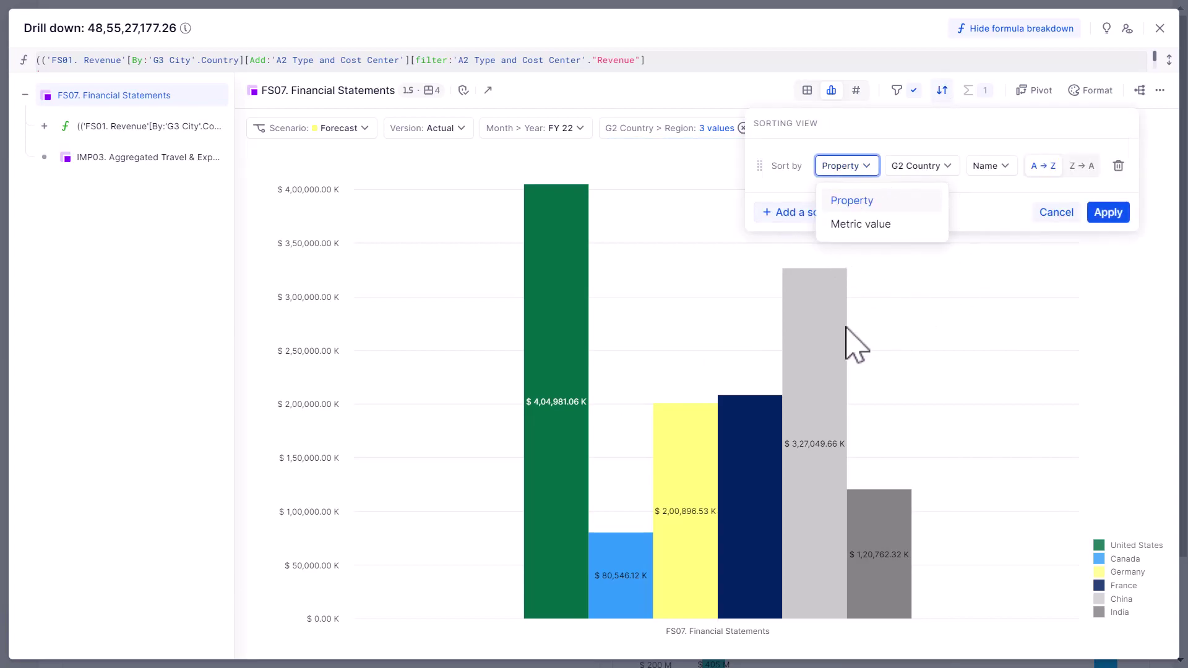
pyautogui.click(861, 228)
pyautogui.click(949, 167)
pyautogui.click(957, 203)
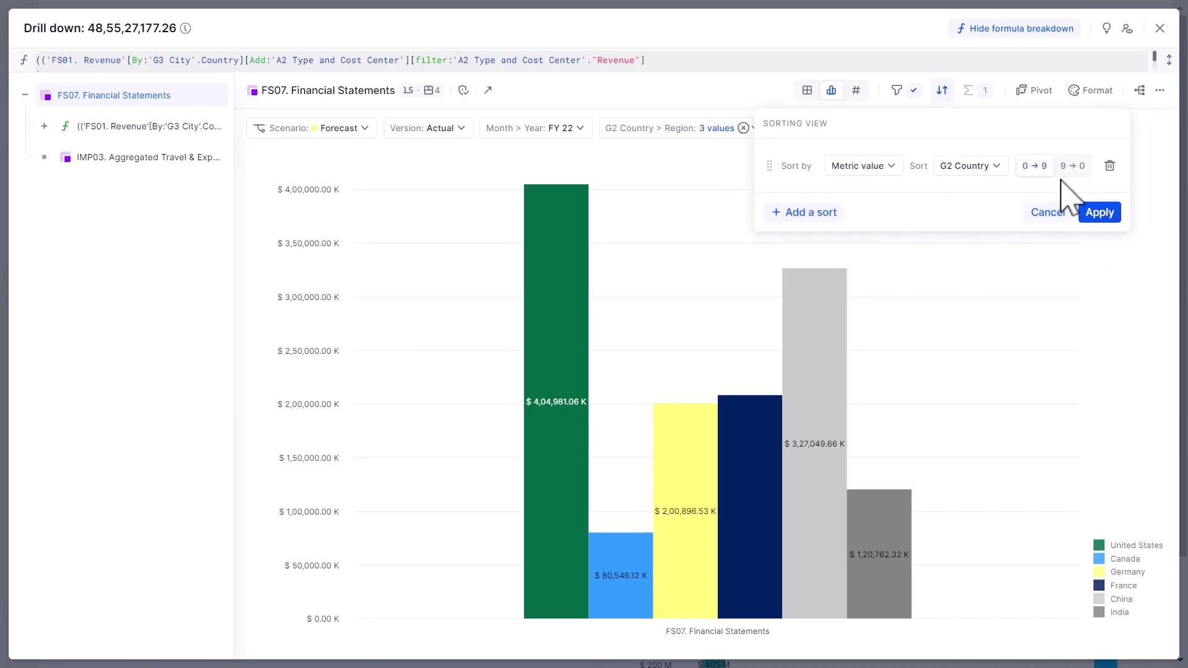
pyautogui.click(1099, 213)
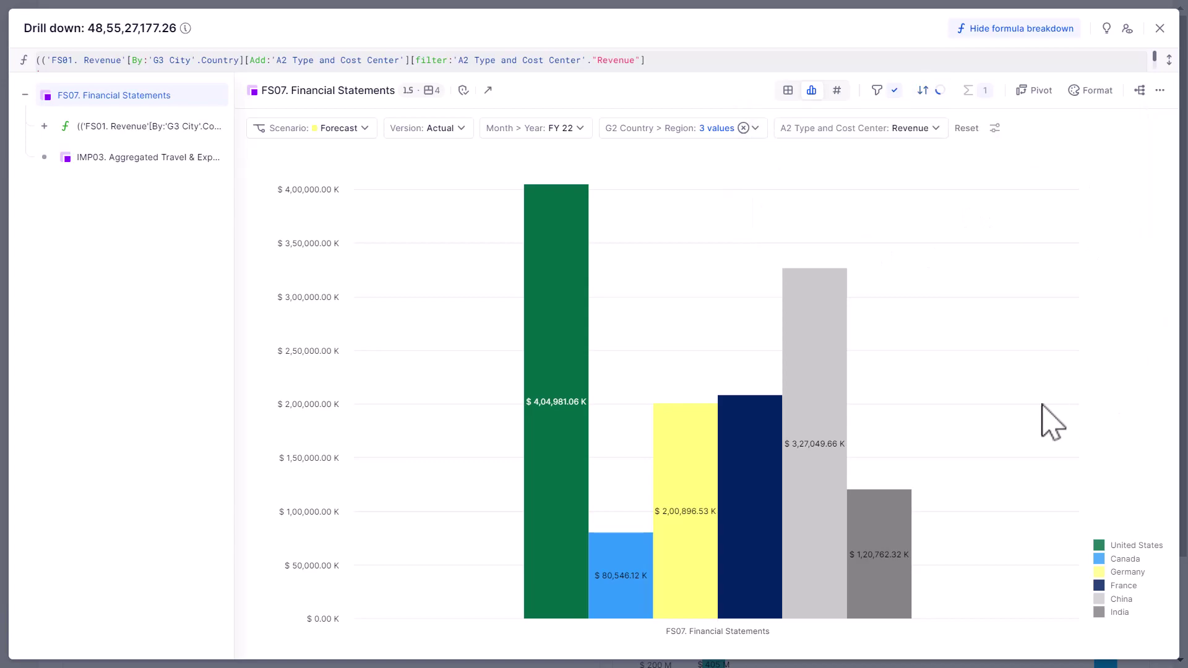
pyautogui.moveTo(544, 273)
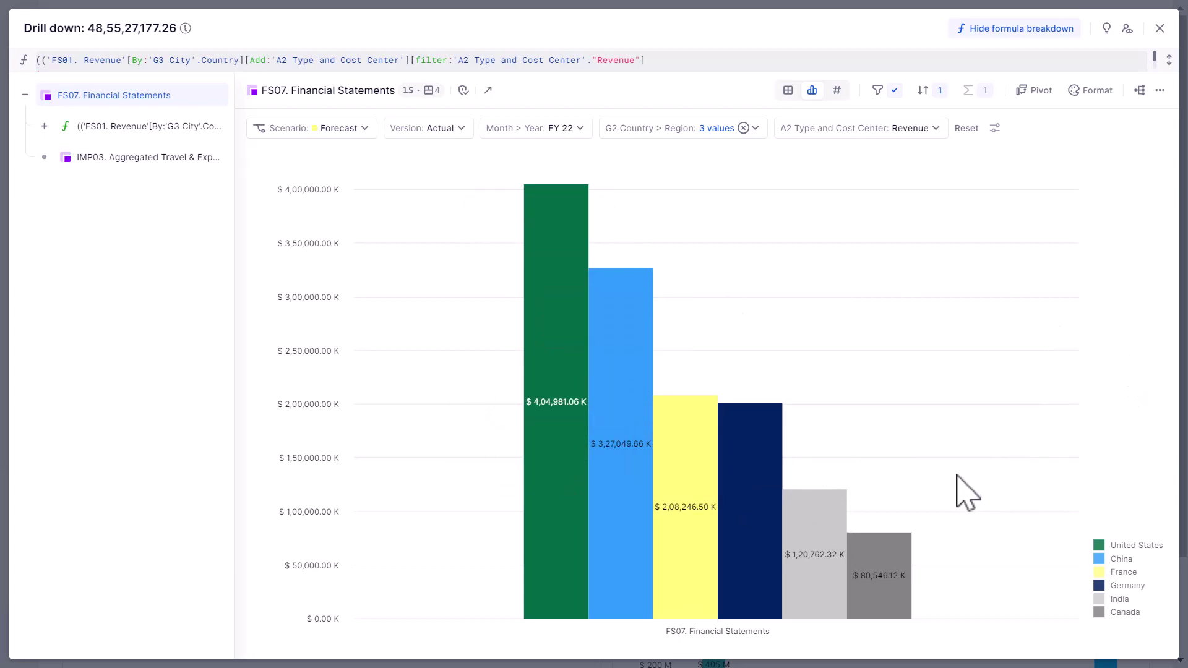
pyautogui.click(1159, 28)
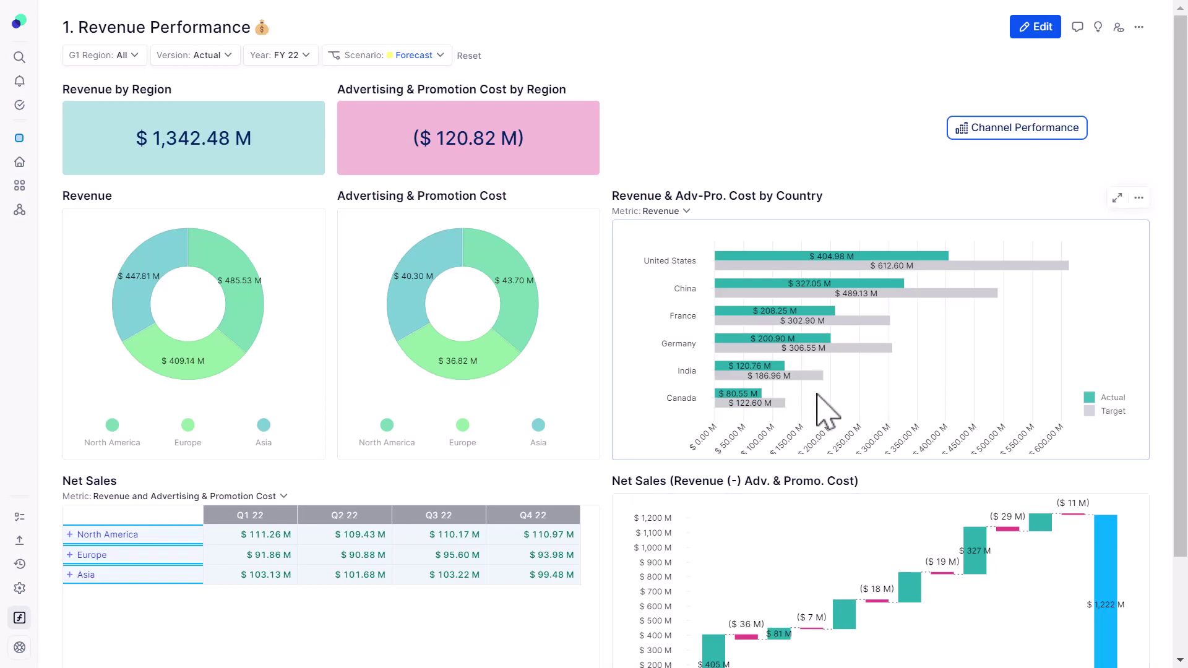
# - Scroll down and expand the Net Sales widget to full view
pyautogui.scroll(-1, 848, 379)
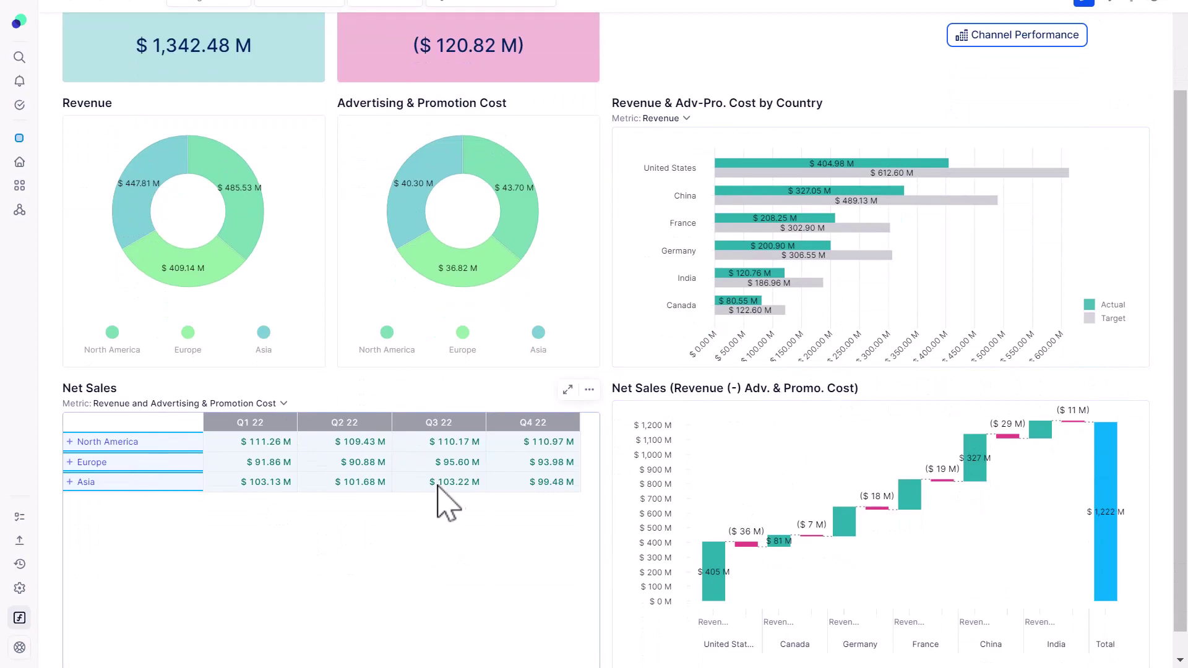
pyautogui.click(568, 390)
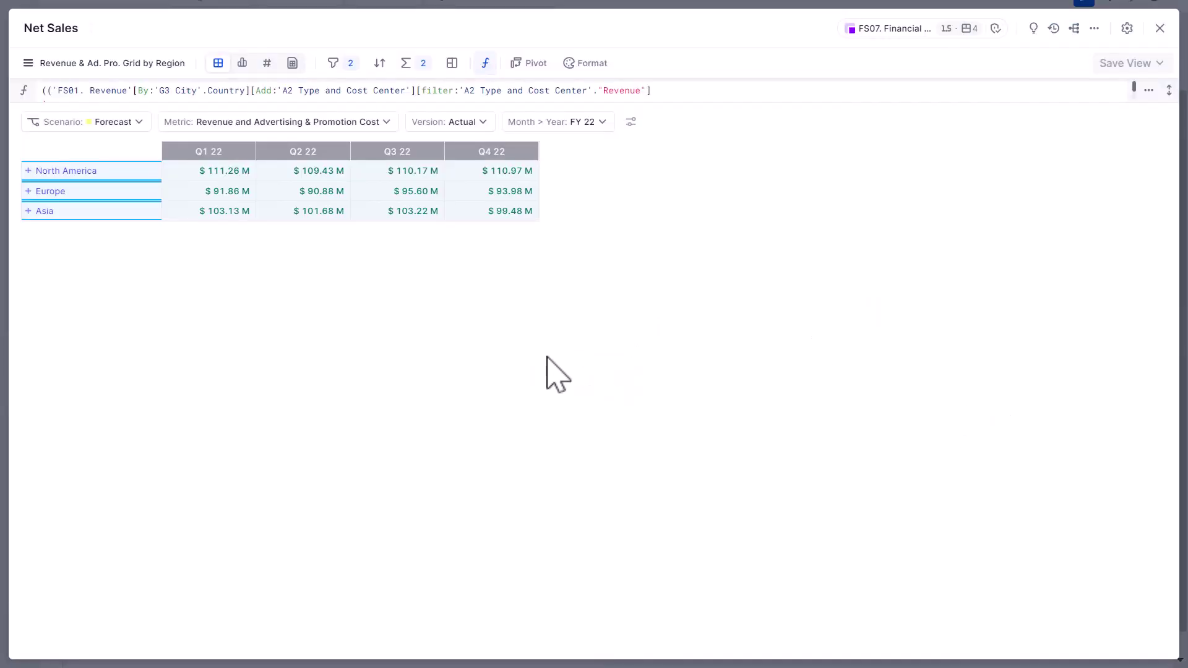
# - Expand all regions into countries and open the Pivot configuration panel
pyautogui.rightClick(62, 175)
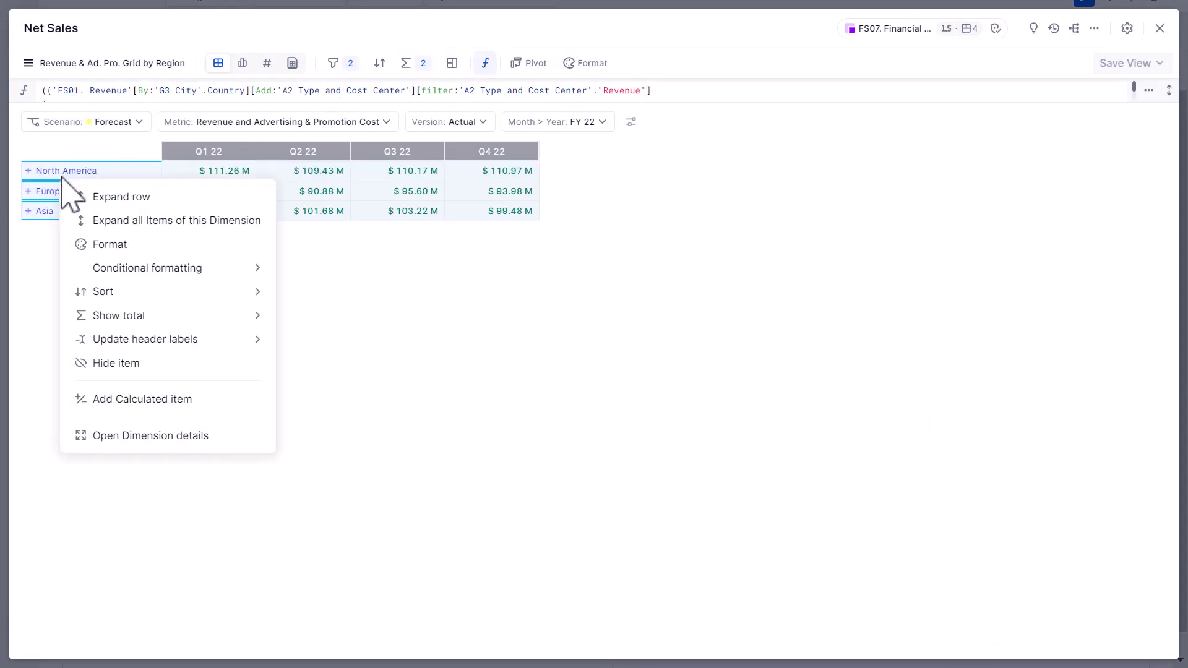
pyautogui.click(118, 231)
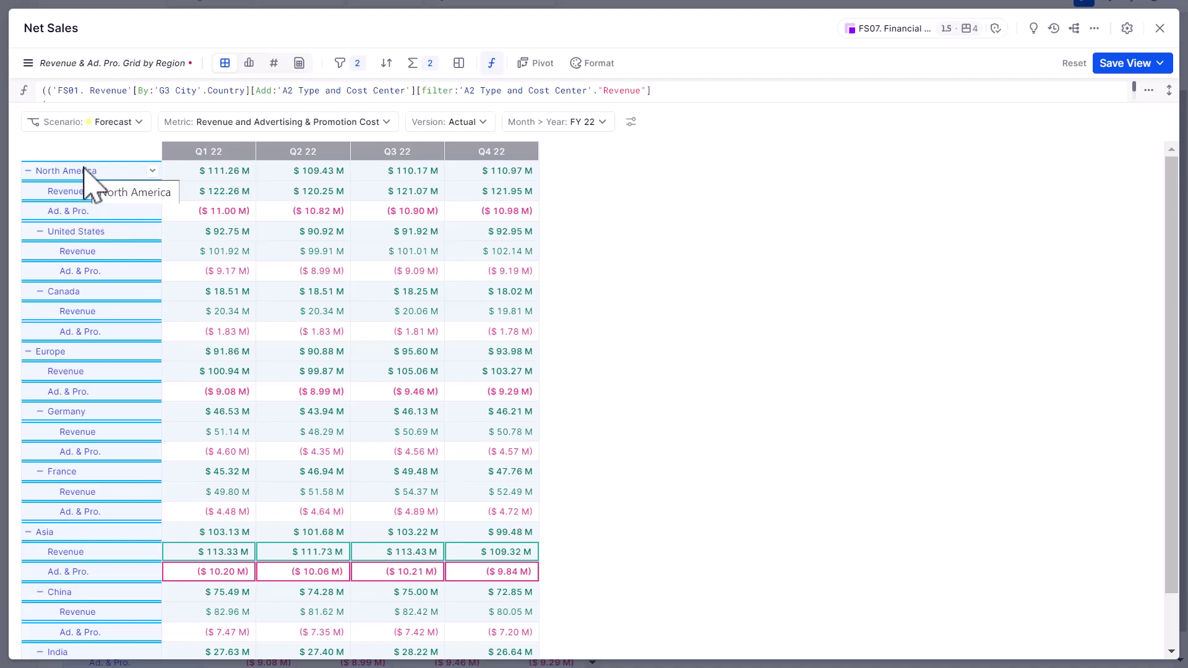
pyautogui.click(533, 67)
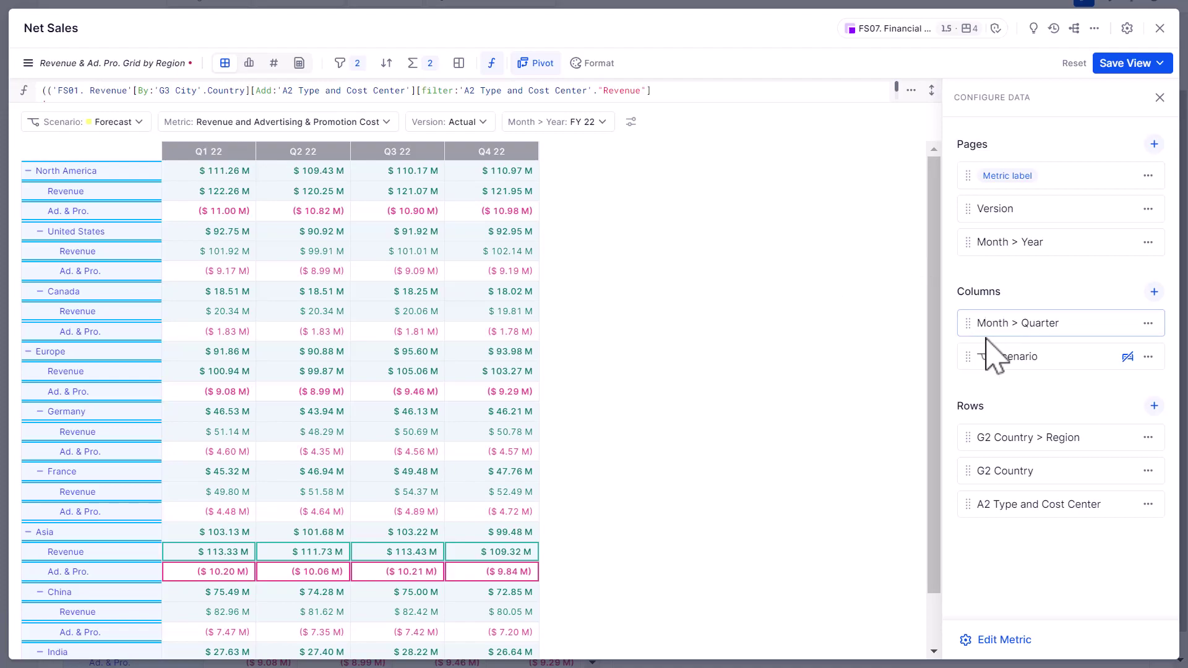
# - Remove G2 Country > Region and G2 Country from the Net Sales rows
pyautogui.moveTo(963, 429); pyautogui.dragTo(817, 377)
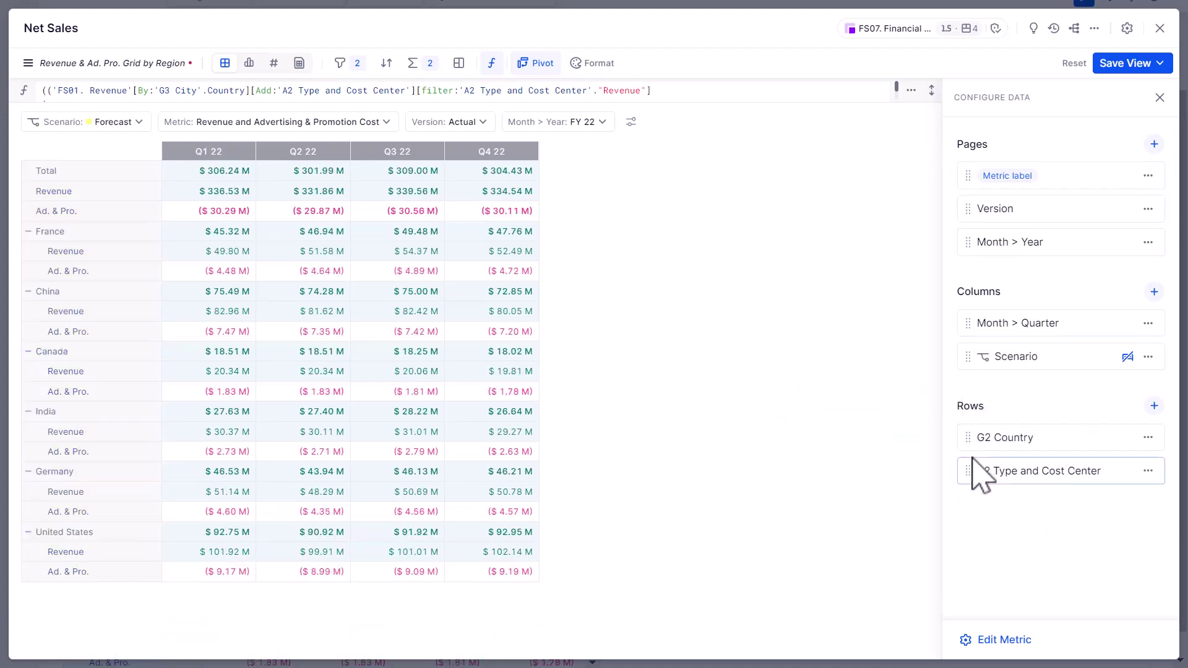
pyautogui.moveTo(962, 433); pyautogui.dragTo(797, 371)
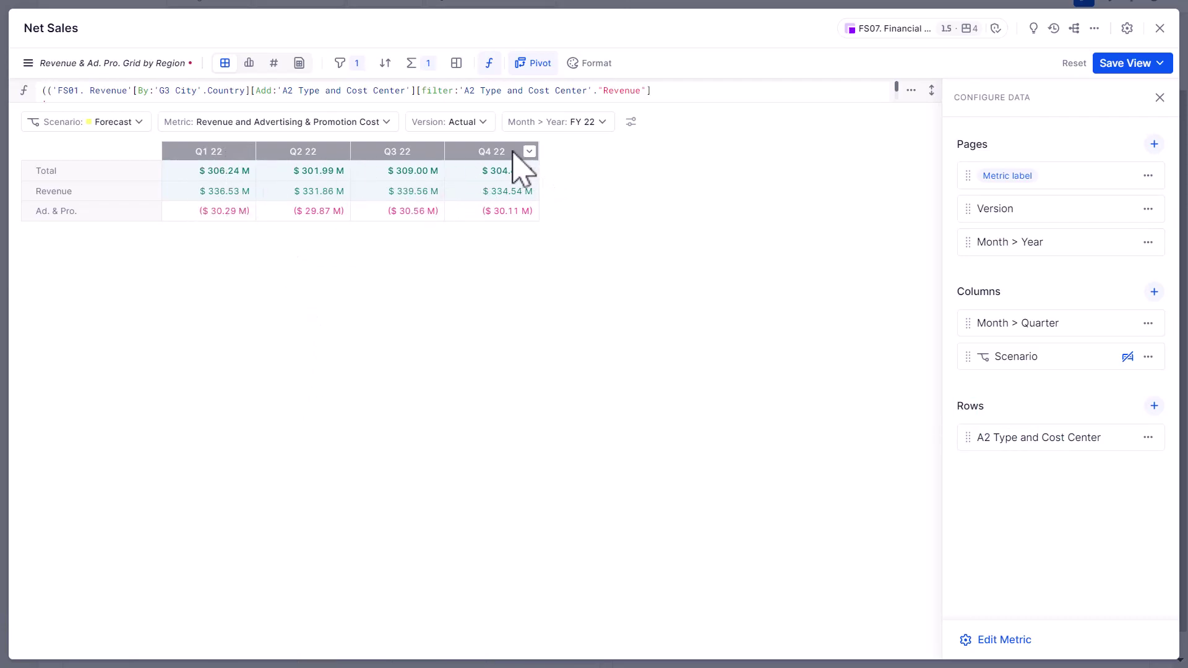
# - Add a Sum total across quarters ($1,221.66 M) and switch Net Sales to Sheet view
pyautogui.click(411, 63)
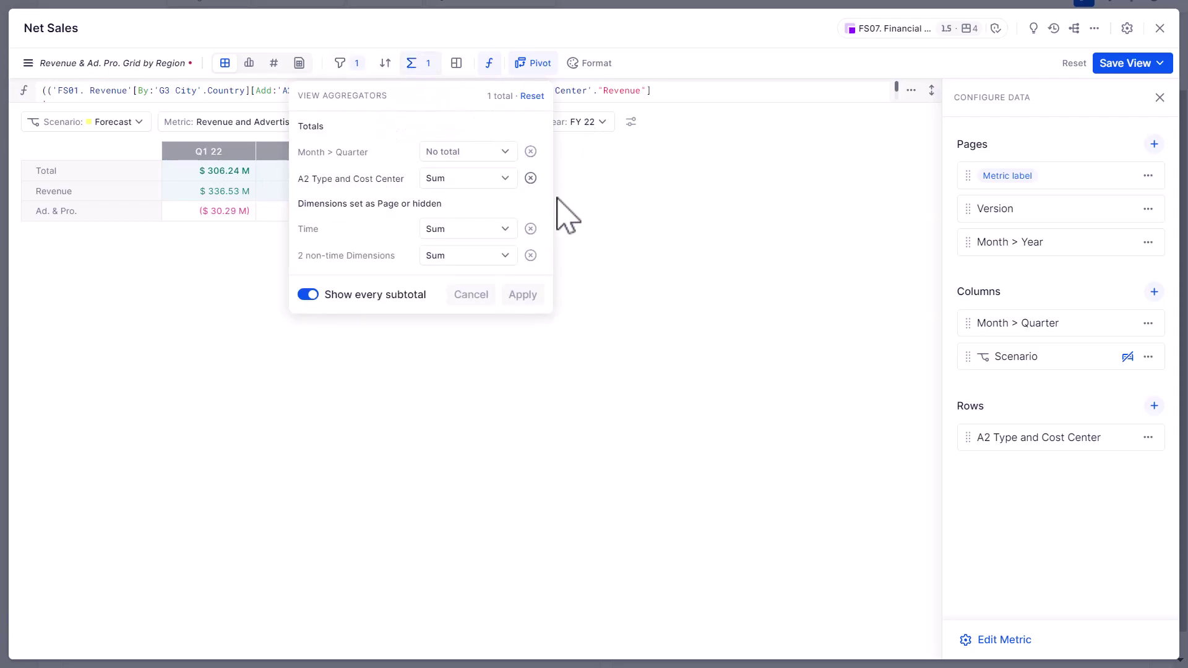
pyautogui.click(458, 155)
pyautogui.click(455, 185)
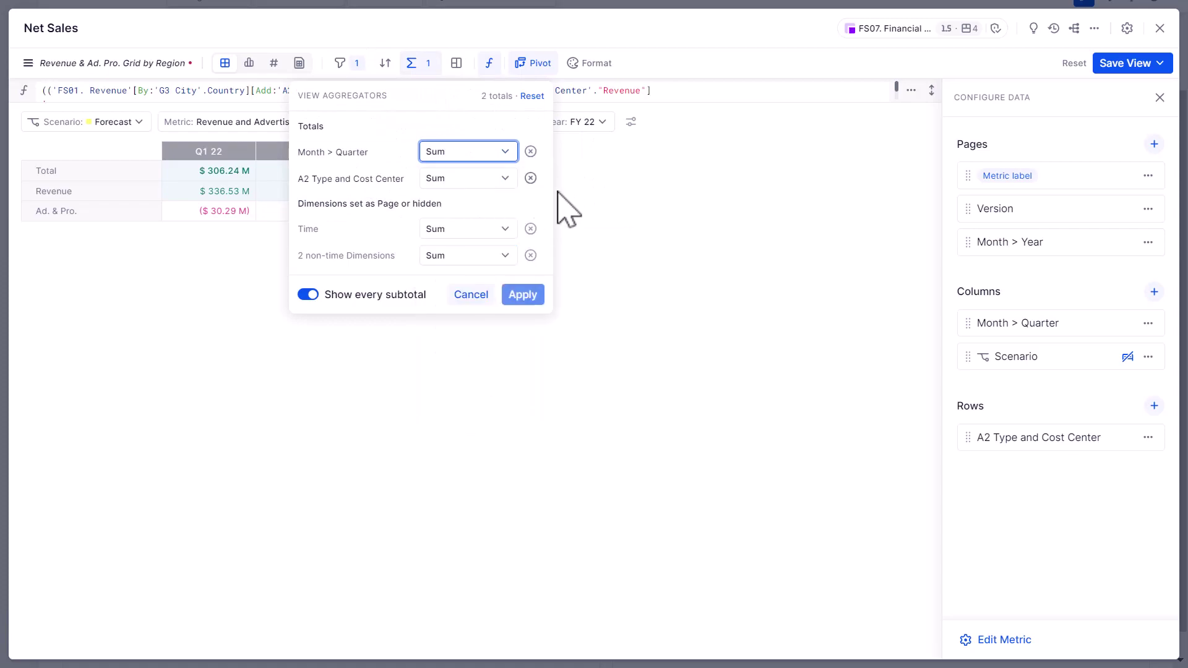
pyautogui.click(520, 296)
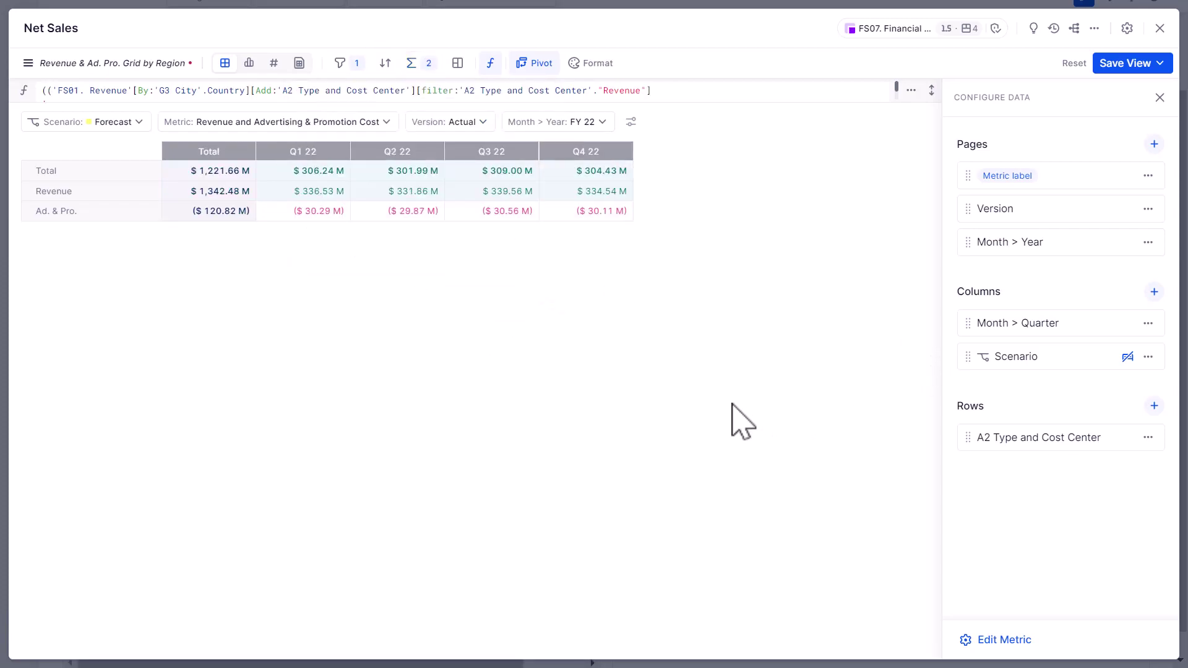
pyautogui.click(227, 171)
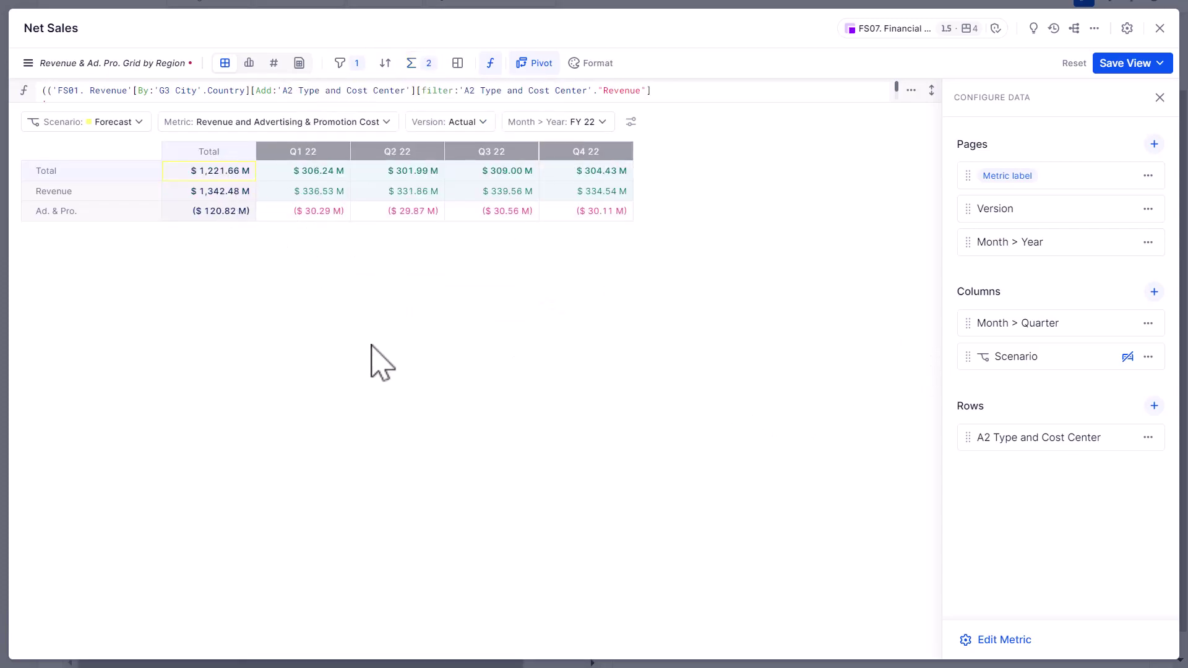
pyautogui.click(207, 187)
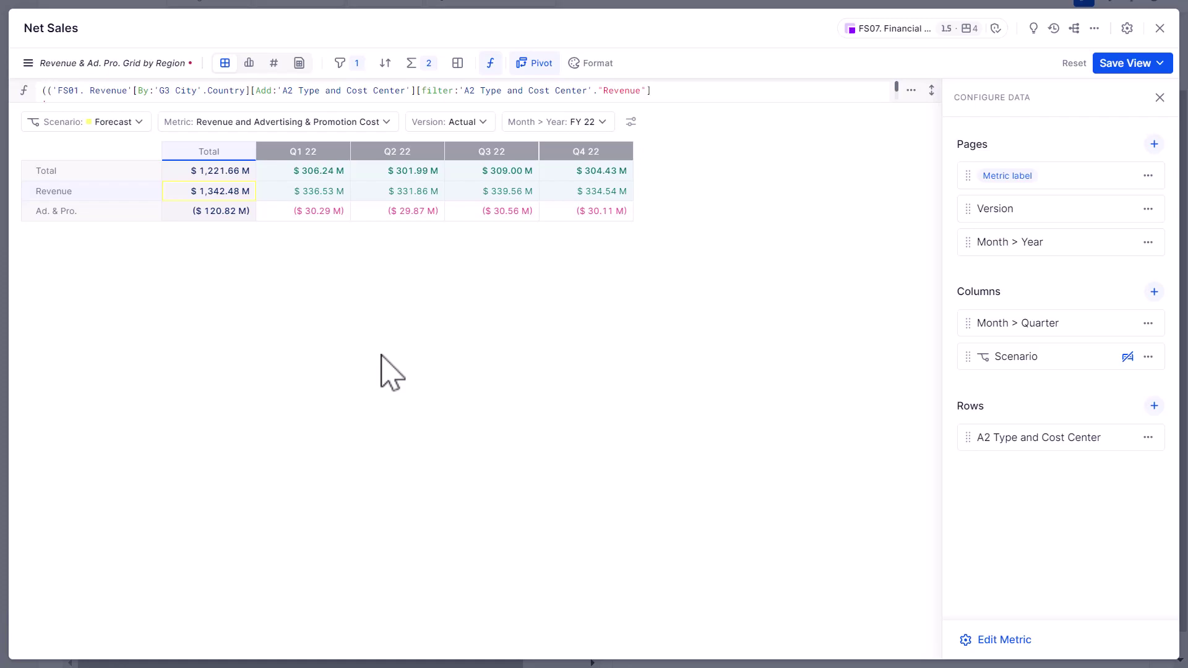
pyautogui.click(300, 63)
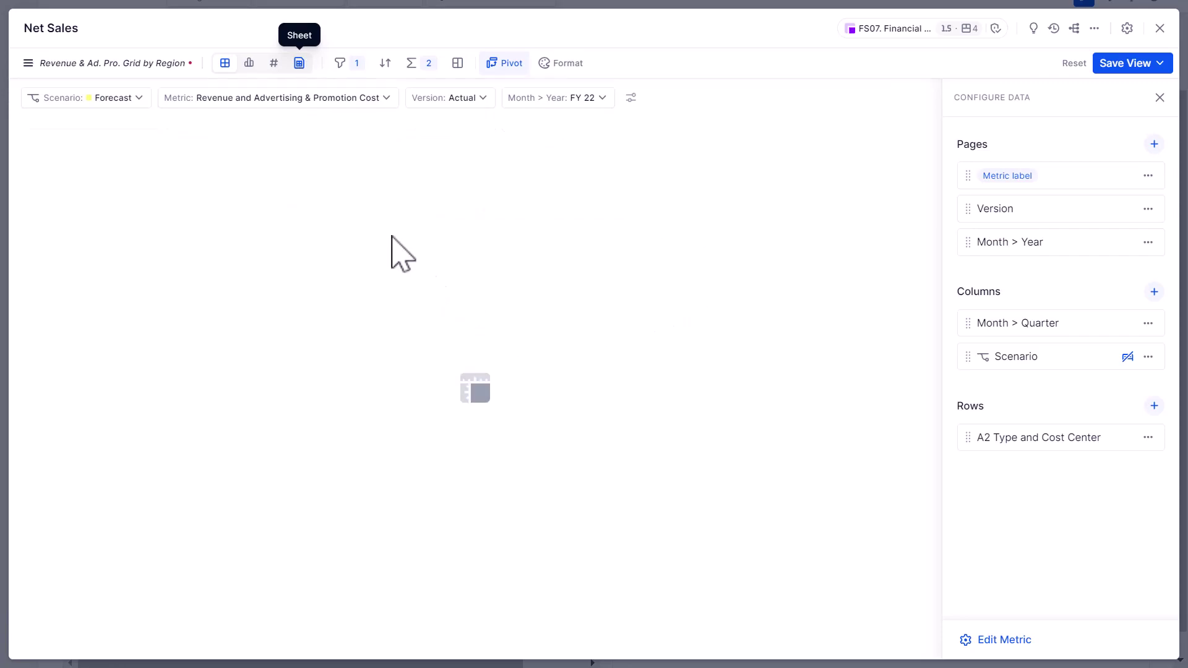
# - Close the Configure Data panel and select cell E7
pyautogui.click(1158, 98)
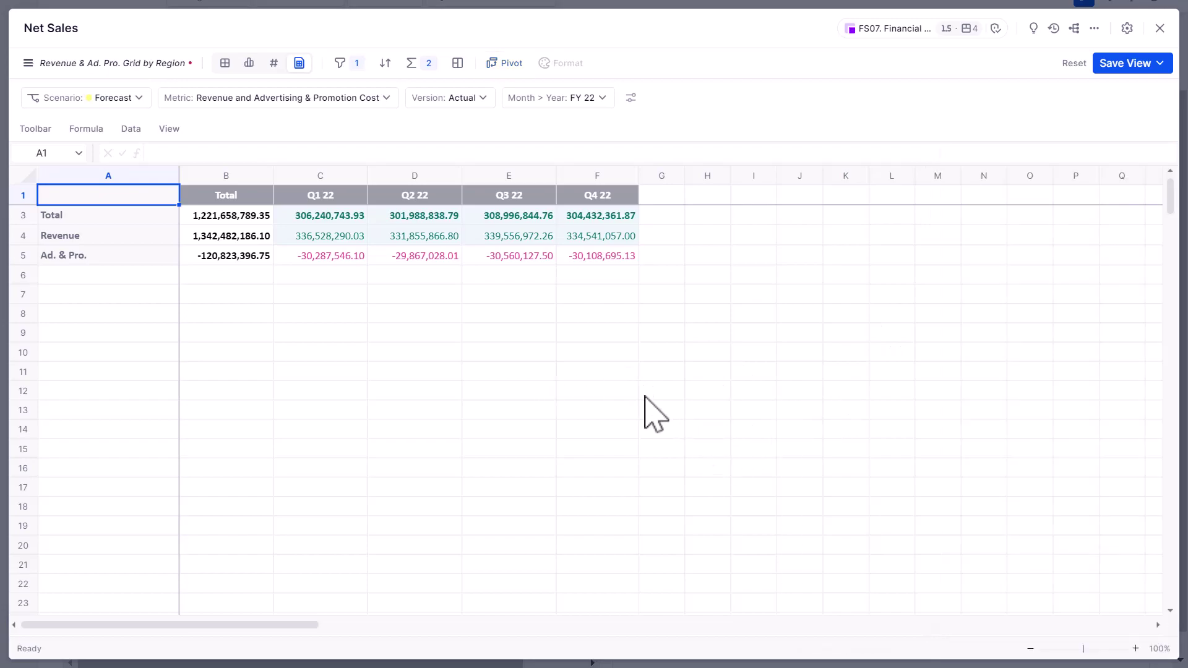
pyautogui.click(507, 298)
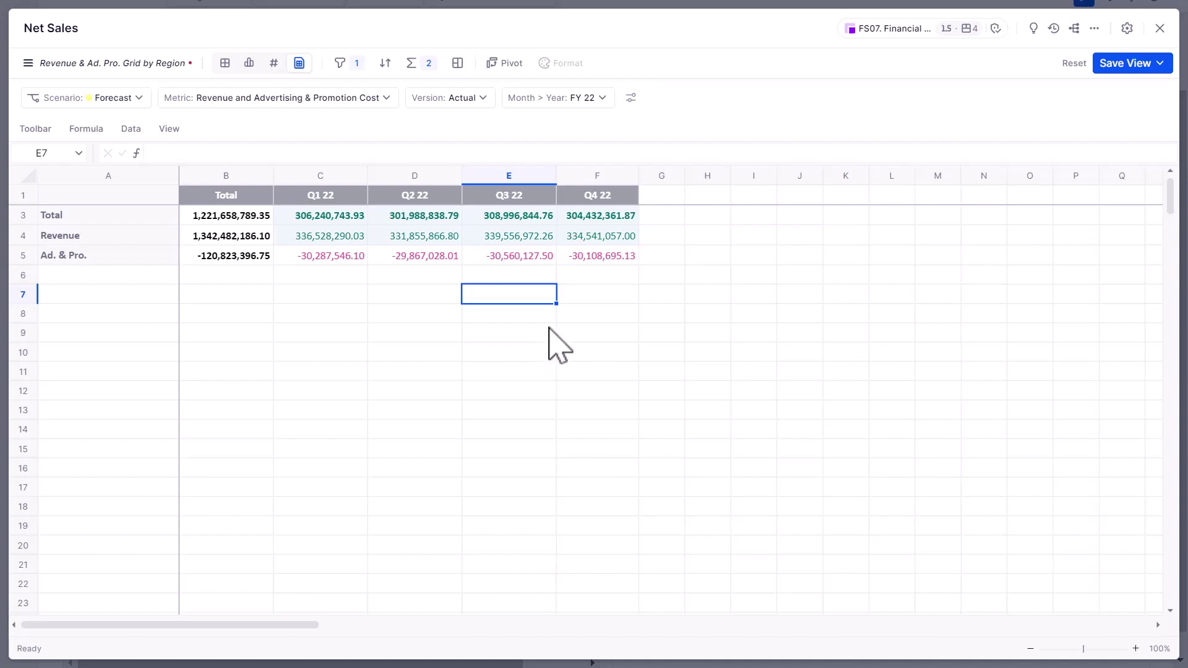
# - Enter =SUM(C3:F3) in H3 and auto-fit column H
pyautogui.press('Right')
pyautogui.press('Right')
pyautogui.press('Right')
pyautogui.press('Up')
pyautogui.press('Up')
pyautogui.press('Up')
pyautogui.press('Up')
pyautogui.press('Left')
pyautogui.press('Right')
pyautogui.write('=SUM(')
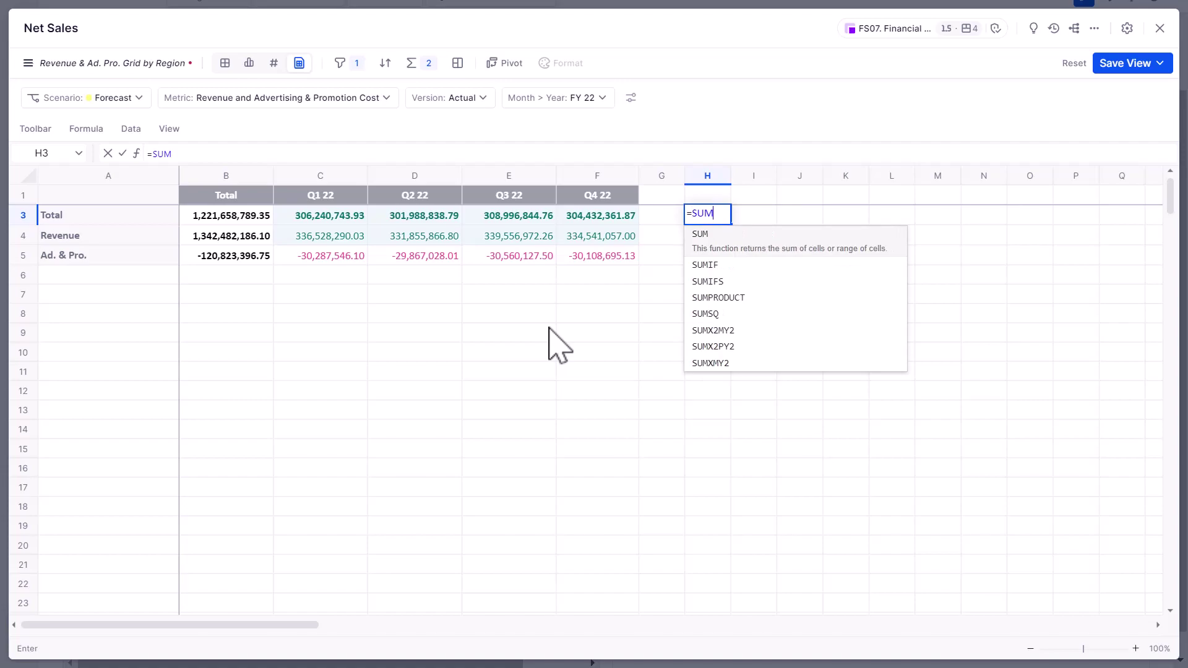
pyautogui.press('Left')
pyautogui.press('Left')
pyautogui.press('Left')
pyautogui.press('Left')
pyautogui.press('Left')
pyautogui.hotkey('shift', 'Right')
pyautogui.hotkey('shift', 'Right')
pyautogui.hotkey('shift', 'Right')
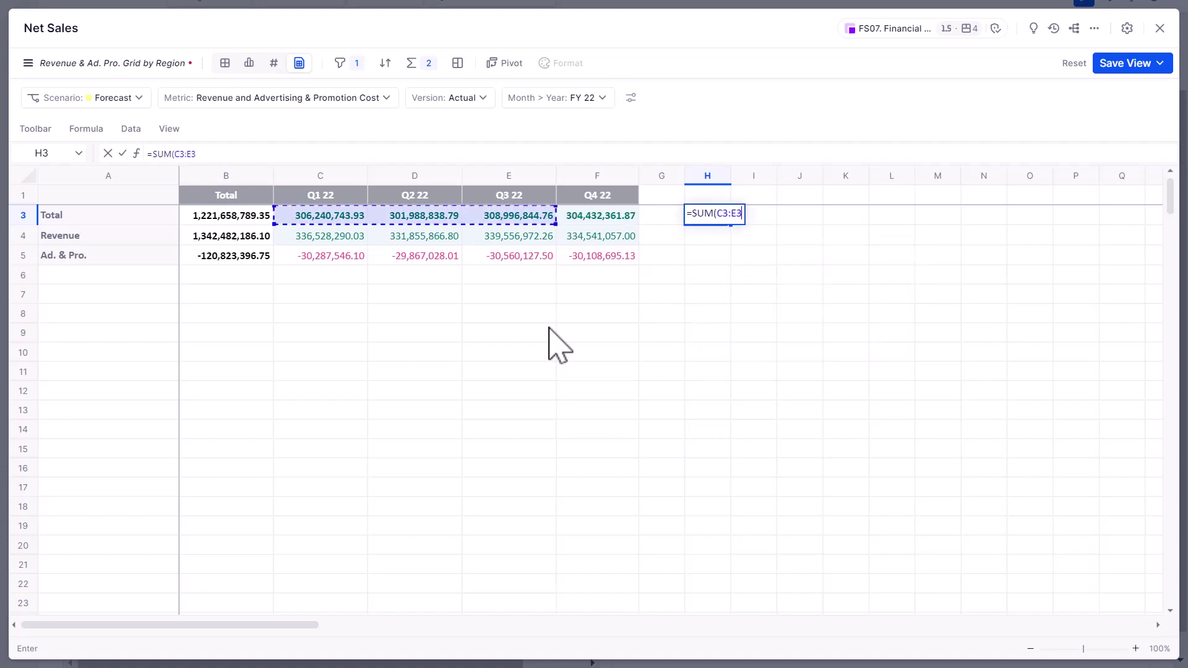
pyautogui.press('Return')
pyautogui.press('Up')
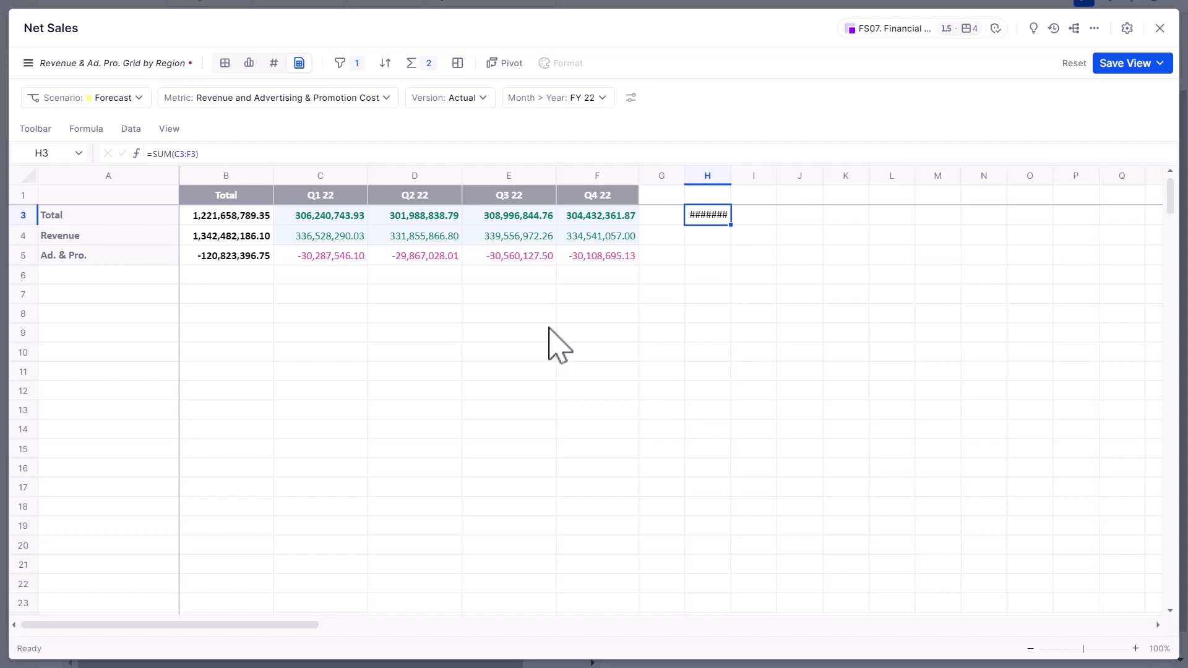
pyautogui.click(724, 175)
pyautogui.doubleClick(731, 176)
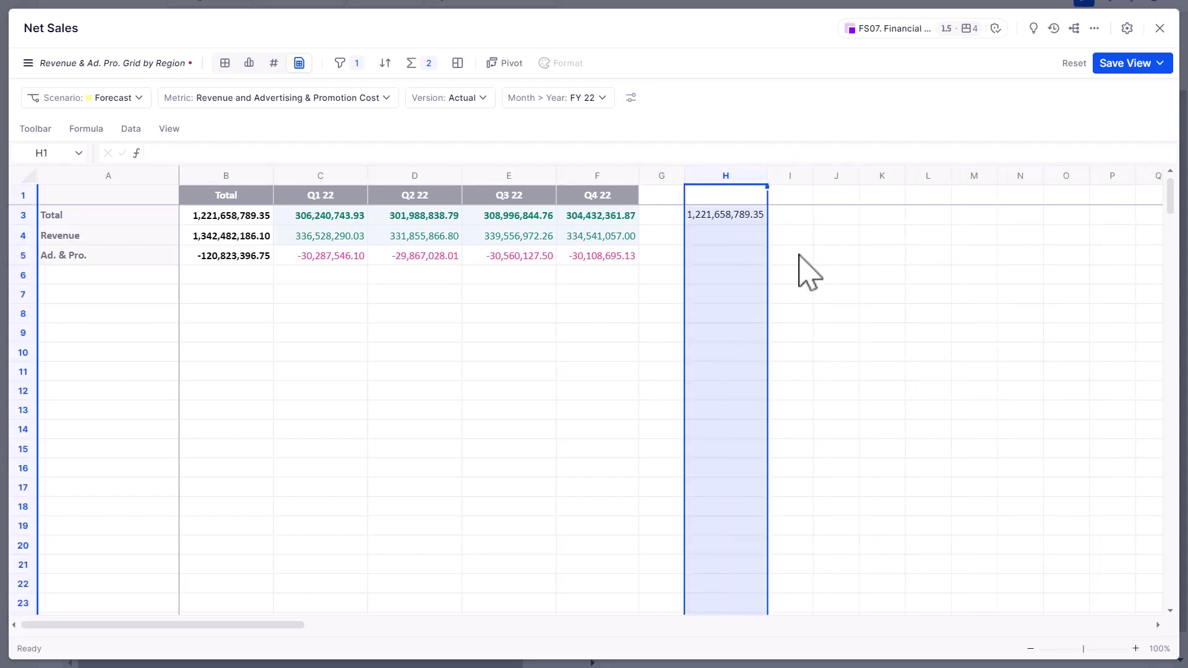
# - Copy the H3 sum formula into H4
pyautogui.click(725, 232)
pyautogui.click(723, 216)
pyautogui.hotkey('ctrl', 'c')
pyautogui.click(726, 238)
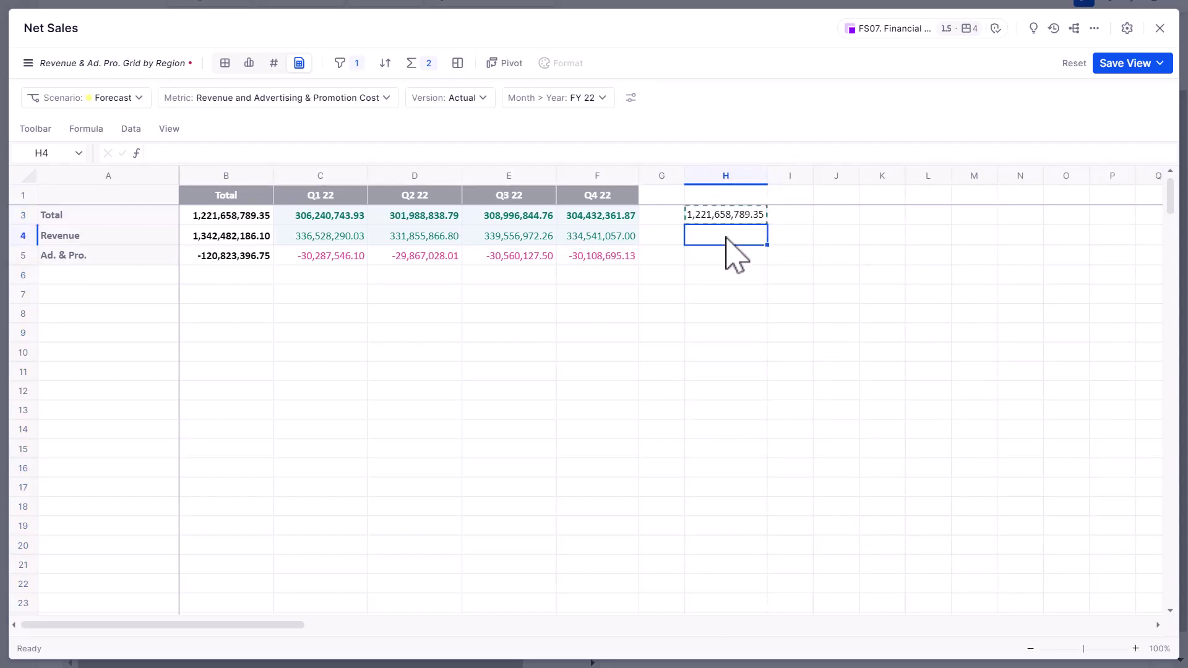
pyautogui.hotkey('ctrl', 'v')
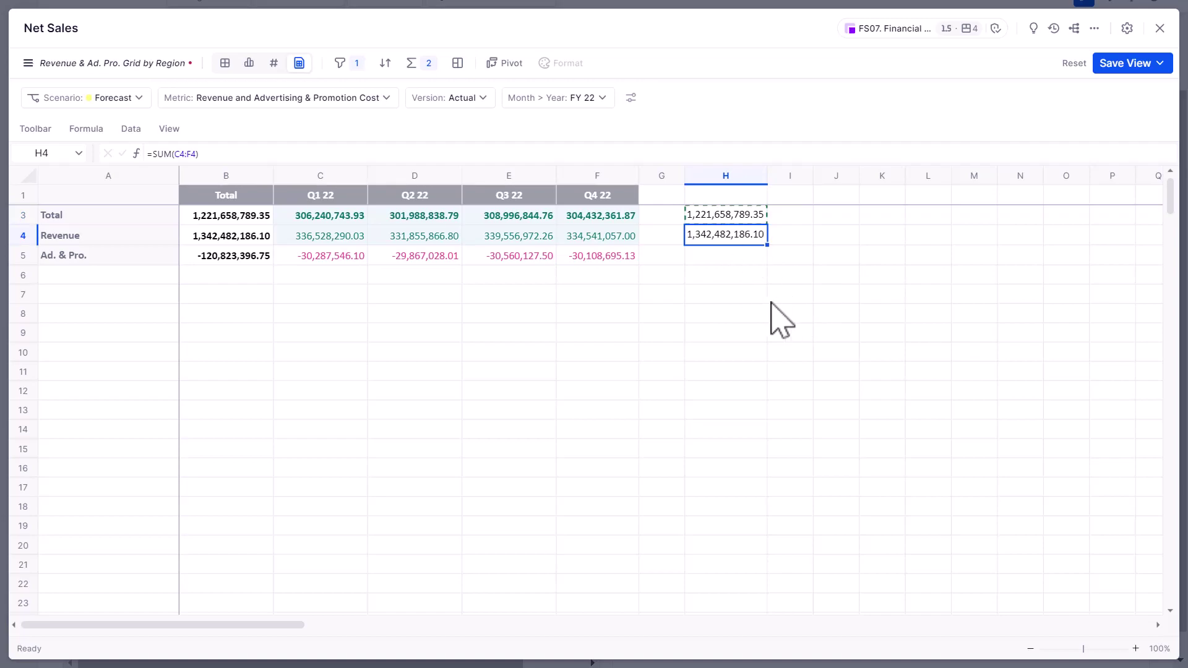
# - Enter the formula =H4*1.1 in cell H7
pyautogui.click(723, 299)
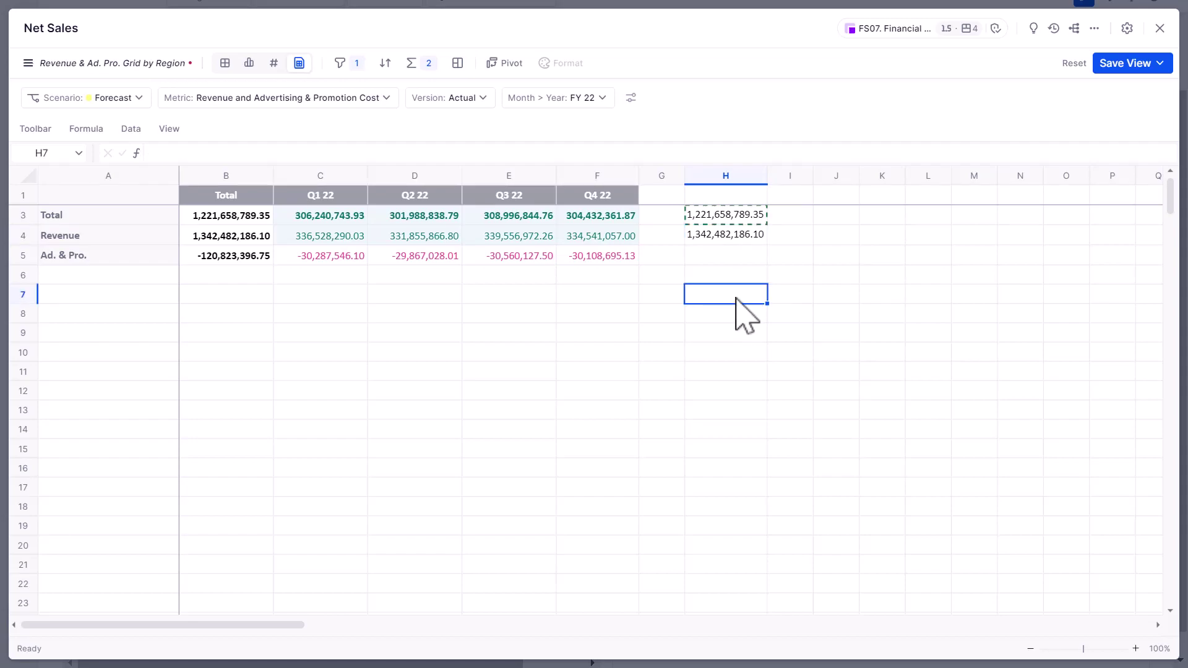
pyautogui.write('=')
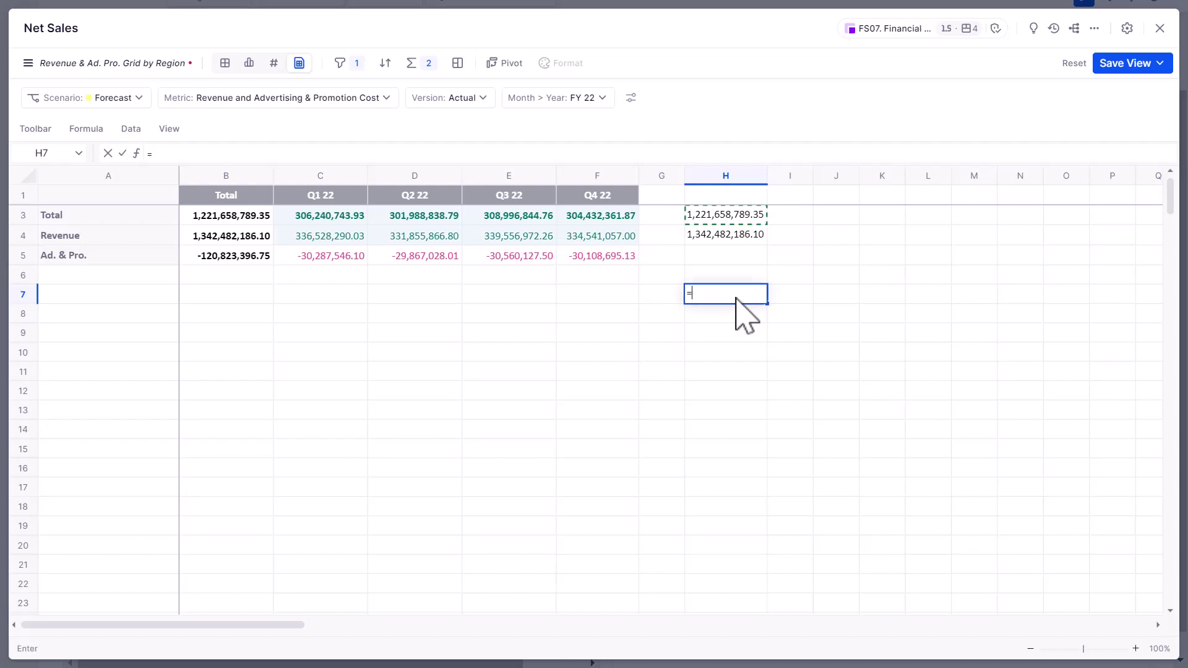
pyautogui.click(729, 237)
pyautogui.write('*1.1')
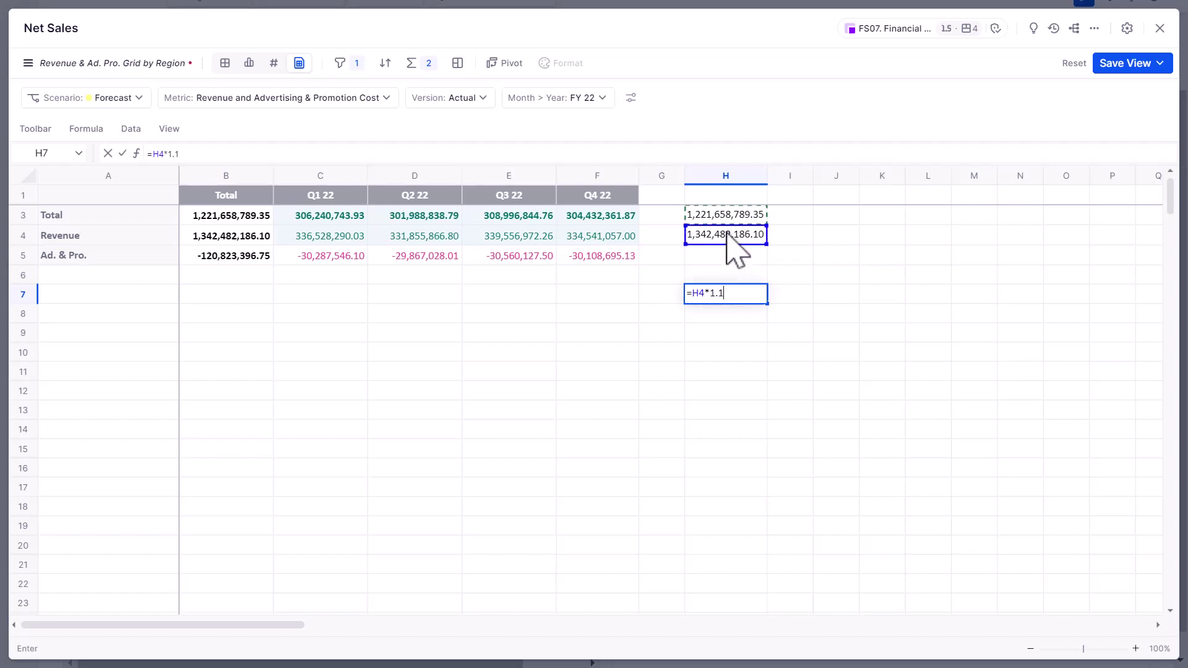
pyautogui.press('Return')
pyautogui.click(725, 295)
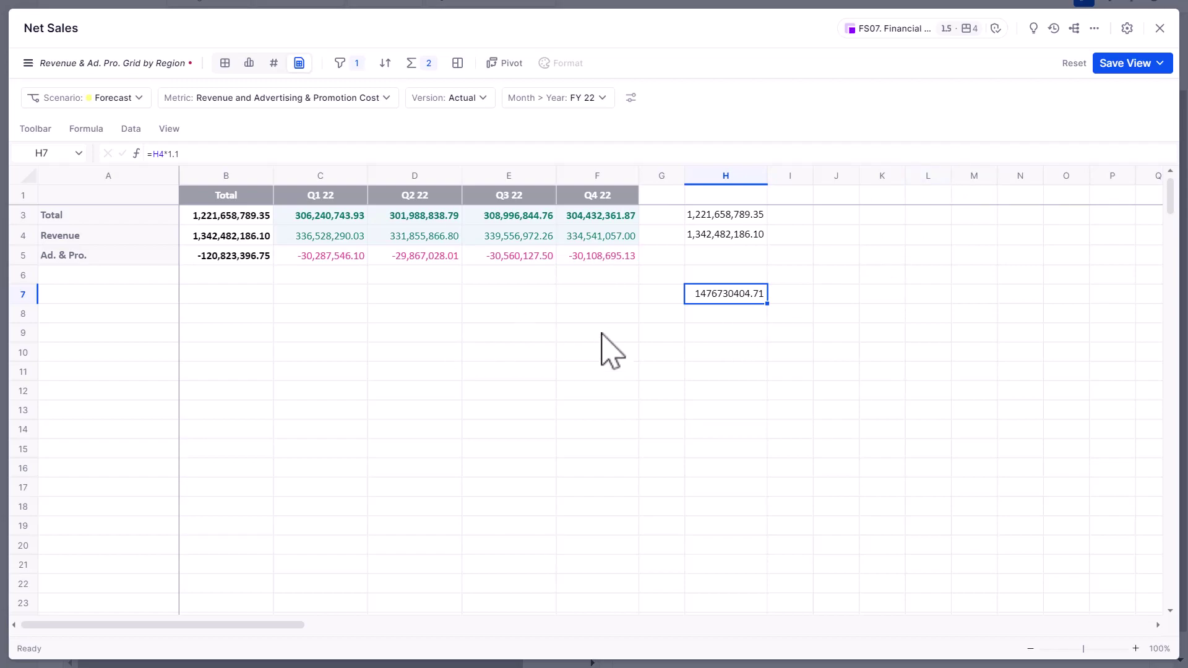
# - Clear the trial values from cells H3 to H7
pyautogui.moveTo(709, 218); pyautogui.dragTo(715, 299)
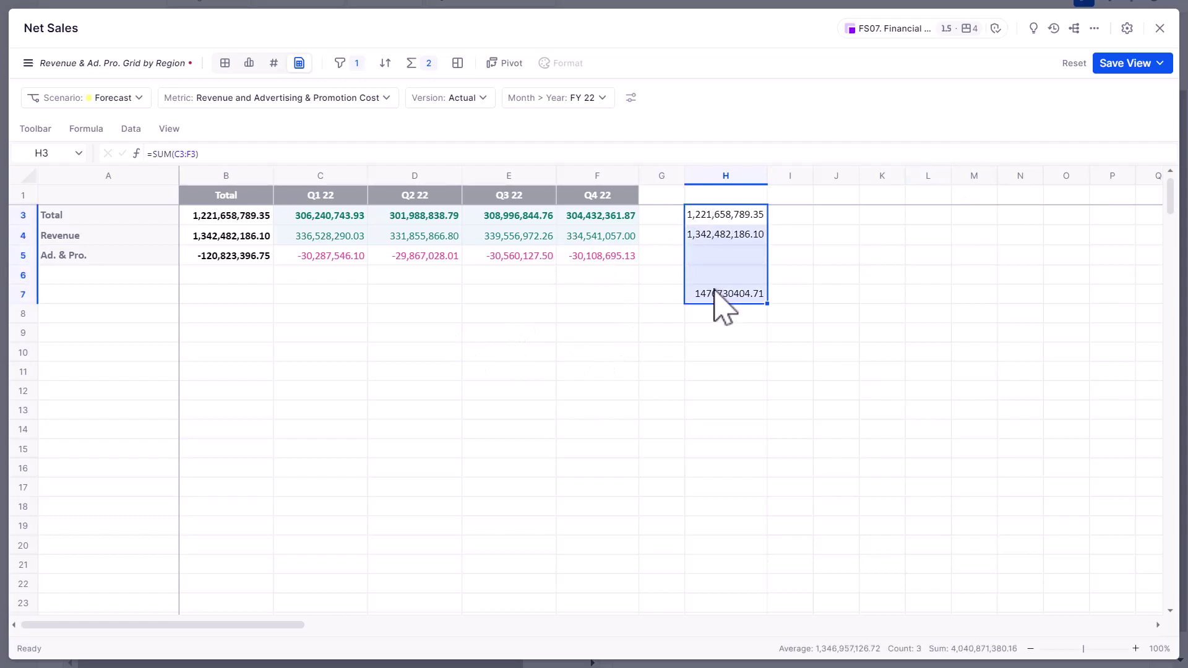
pyautogui.press('Delete')
pyautogui.click(591, 332)
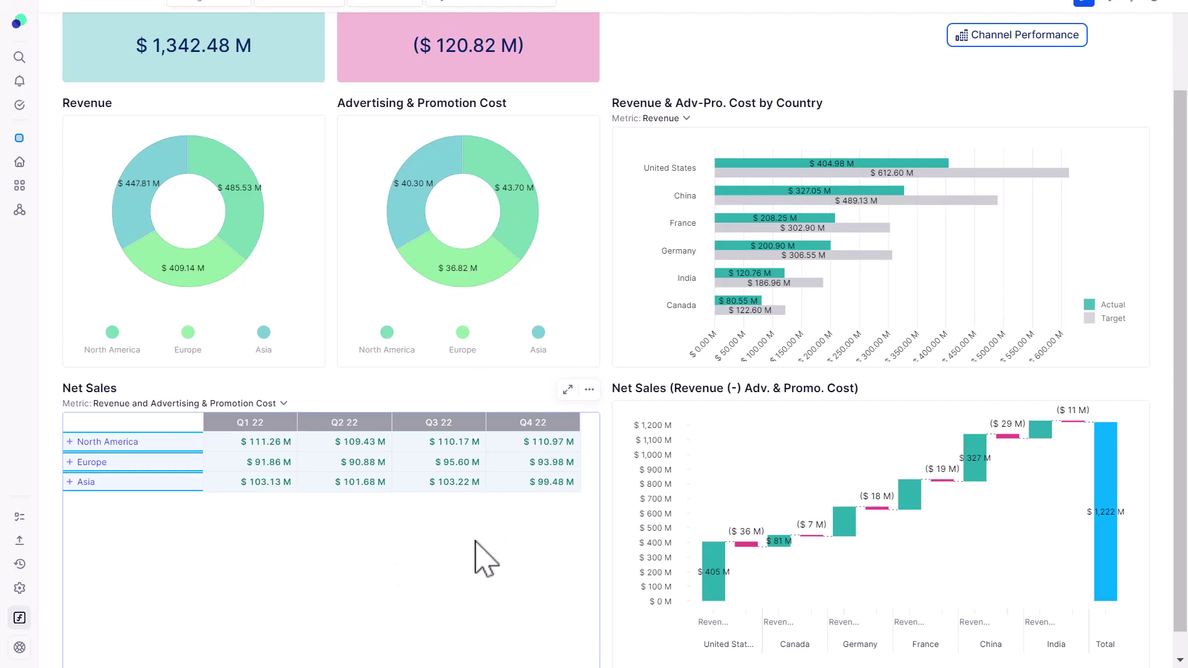
# - Scroll to the Revenue and Discount by Channel table and expand it to full screen
pyautogui.scroll(2, 469, 537)
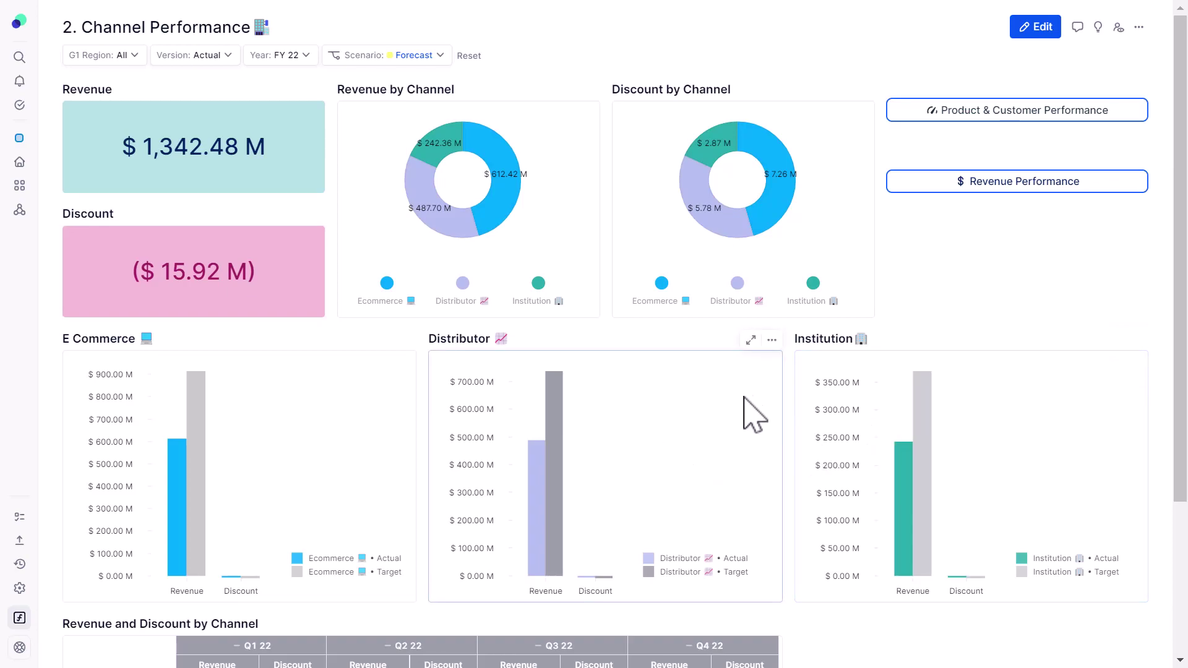
pyautogui.scroll(-3, 1005, 436)
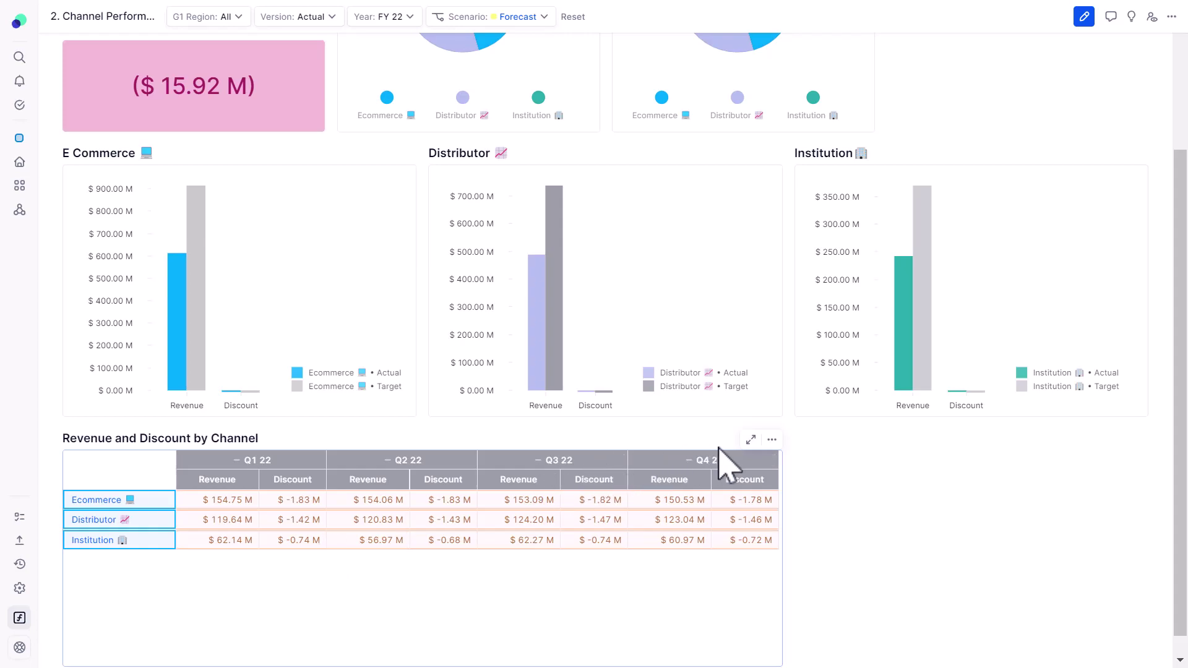
pyautogui.click(751, 440)
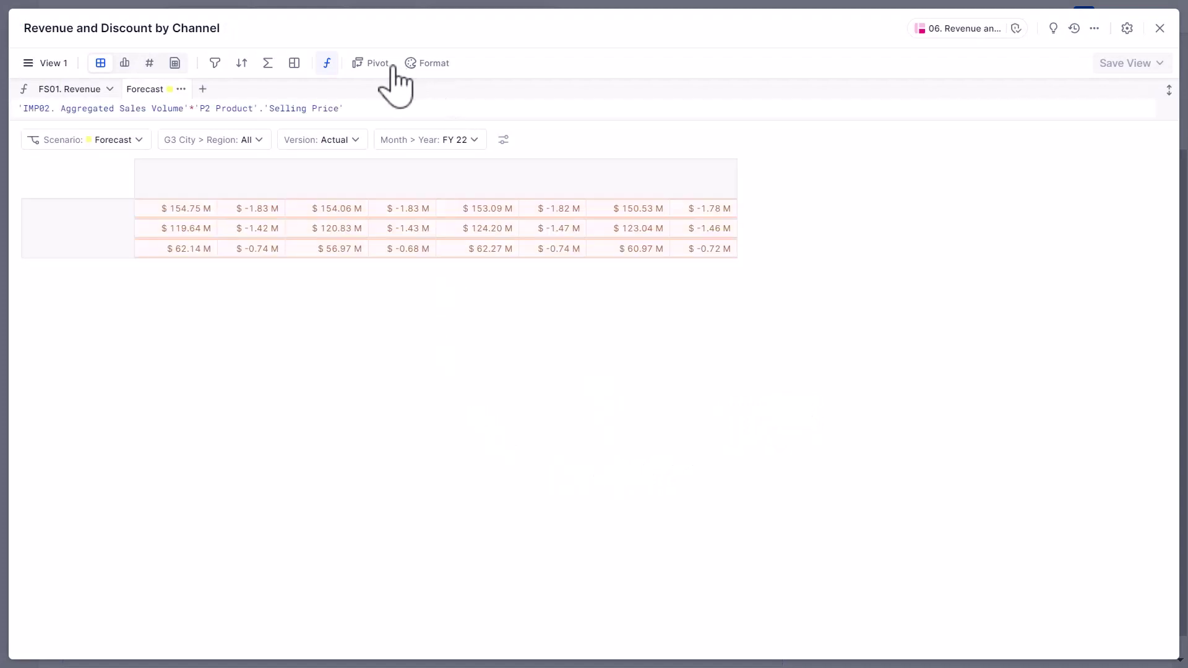
pyautogui.click(379, 63)
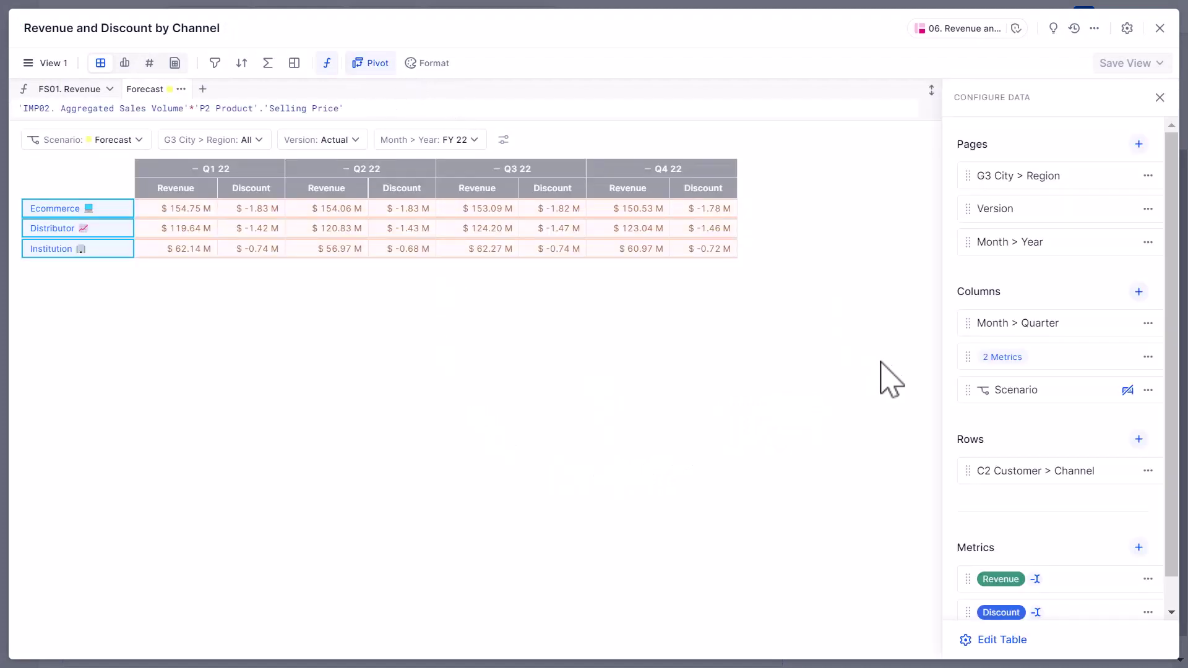
pyautogui.click(1138, 291)
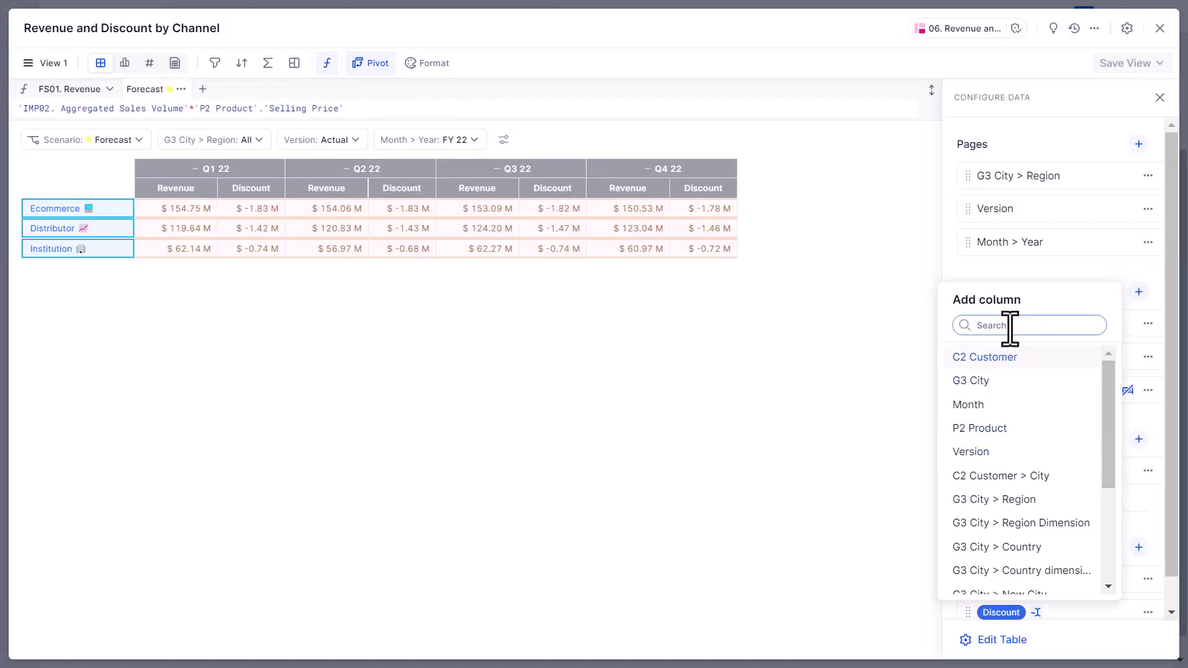
pyautogui.write('Month')
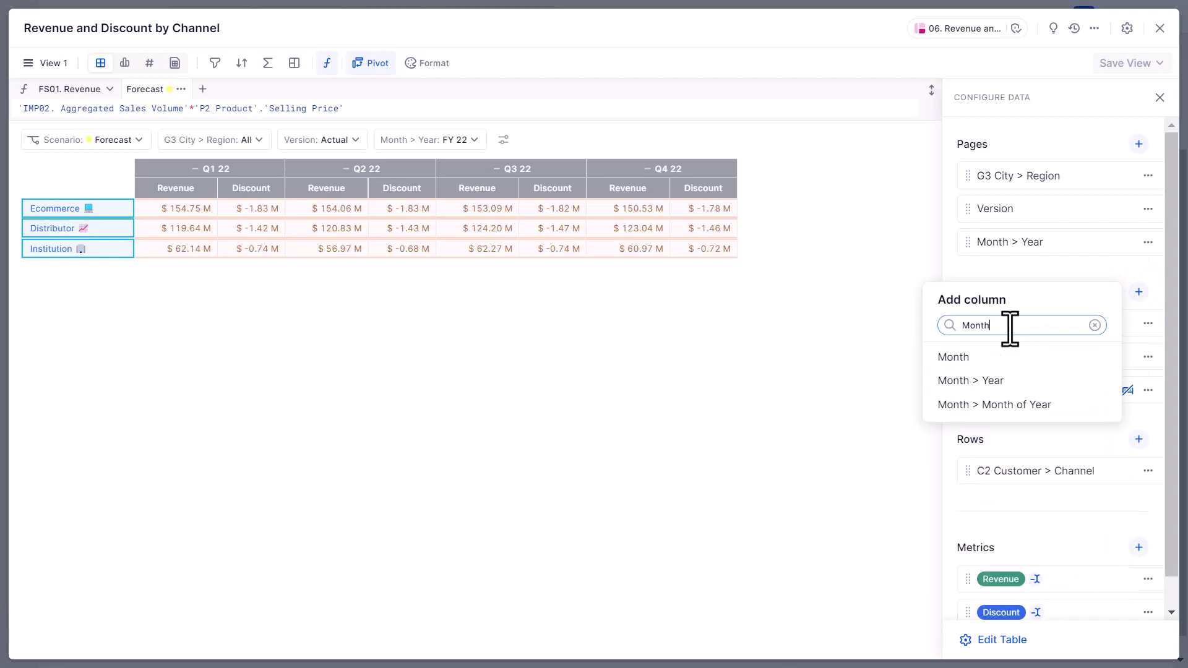
pyautogui.click(947, 358)
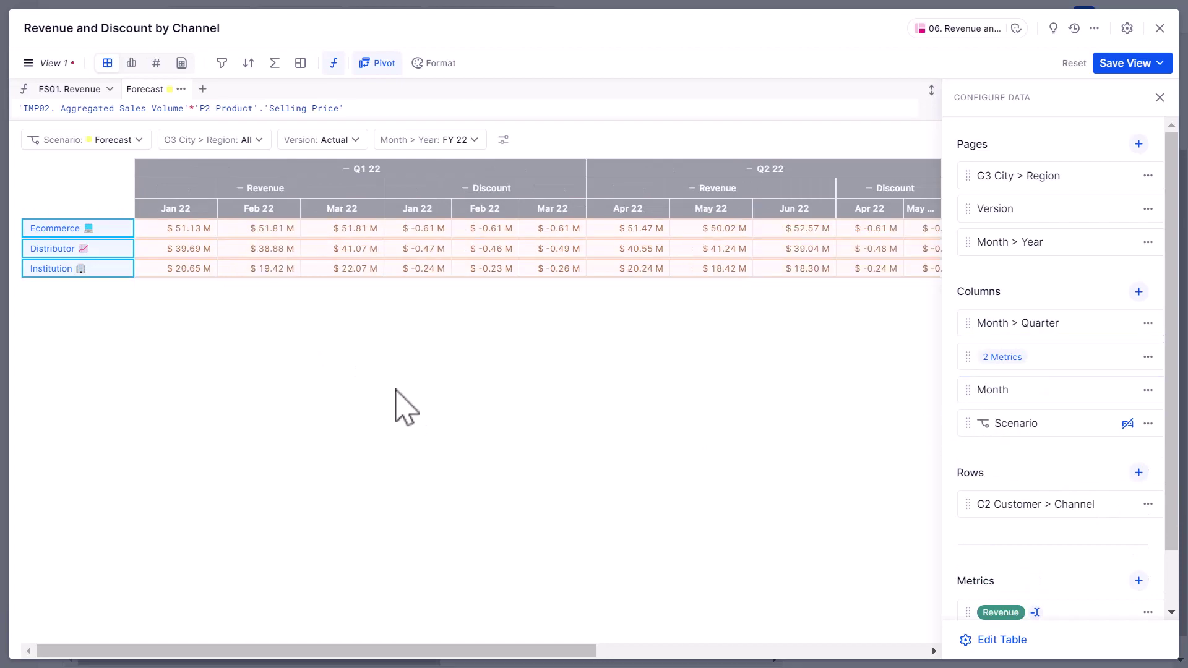
pyautogui.moveTo(966, 322); pyautogui.dragTo(809, 520)
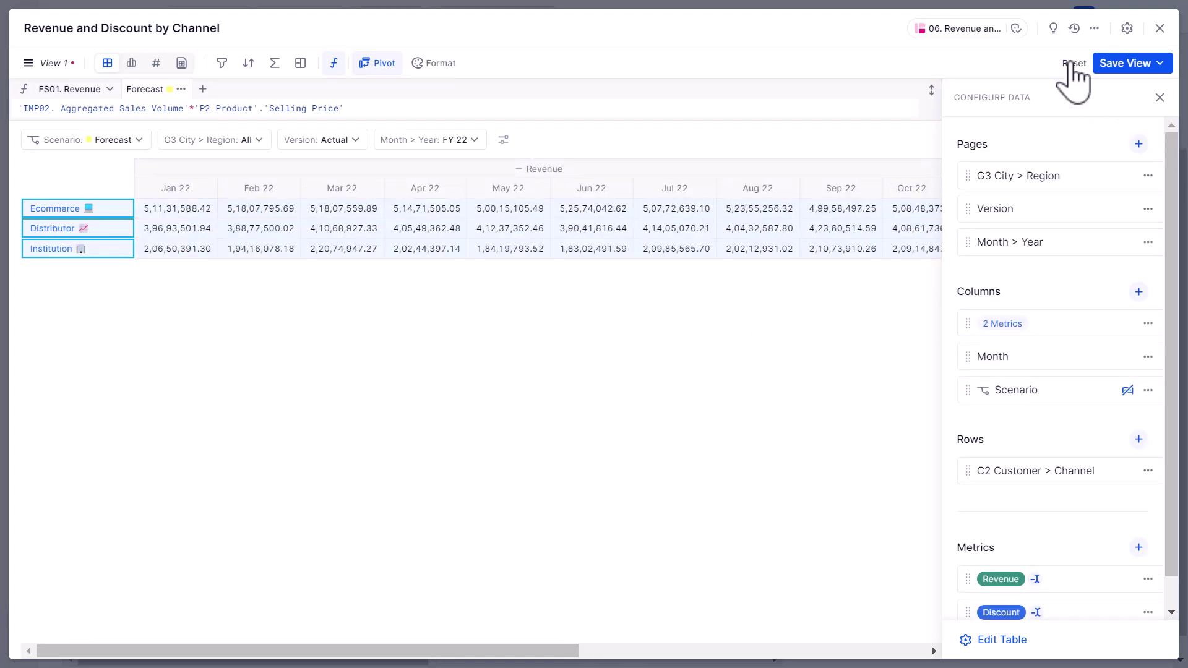
pyautogui.click(1074, 63)
pyautogui.click(1159, 28)
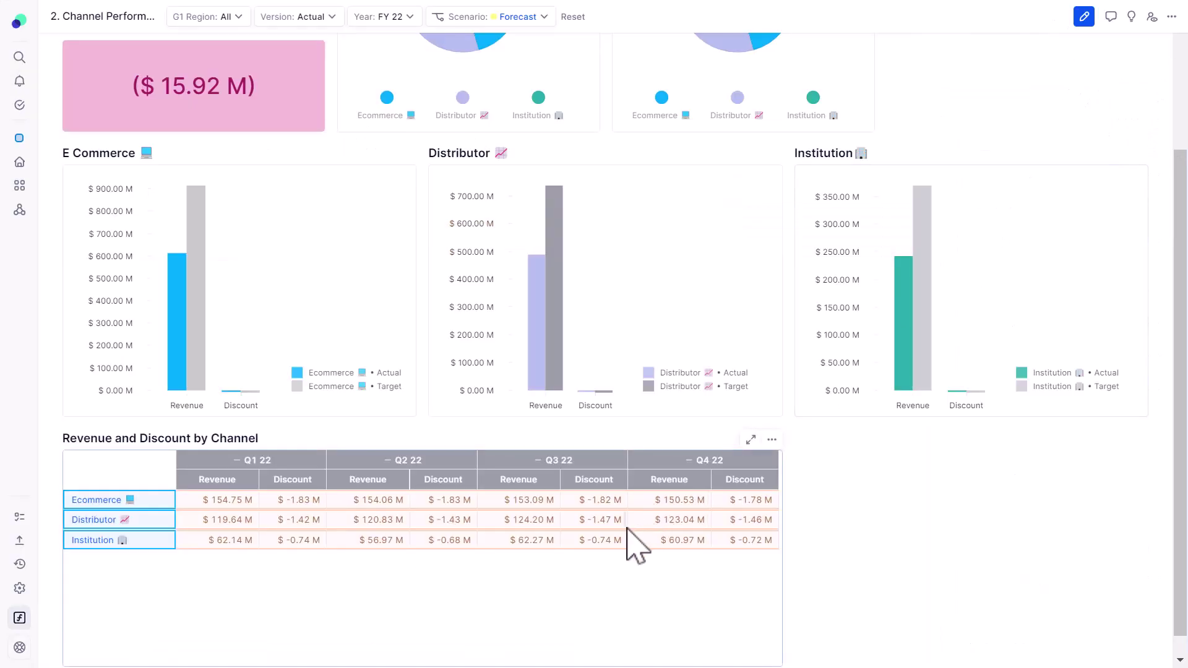
# - Open the 3. Product and Customer Performance board and view its Contribution by Product by Month table, leaving the month filter unchanged
pyautogui.scroll(3, 984, 489)
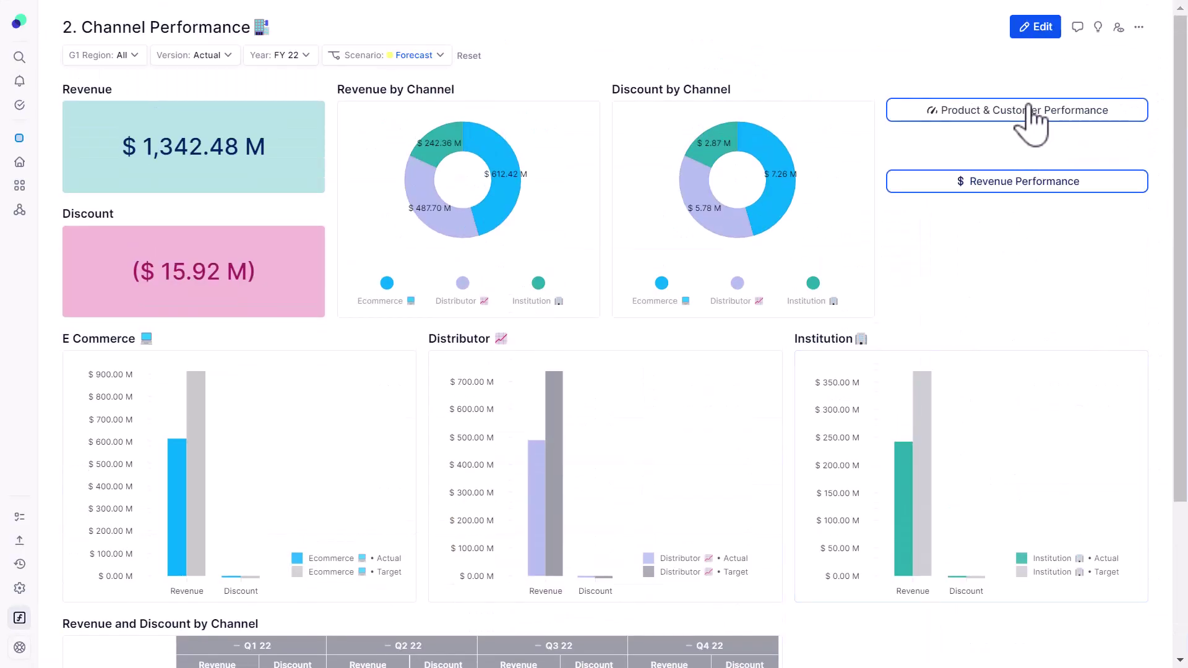
pyautogui.click(1152, 118)
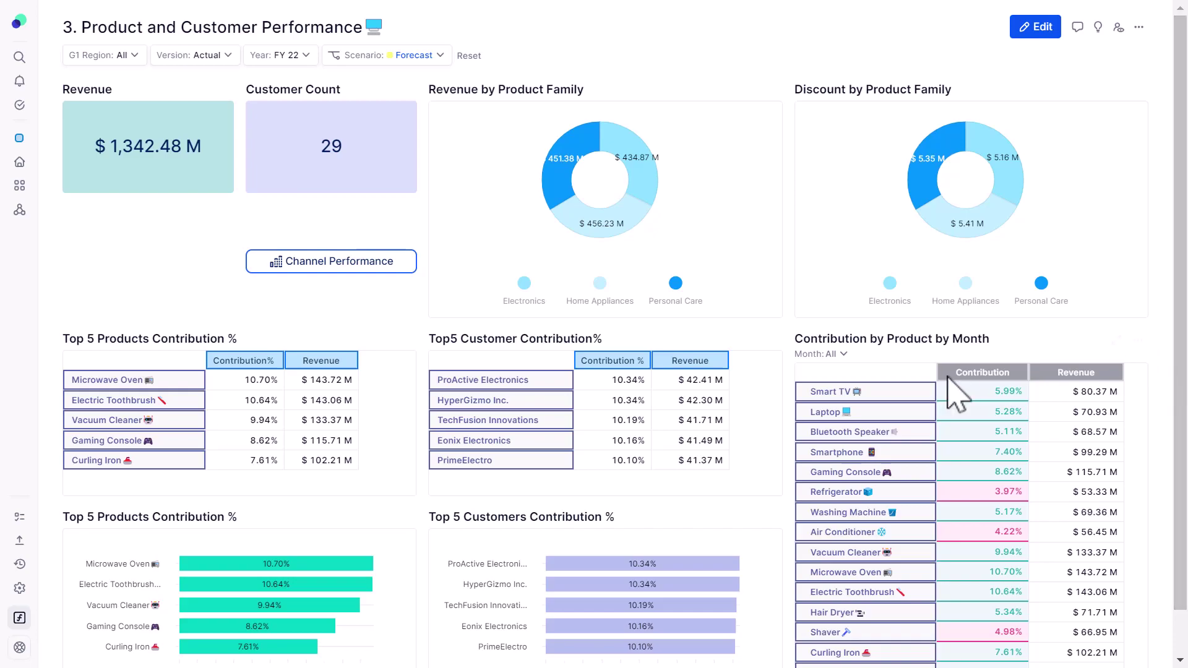
pyautogui.scroll(-1, 963, 366)
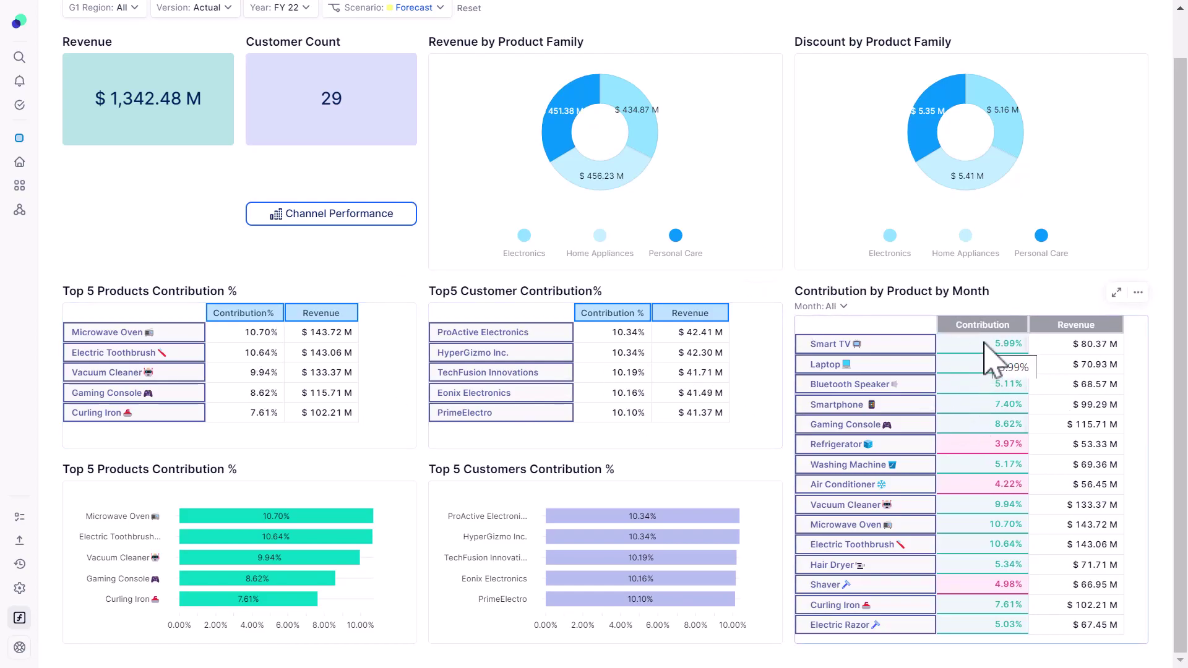
pyautogui.click(832, 307)
pyautogui.click(1035, 305)
pyautogui.click(978, 326)
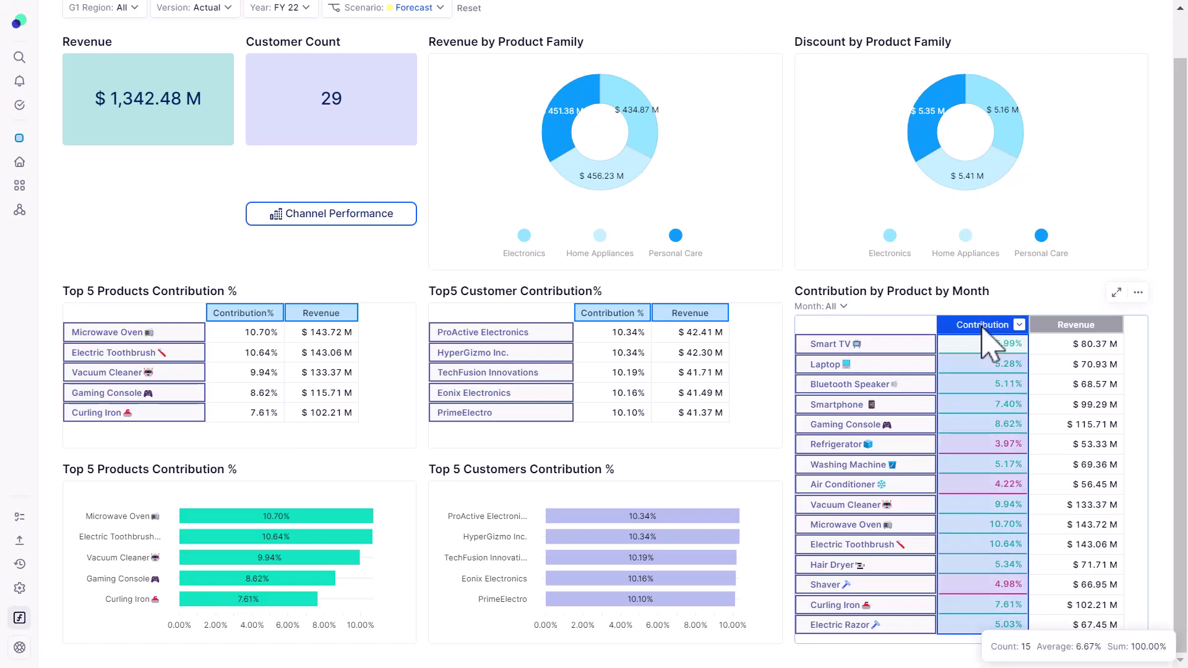
pyautogui.rightClick(981, 327)
pyautogui.moveTo(1060, 539)
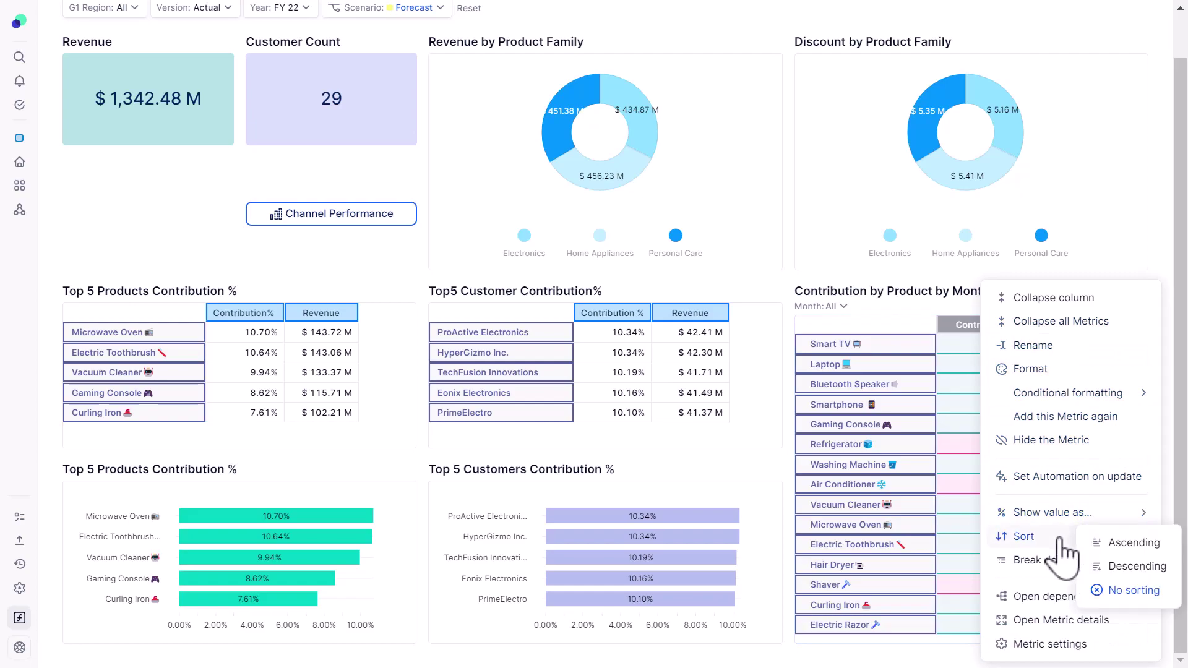
pyautogui.click(1131, 567)
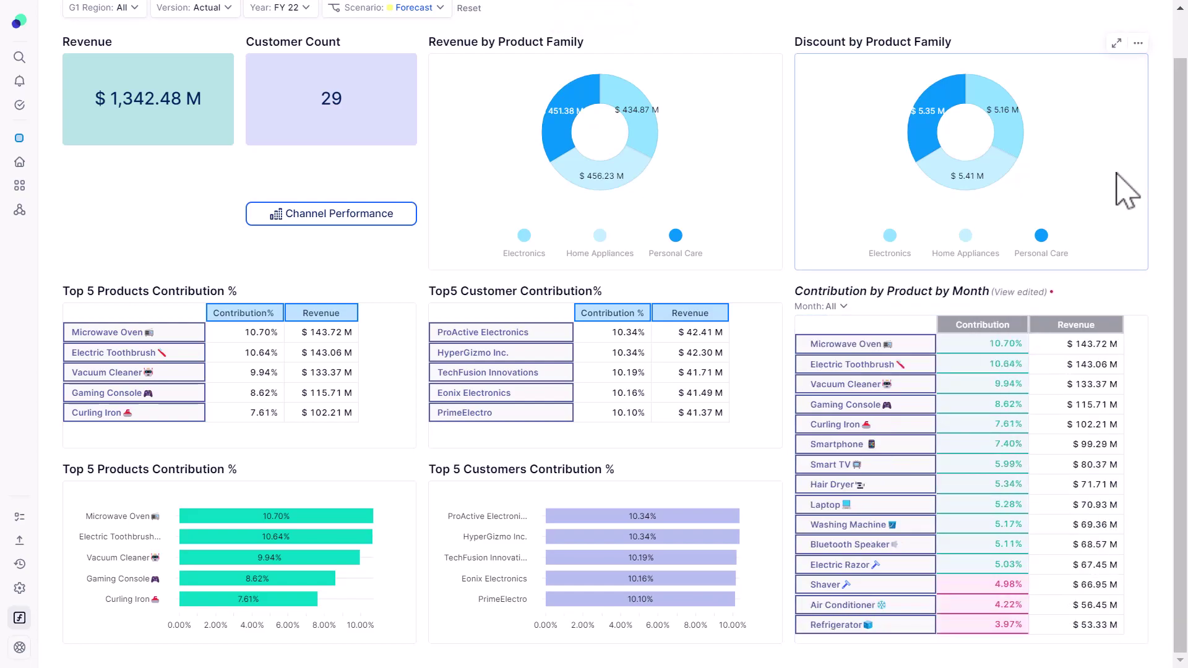
pyautogui.click(1019, 292)
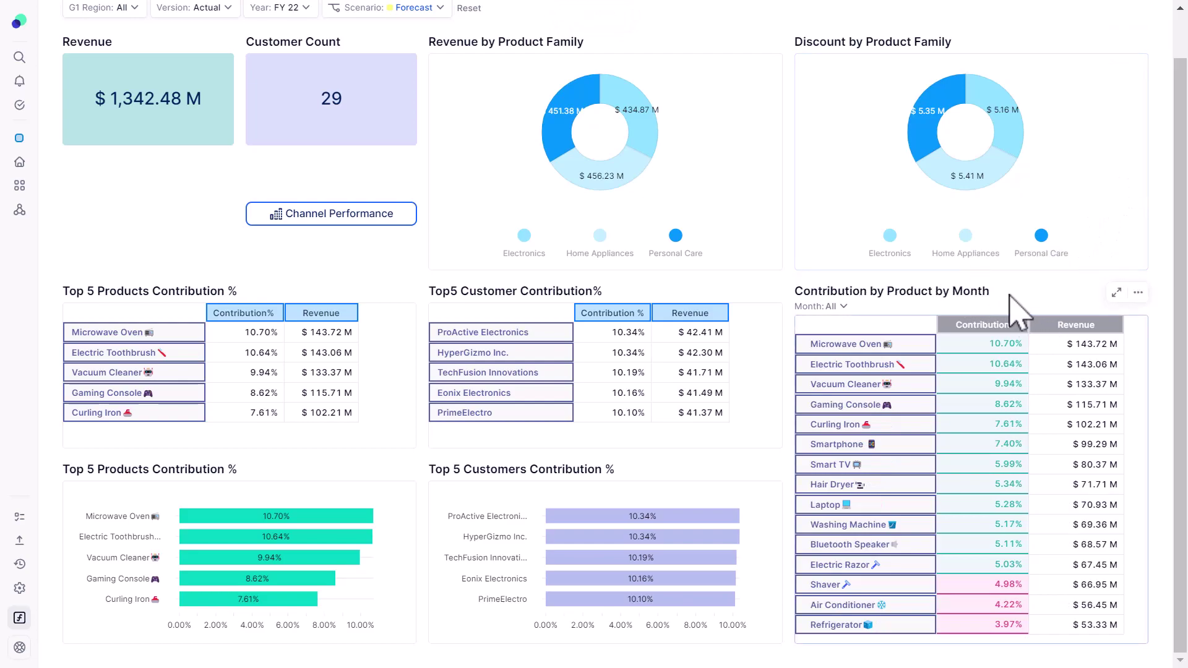
pyautogui.scroll(1, 695, 344)
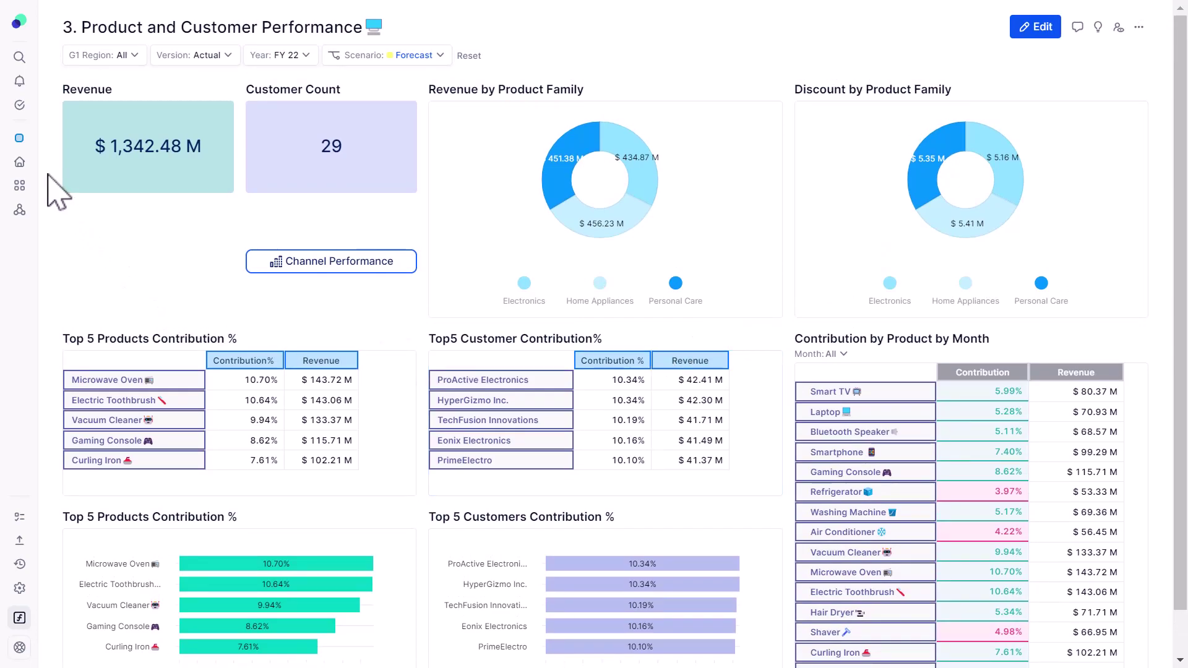
# - From Home, open the Global Head HR & Admin folder's HR & Administration Cost Summary board
pyautogui.click(20, 163)
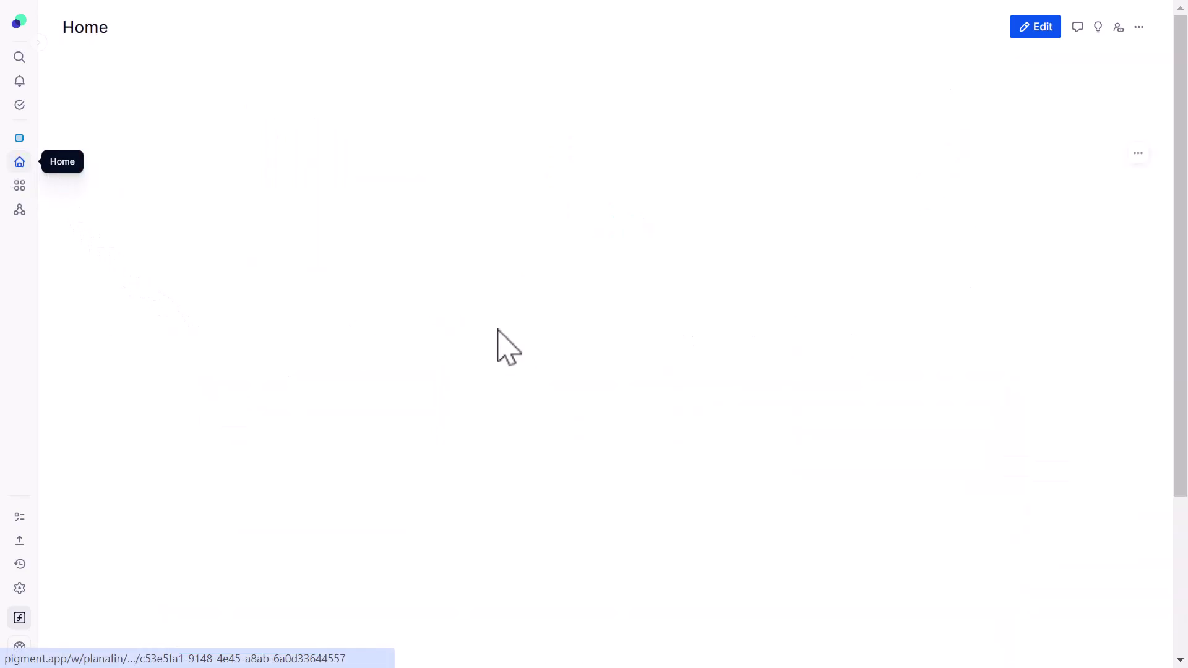
pyautogui.scroll(-3, 502, 337)
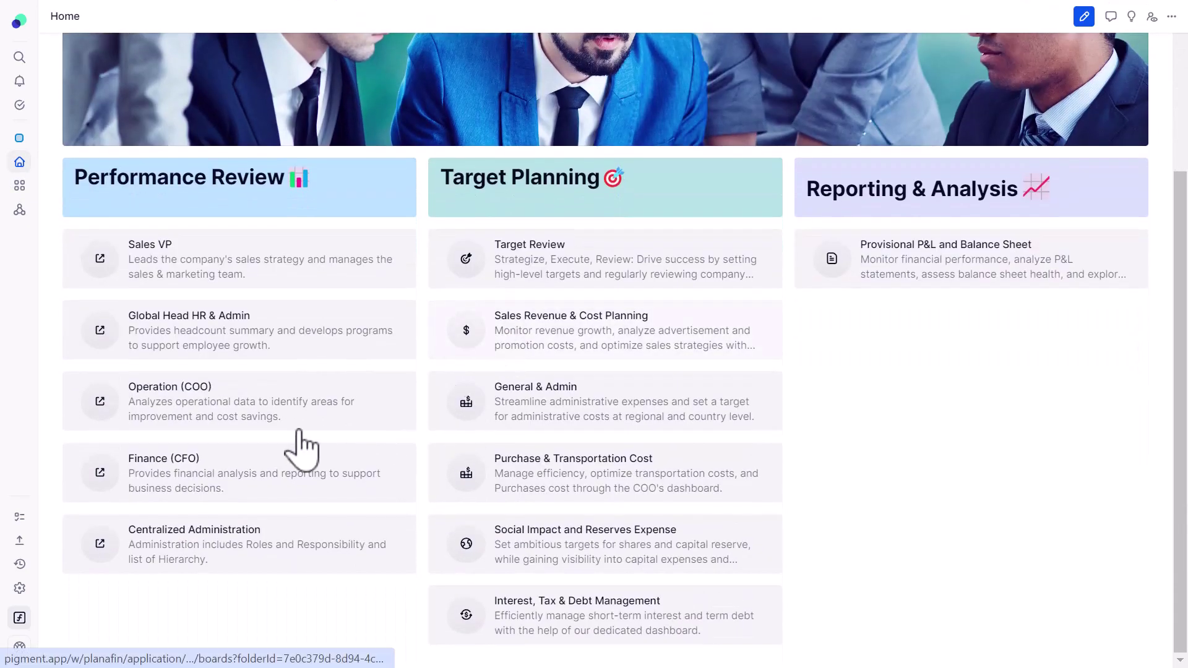
pyautogui.click(270, 337)
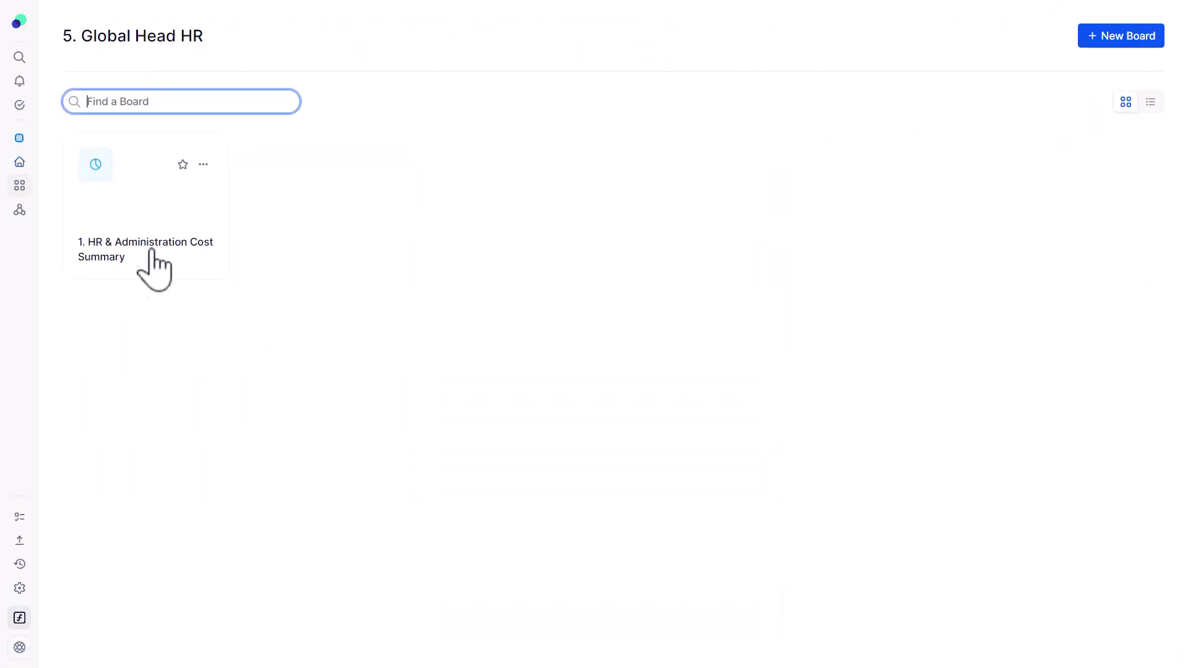
pyautogui.click(162, 268)
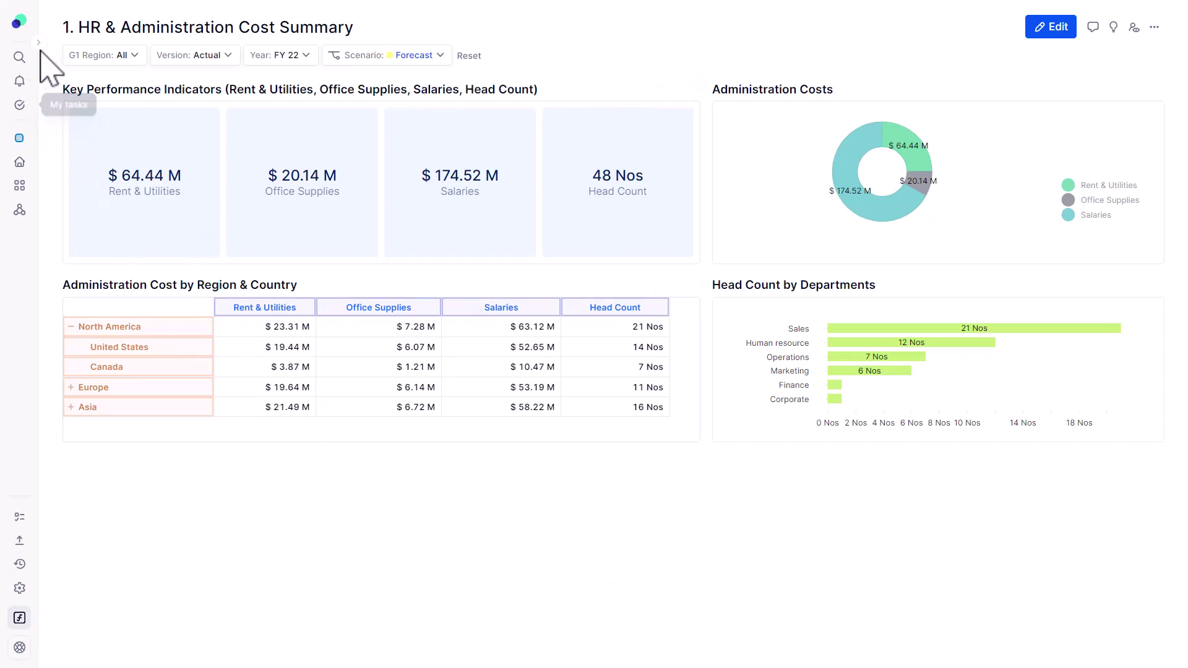
# - From Home, open the Operation (COO) folder's Operation Cost Summary board and scroll through it
pyautogui.click(24, 164)
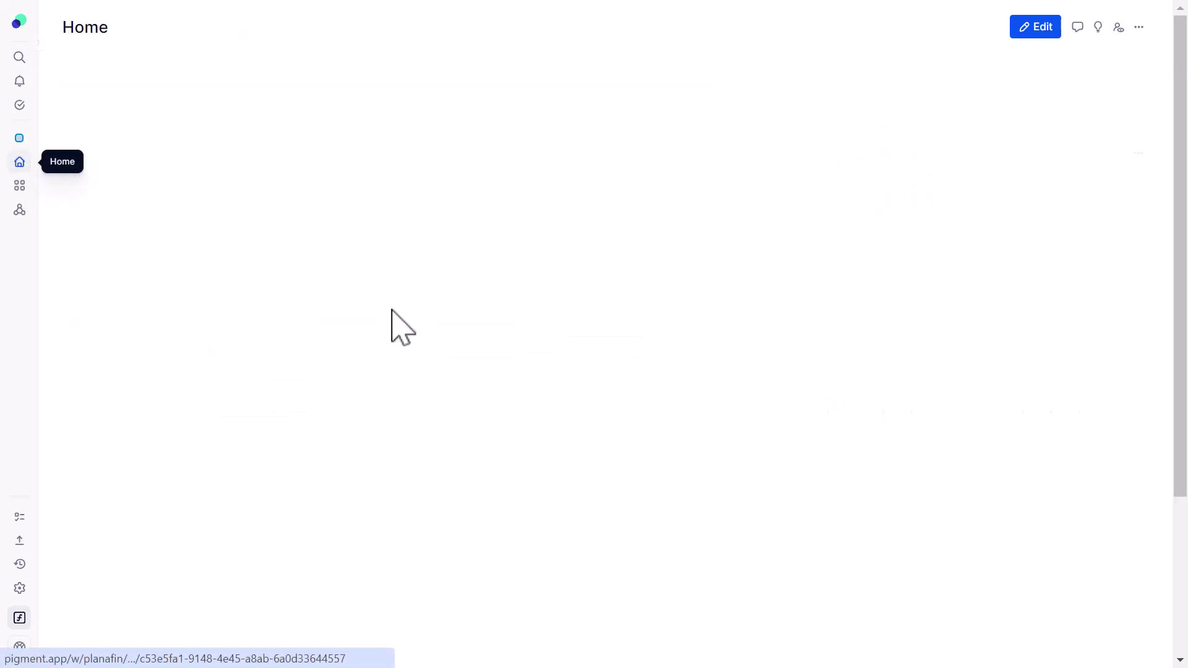
pyautogui.scroll(-3, 409, 334)
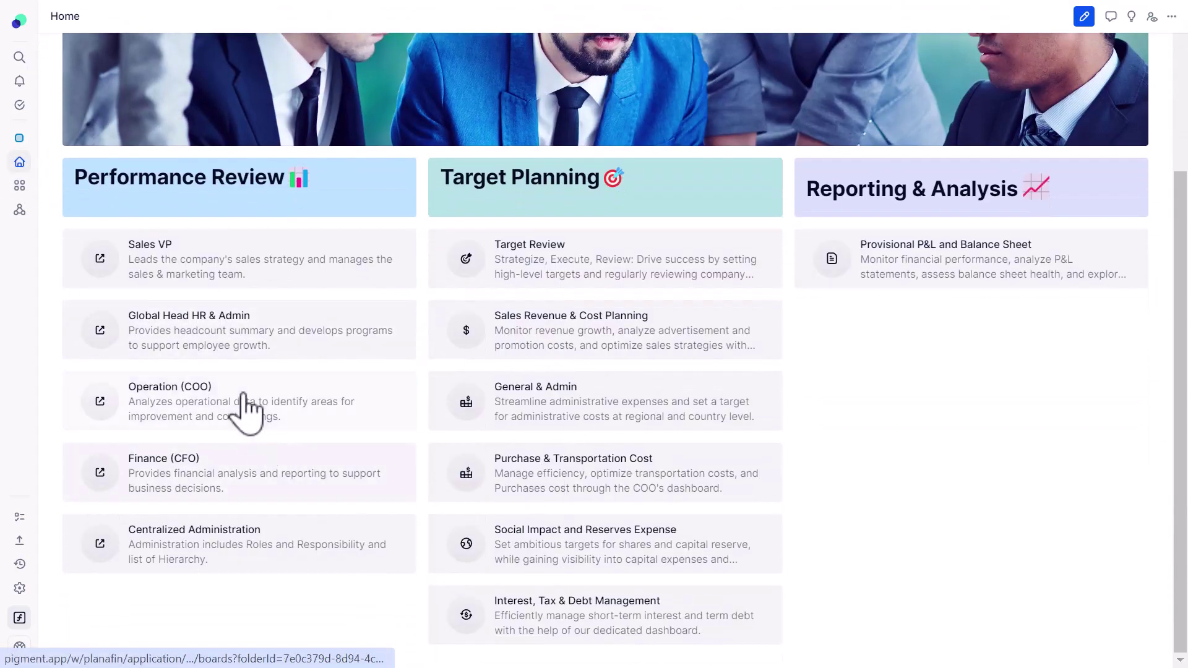
pyautogui.click(996, 396)
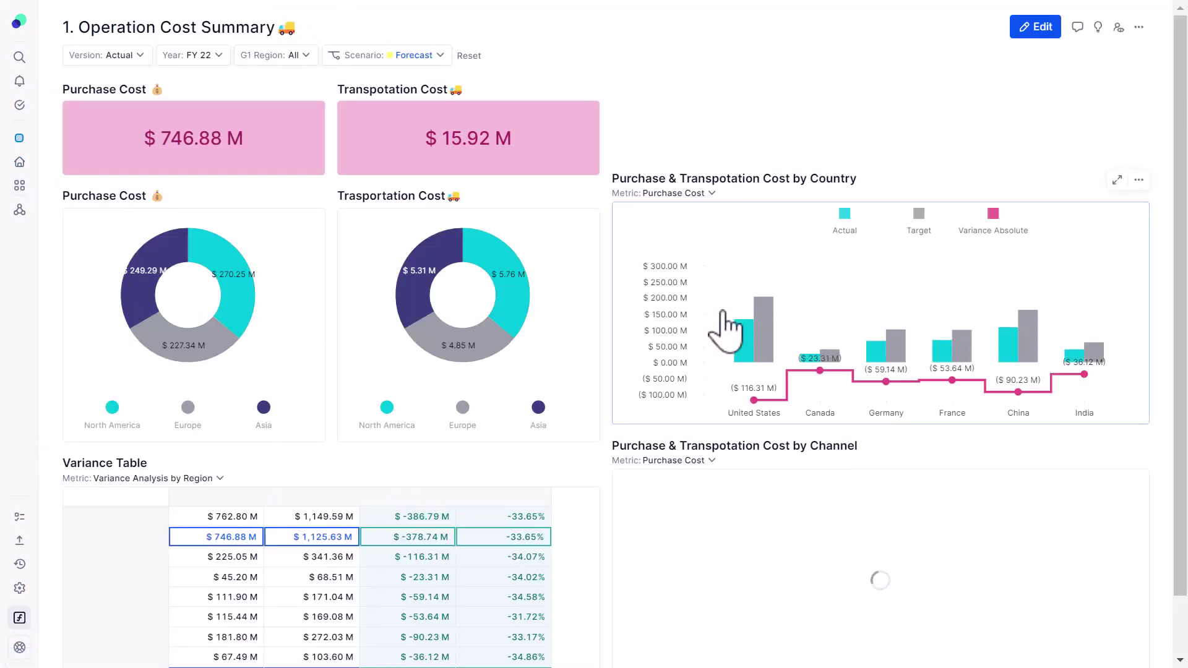
pyautogui.moveTo(504, 323)
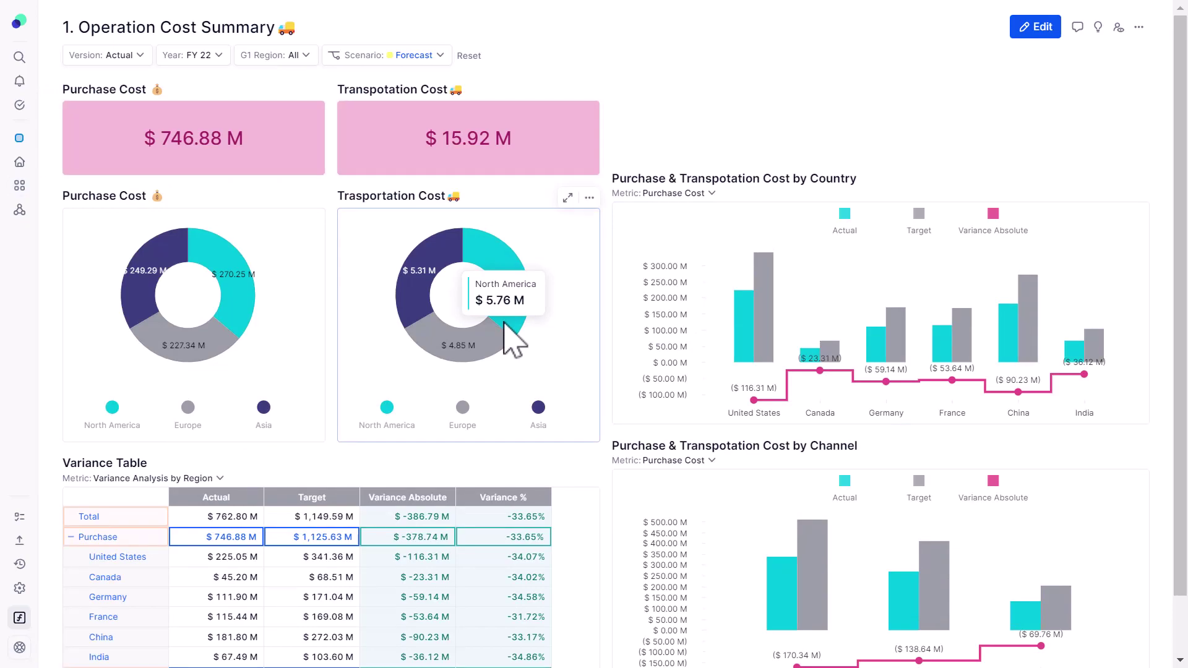
pyautogui.scroll(-1, 514, 339)
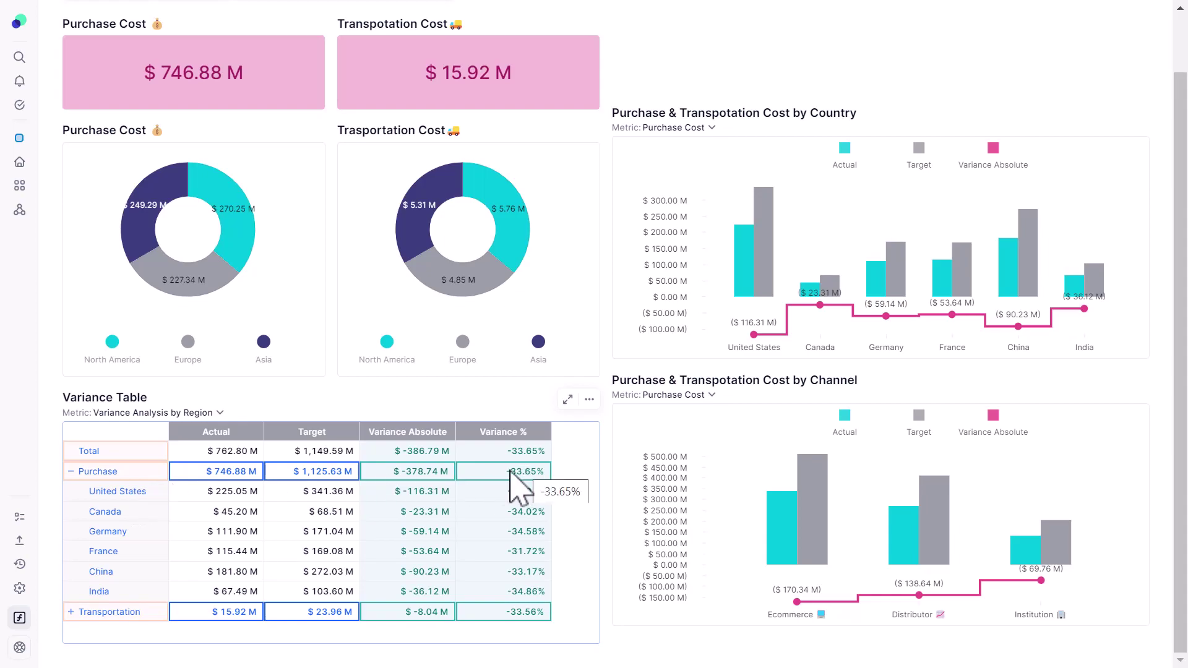
pyautogui.scroll(1, 369, 482)
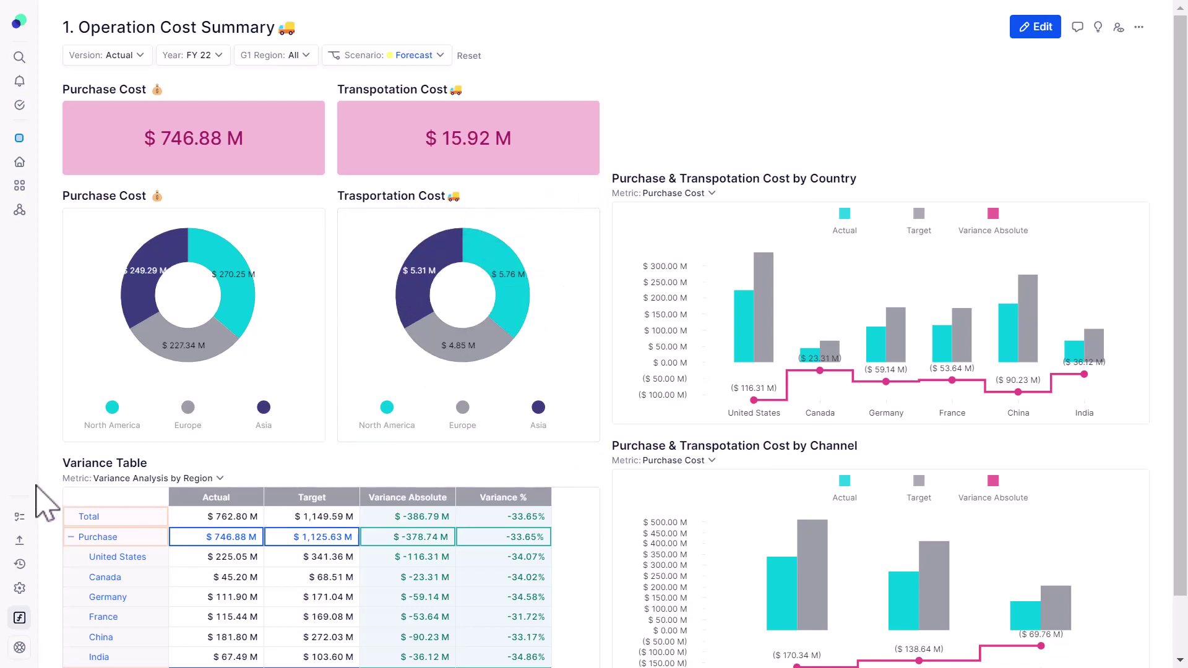
# - Go from Import scheduling to Manage integrations and browse the connectors, including installed Azure SQL and Google BigQuery
pyautogui.click(20, 540)
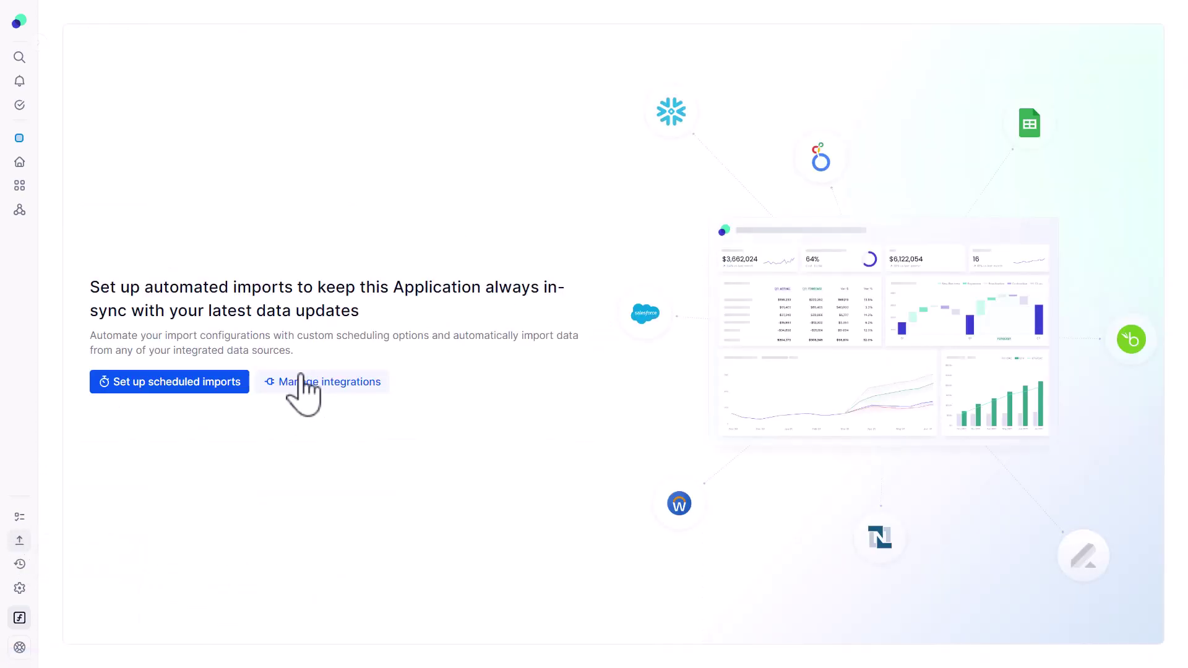
pyautogui.click(331, 382)
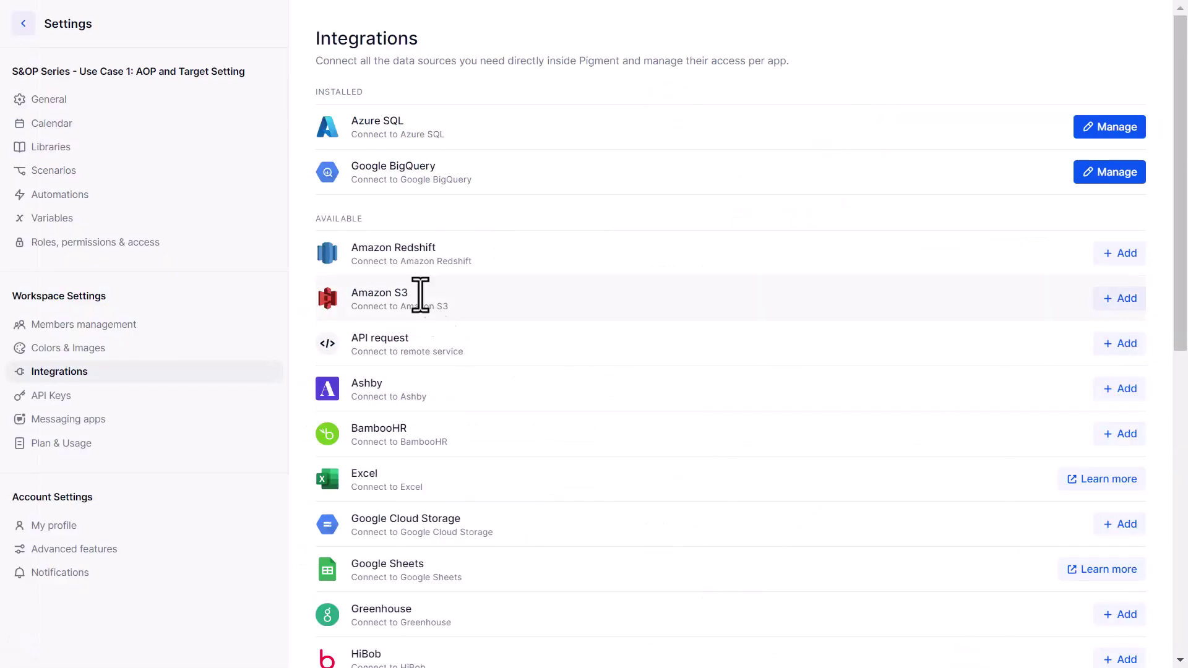
pyautogui.moveTo(1183, 176)
pyautogui.mouseDown()
pyautogui.moveTo(1182, 207)
pyautogui.moveTo(1185, 160)
pyautogui.mouseUp()
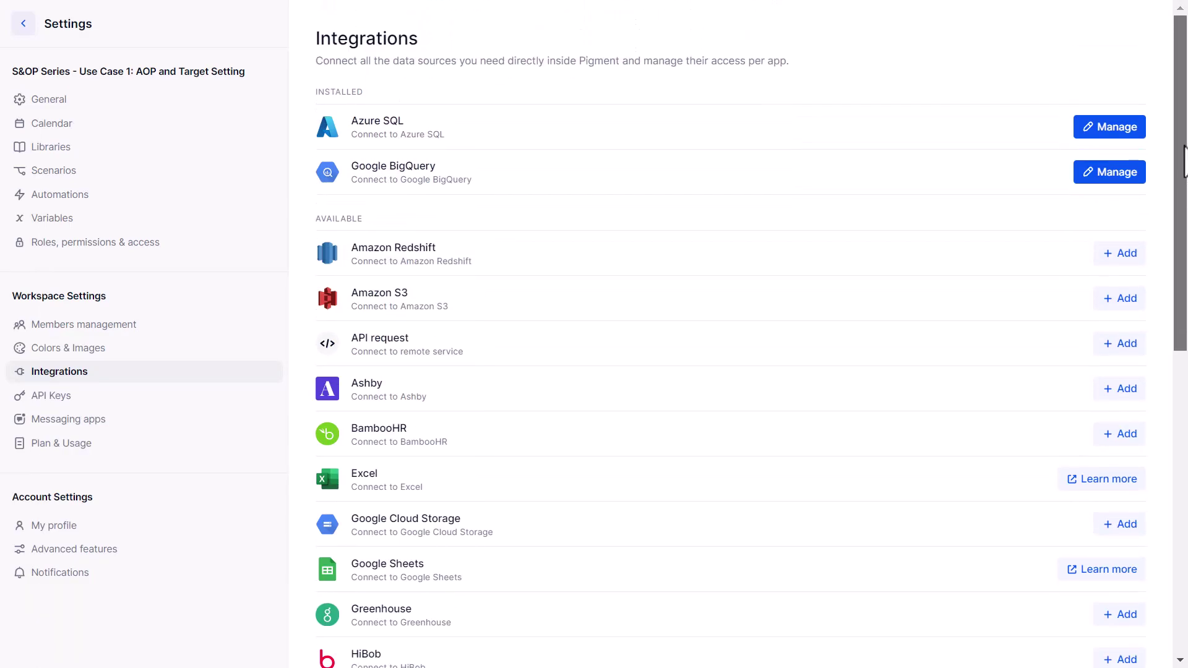
pyautogui.moveTo(1184, 161)
pyautogui.mouseDown()
pyautogui.moveTo(1178, 461)
pyautogui.moveTo(1185, 158)
pyautogui.mouseUp()
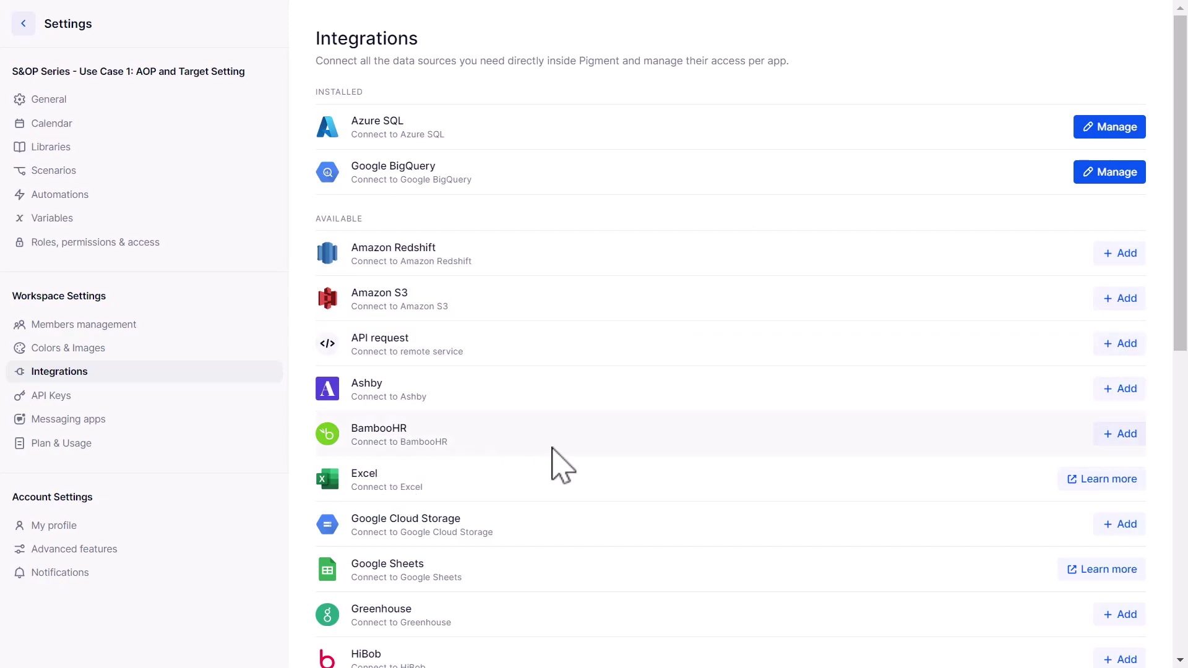
pyautogui.scroll(-10, 732, 318)
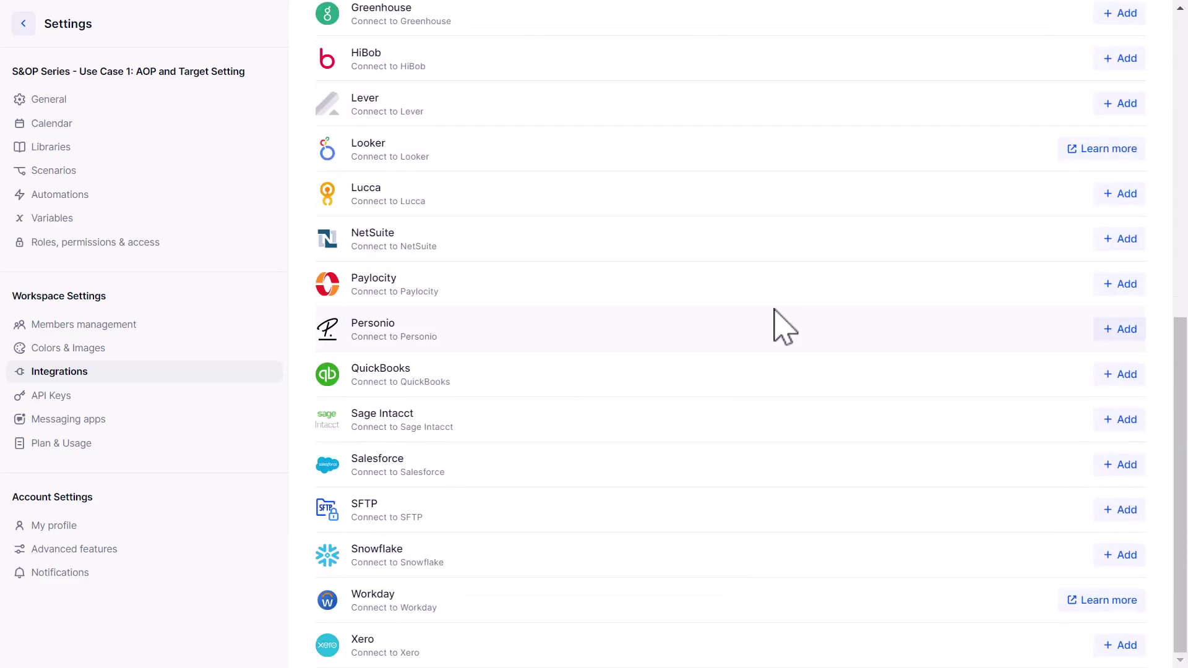
pyautogui.scroll(10, 845, 318)
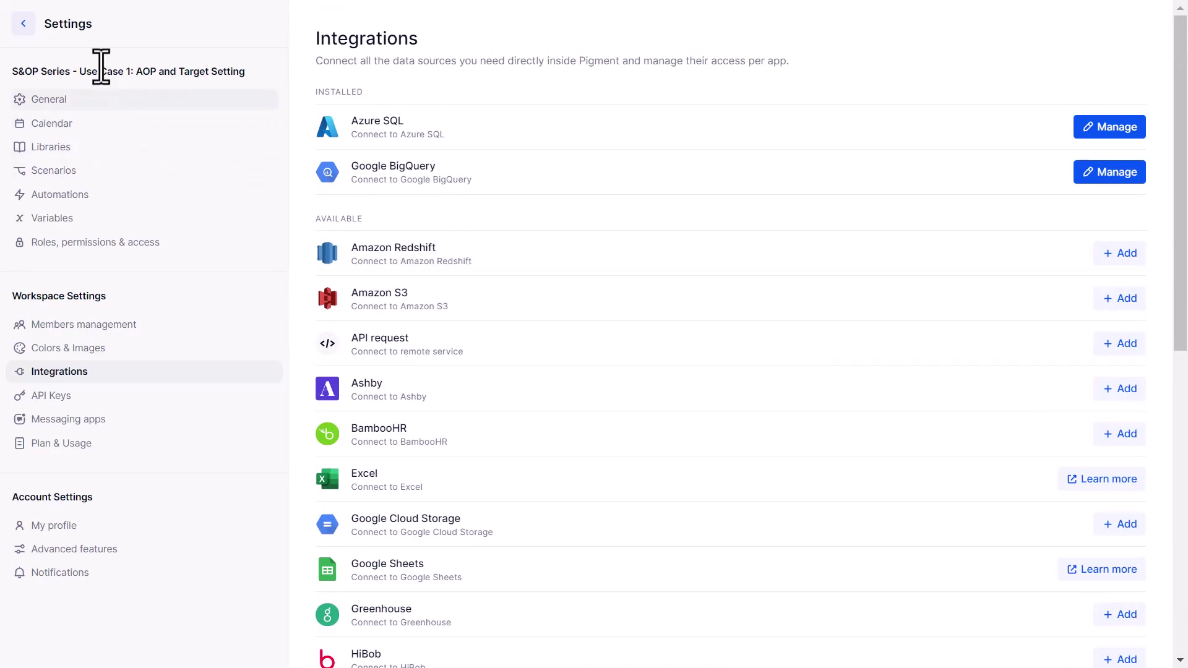
# - Return from Settings to Home and open the Finance (CFO) folder's 1. Performance summary board
pyautogui.click(25, 26)
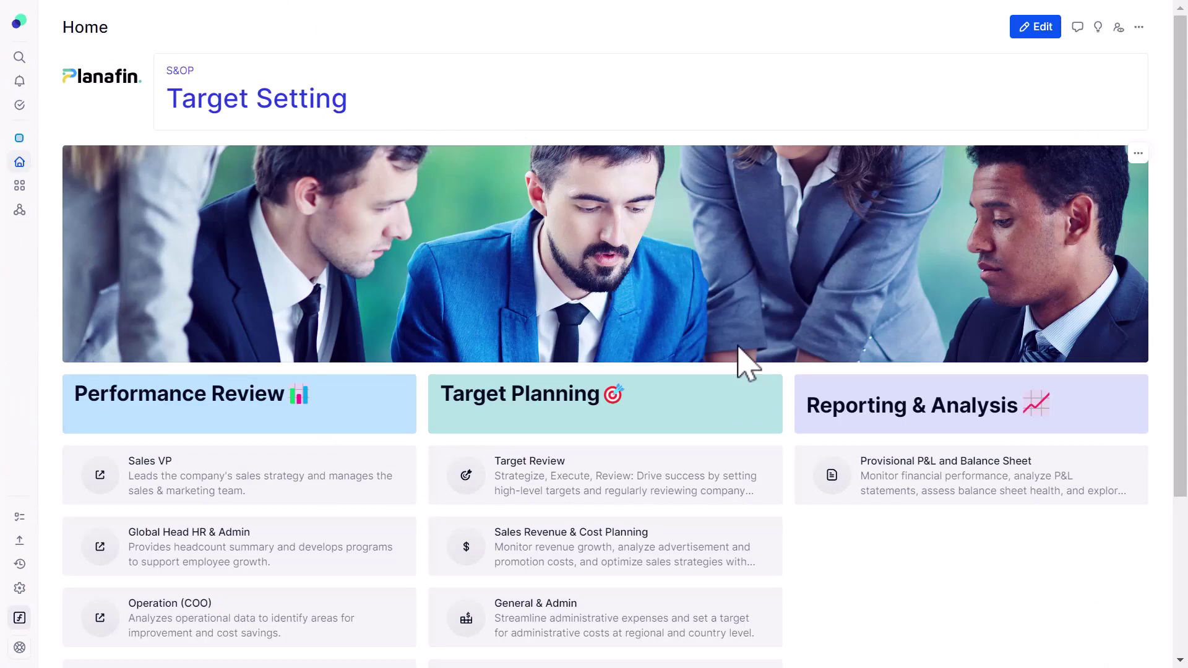
pyautogui.scroll(-3, 890, 359)
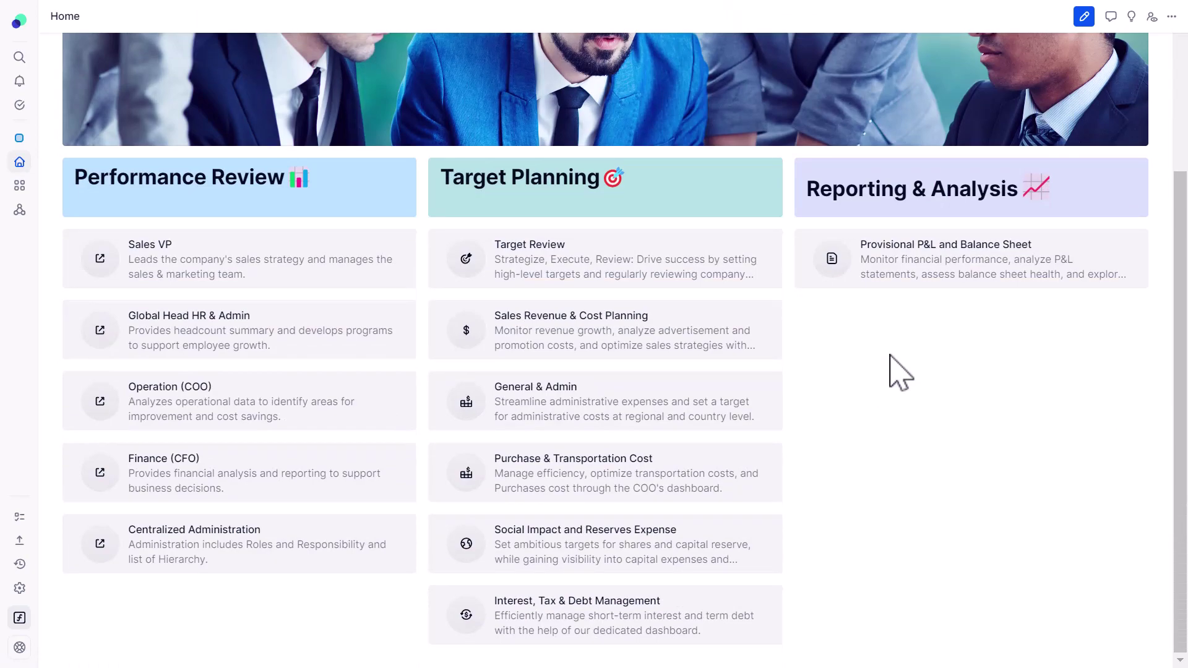
pyautogui.click(191, 489)
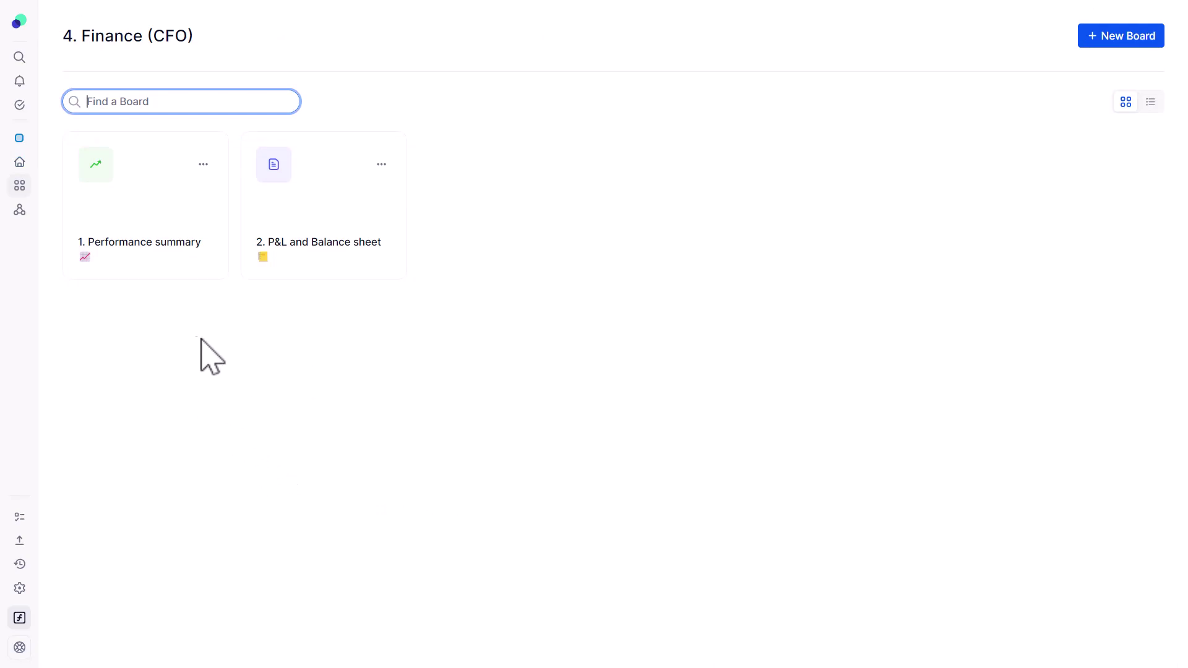
pyautogui.click(189, 247)
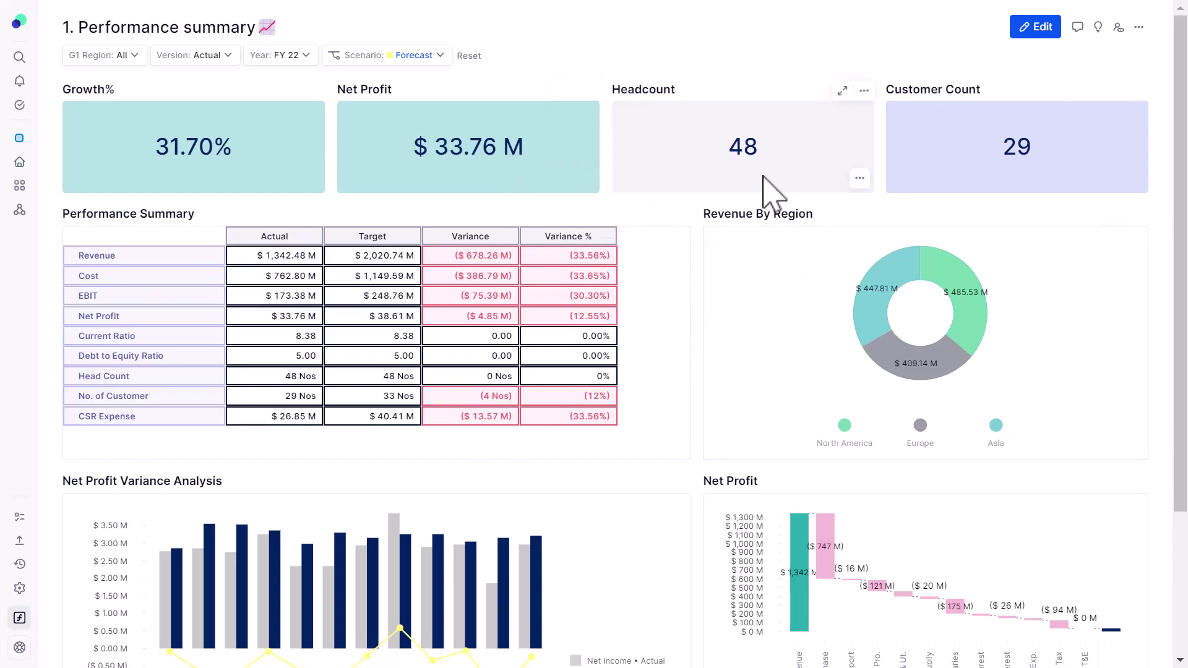
# - Select the Performance Summary rows, narrow to CSR Expense, then jump to the P&L and Balance sheet board
pyautogui.moveTo(1182, 265); pyautogui.dragTo(1185, 321)
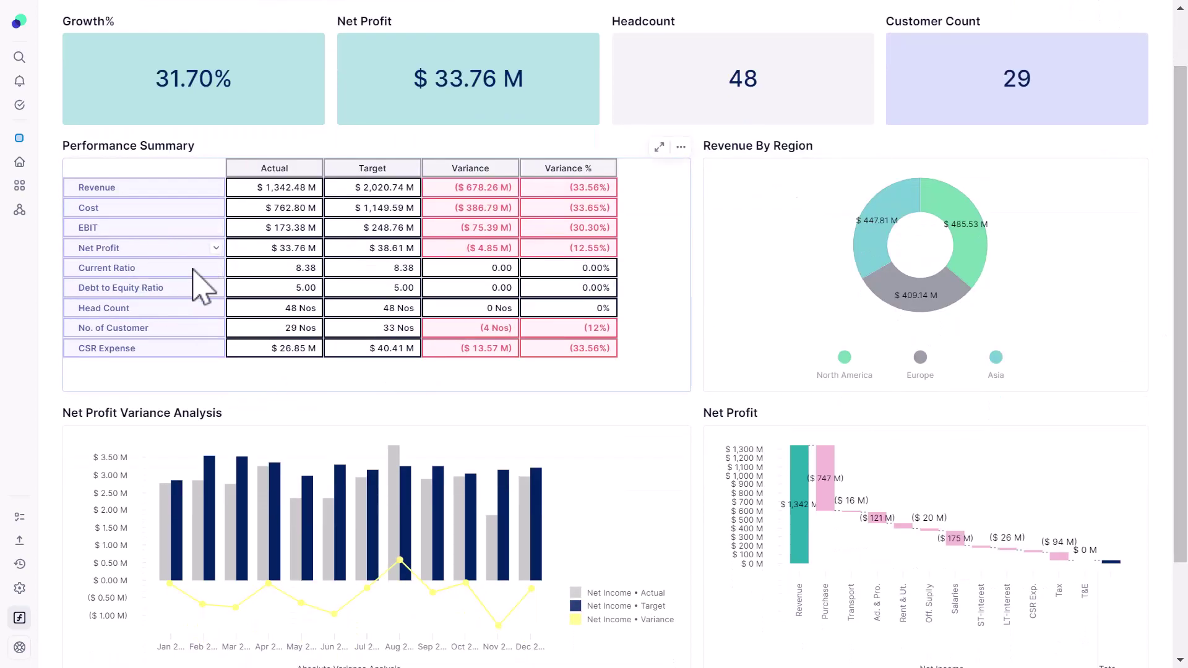
pyautogui.moveTo(118, 192); pyautogui.dragTo(123, 350)
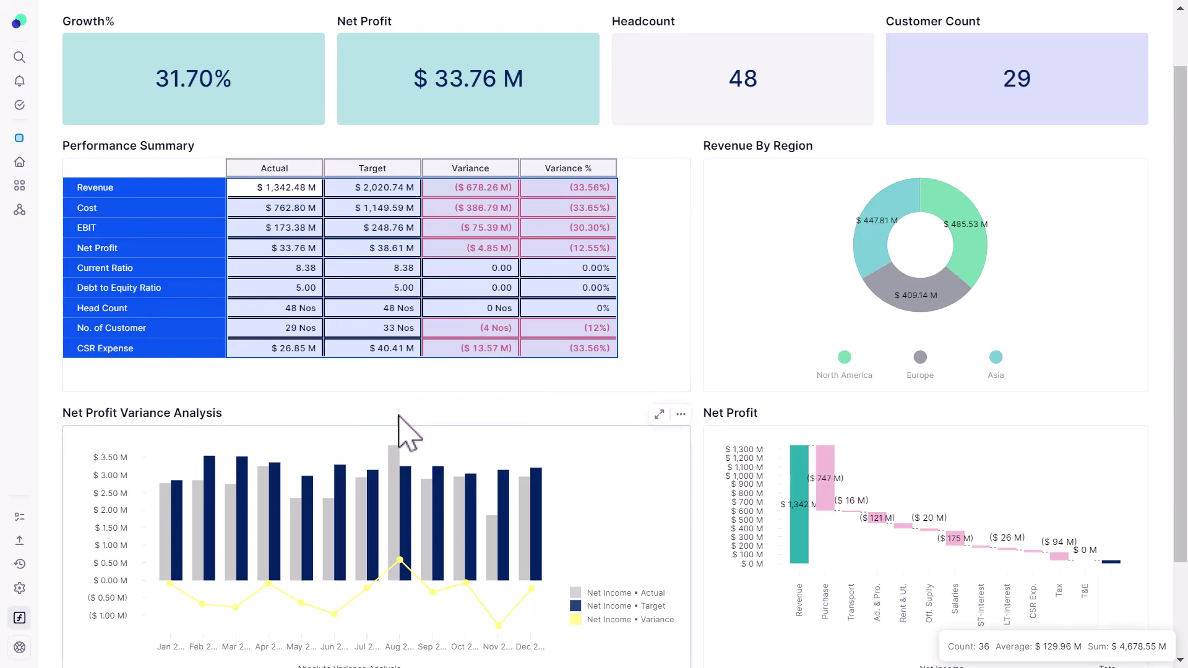
pyautogui.click(141, 349)
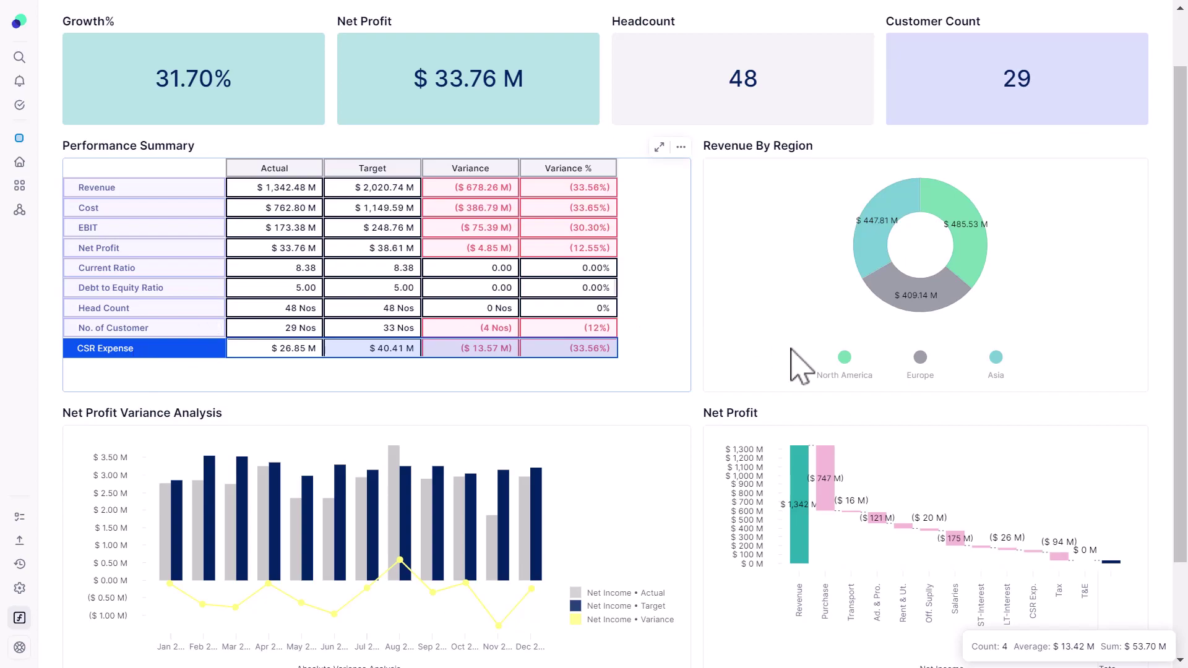
pyautogui.moveTo(1182, 371); pyautogui.dragTo(1184, 454)
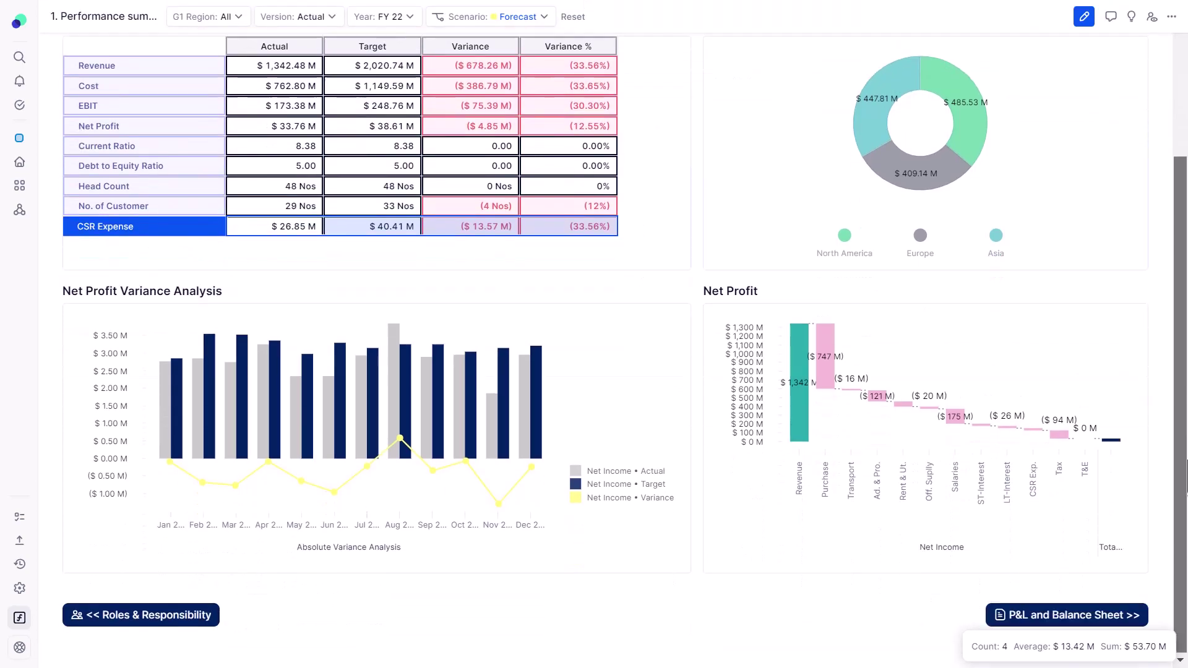
pyautogui.click(1057, 616)
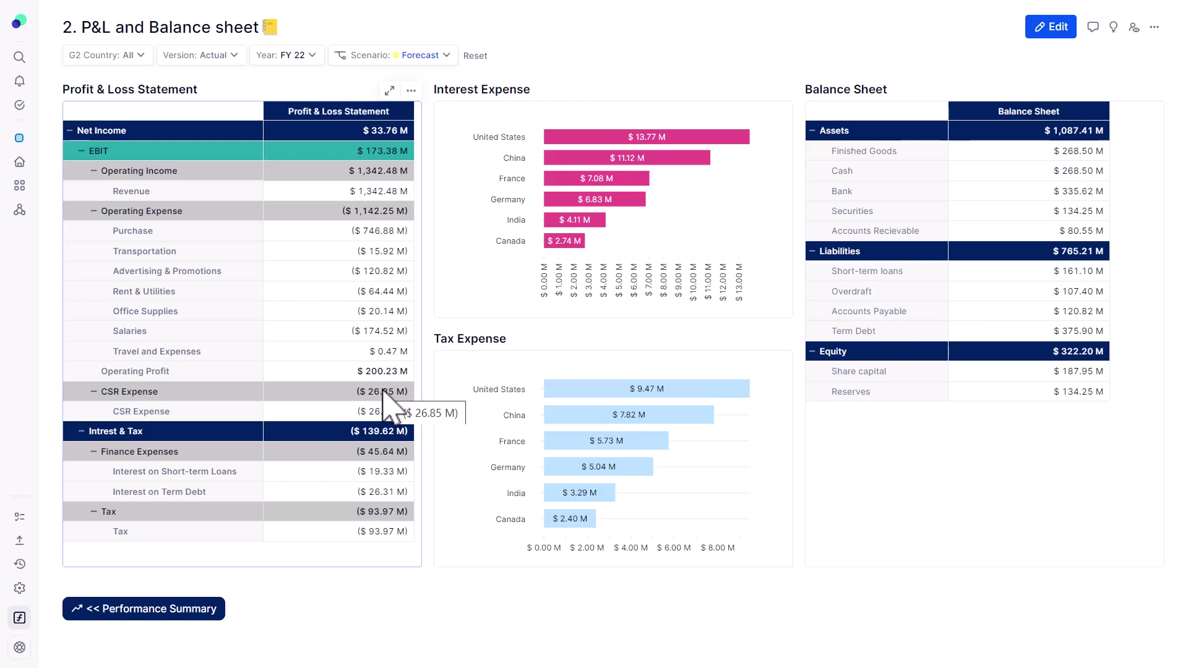
# - Drill from the Operating Expense value into its TL01. Actual Volume source data
pyautogui.rightClick(322, 192)
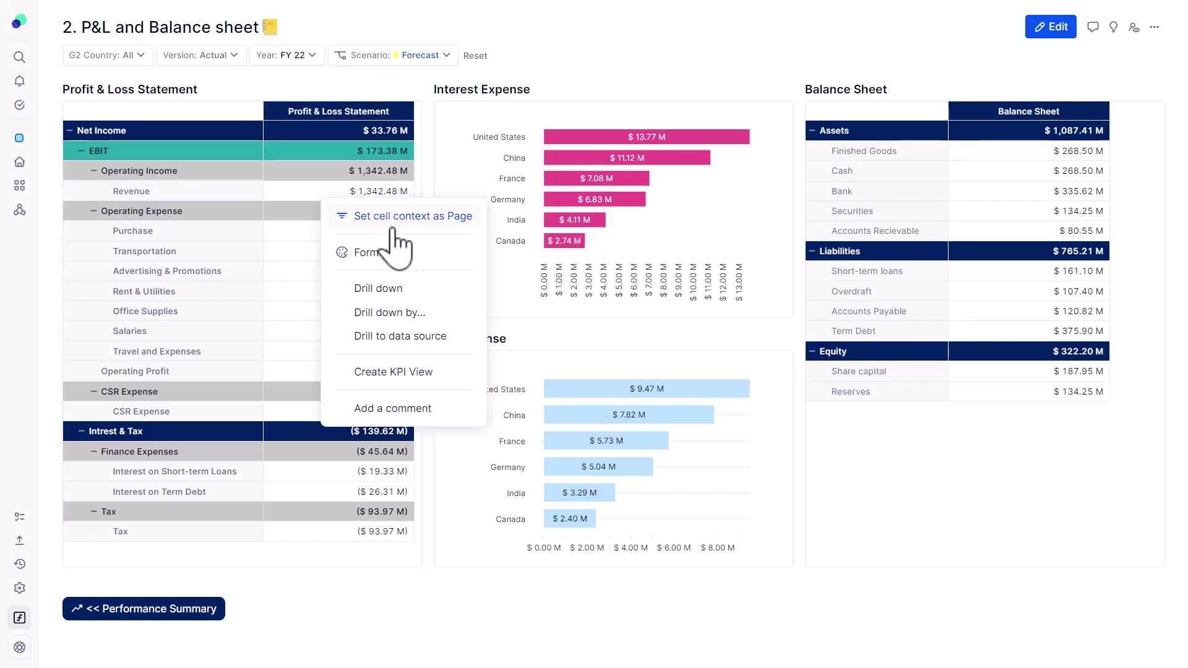
pyautogui.click(385, 345)
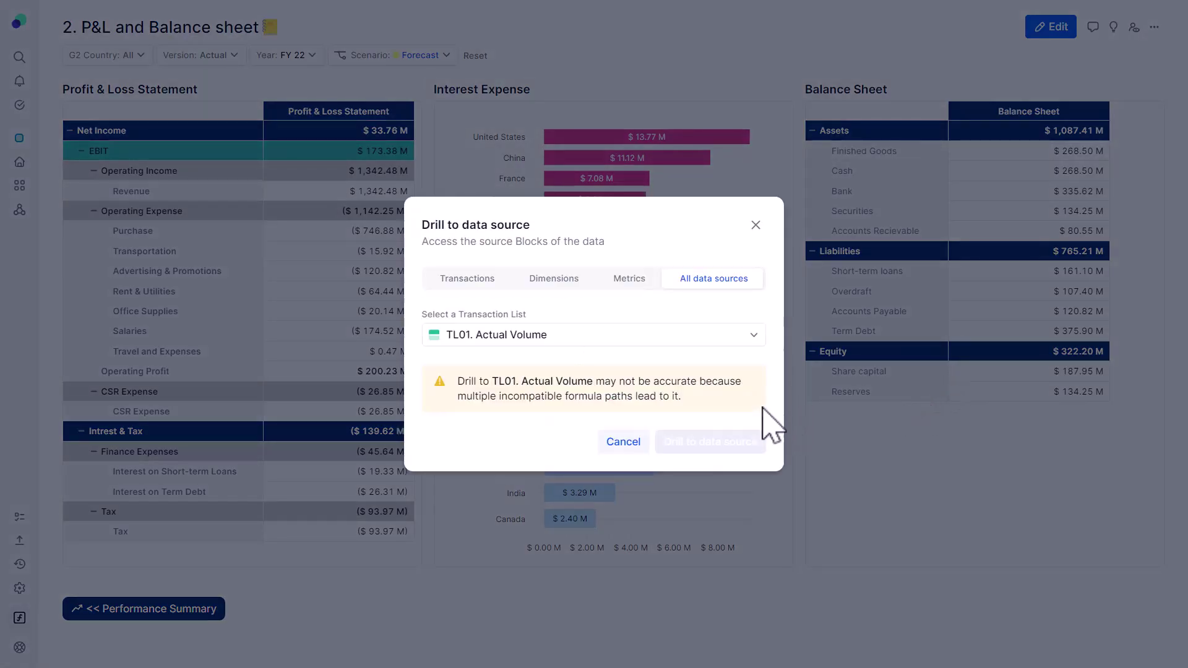
pyautogui.click(749, 447)
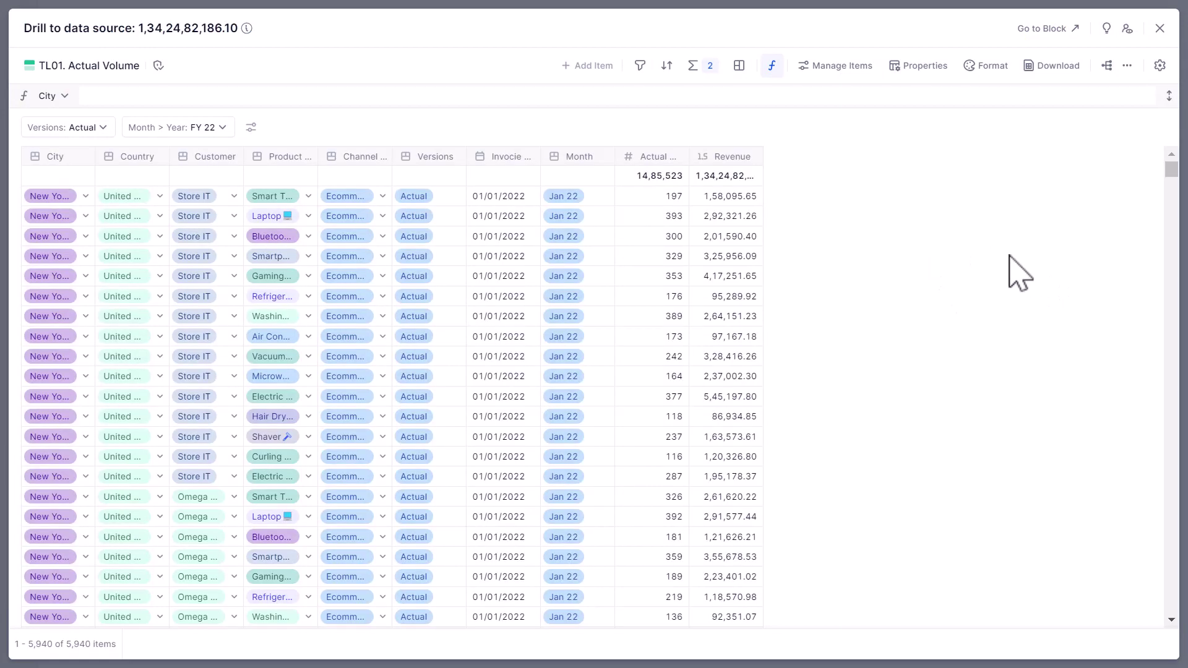
# - Format the Revenue column with a million multiplier, then close the source data view
pyautogui.click(735, 157)
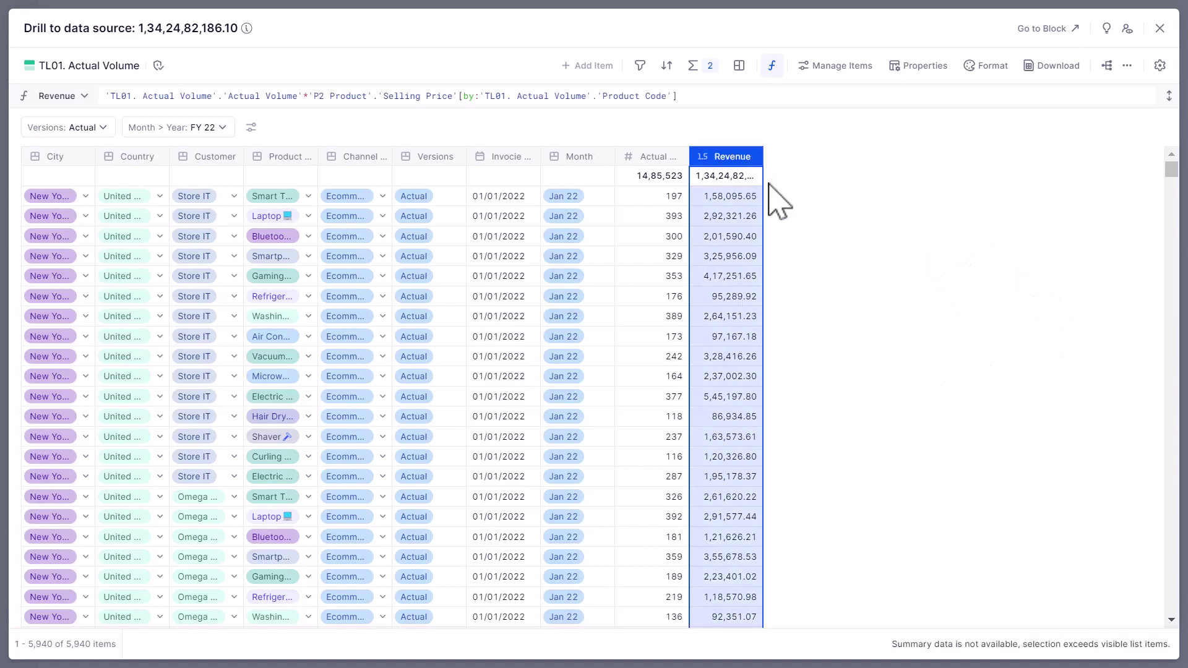
pyautogui.moveTo(774, 156); pyautogui.dragTo(843, 185)
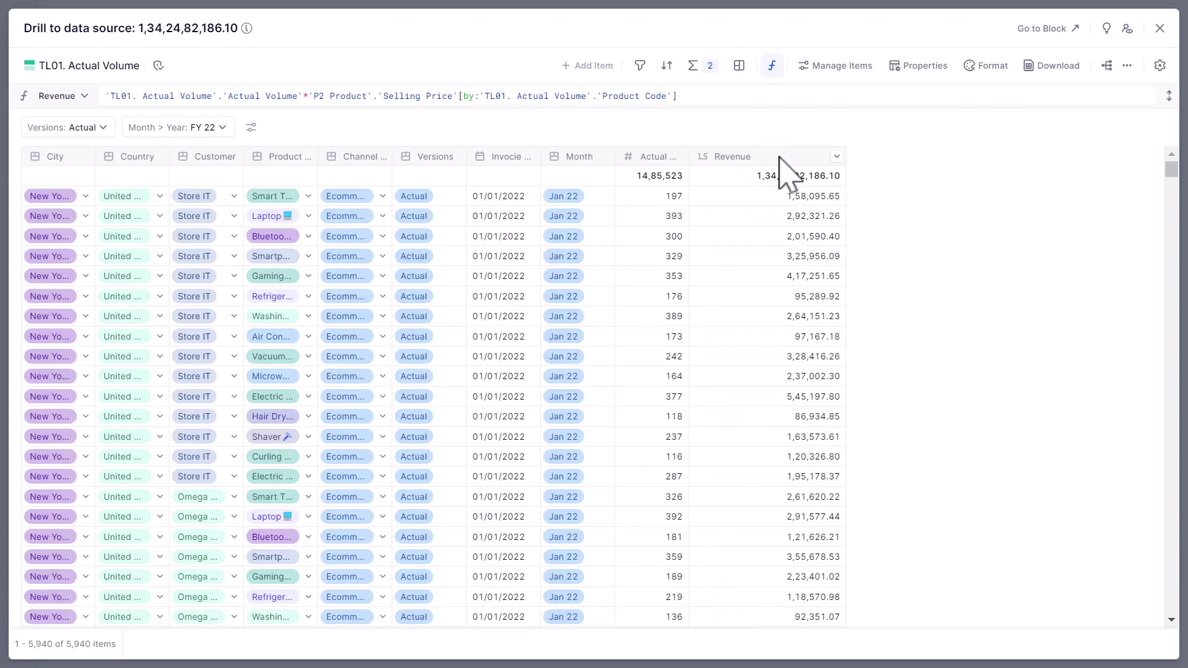
pyautogui.click(780, 159)
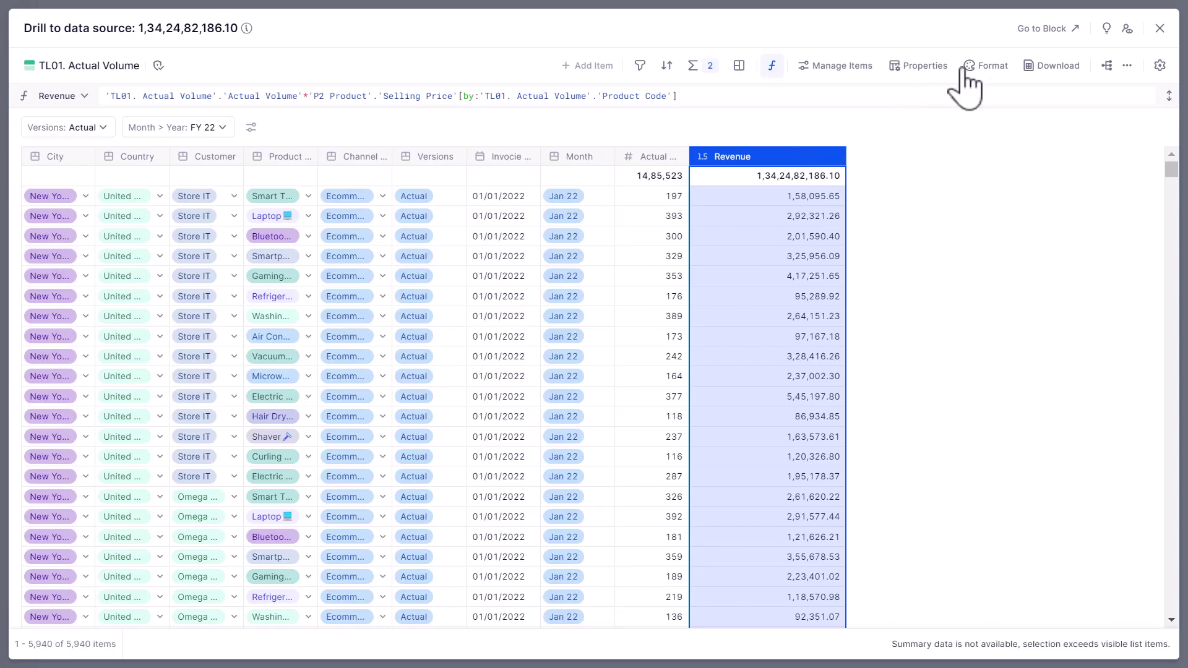
pyautogui.click(986, 66)
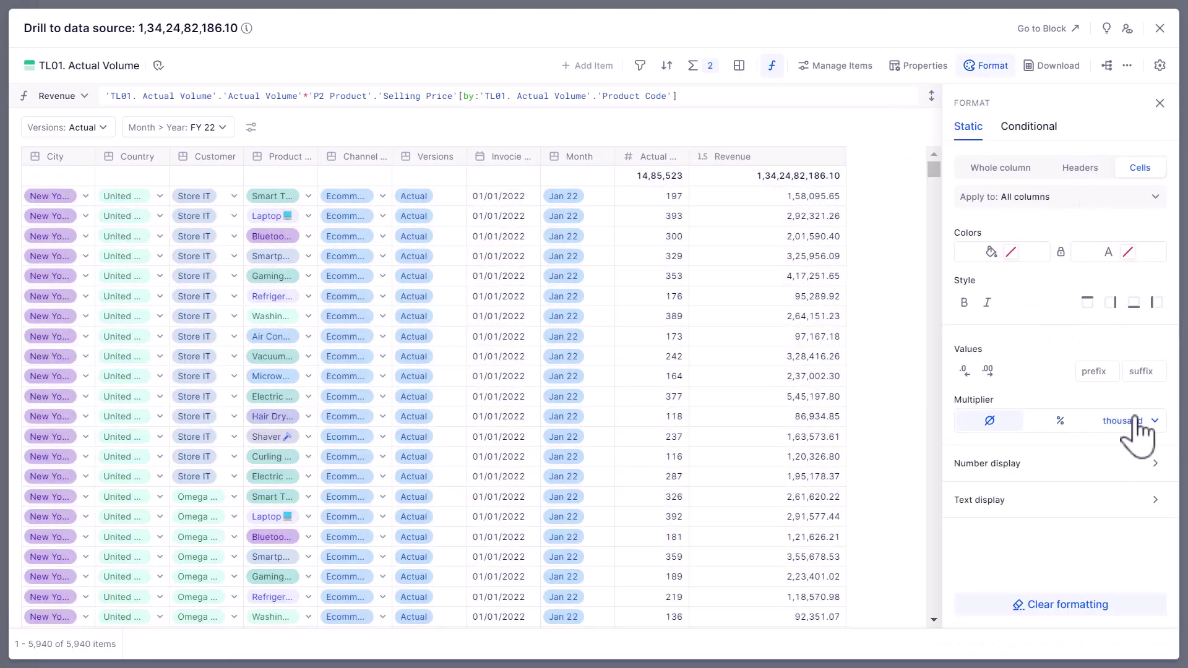
pyautogui.click(1122, 422)
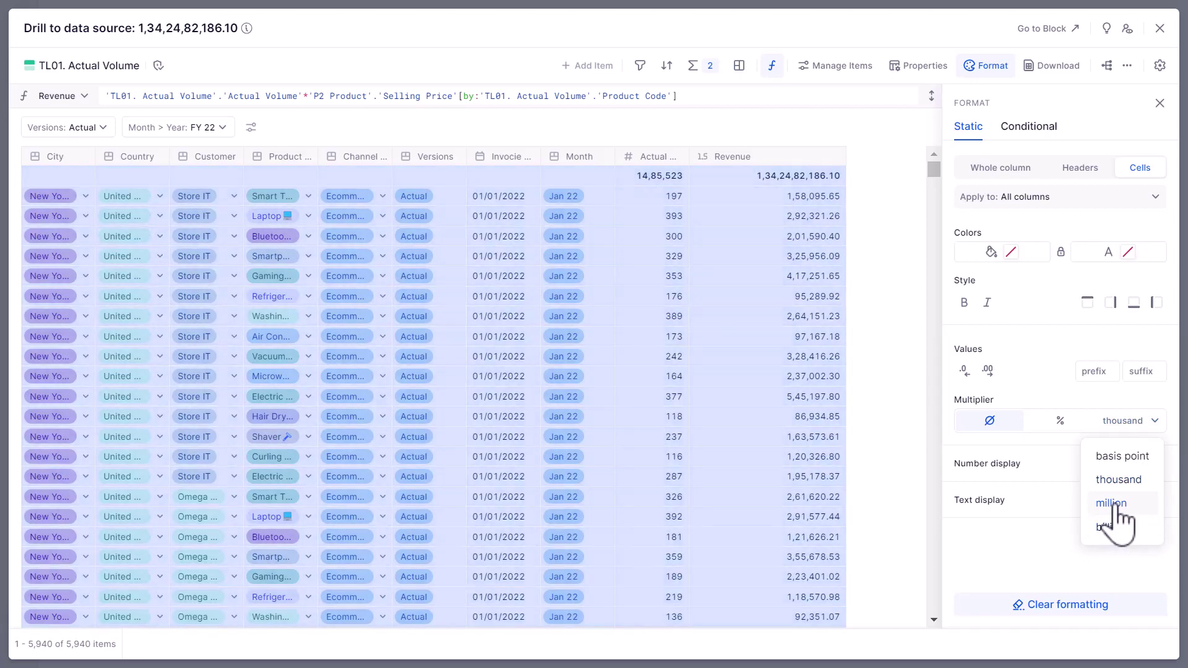
pyautogui.click(1111, 503)
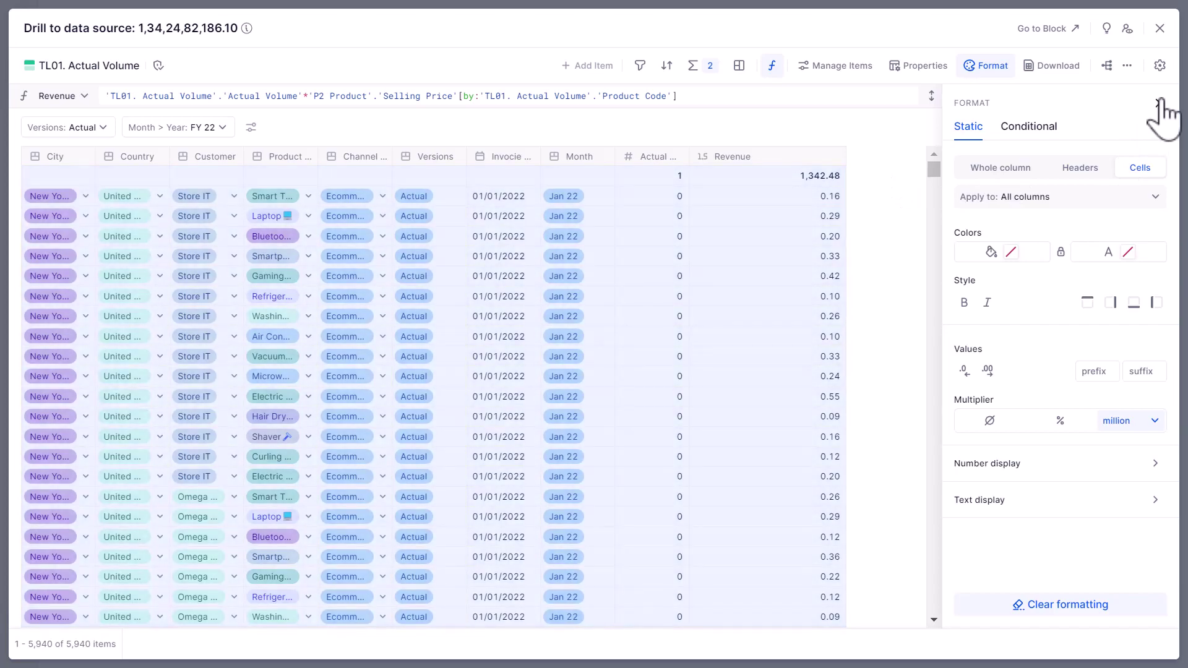
pyautogui.click(1159, 103)
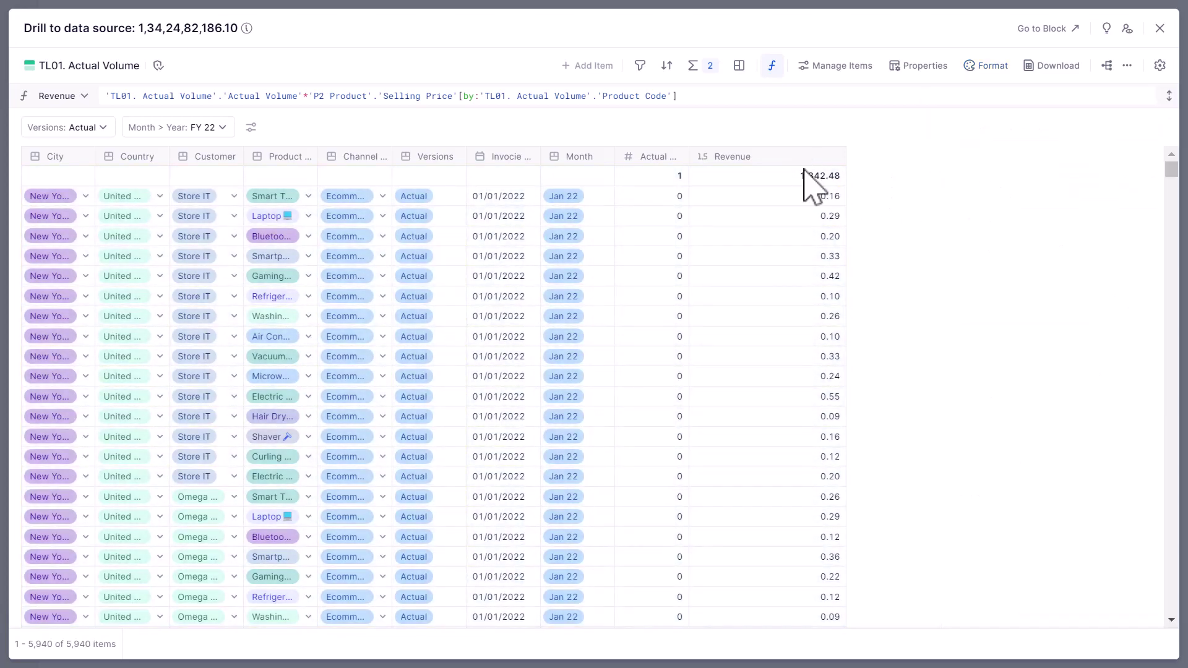
pyautogui.click(1159, 28)
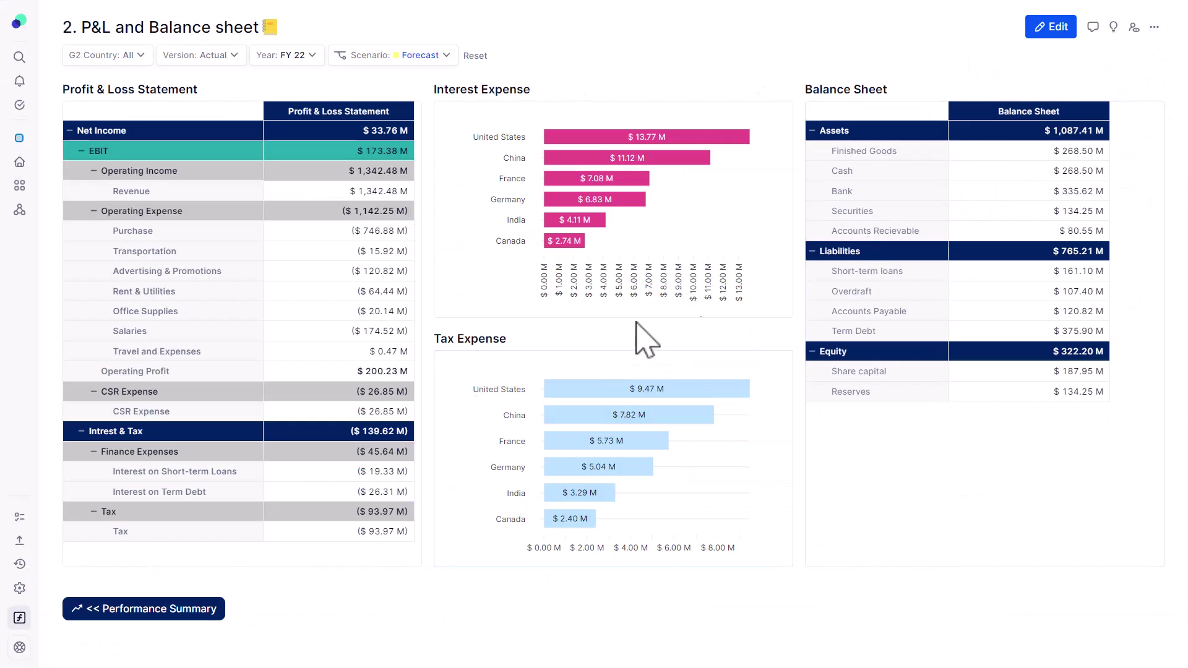
# - Select the Operating Income value, then open Centralized Administration's 01. Roles & Responsibility board from Home
pyautogui.click(373, 174)
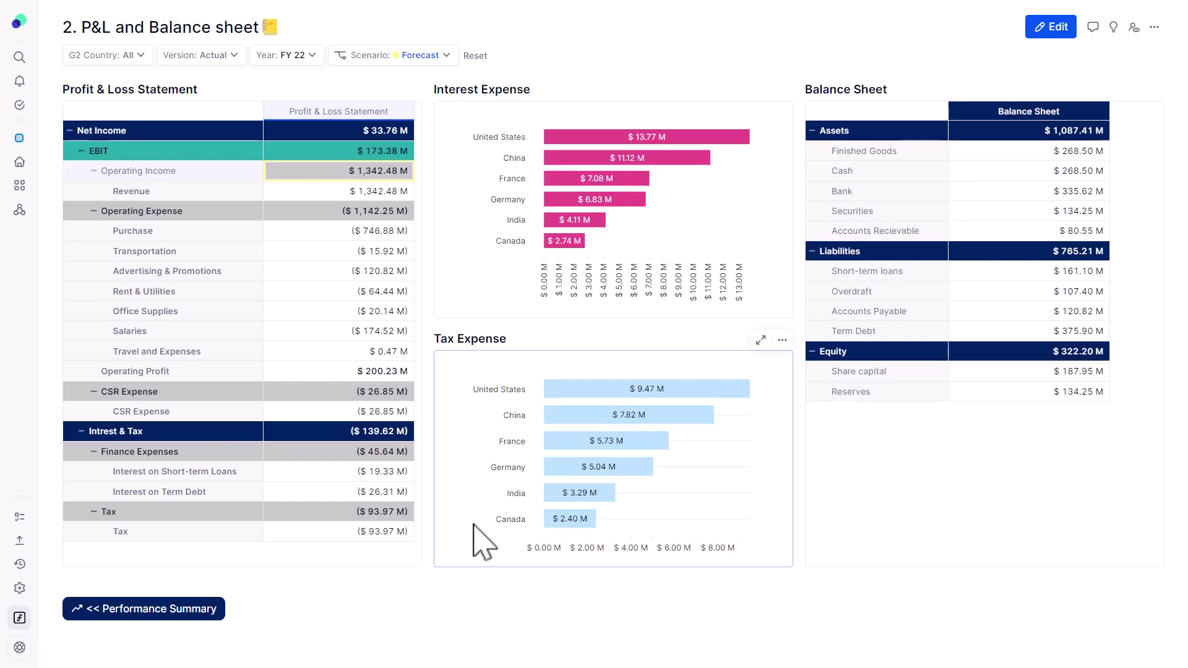
pyautogui.click(87, 162)
pyautogui.scroll(-3, 618, 350)
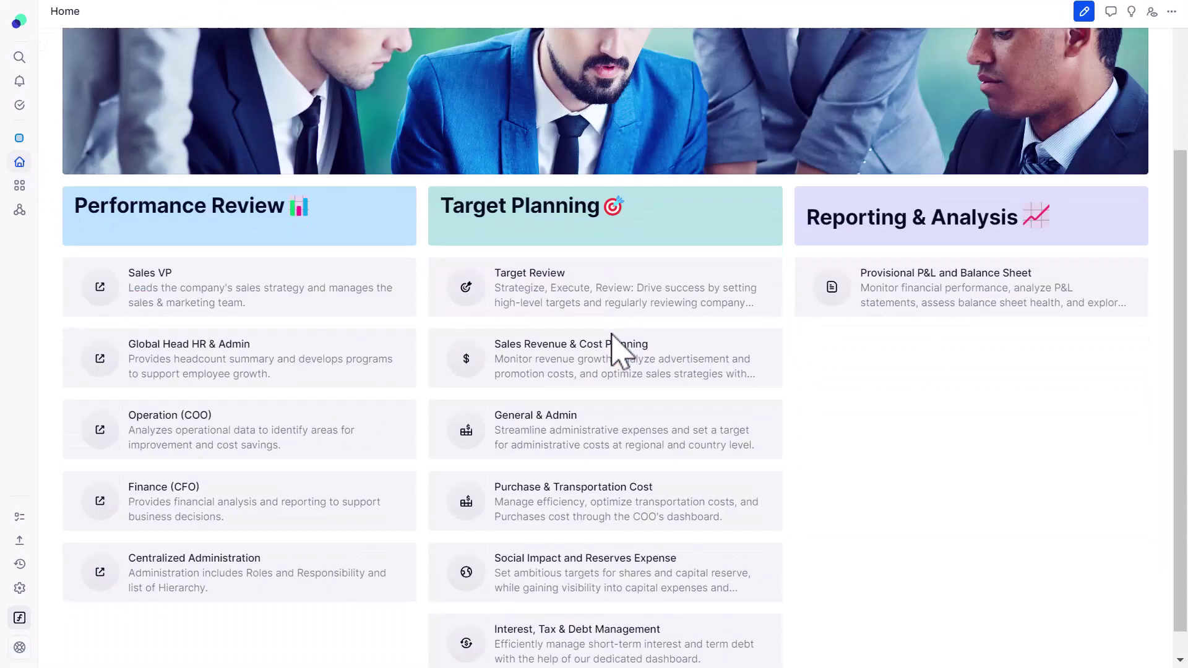
pyautogui.scroll(-1, 618, 350)
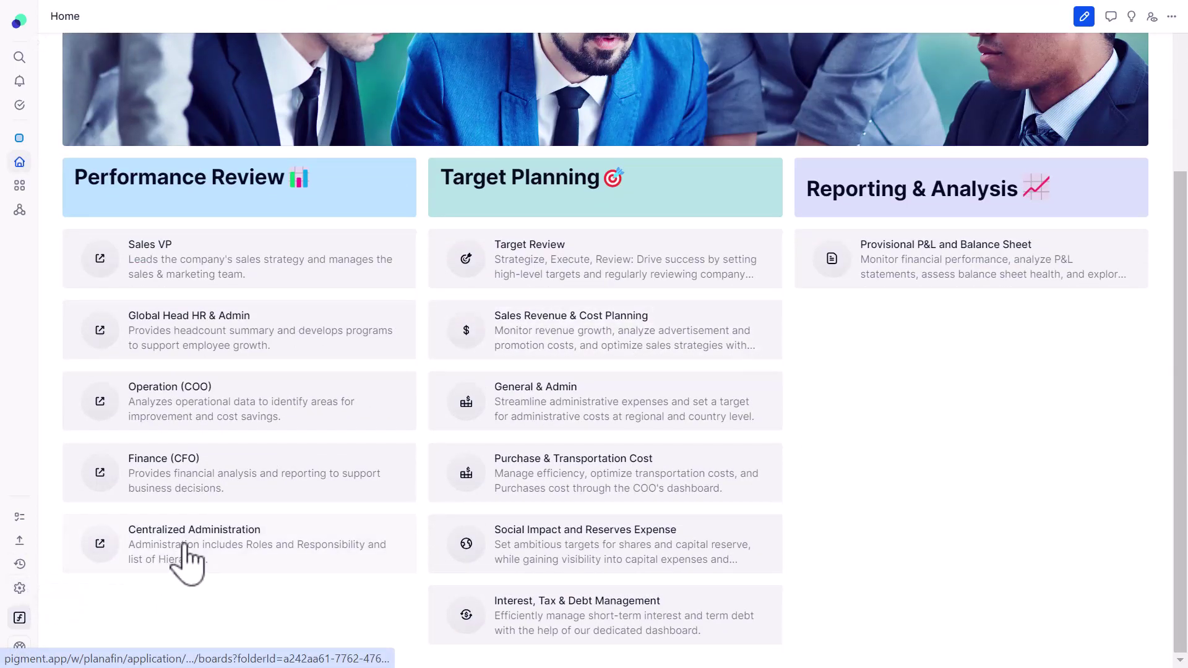
pyautogui.click(201, 562)
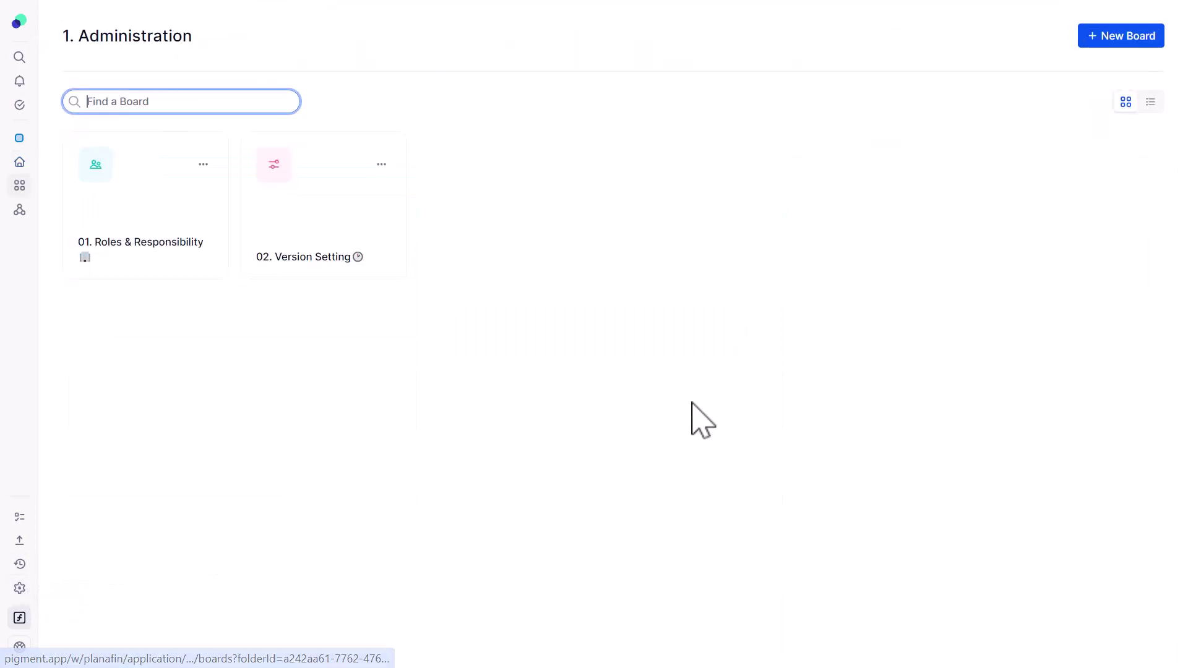
pyautogui.click(164, 234)
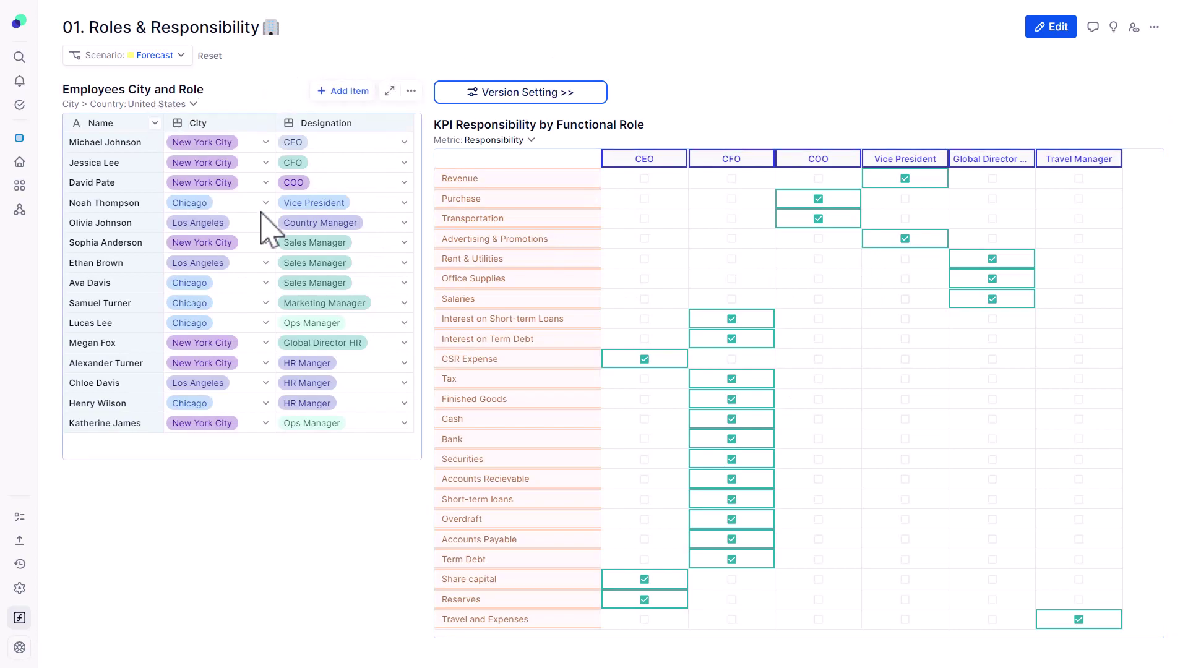
# - Start a new D2 Employee entry, cancel it, then go to the 02. Version Setting board
pyautogui.click(344, 91)
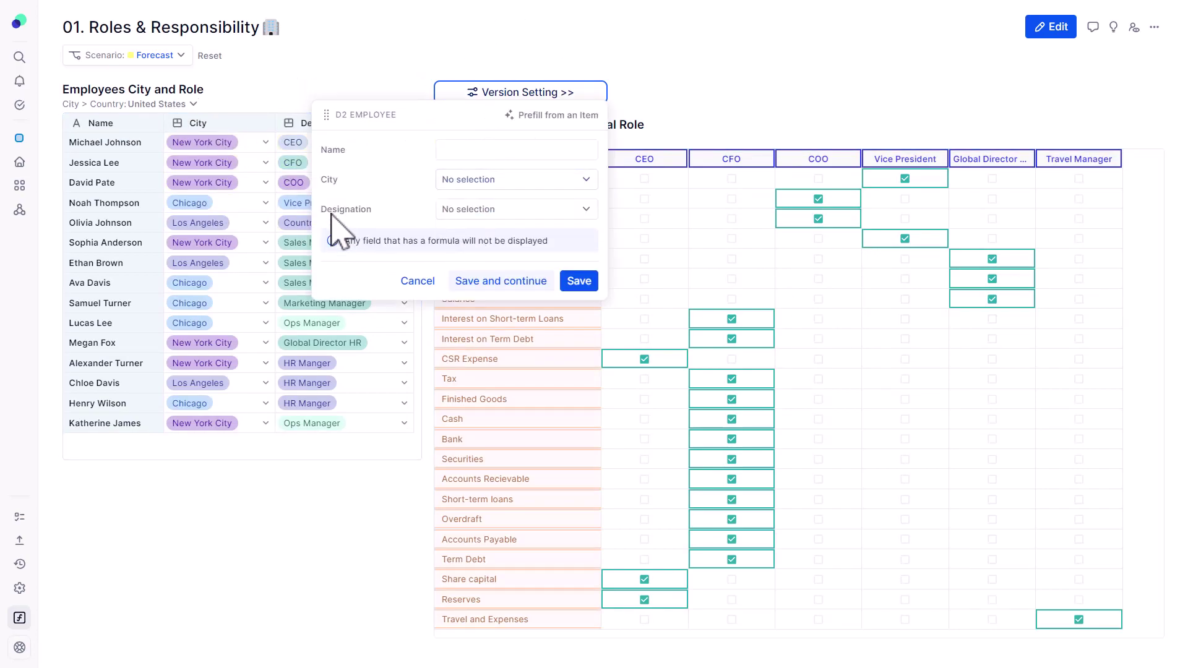
pyautogui.click(420, 282)
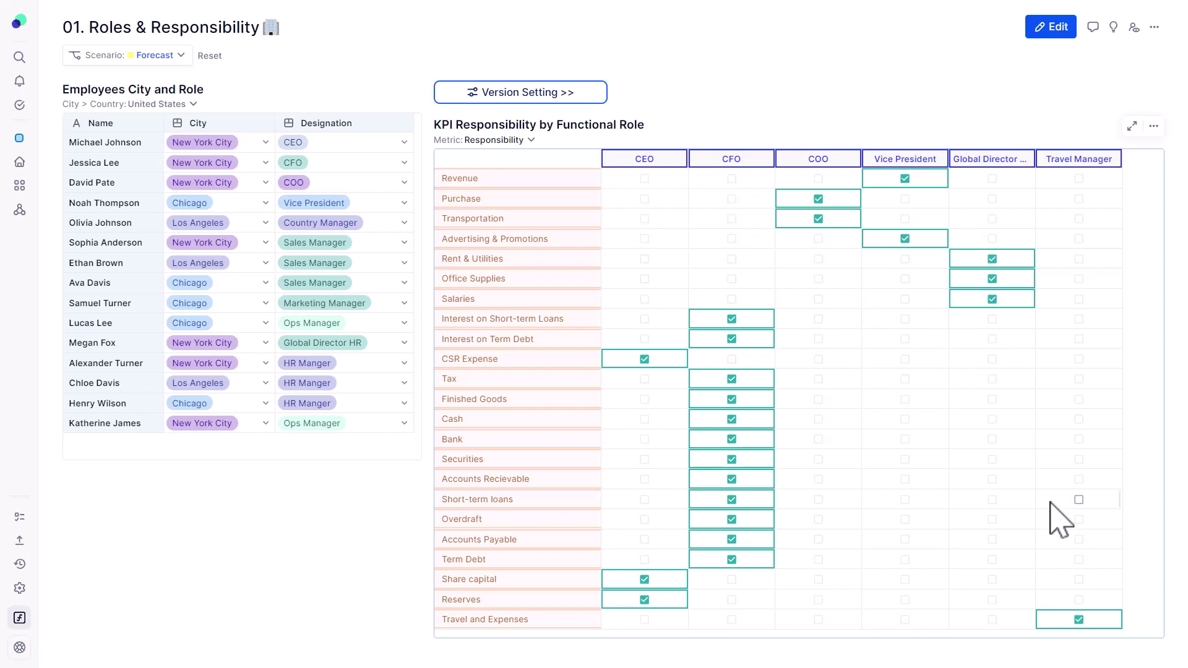
pyautogui.click(502, 92)
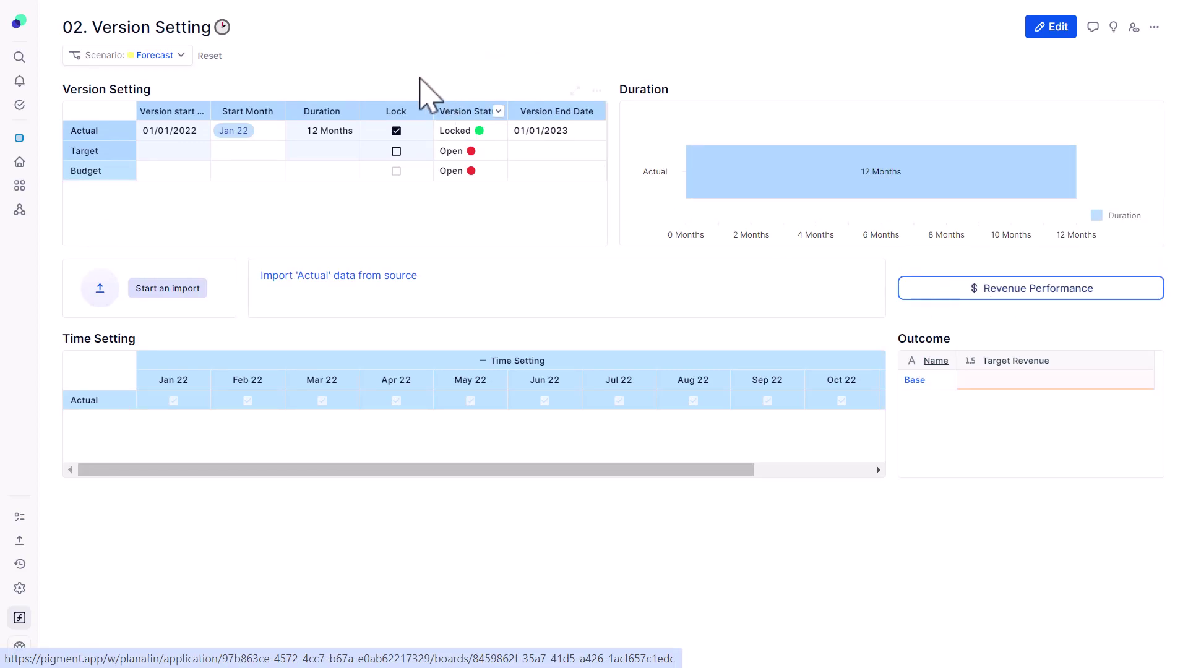
# - Set the Target version to start 01/01/2023 with a 36-month duration
pyautogui.click(175, 155)
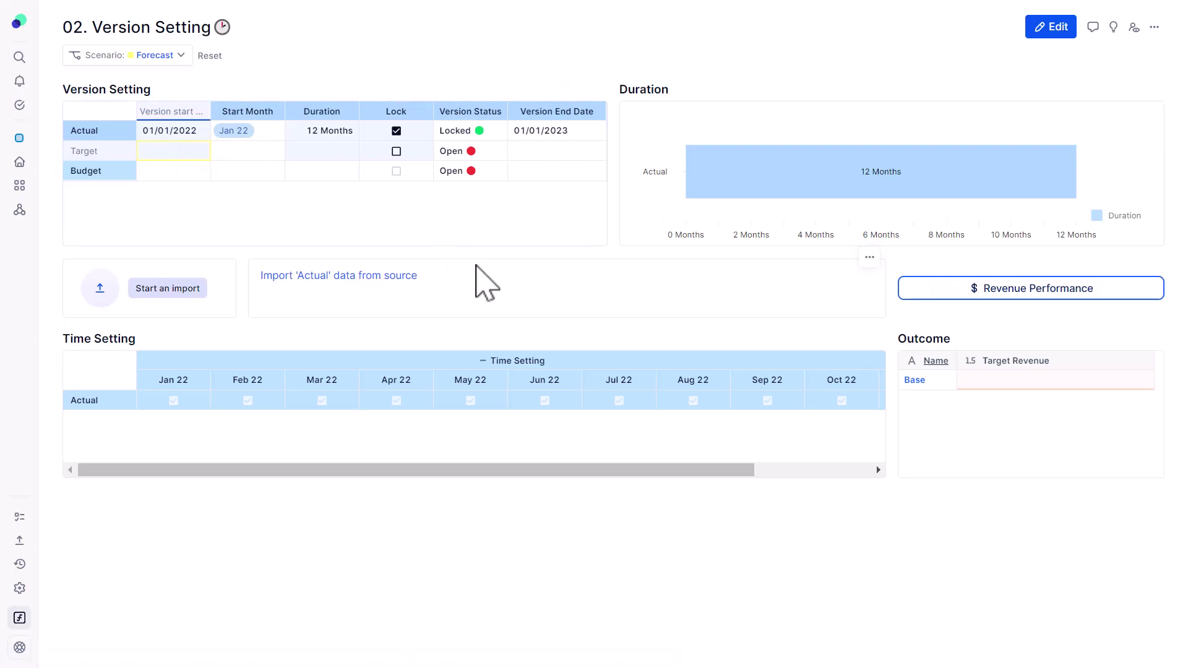
pyautogui.doubleClick(187, 154)
pyautogui.write('01/01/2023')
pyautogui.press('Tab')
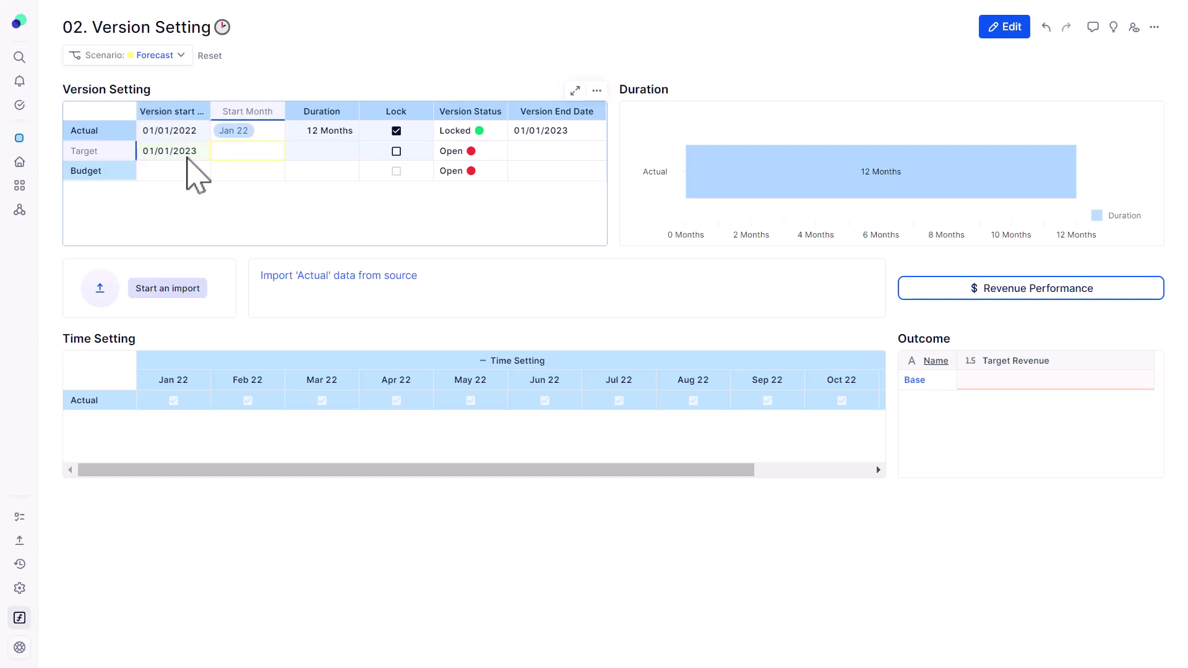
pyautogui.press('Tab')
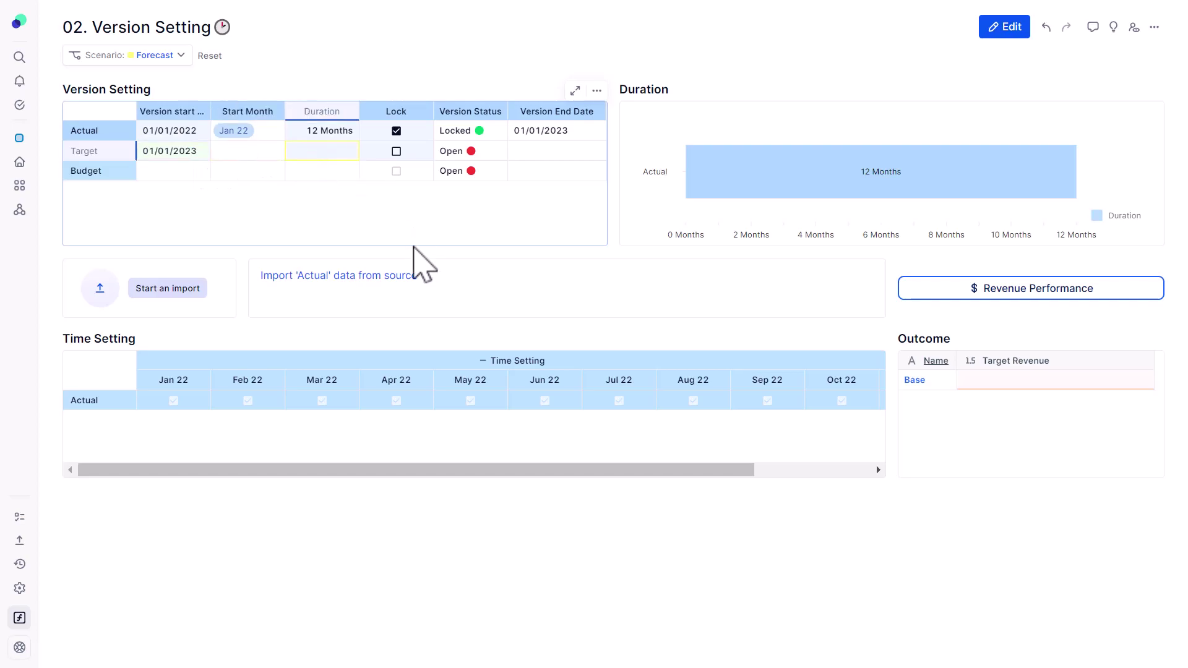
pyautogui.press('Return')
pyautogui.press('Return')
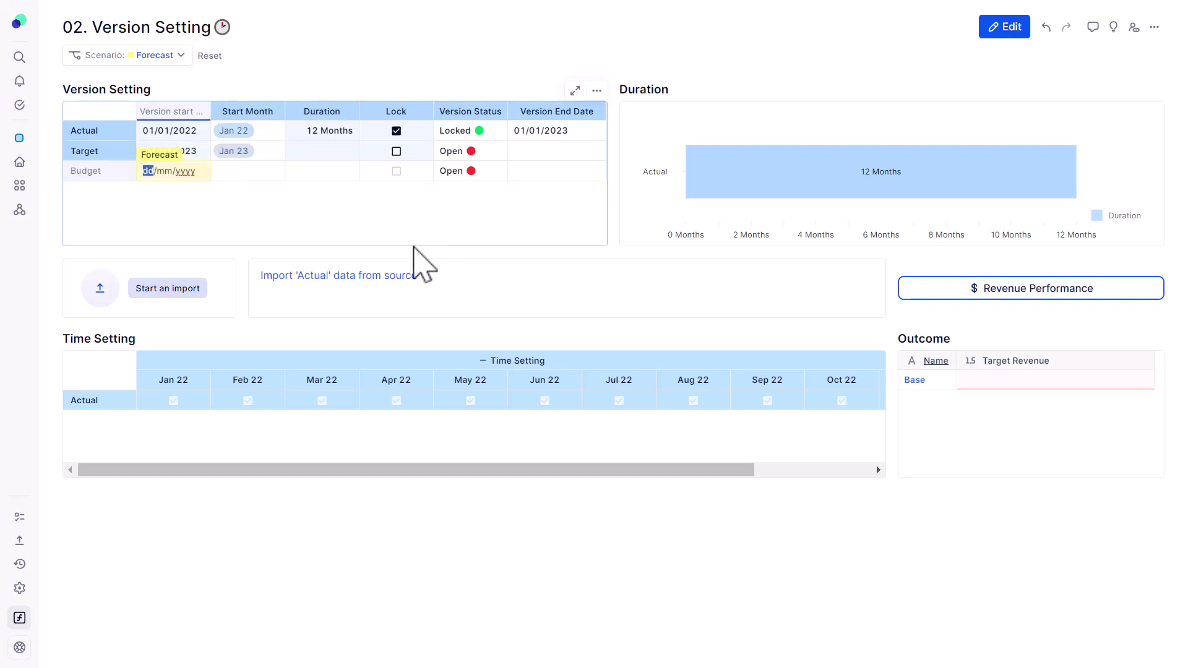
pyautogui.press('Escape')
pyautogui.click(350, 152)
pyautogui.write('36')
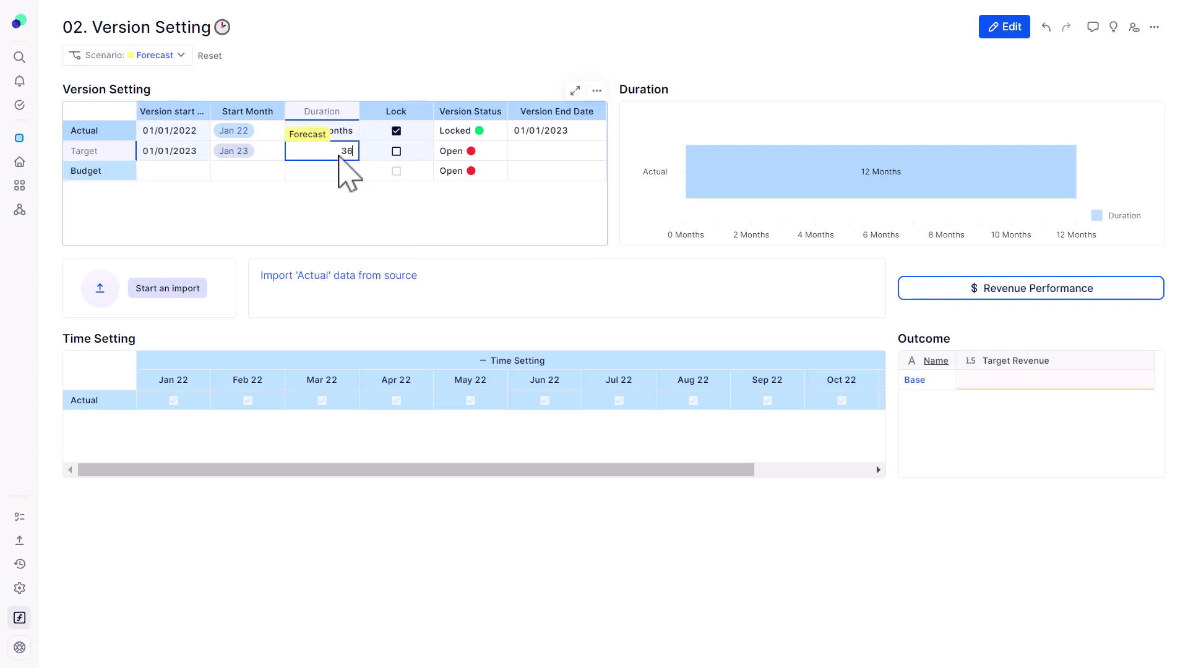
pyautogui.press('Return')
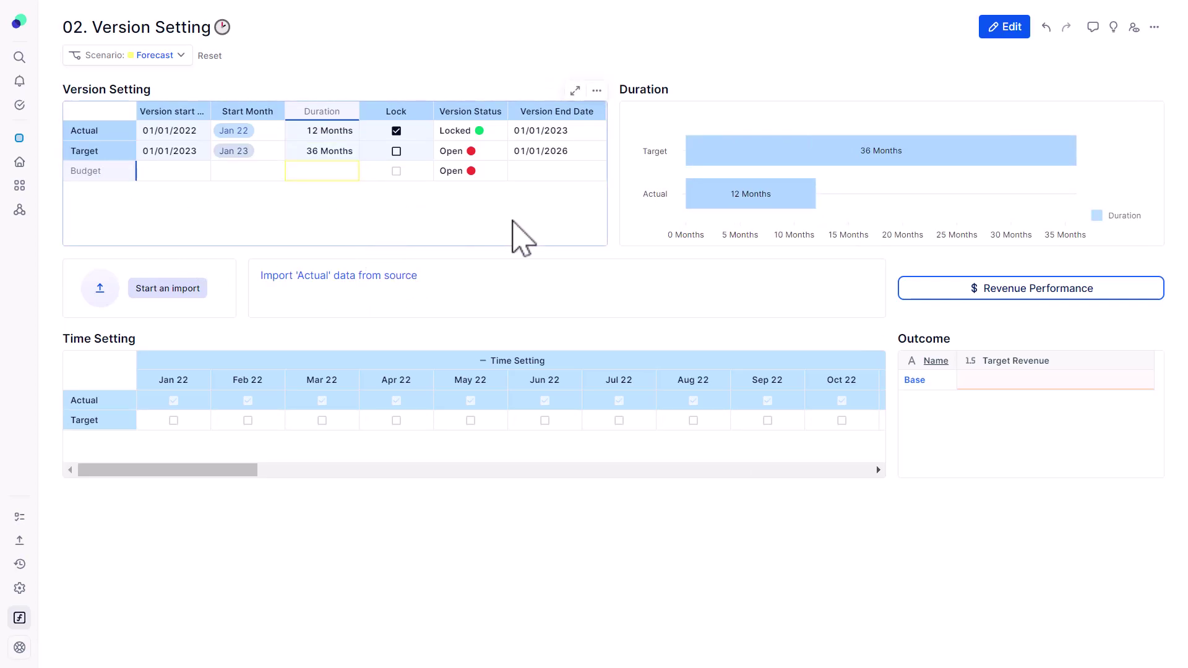
# - Enter 4500 as the Base version's Target Revenue
pyautogui.click(974, 379)
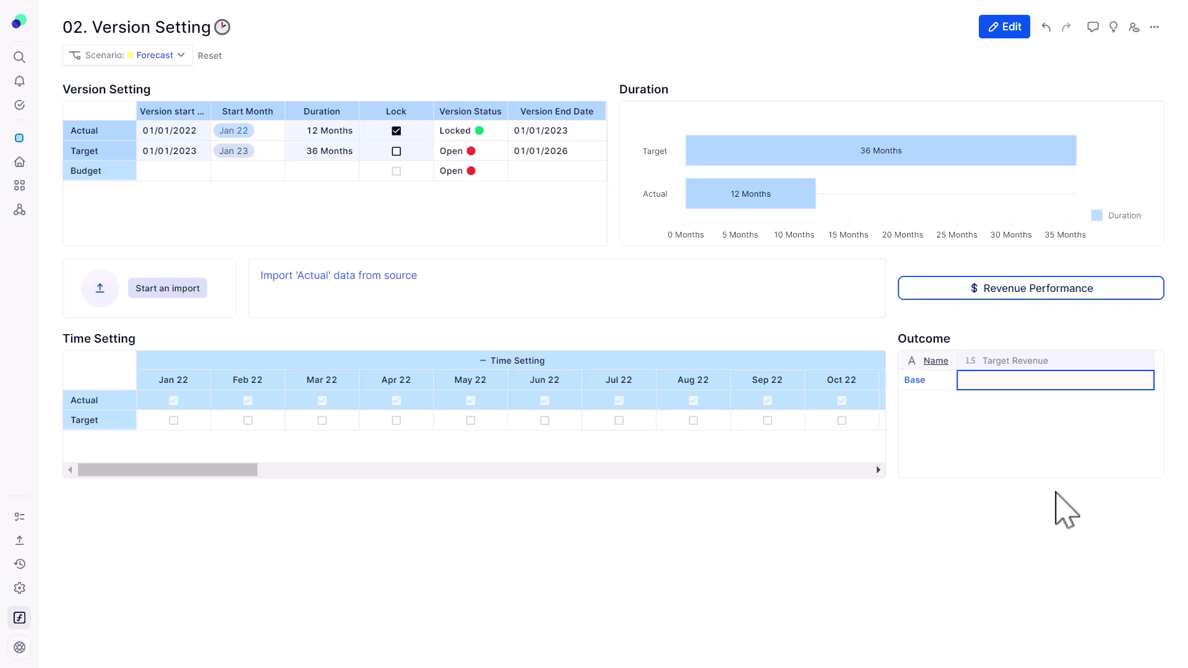
pyautogui.write('4500')
pyautogui.press('Return')
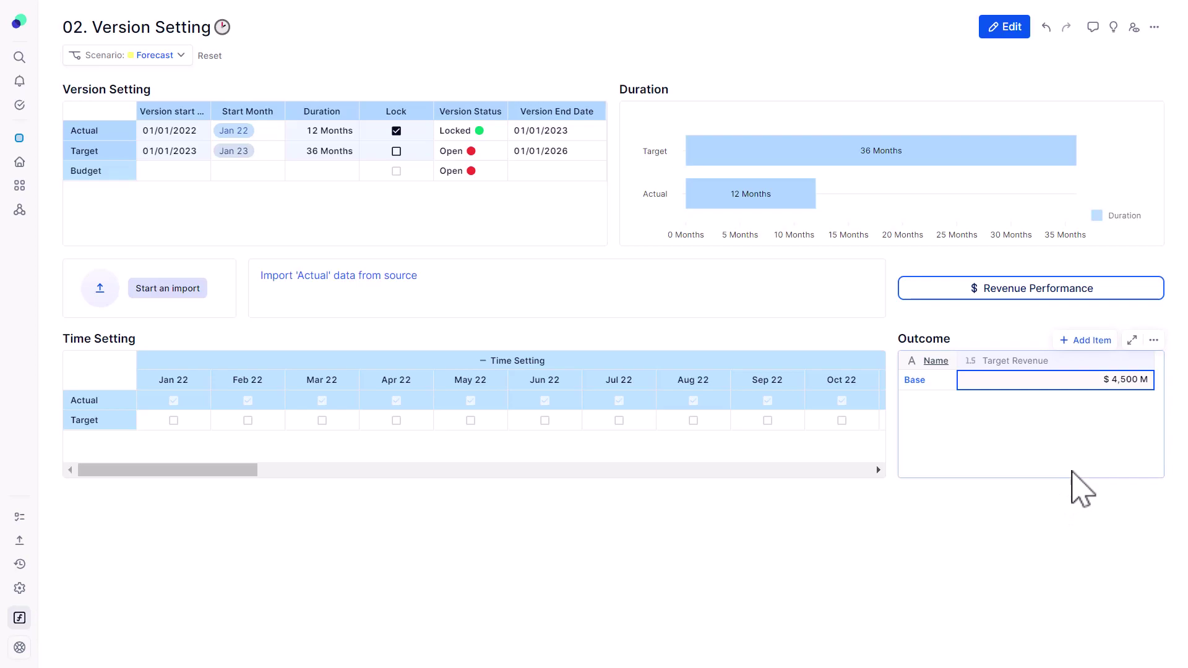
pyautogui.click(1084, 341)
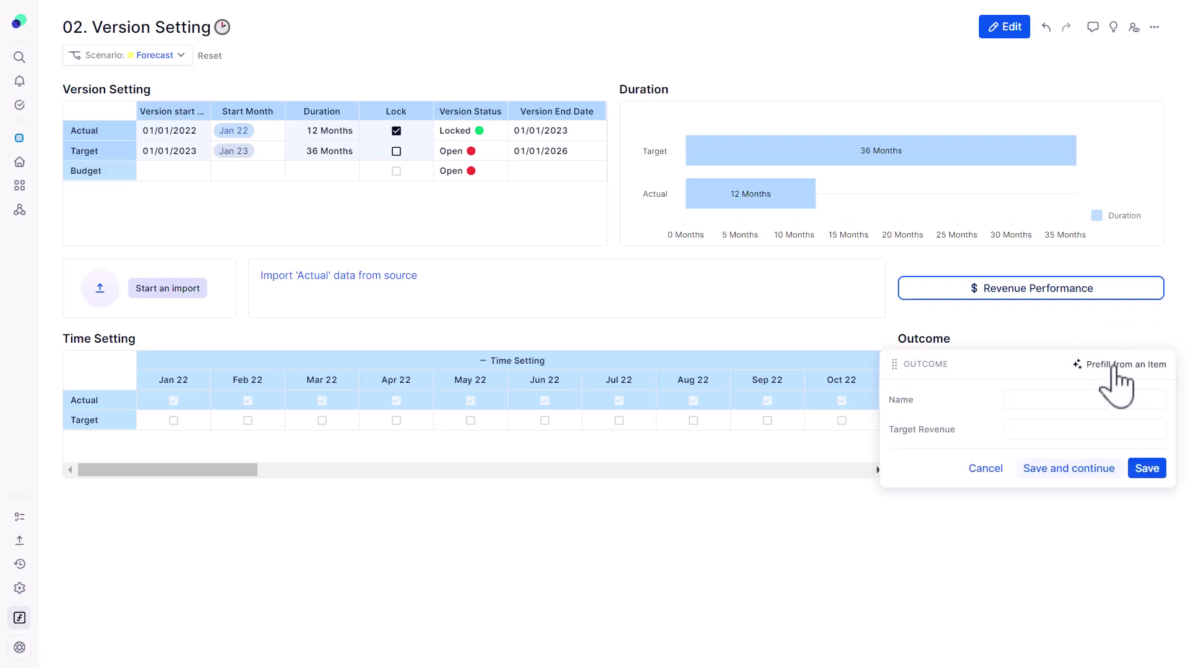
# - Add a Best outcome, prefilled from Base, with Target Revenue changed to 5,000 M
pyautogui.click(1028, 401)
pyautogui.click(1025, 429)
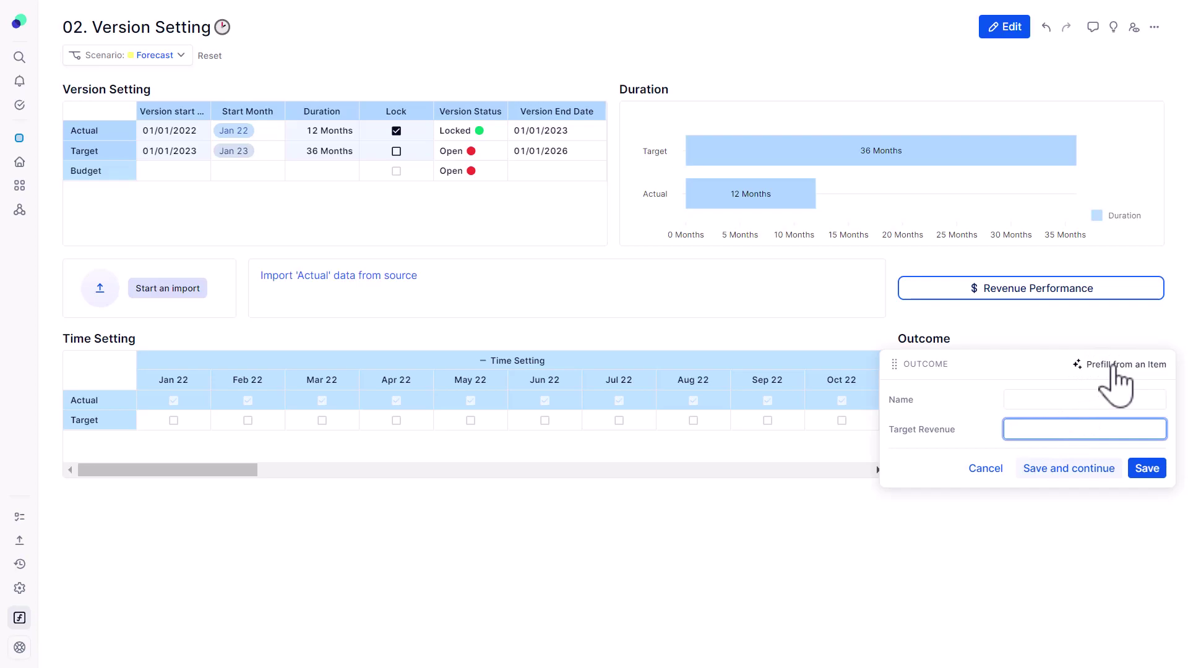
pyautogui.click(1113, 366)
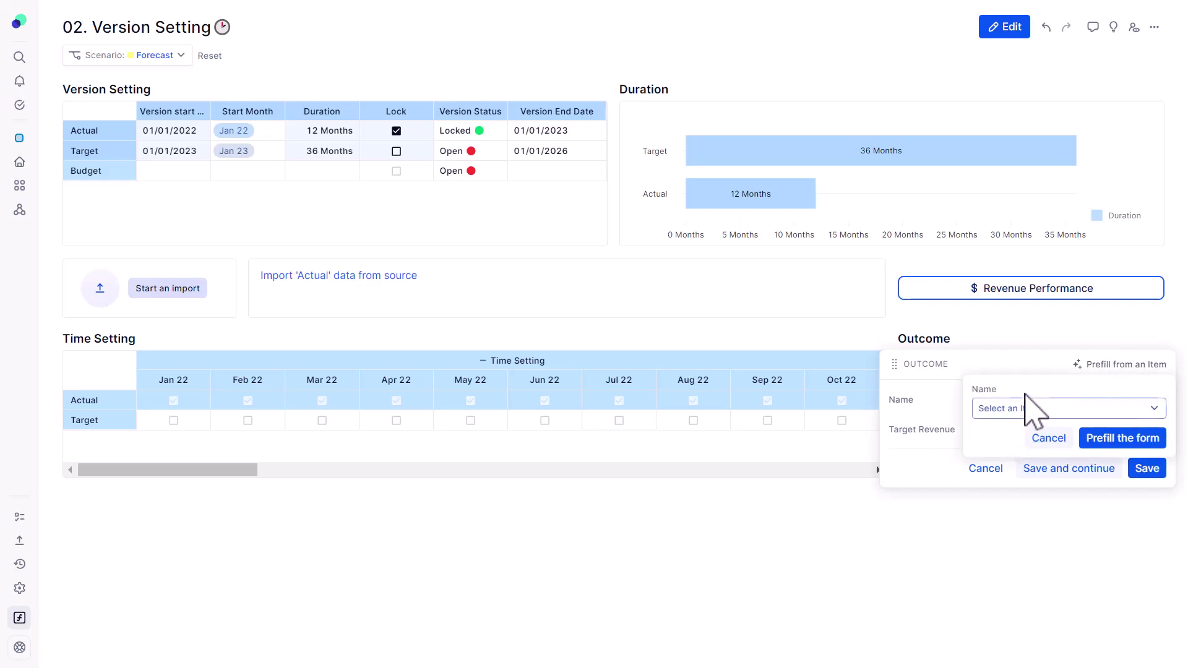
pyautogui.click(1030, 409)
pyautogui.click(999, 474)
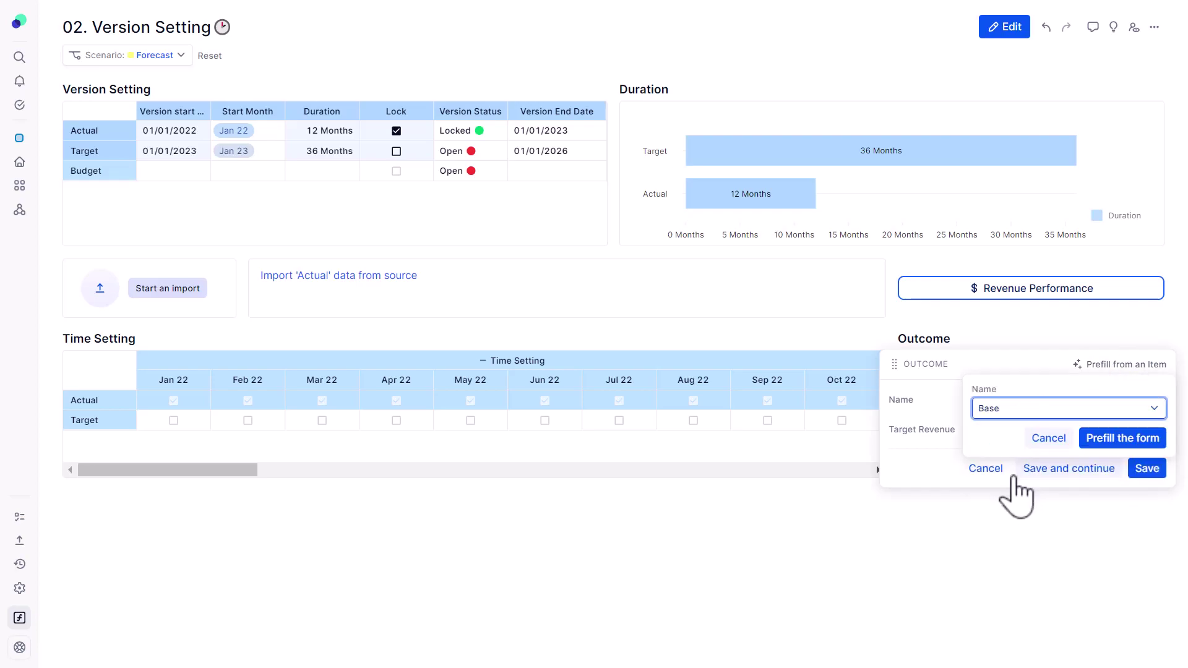
pyautogui.click(1101, 439)
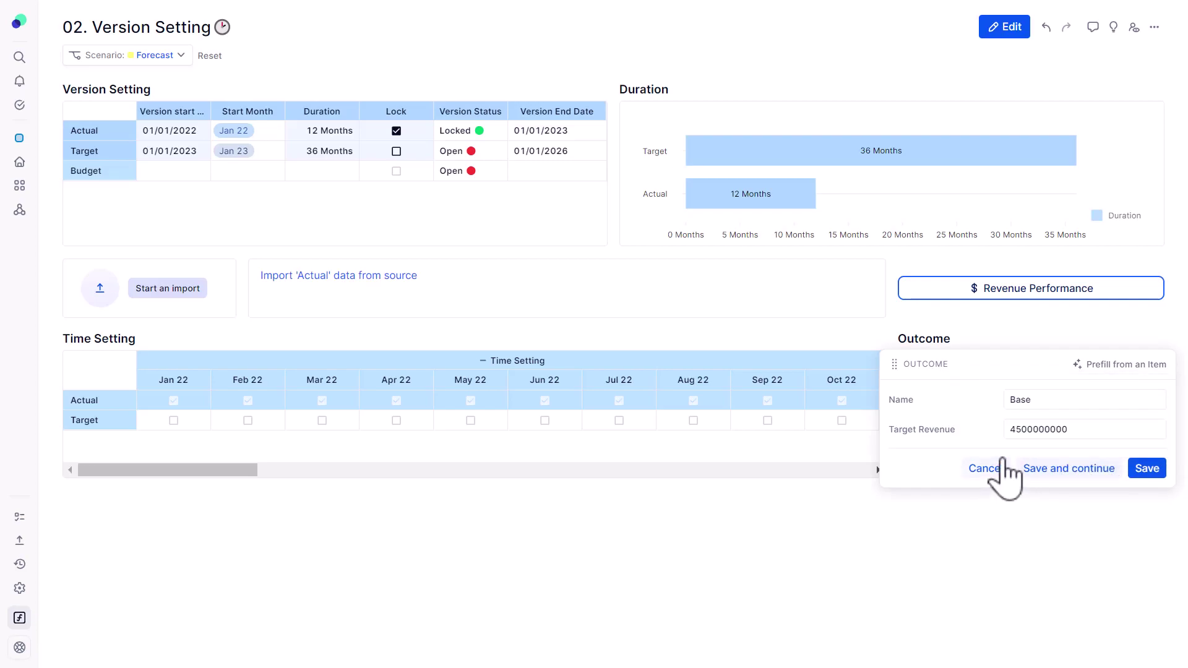
pyautogui.doubleClick(1020, 402)
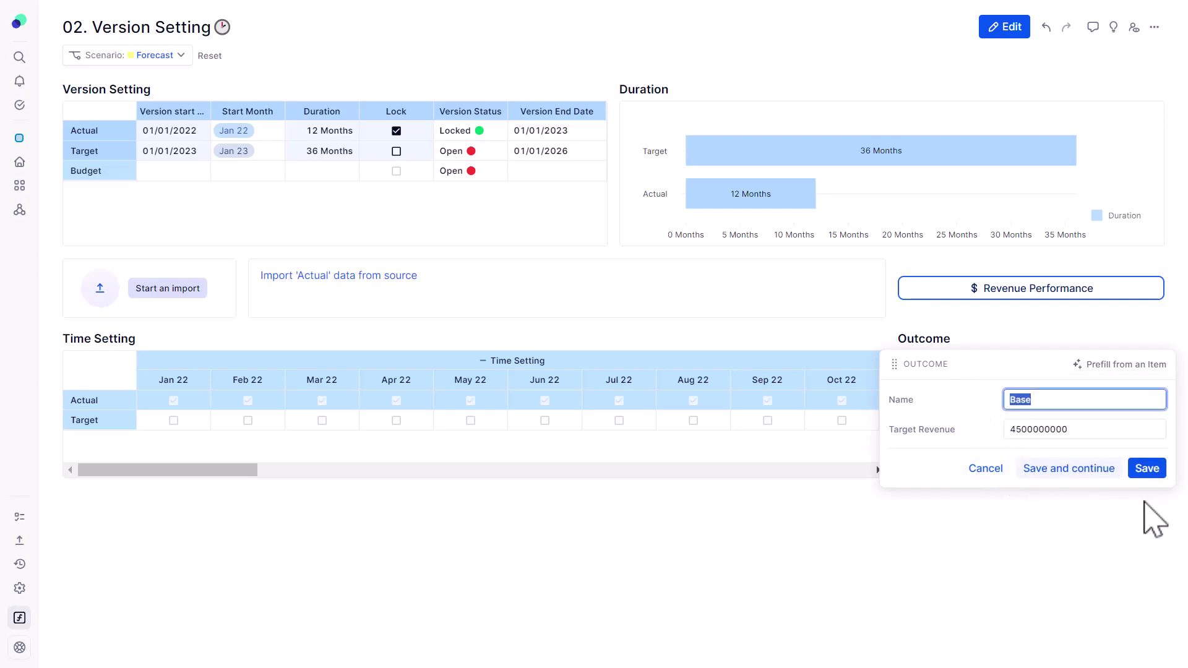
pyautogui.write('Best')
pyautogui.click(1021, 429)
pyautogui.press('BackSpace')
pyautogui.press('BackSpace')
pyautogui.write('50')
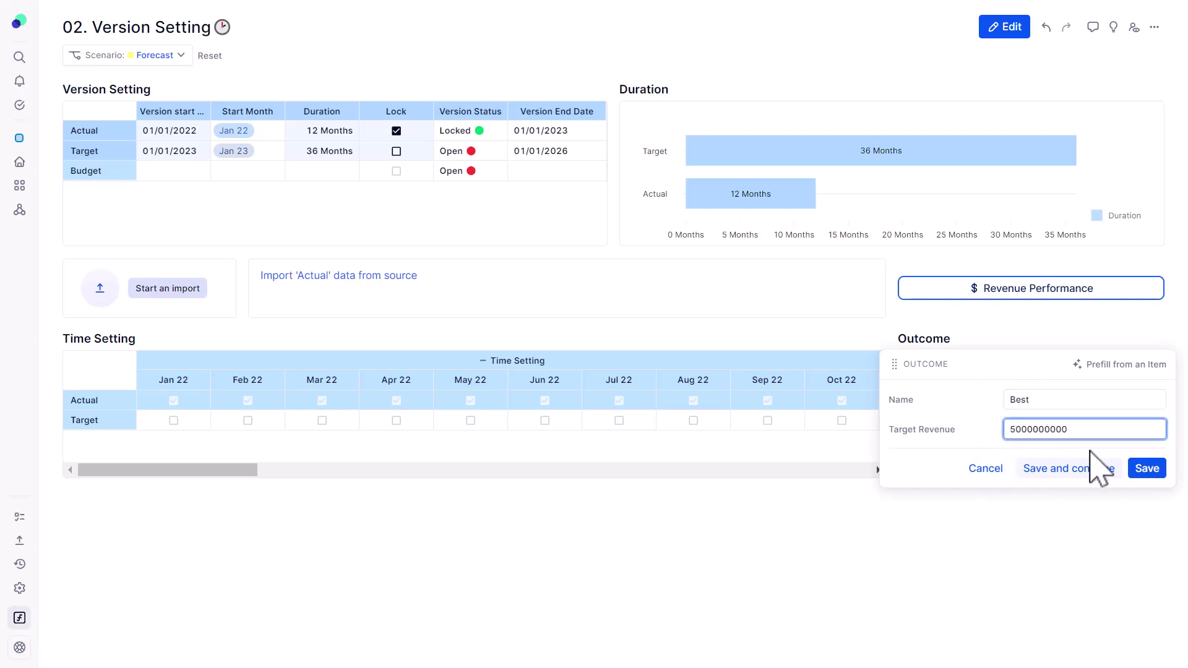
pyautogui.click(1148, 469)
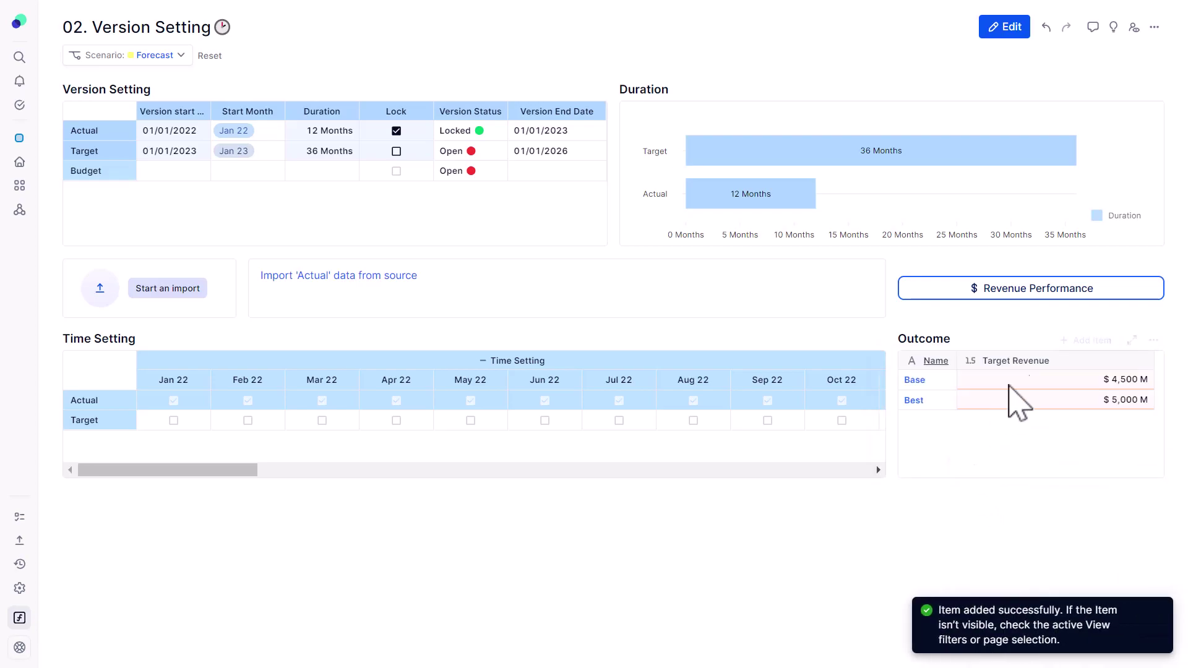
# - Add a Worst outcome row with Target Revenue 3,500 M
pyautogui.click(1091, 340)
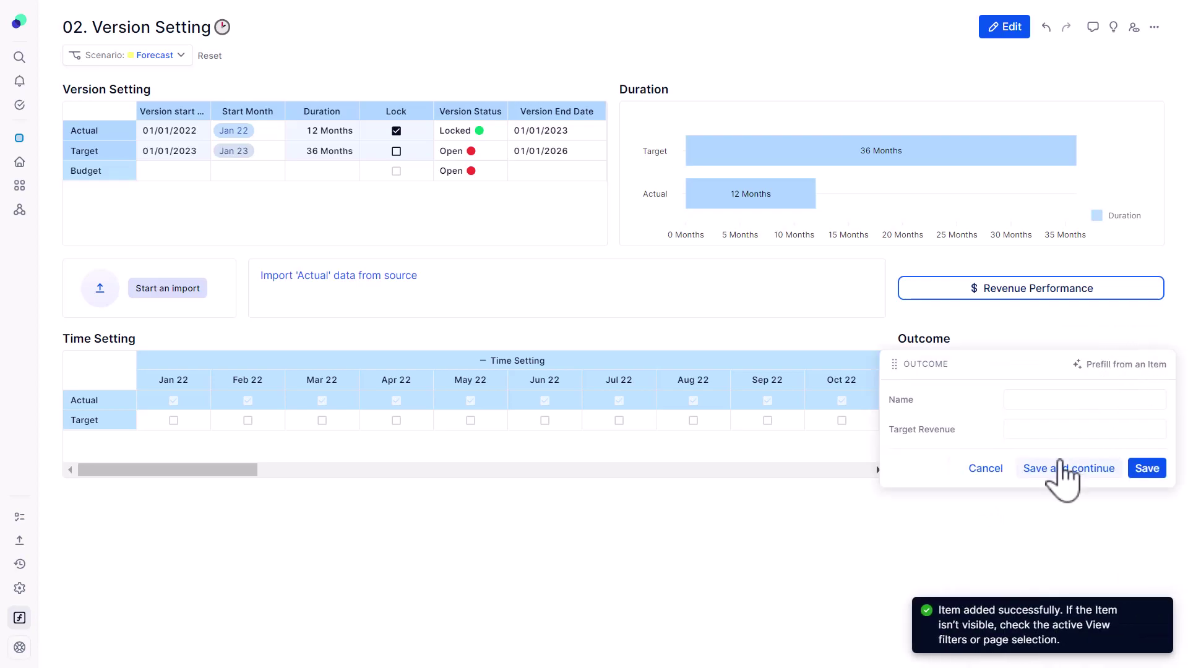
pyautogui.click(1146, 472)
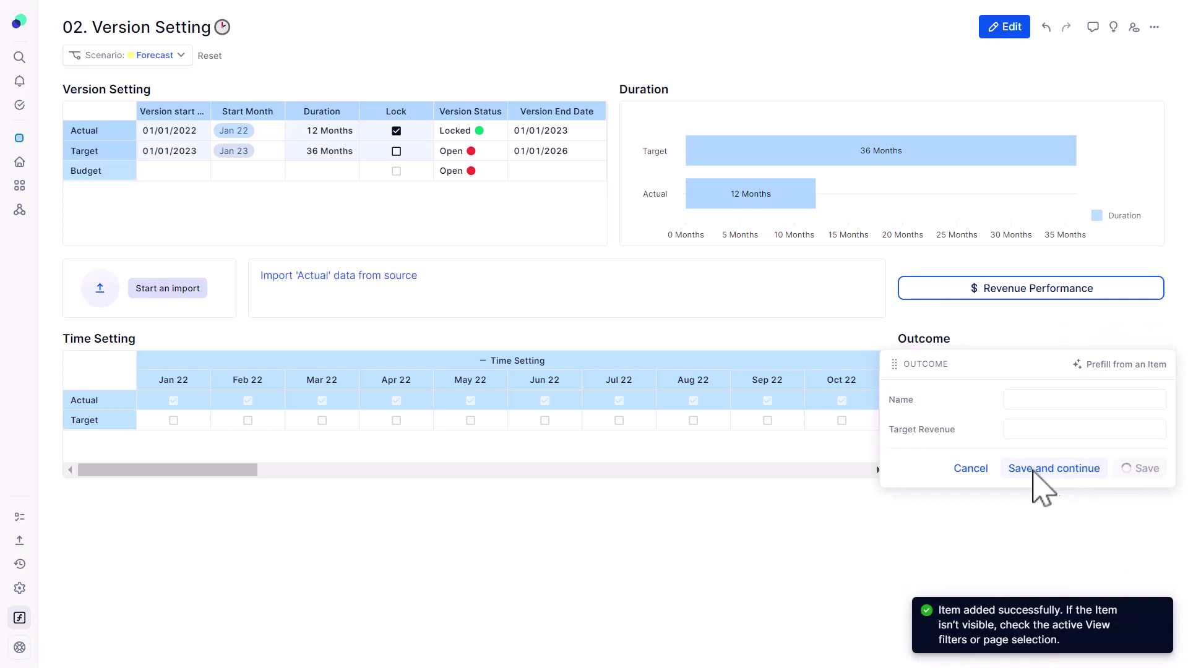
pyautogui.doubleClick(931, 420)
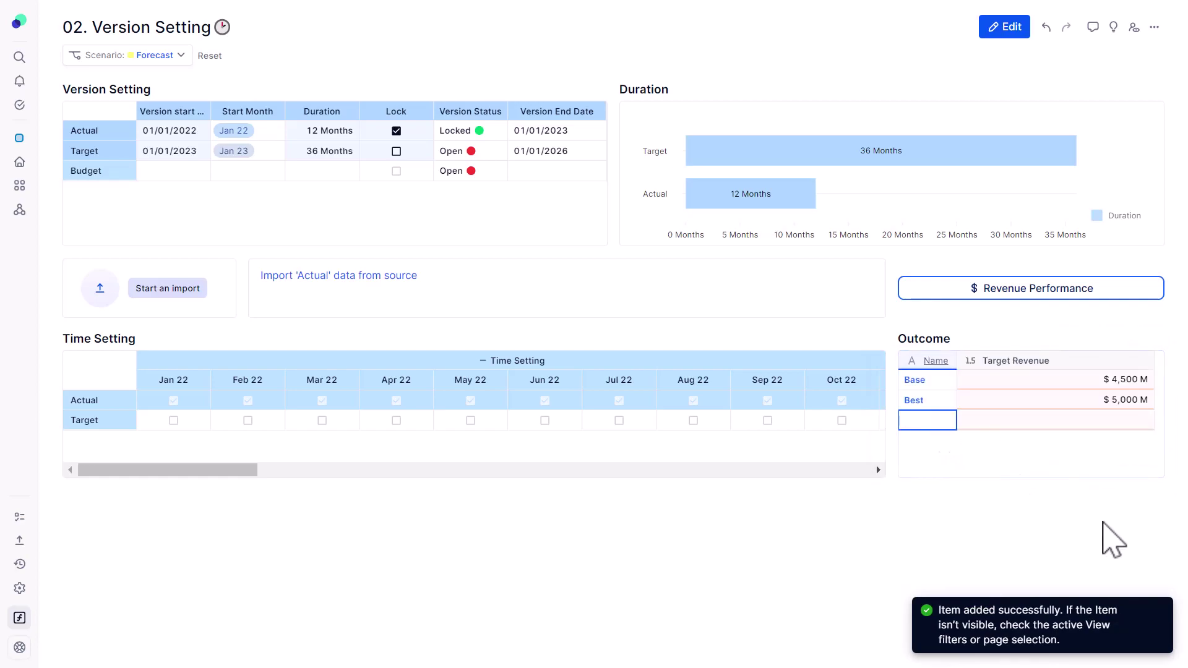
pyautogui.write('Worst')
pyautogui.press('Tab')
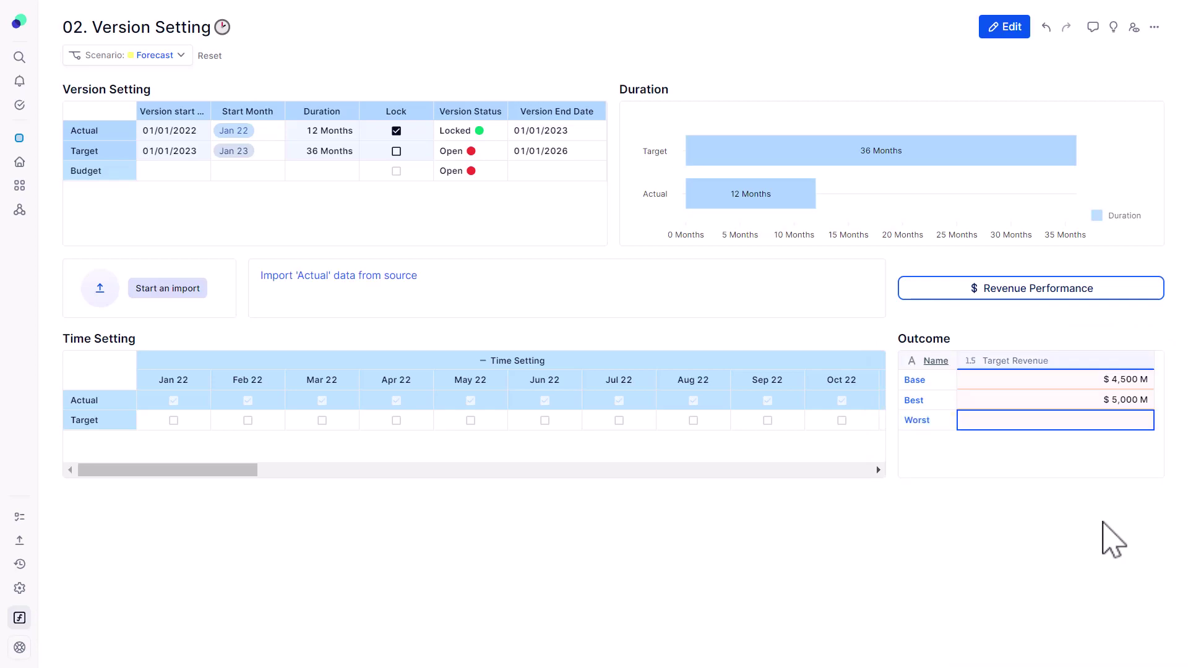
pyautogui.write('3,500 M')
pyautogui.press('Return')
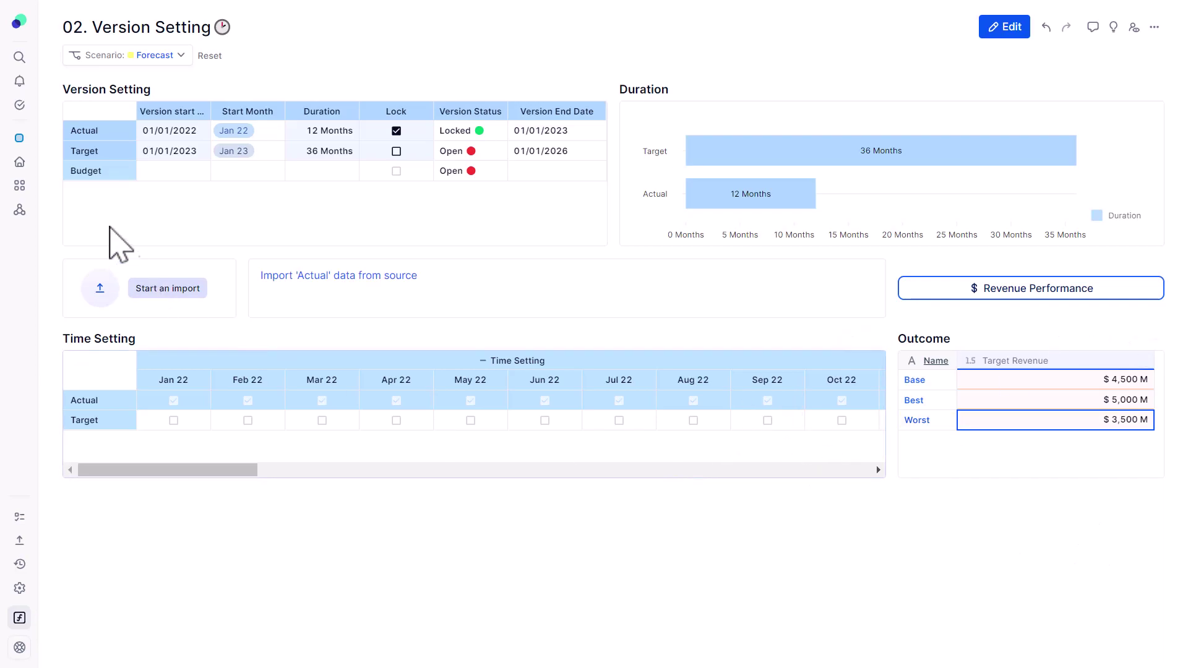
pyautogui.click(19, 162)
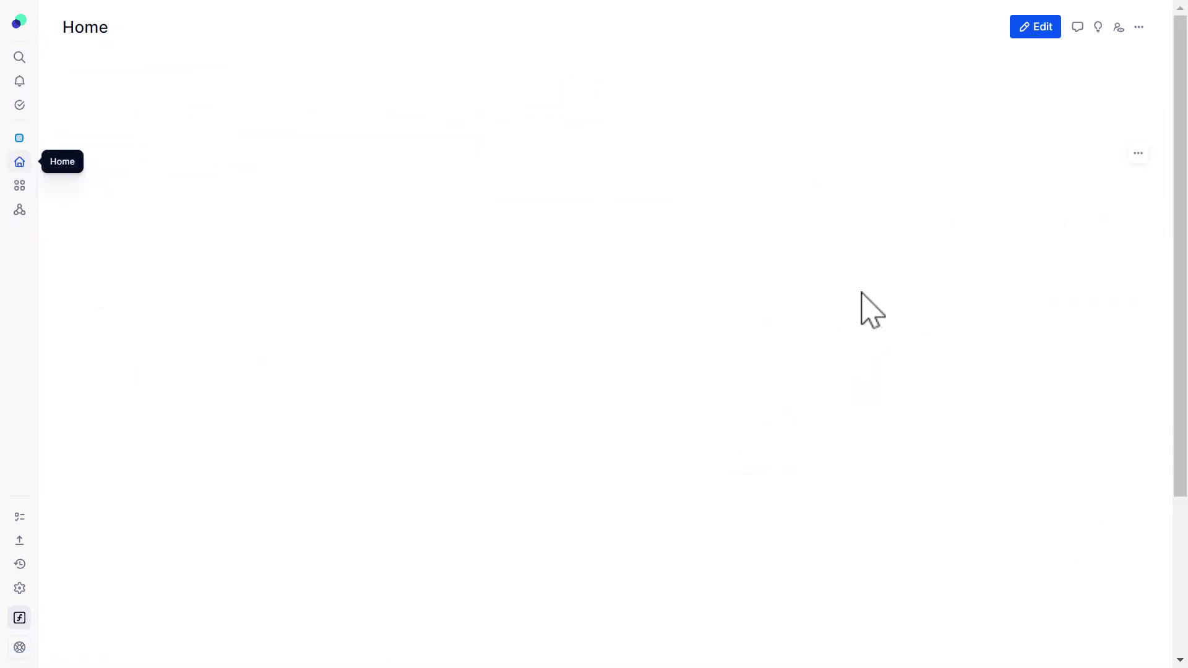
# - Open the 1. Target Review - CEO dashboard from Target Planning on the Home page
pyautogui.scroll(-3, 952, 344)
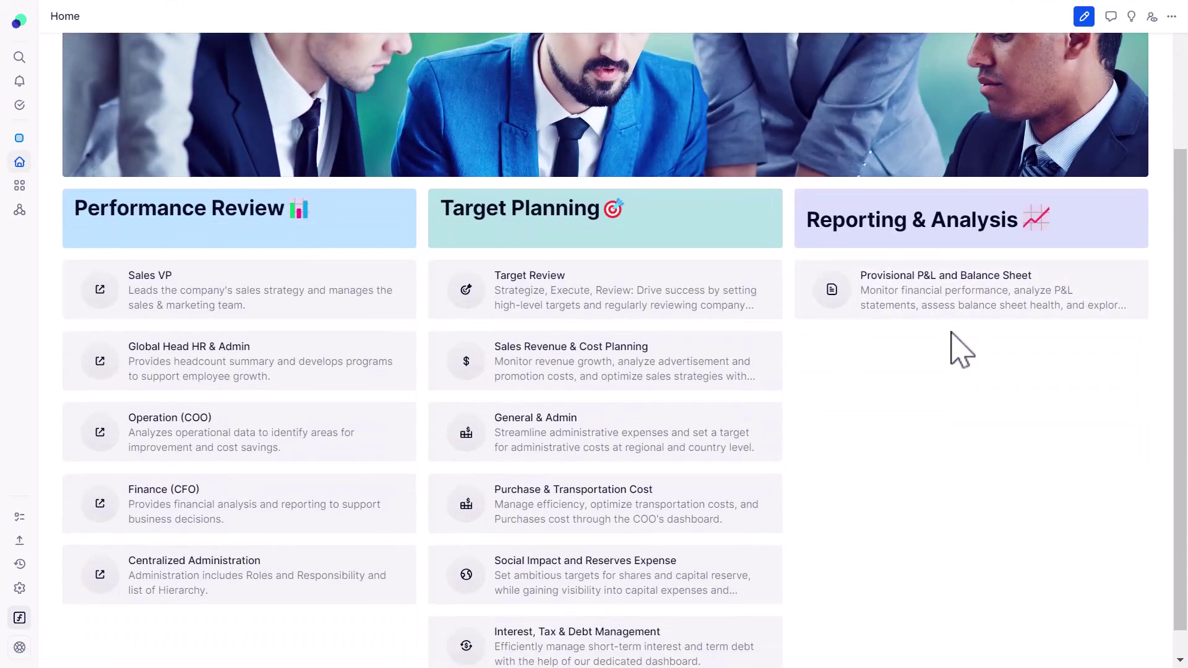
pyautogui.scroll(3, 854, 476)
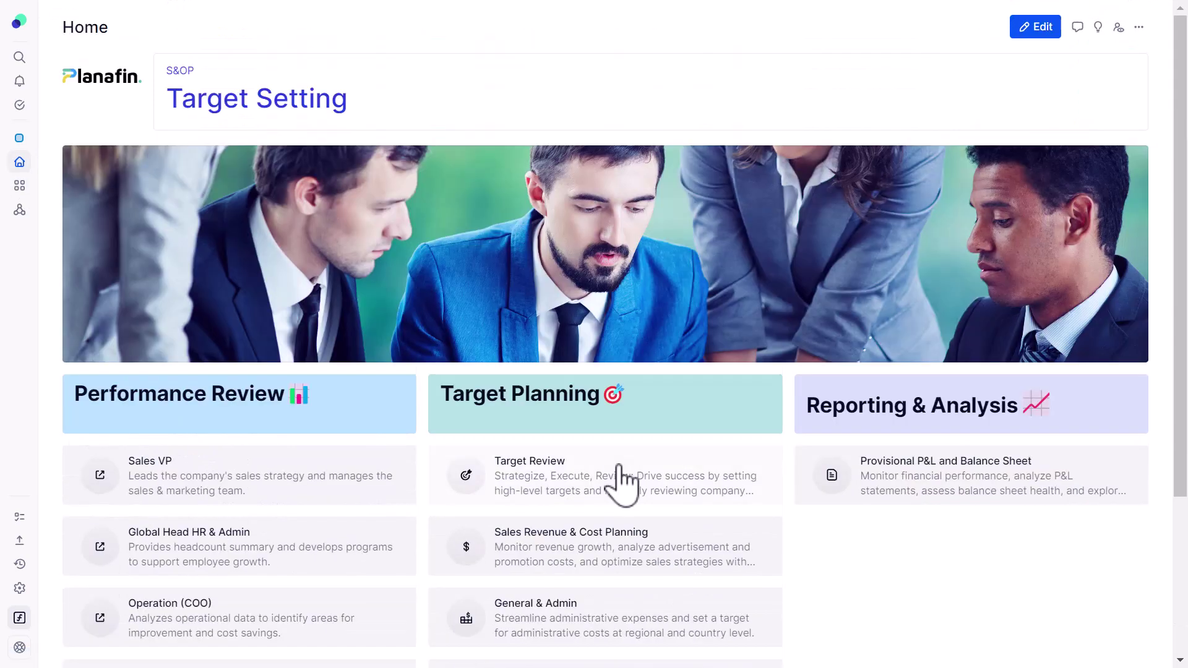
pyautogui.click(594, 488)
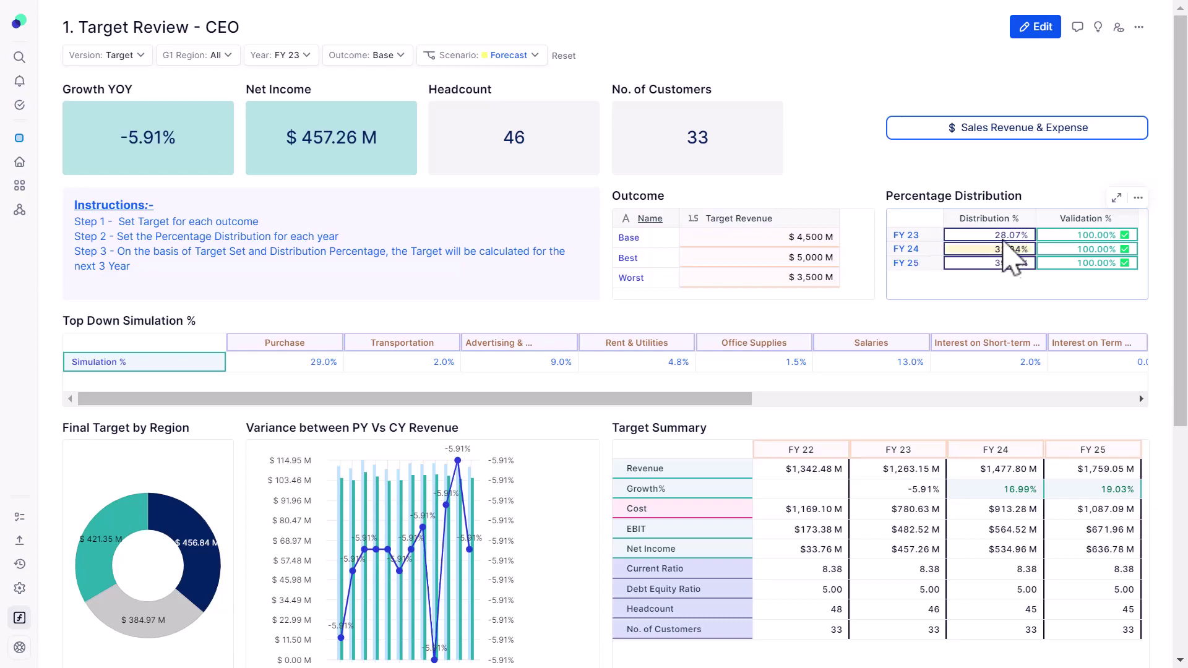
# - Change the FY 23 Distribution % to 29, pushing validation to 100.93%
pyautogui.moveTo(1003, 235); pyautogui.dragTo(1015, 264)
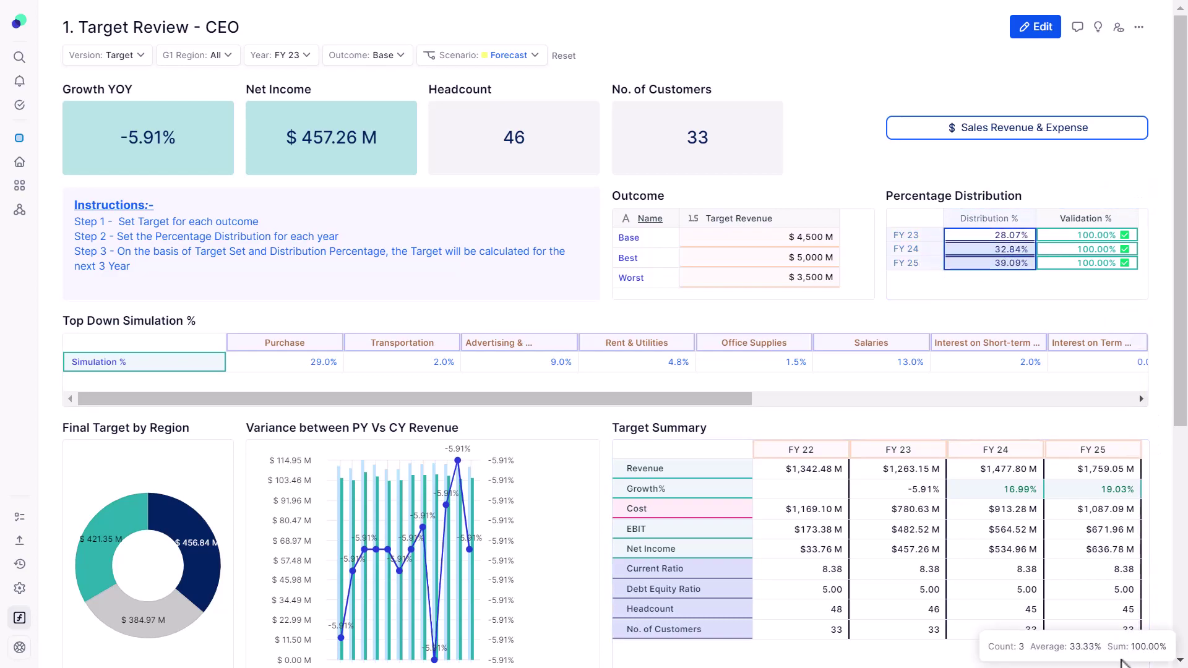
pyautogui.click(802, 238)
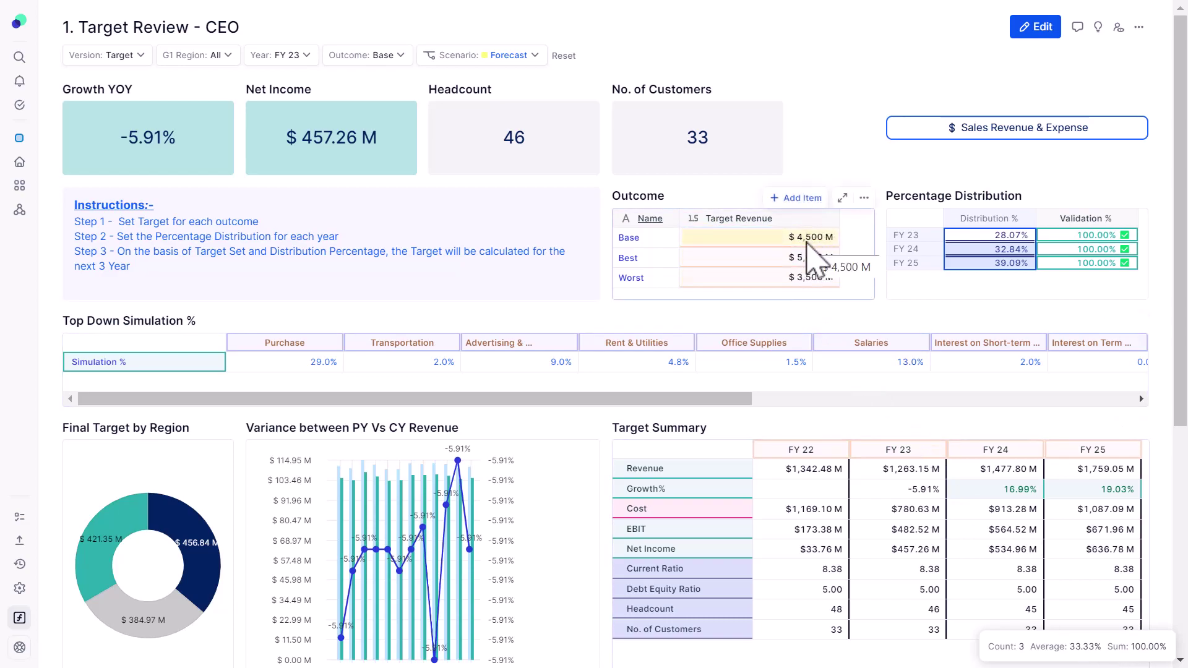
pyautogui.click(1027, 235)
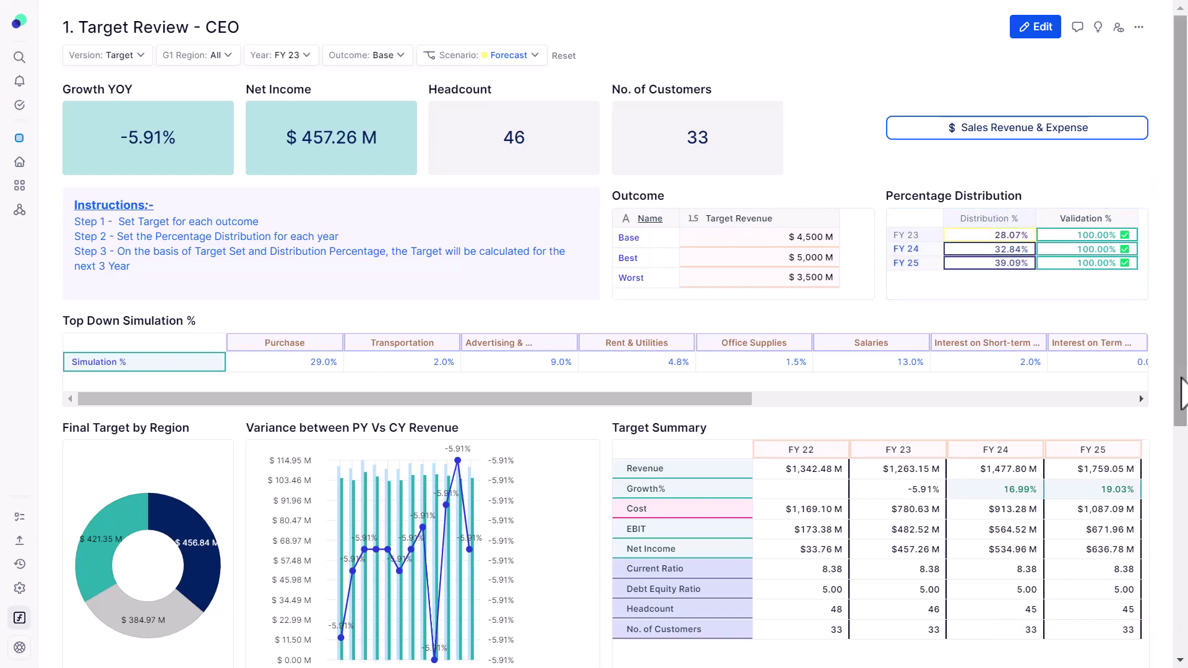
pyautogui.write('29')
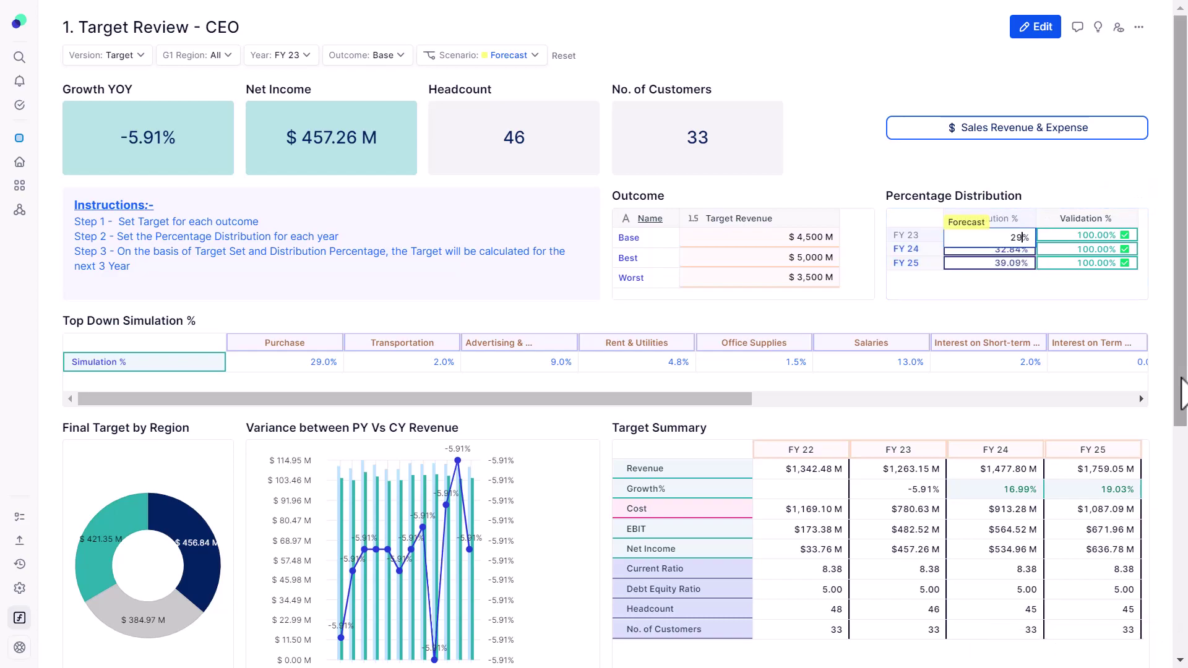
pyautogui.press('Return')
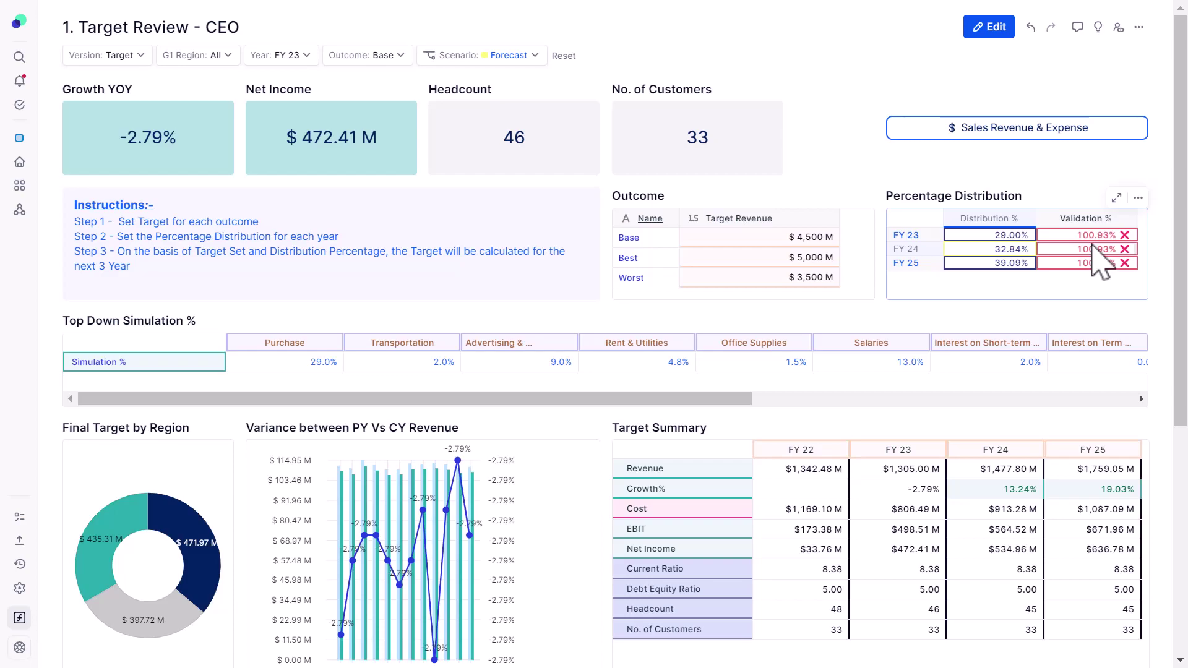
# - Review the validation alert in notifications, then undo the FY 23 distribution back to 28.07%
pyautogui.click(20, 81)
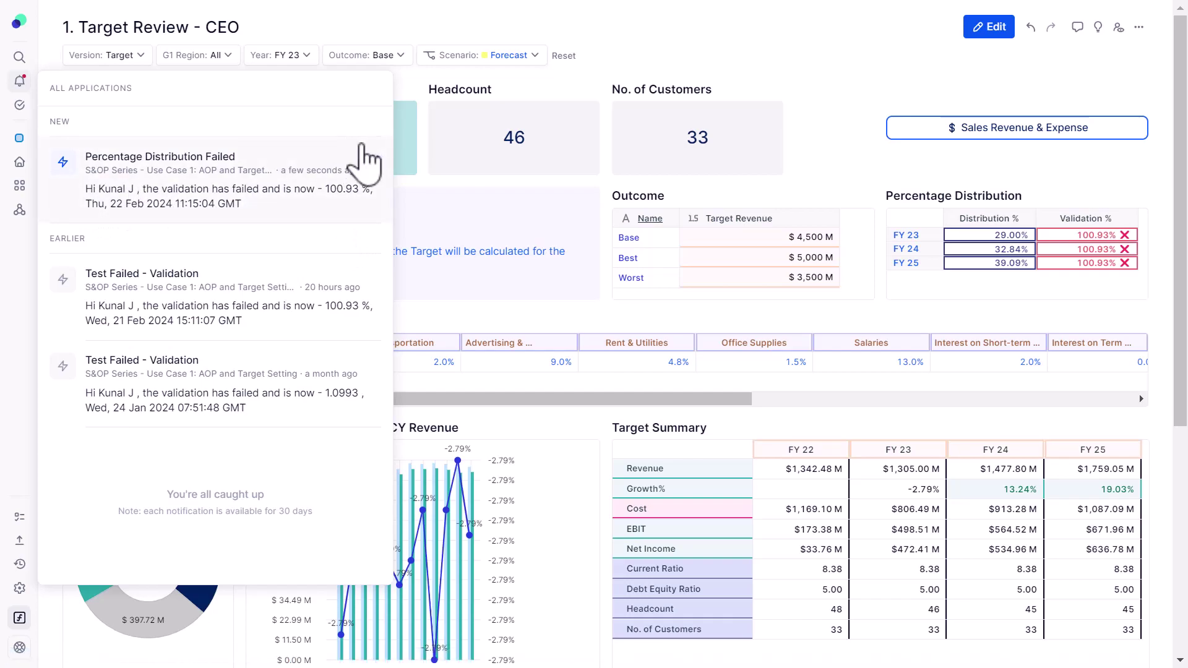
pyautogui.click(632, 60)
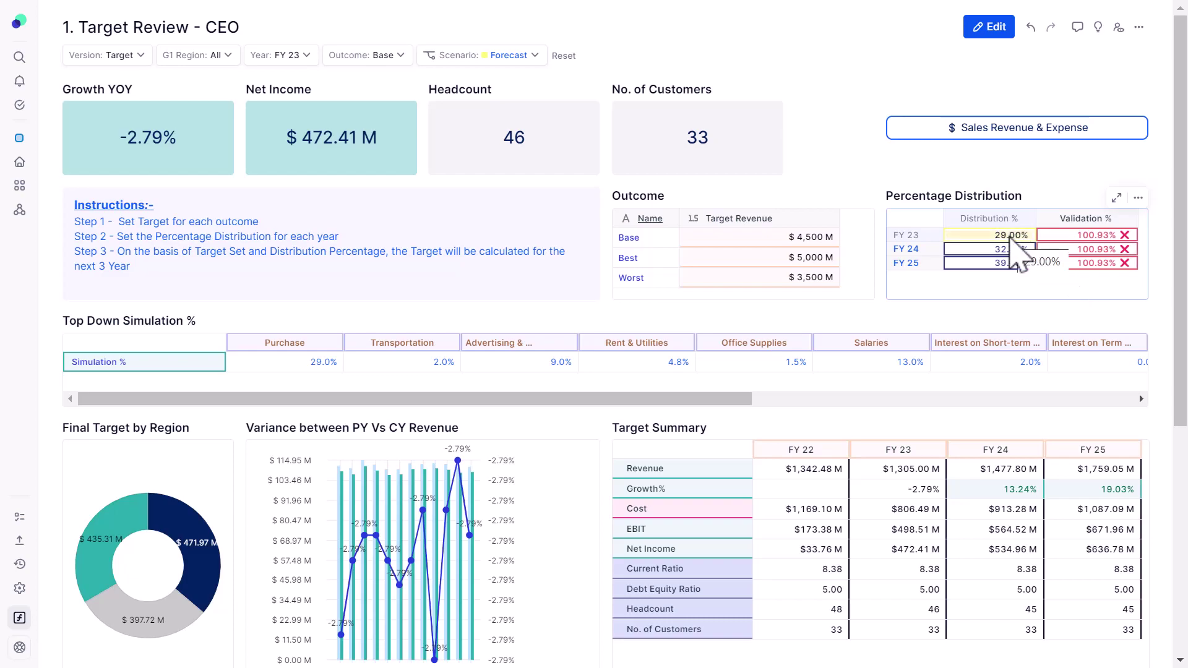
pyautogui.click(1030, 28)
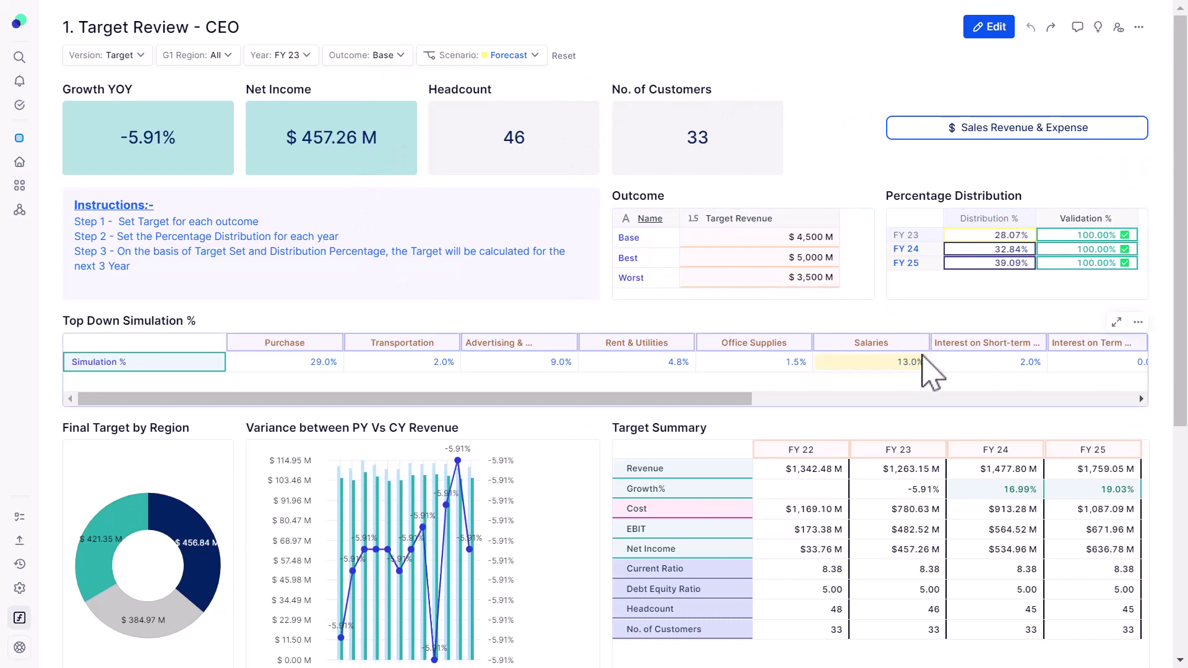
# - Turn on visual hints so input cells are tinted yellow
pyautogui.moveTo(1182, 326); pyautogui.dragTo(1108, 93)
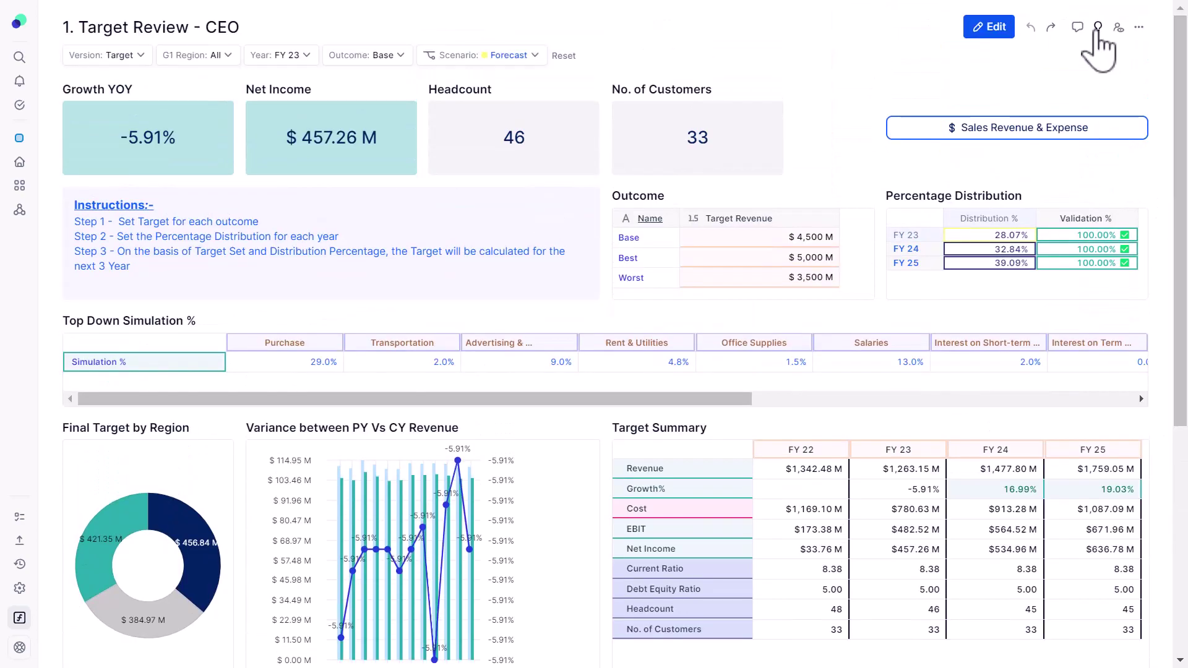
pyautogui.moveTo(1097, 32)
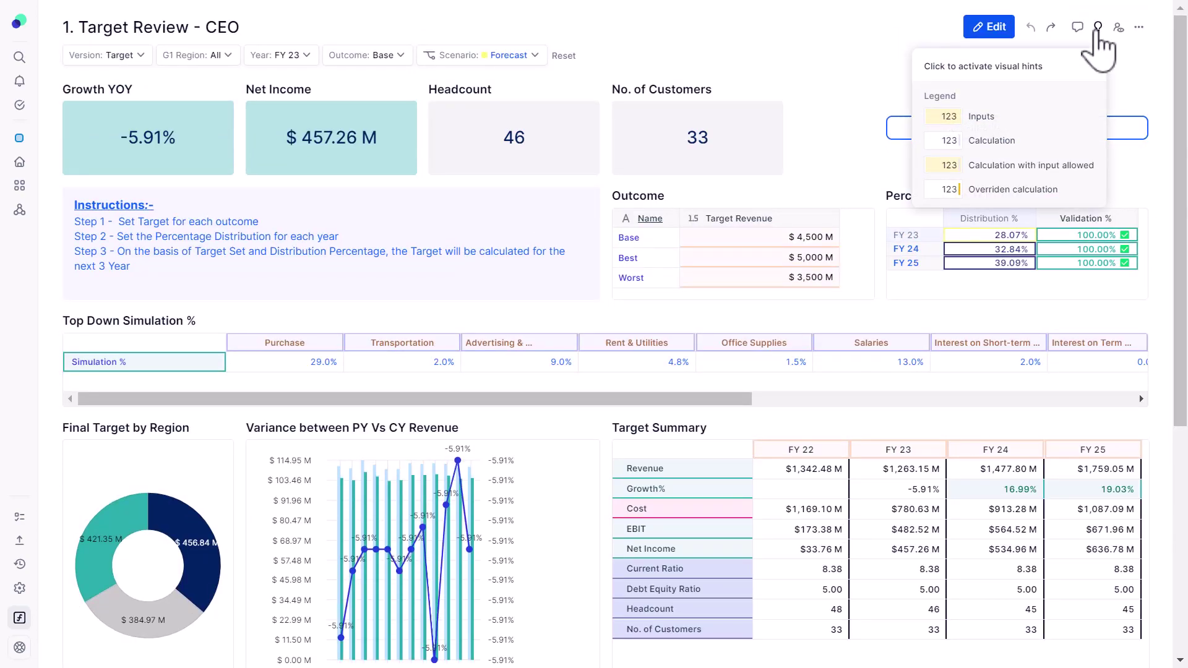
pyautogui.click(1097, 28)
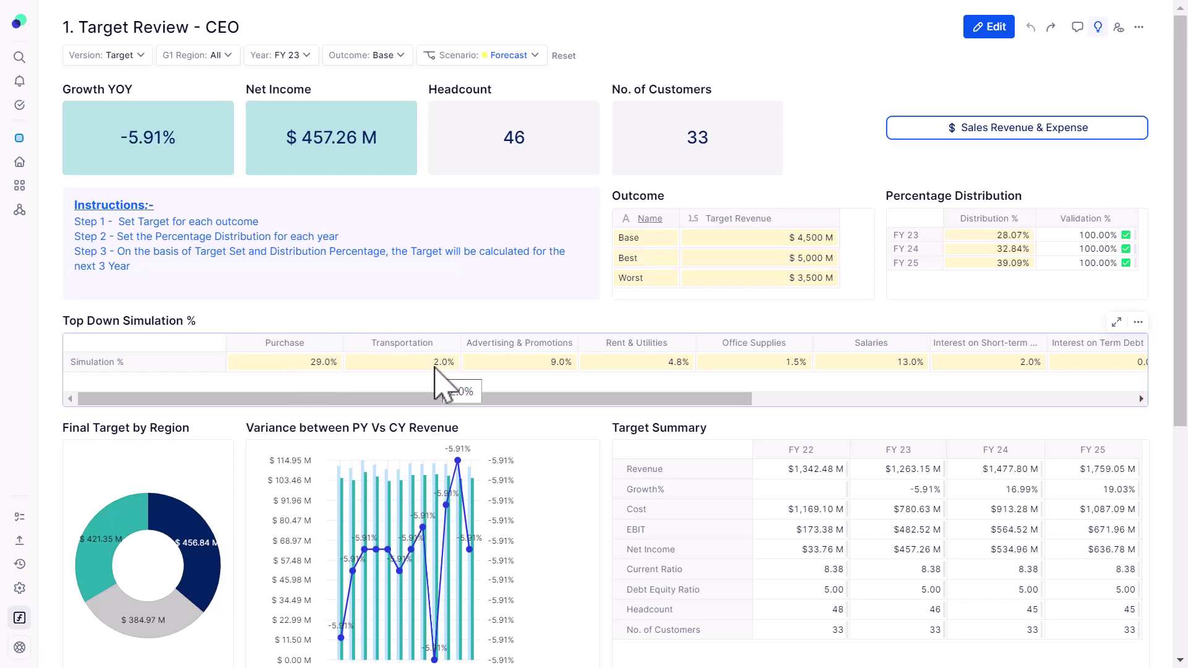
# - Scroll through the Top Down Simulation table and down to Target Setting for Next 3 Years
pyautogui.moveTo(733, 399); pyautogui.dragTo(1118, 399)
pyautogui.moveTo(867, 399); pyautogui.dragTo(954, 402)
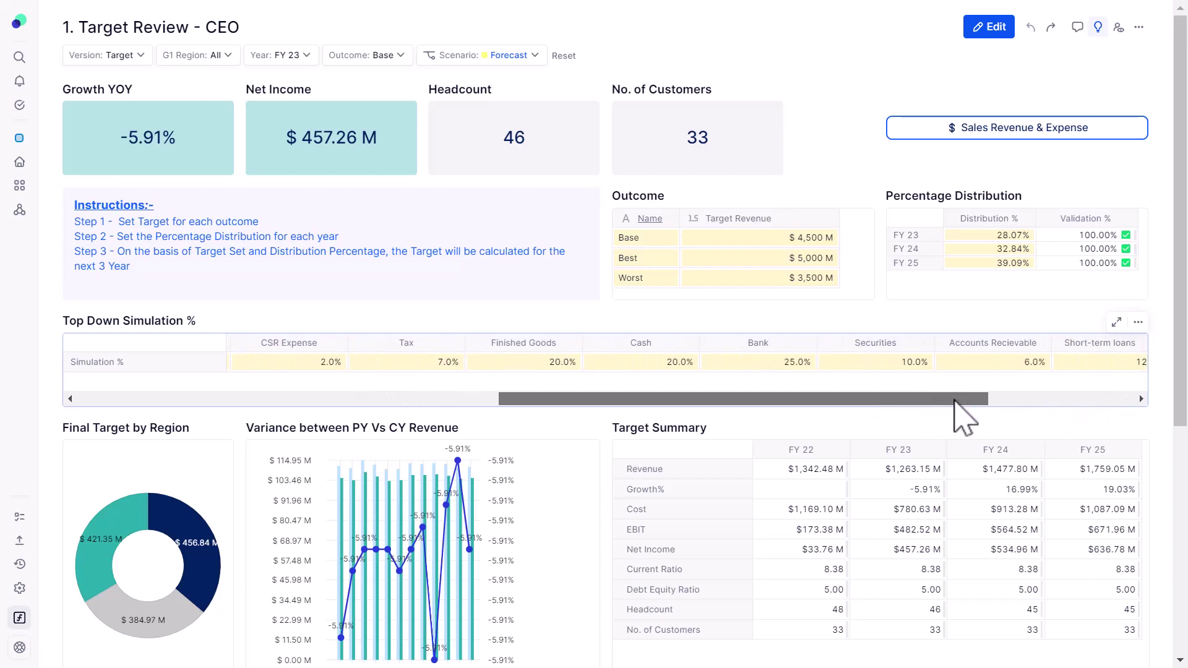
pyautogui.moveTo(954, 400); pyautogui.dragTo(956, 402)
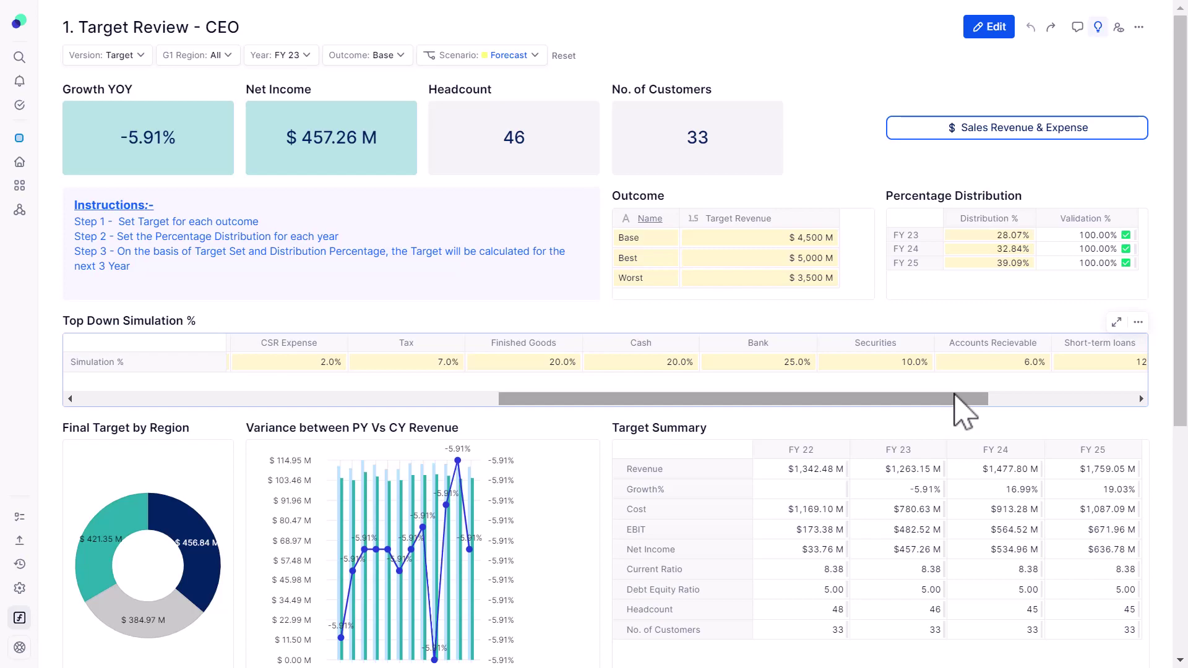
pyautogui.moveTo(957, 399); pyautogui.dragTo(426, 435)
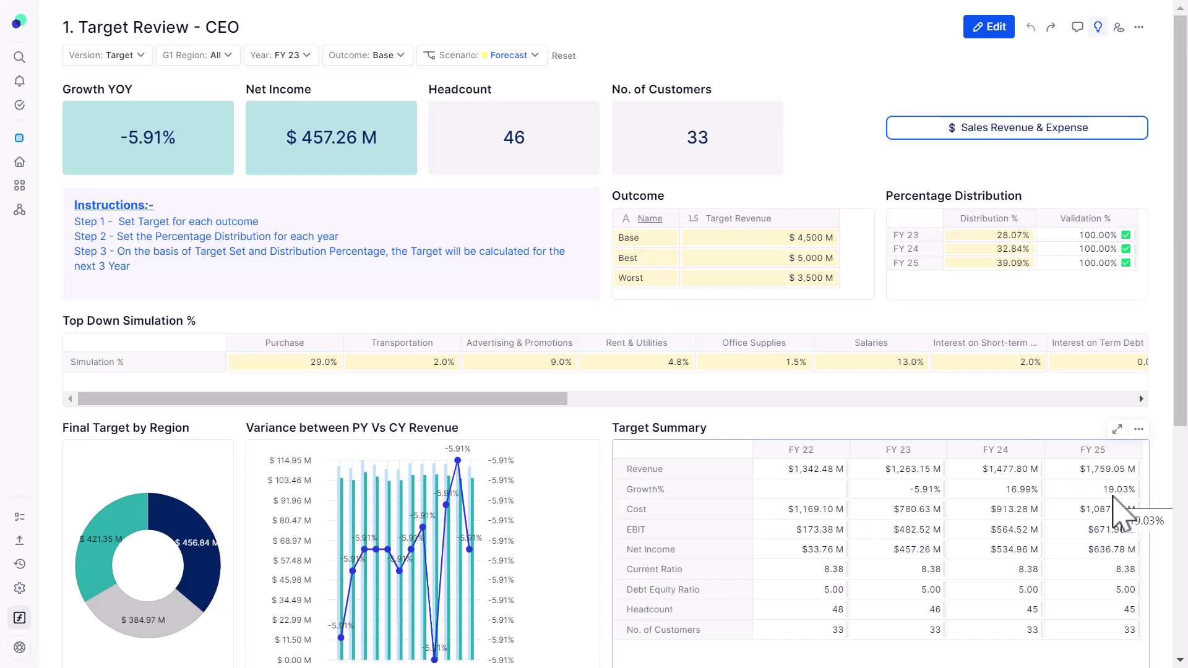
pyautogui.click(809, 238)
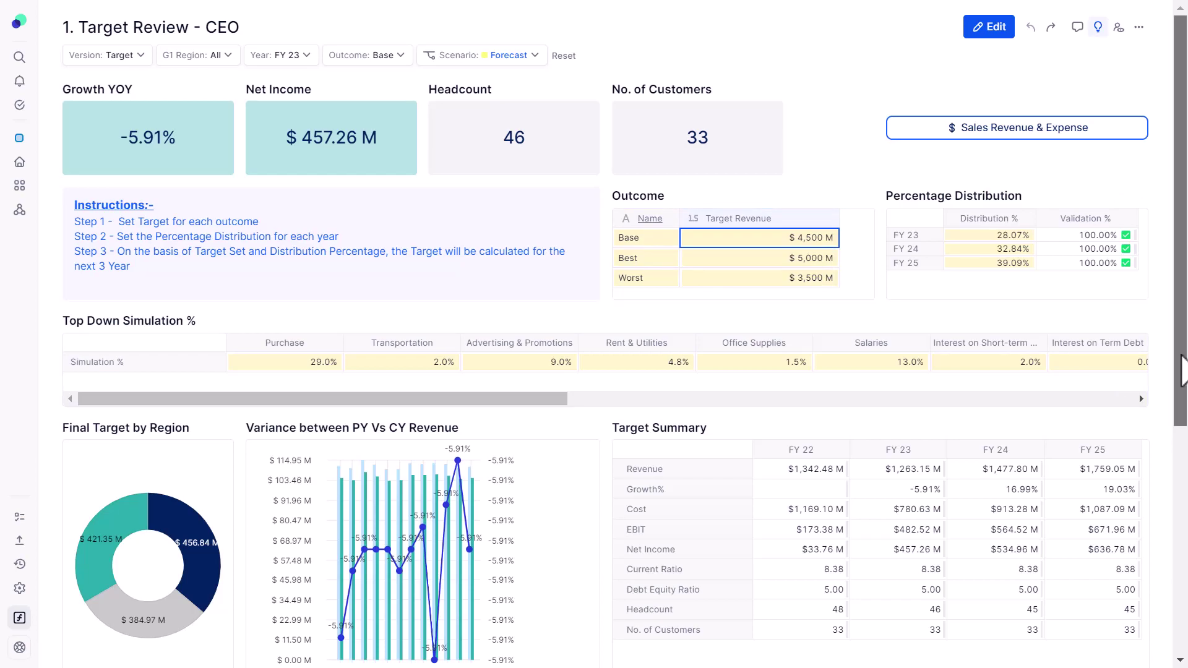
pyautogui.moveTo(1182, 371); pyautogui.dragTo(1184, 555)
pyautogui.moveTo(854, 486); pyautogui.dragTo(861, 492)
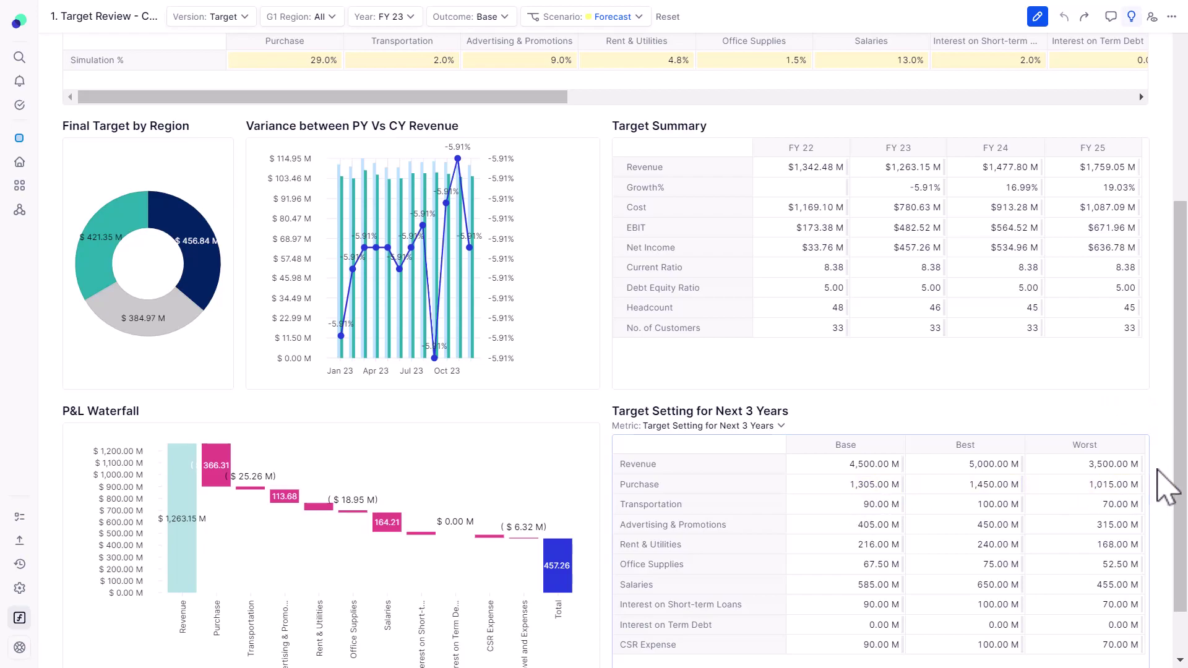
# - Add a Ratio Purchase calculated item computing Purchase / Revenue as a % ratio
pyautogui.moveTo(1178, 482)
pyautogui.mouseDown()
pyautogui.moveTo(1180, 389)
pyautogui.moveTo(1185, 472)
pyautogui.mouseUp()
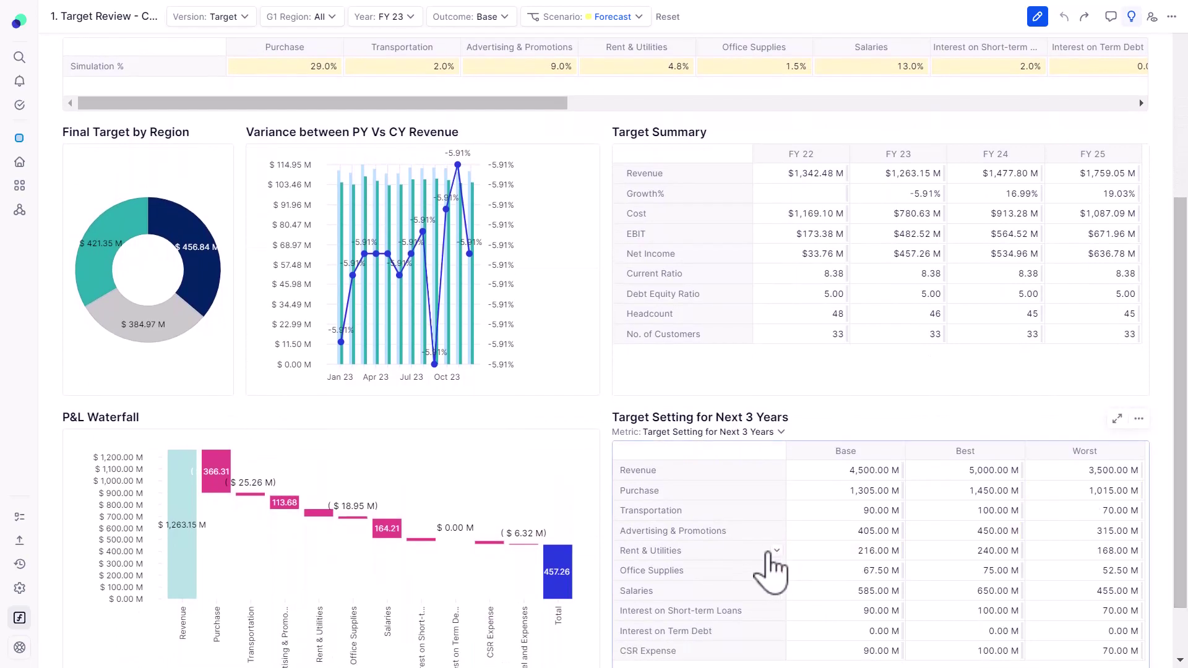
pyautogui.rightClick(684, 491)
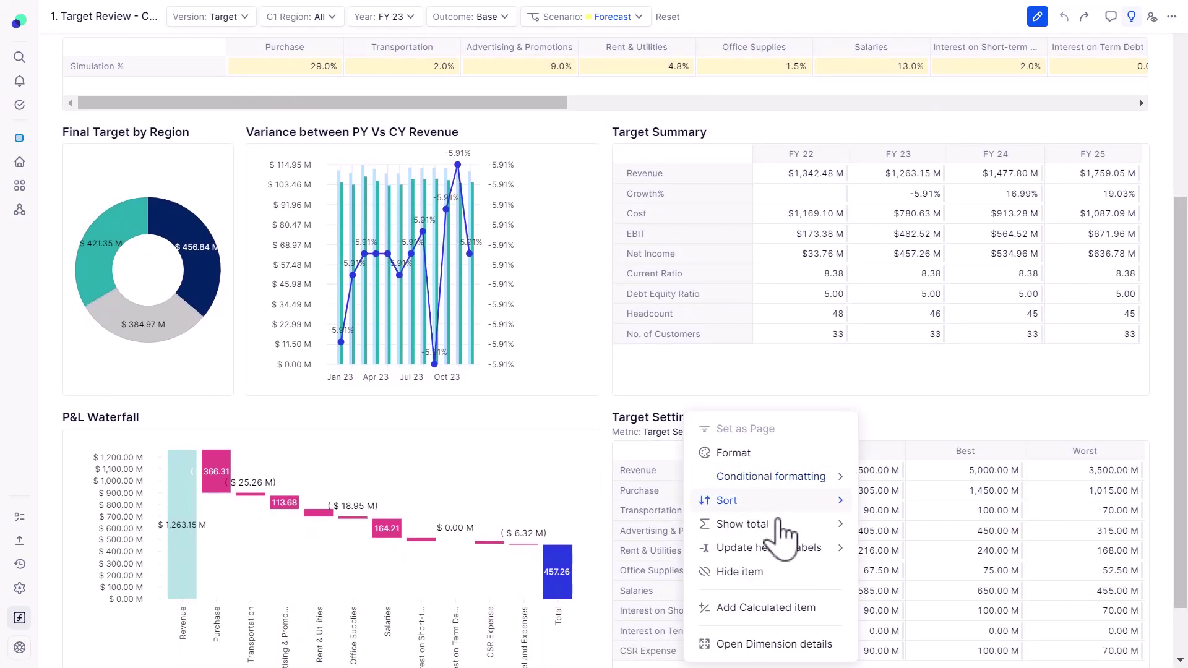
pyautogui.click(779, 609)
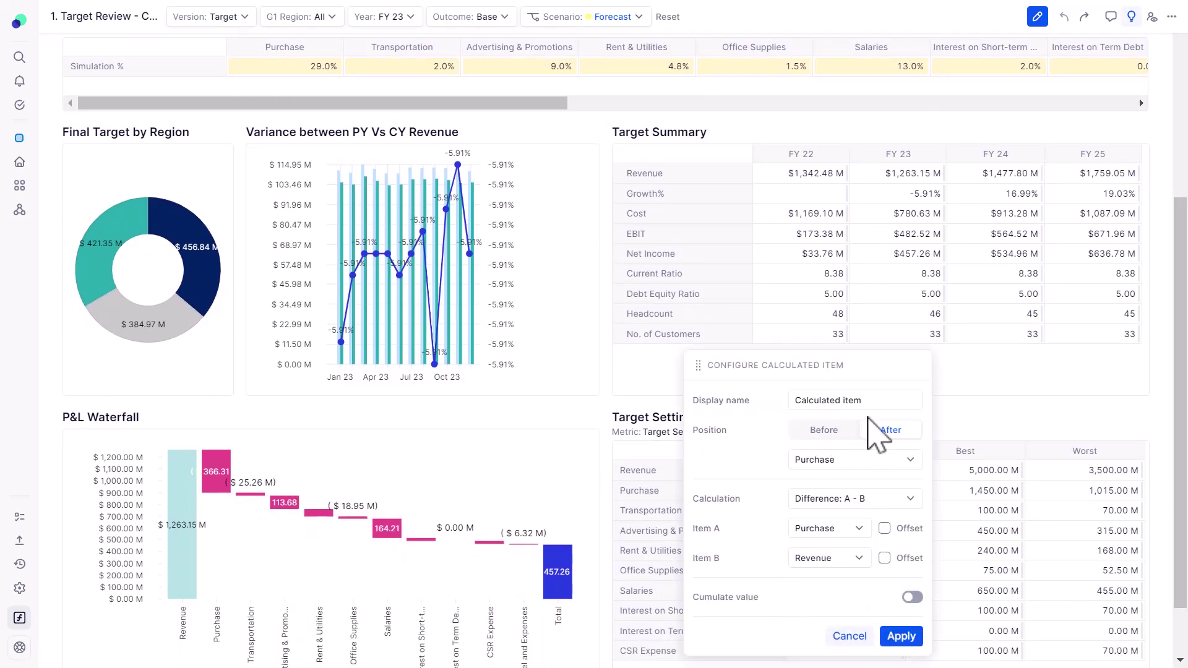
pyautogui.moveTo(874, 400); pyautogui.dragTo(742, 401)
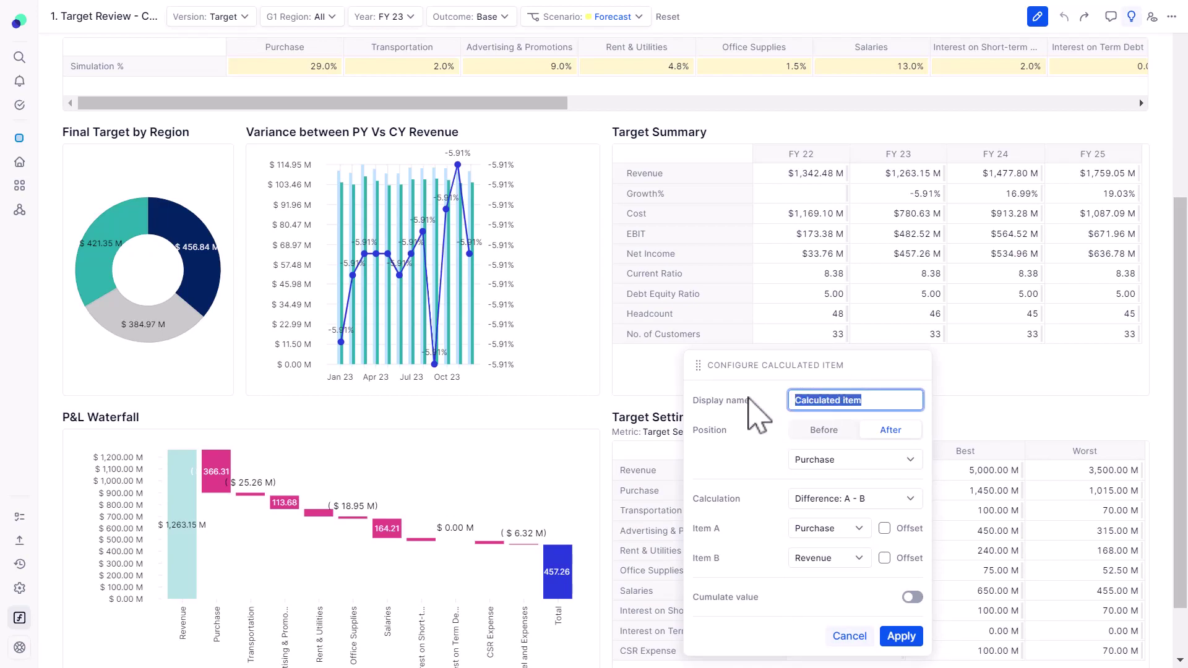
pyautogui.write('rat')
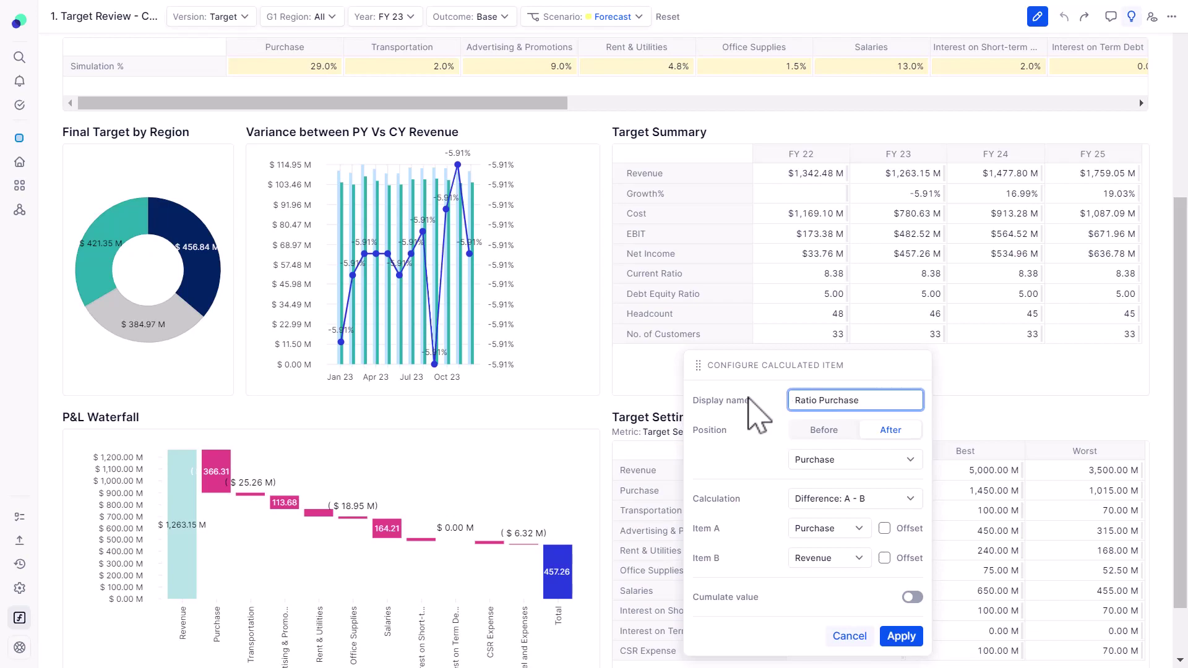
pyautogui.click(836, 504)
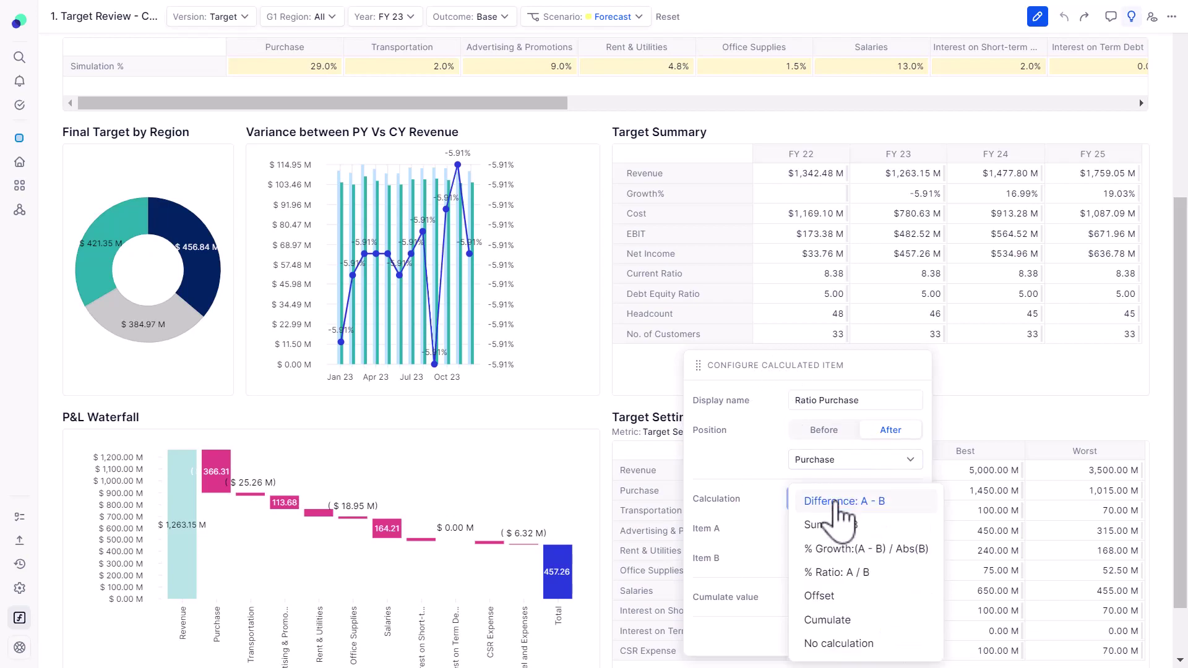
pyautogui.click(857, 574)
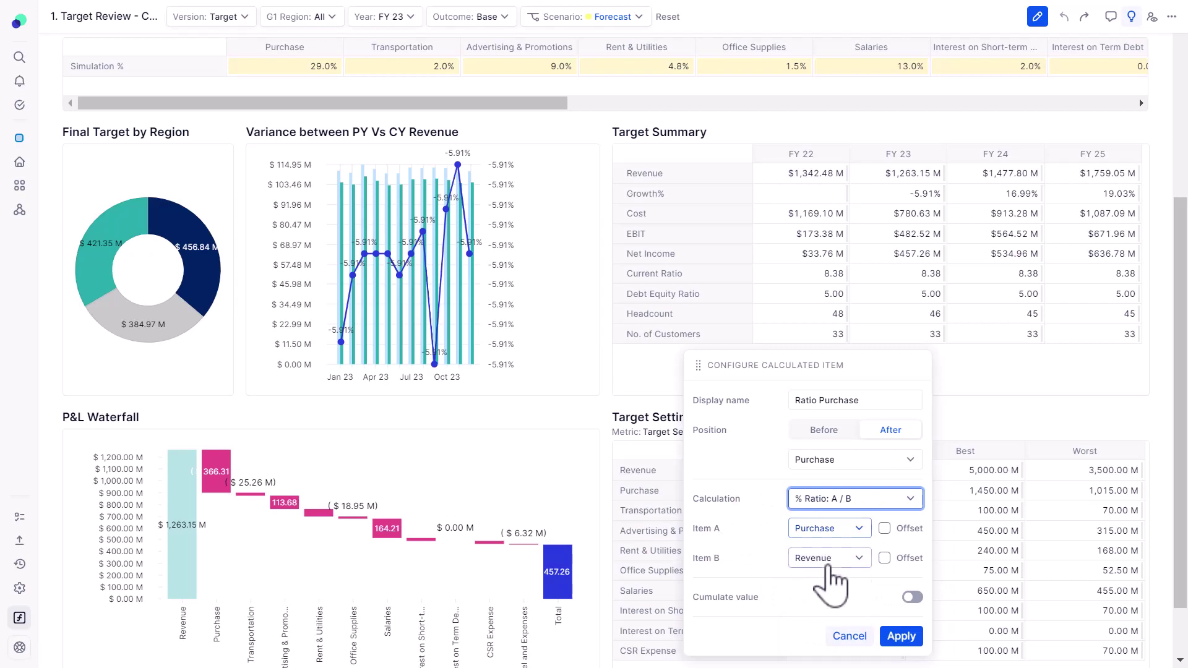
pyautogui.click(900, 635)
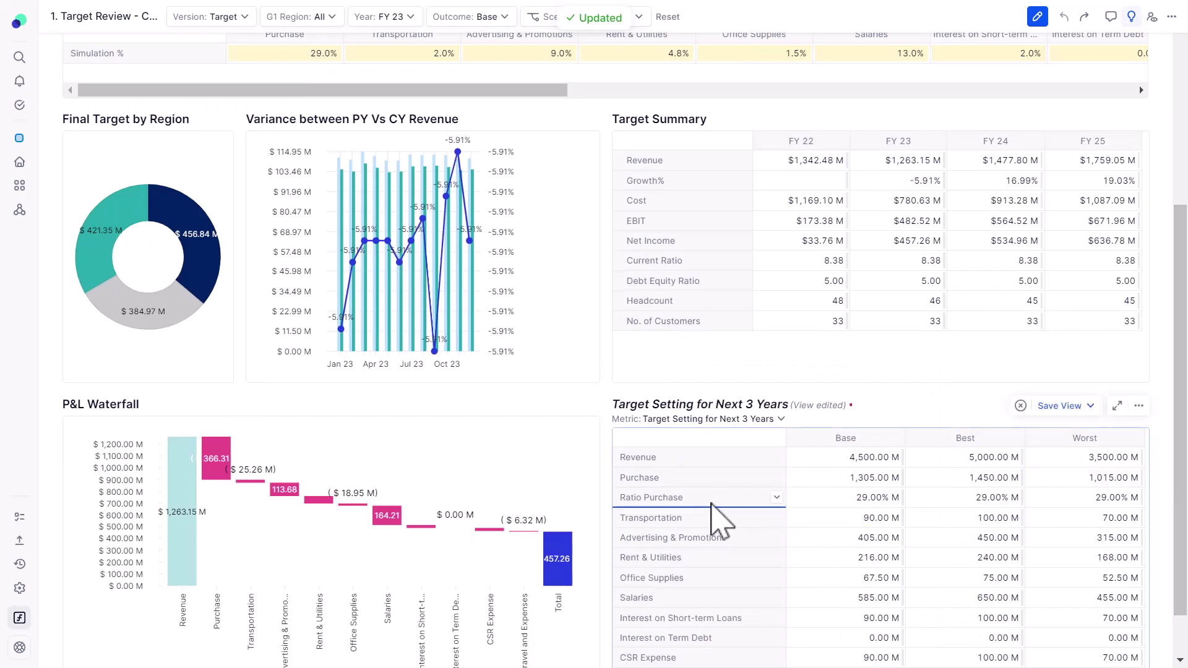
pyautogui.click(696, 503)
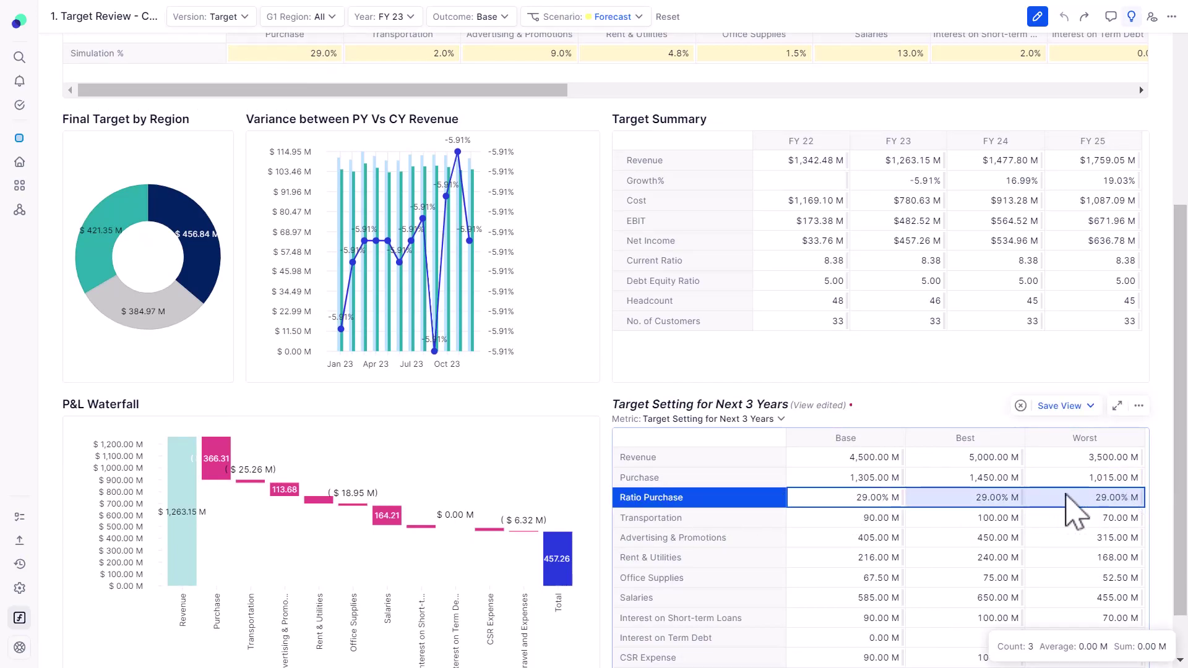
# - Format only the Ratio Purchase row's cells as percentages using the % multiplier
pyautogui.rightClick(710, 502)
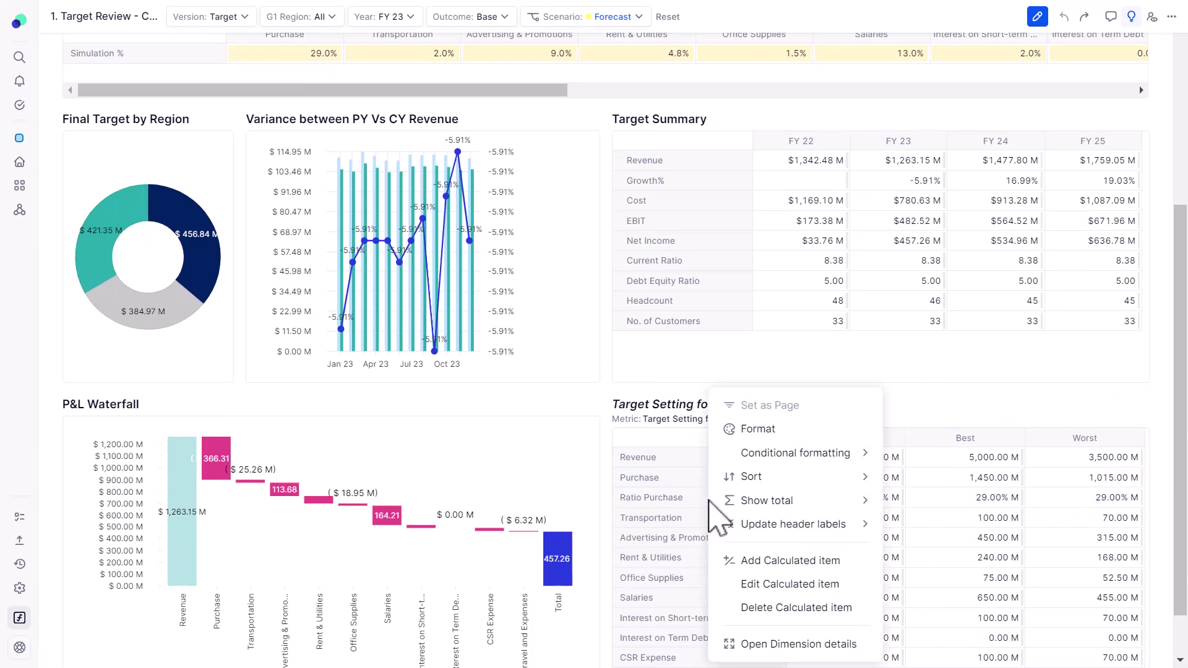
pyautogui.click(758, 428)
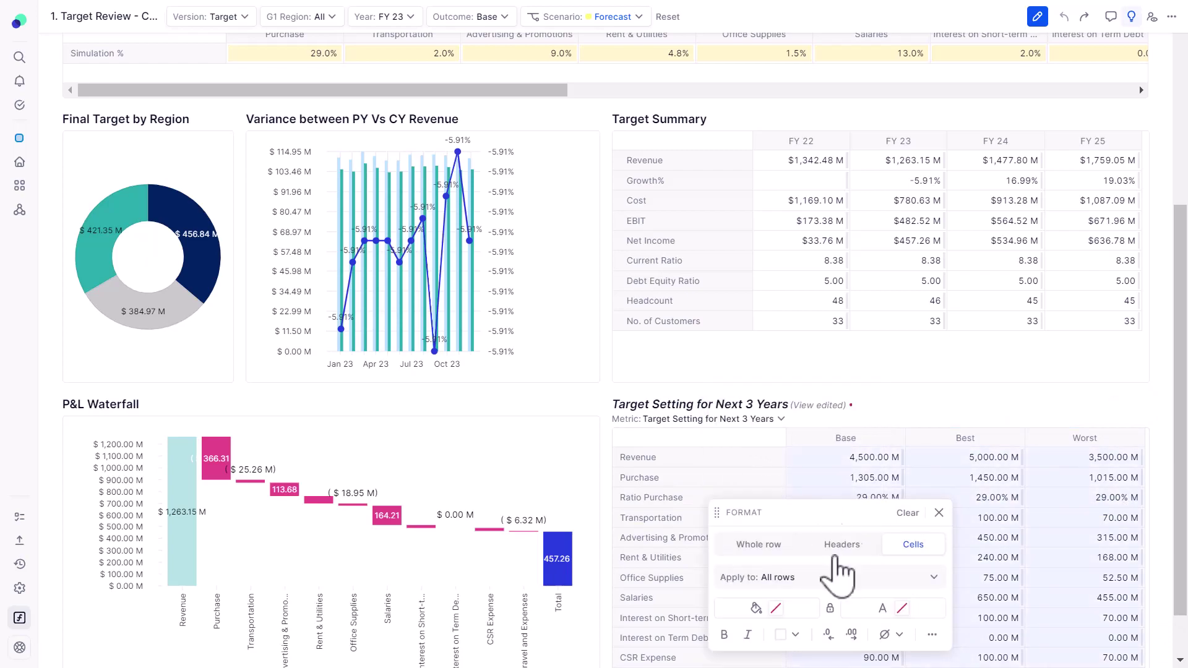
pyautogui.click(766, 580)
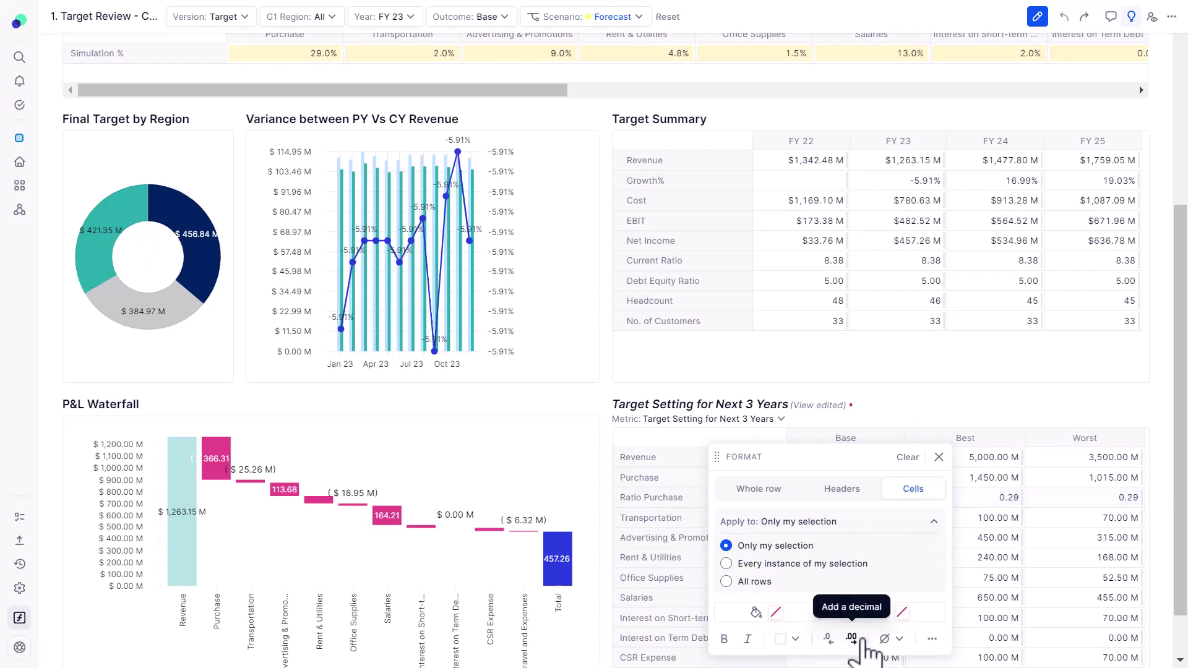
pyautogui.click(827, 638)
pyautogui.click(891, 639)
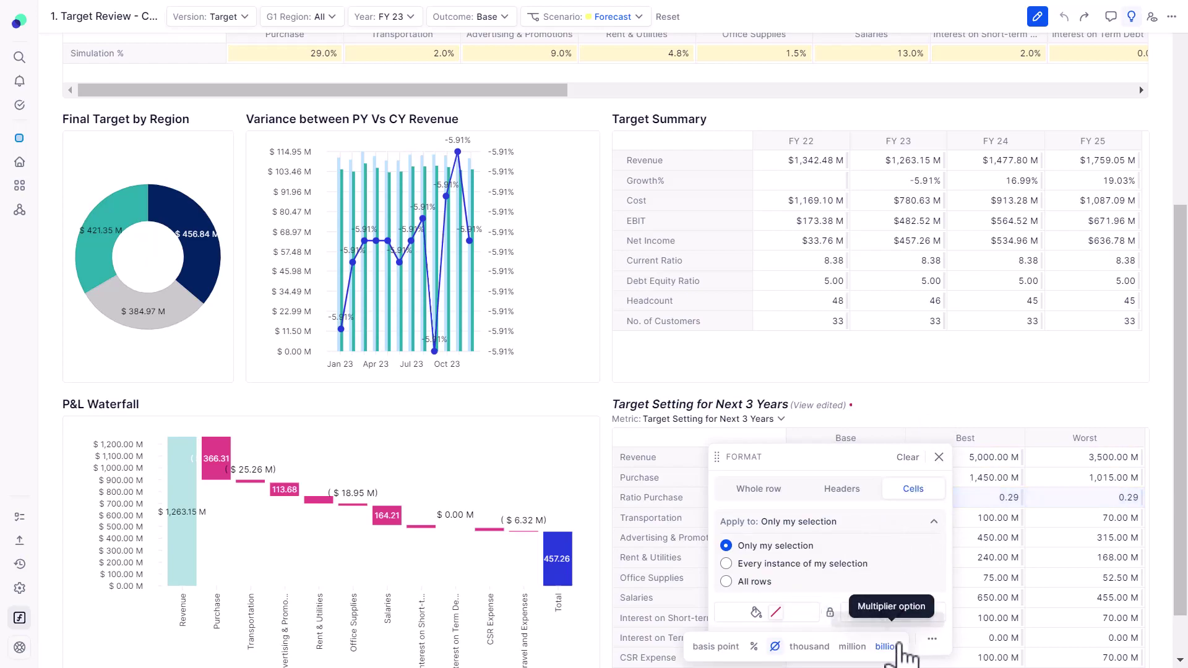
pyautogui.click(754, 646)
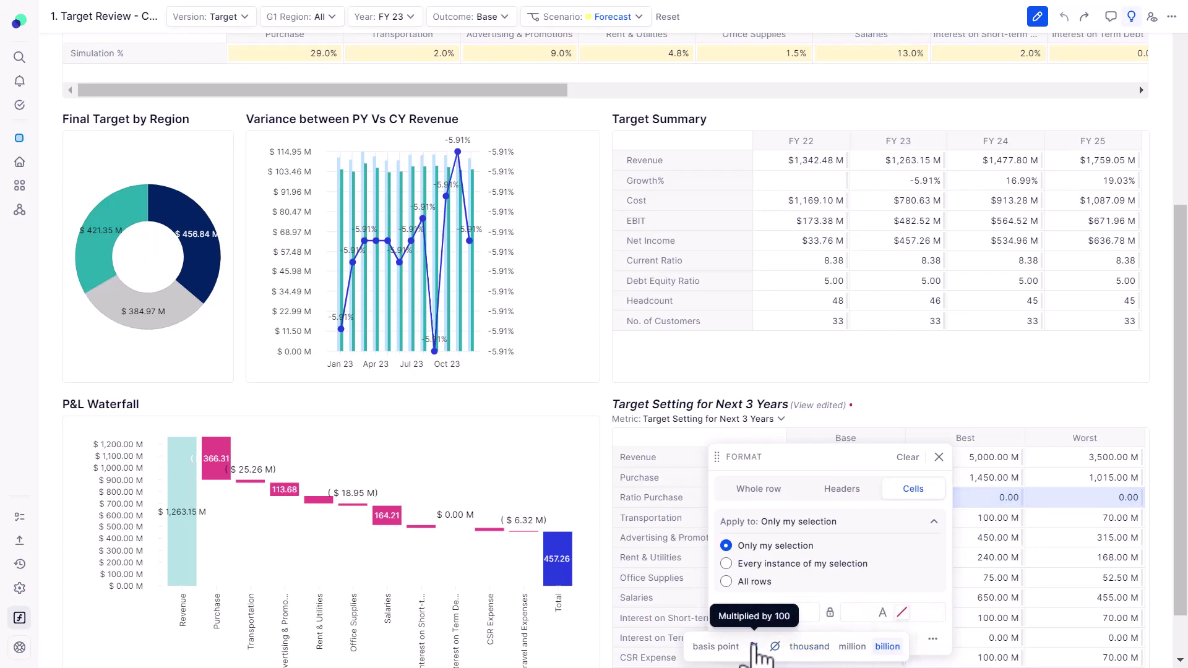
pyautogui.click(938, 458)
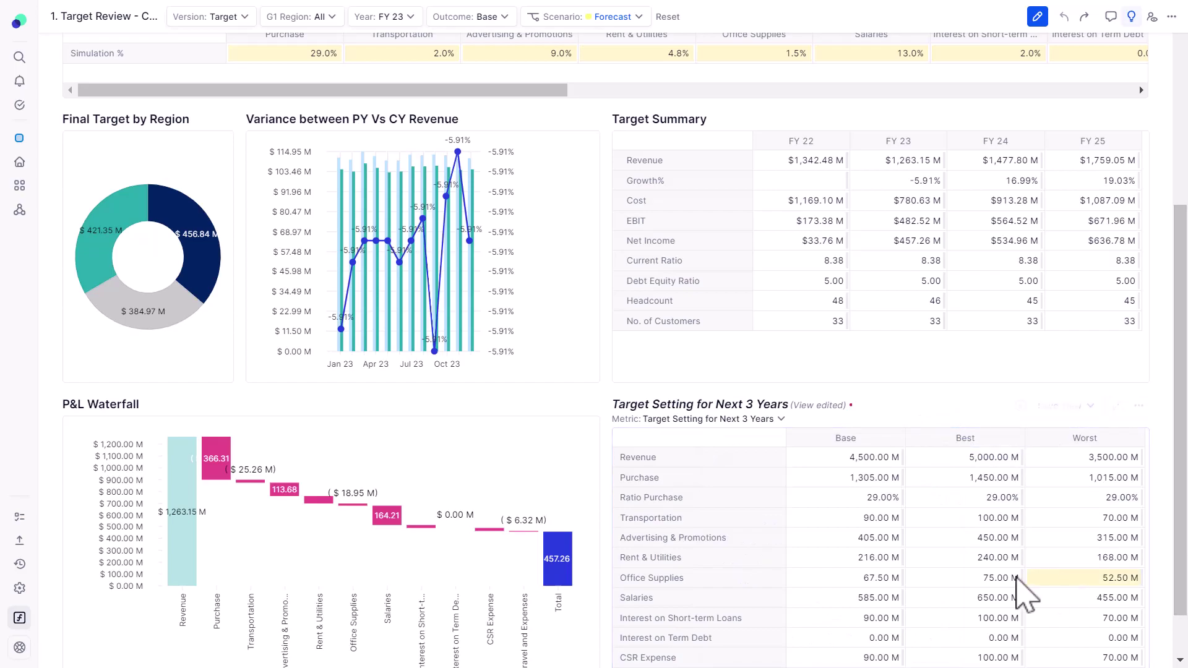
pyautogui.click(677, 498)
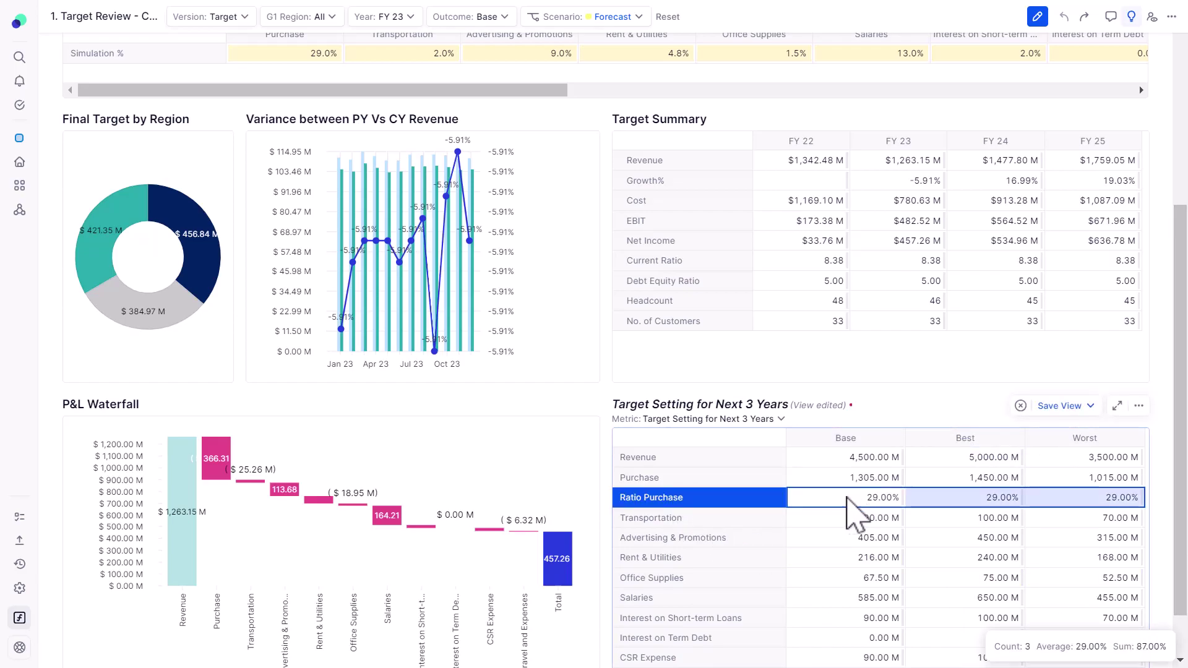
# - Delete the Ratio Purchase calculated item and reset the table view's unsaved edits
pyautogui.scroll(2, 349, 420)
pyautogui.scroll(3, 349, 421)
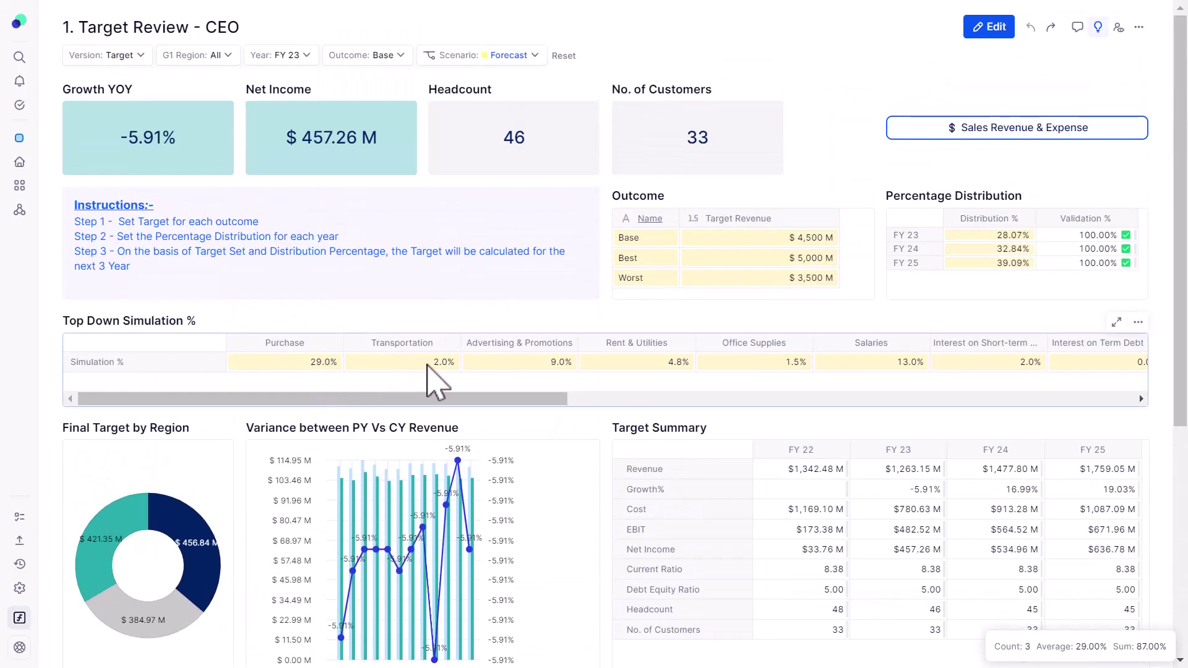
pyautogui.scroll(-5, 425, 377)
pyautogui.scroll(5, 374, 313)
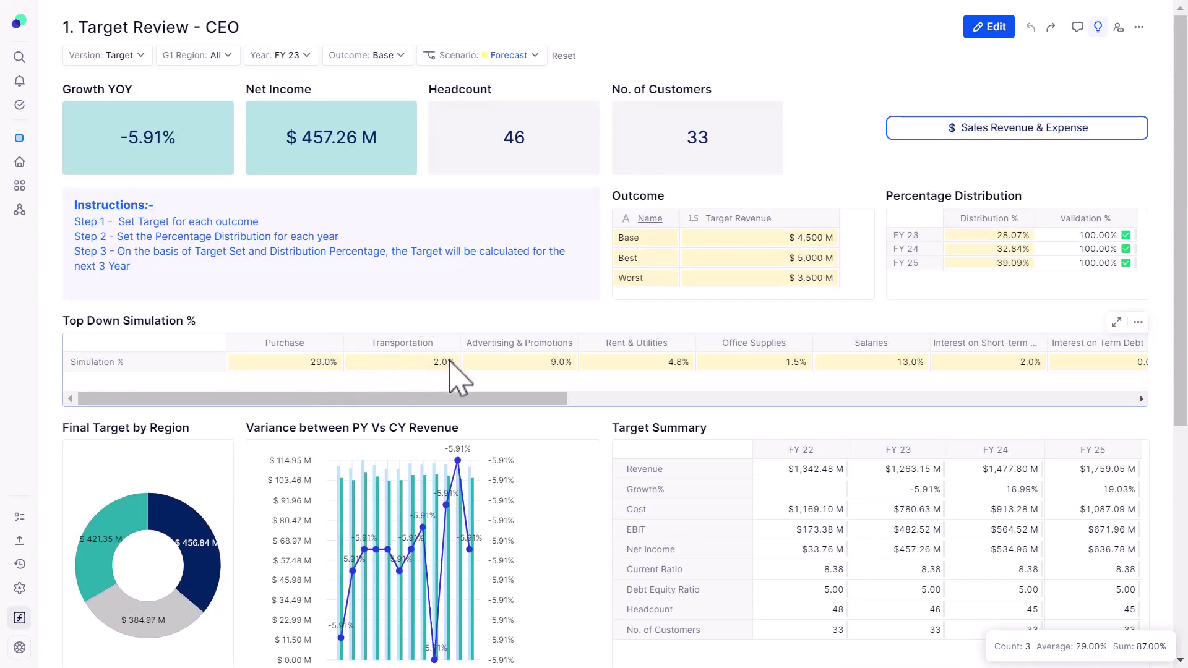
pyautogui.scroll(-6, 766, 371)
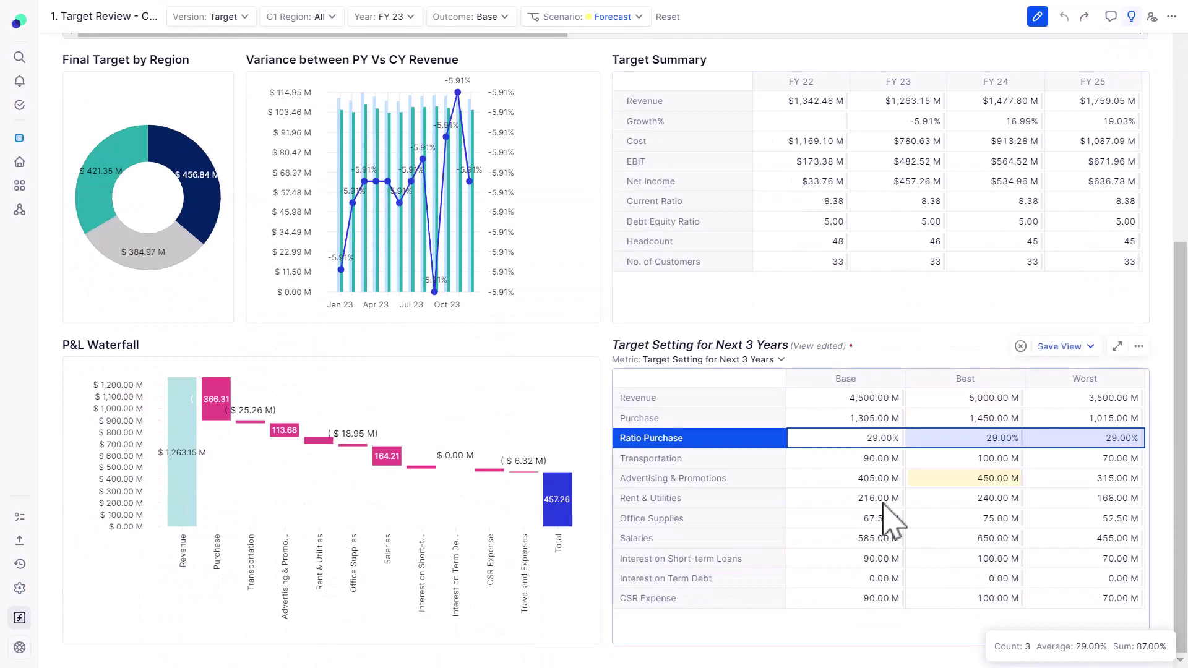
pyautogui.rightClick(718, 444)
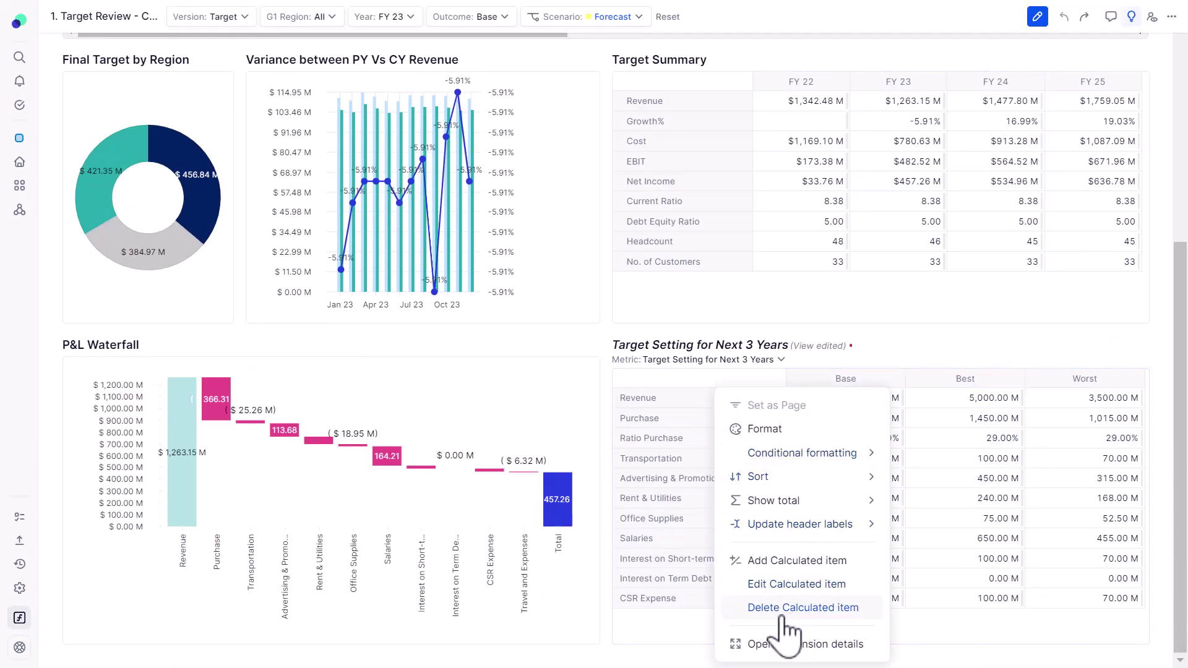
pyautogui.click(783, 612)
pyautogui.click(679, 364)
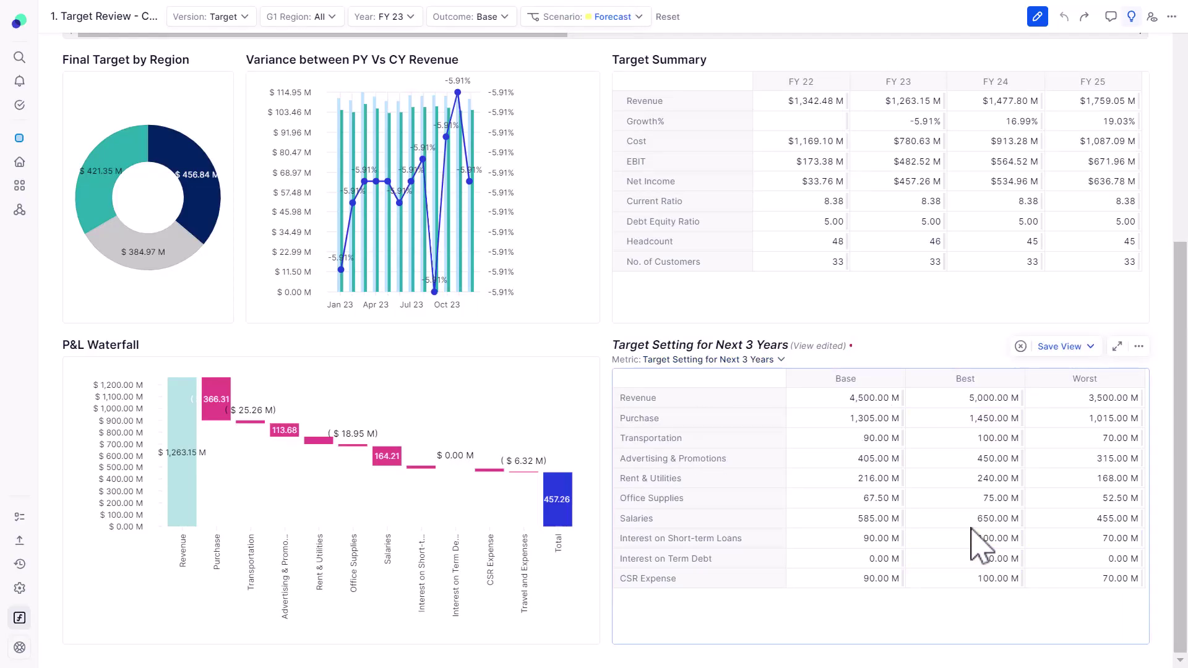
pyautogui.click(1020, 346)
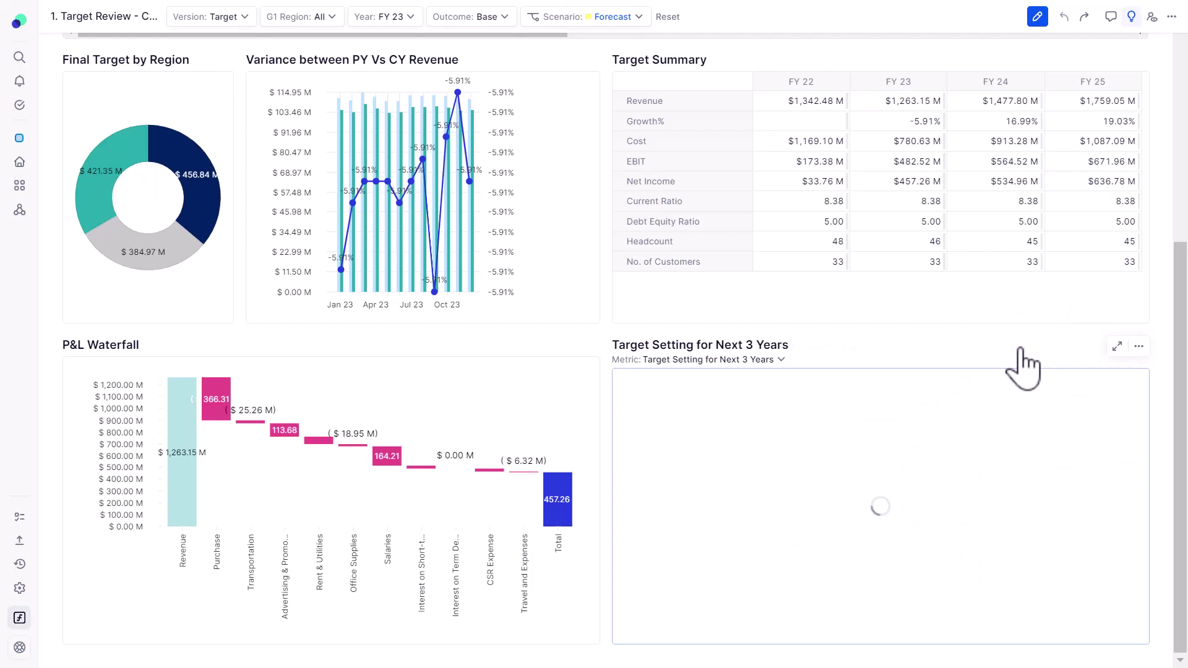
# - Switch visual hints to coloured outlines marking inputs, calculations and overrides, viewing Target Summary
pyautogui.scroll(6, 1021, 374)
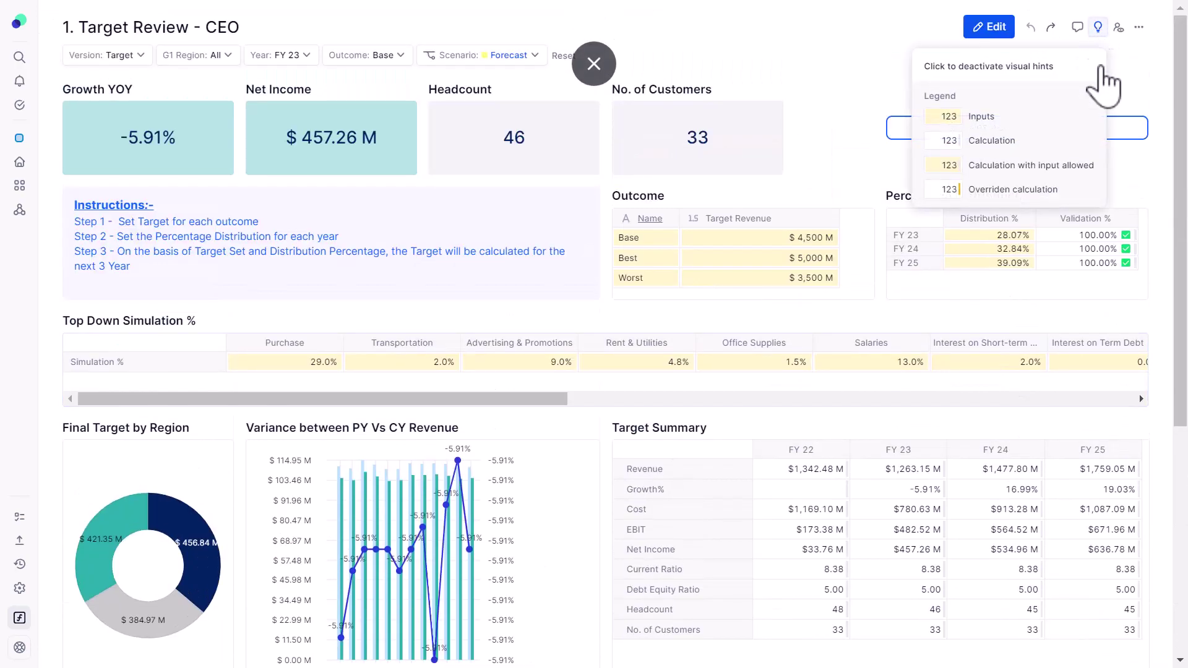
pyautogui.click(1098, 31)
pyautogui.moveTo(1182, 300); pyautogui.dragTo(1172, 442)
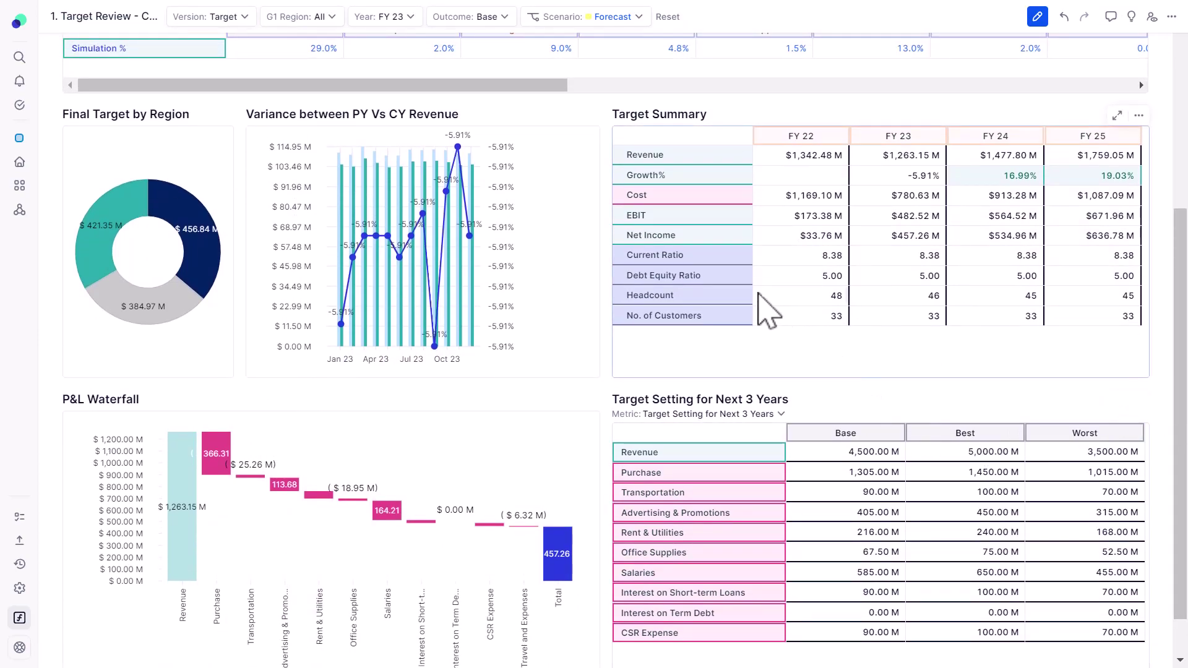
pyautogui.scroll(2, 767, 266)
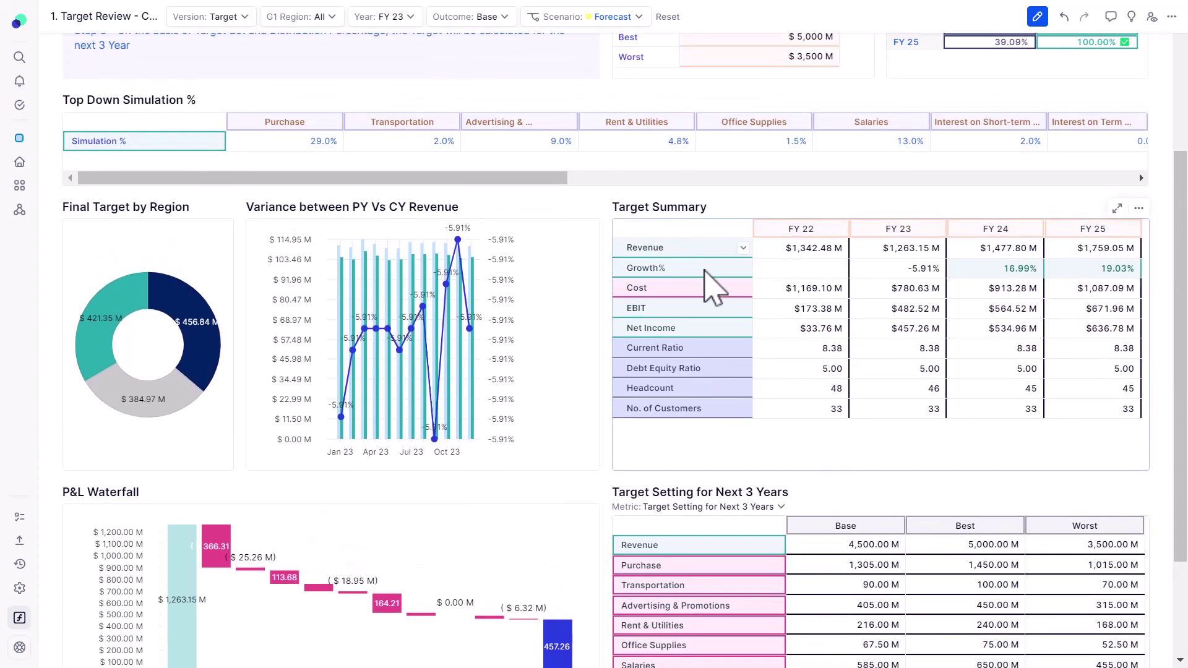
pyautogui.click(653, 250)
# - Split the Revenue metric into North America, Europe and Asia
pyautogui.rightClick(654, 253)
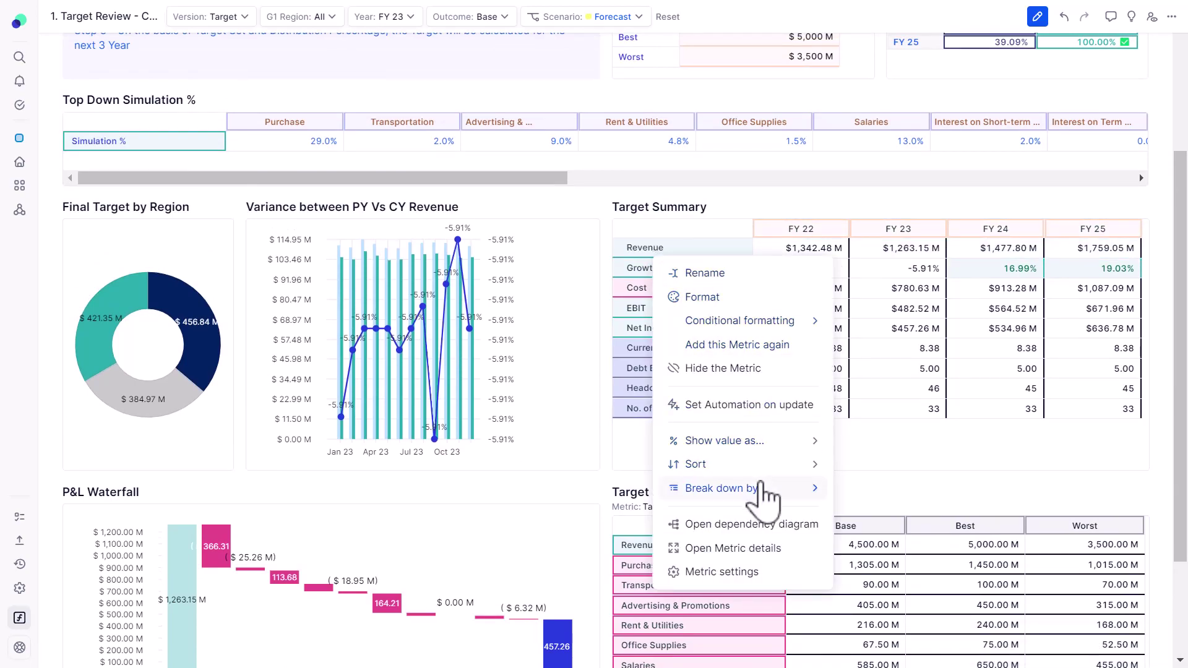
pyautogui.moveTo(770, 490)
pyautogui.click(873, 497)
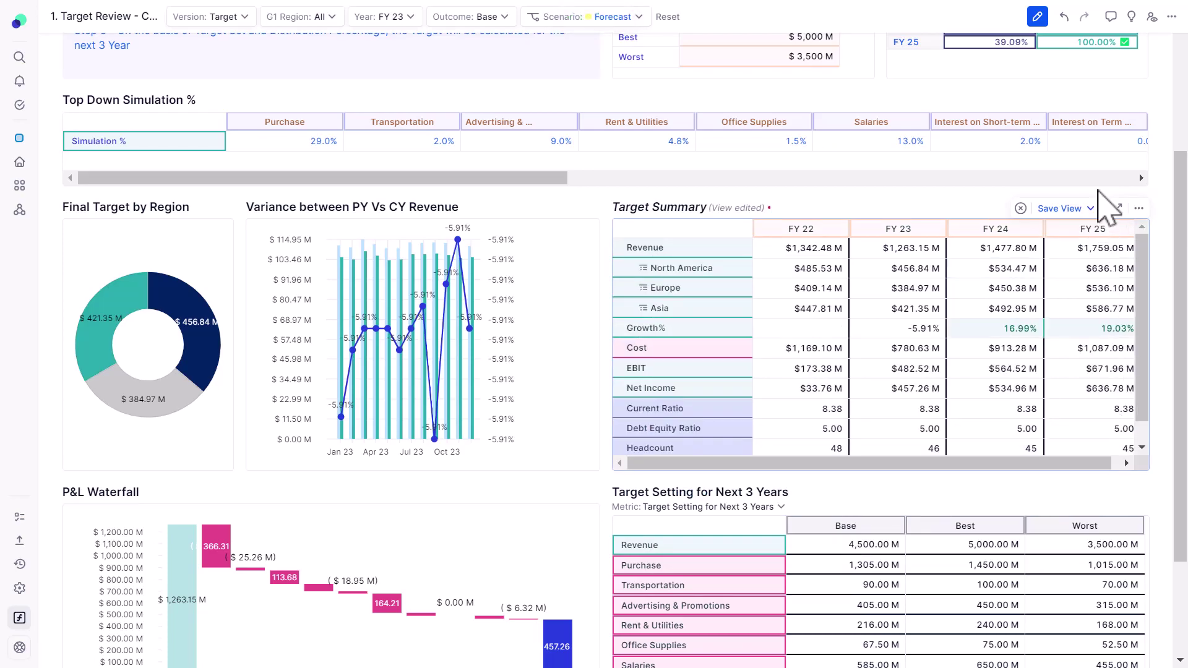
# - Expand Target Summary, split Cost into its individual expense lines and widen the row labels
pyautogui.click(1116, 208)
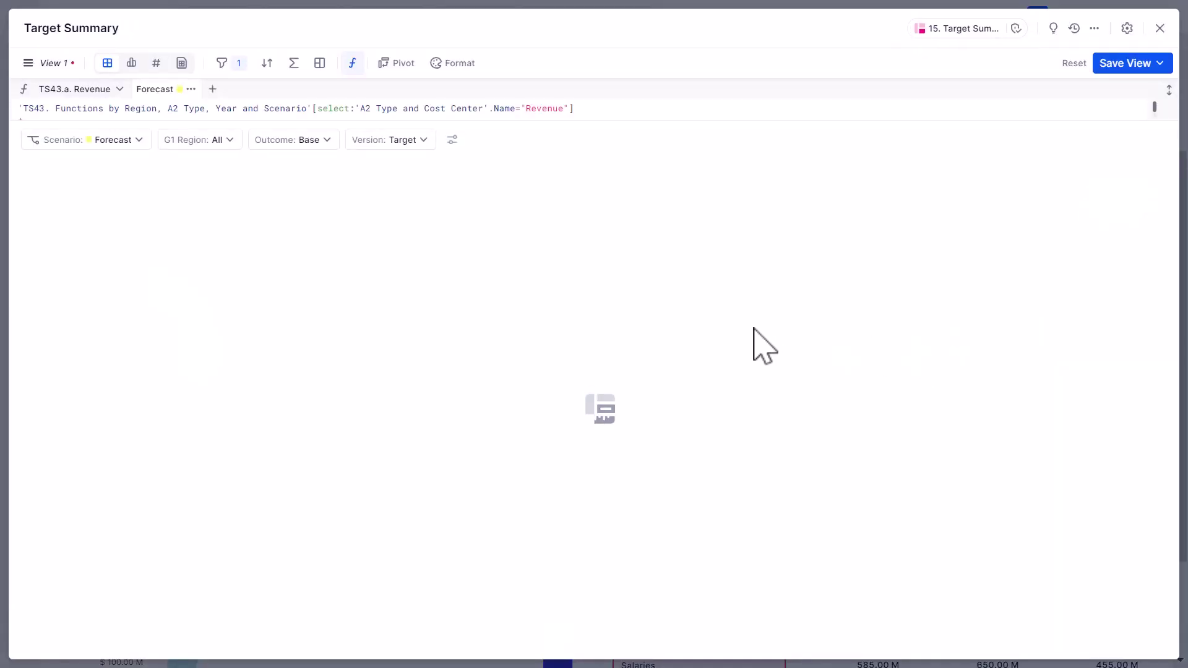
pyautogui.click(84, 290)
pyautogui.rightClick(84, 291)
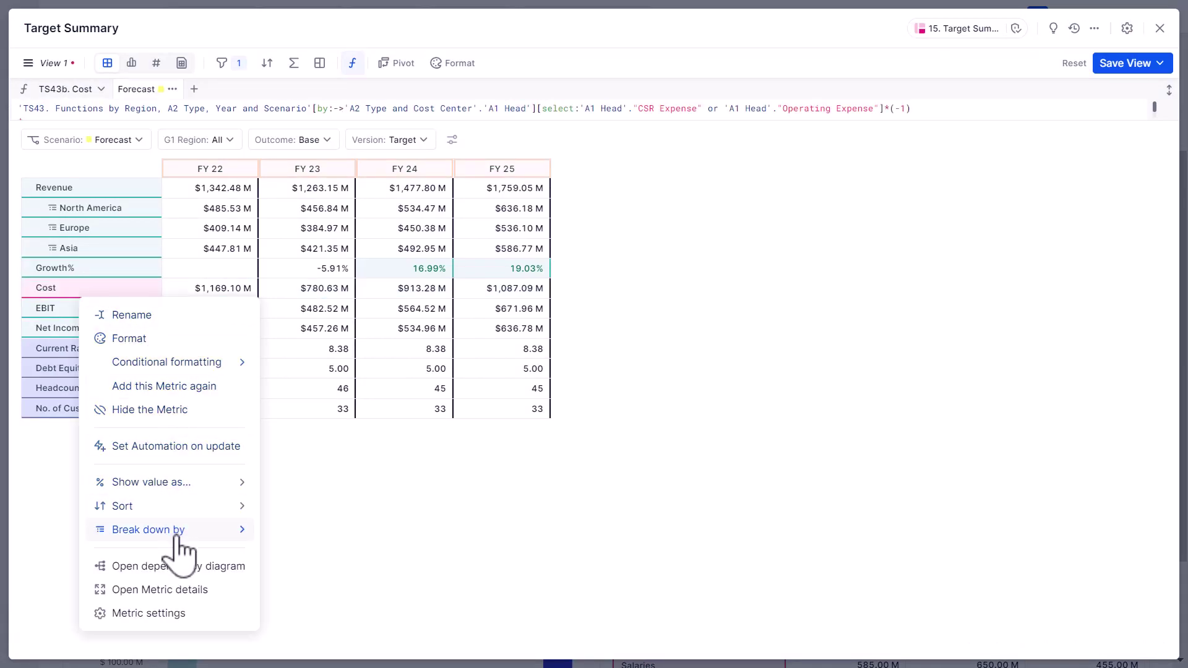
pyautogui.moveTo(238, 531)
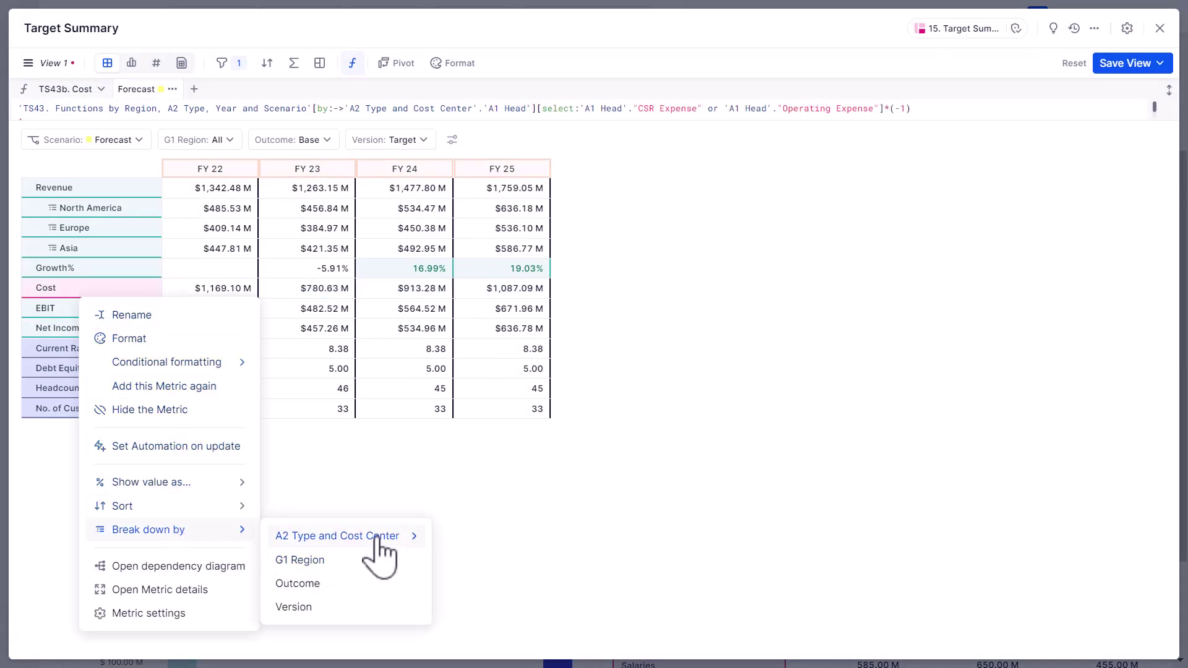
pyautogui.moveTo(385, 537)
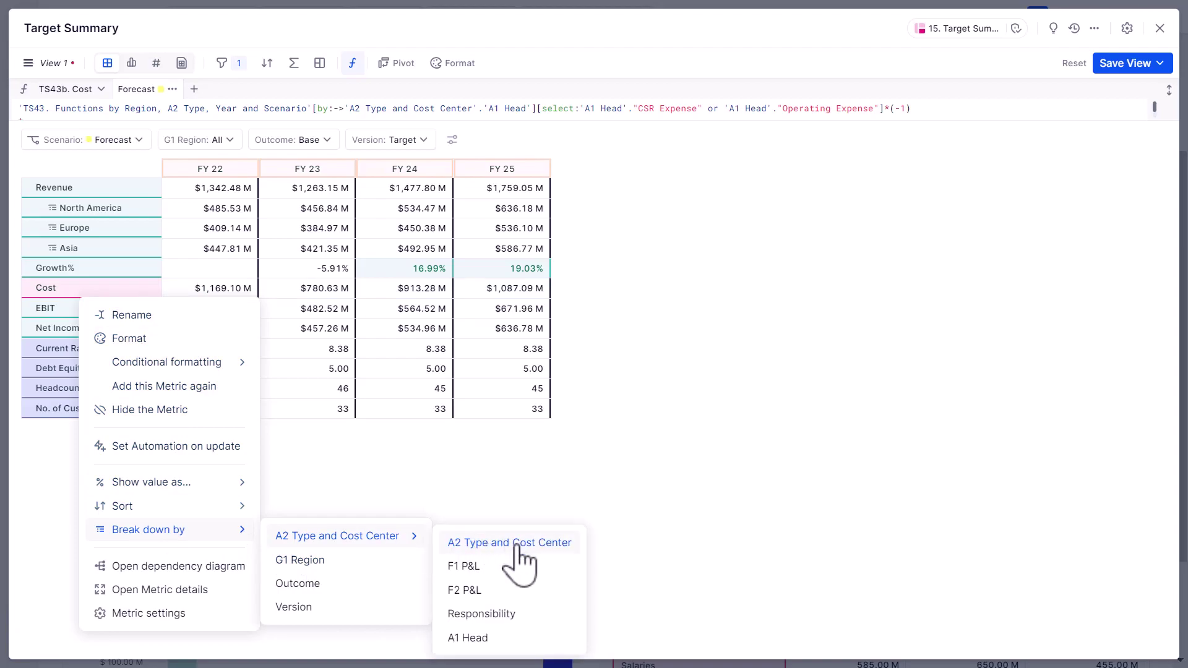
pyautogui.click(495, 539)
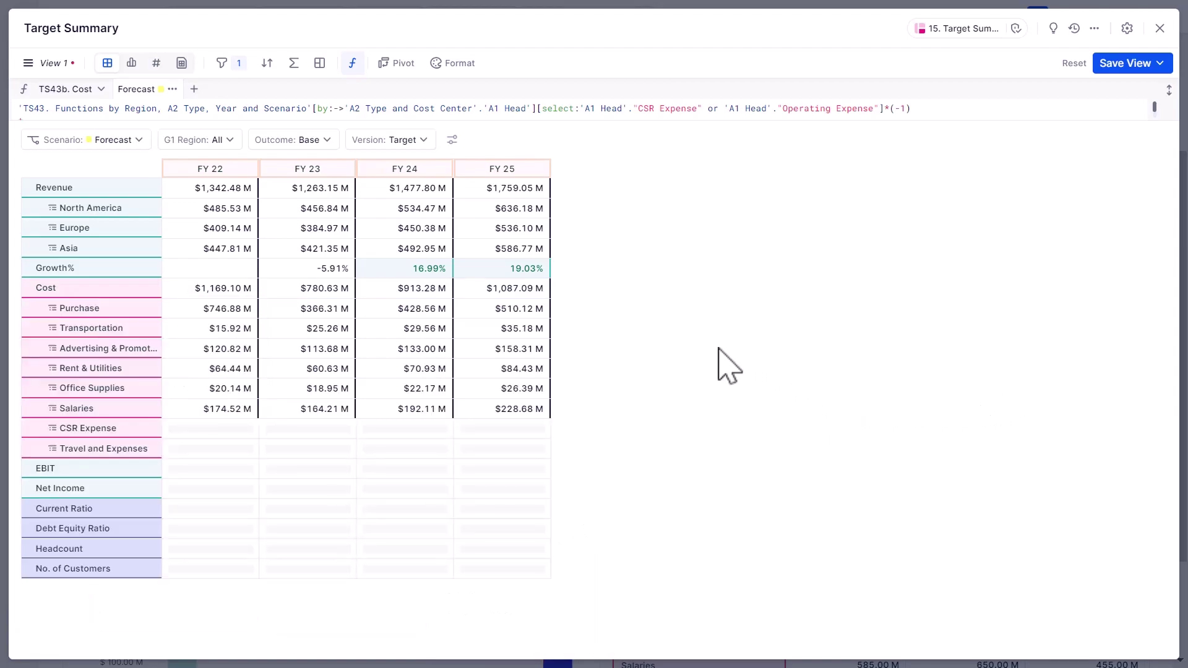
pyautogui.moveTo(162, 188); pyautogui.dragTo(214, 187)
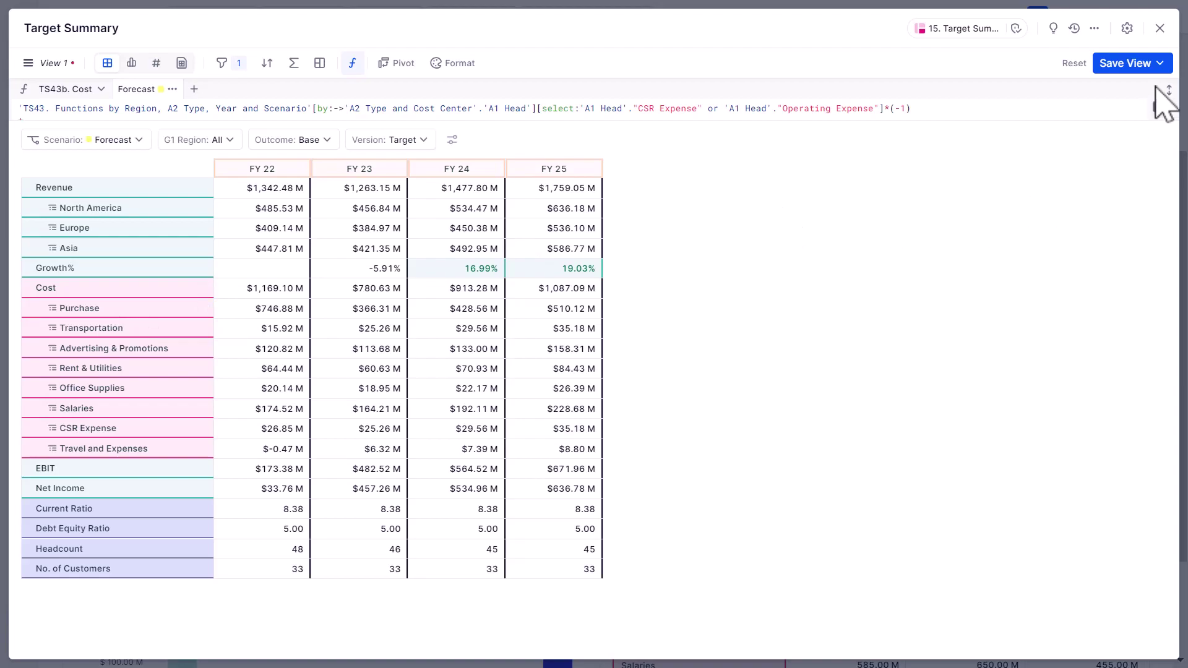
# - Reset the Target Summary view and close it to return to the CEO dashboard
pyautogui.click(1074, 63)
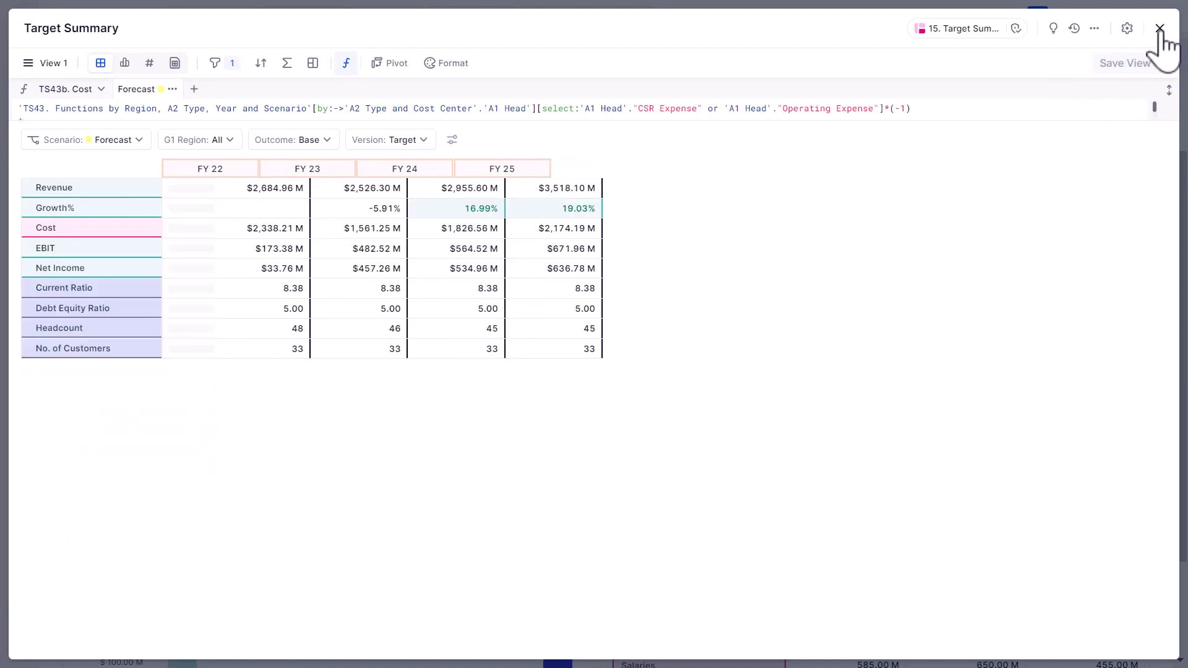
pyautogui.click(1159, 28)
pyautogui.scroll(4, 841, 371)
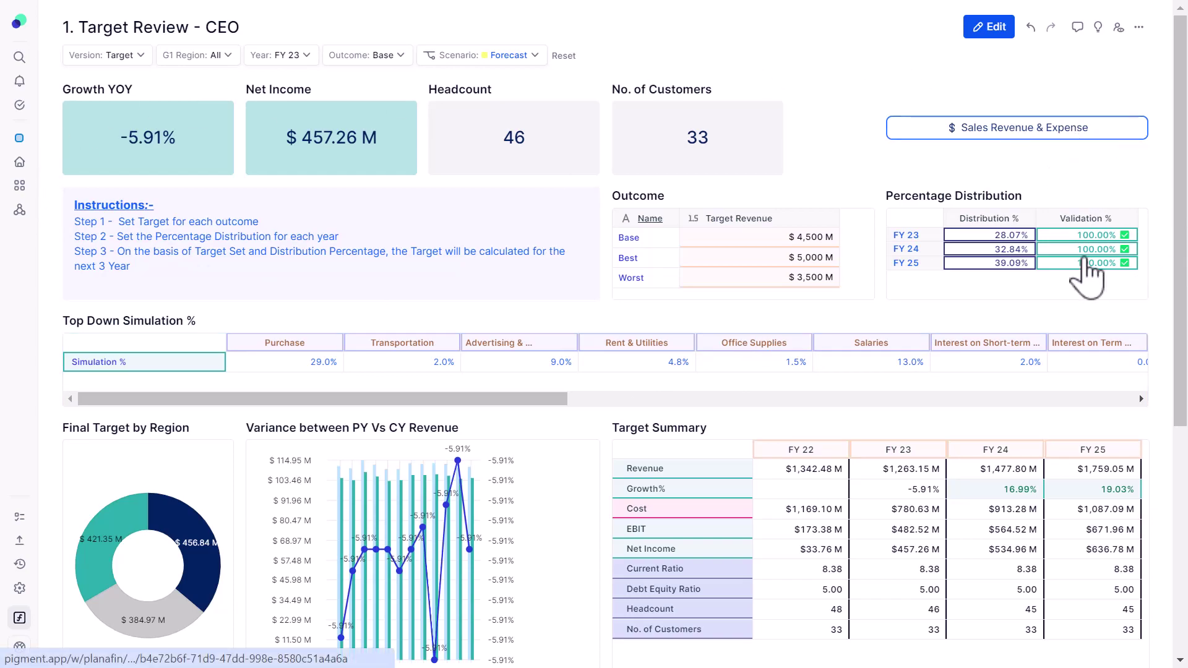
# - On 2. Revenue Targets, hold North America and override Europe at 450e6 ($450.00 M)
pyautogui.click(1085, 276)
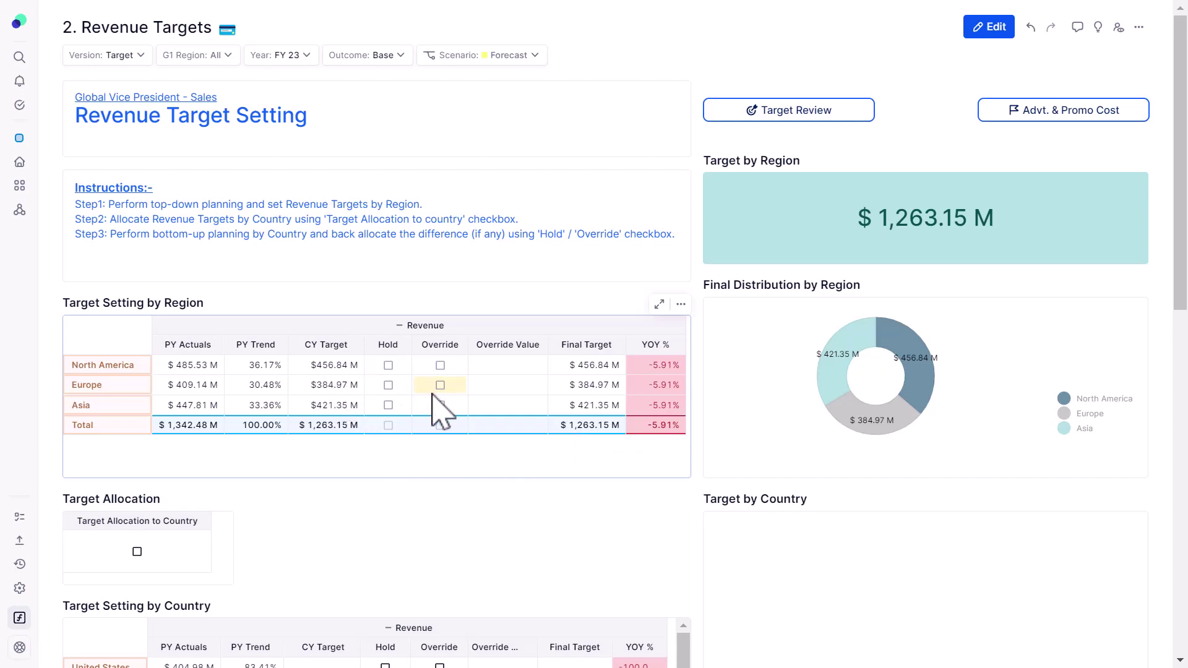
pyautogui.click(388, 365)
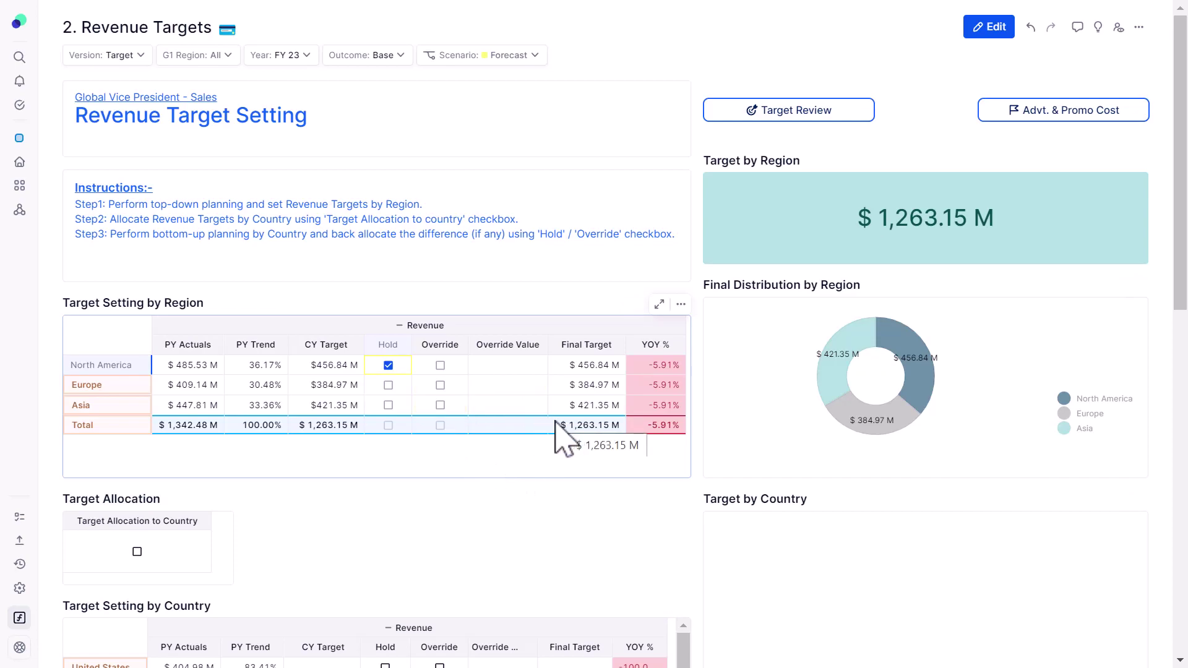
pyautogui.click(490, 390)
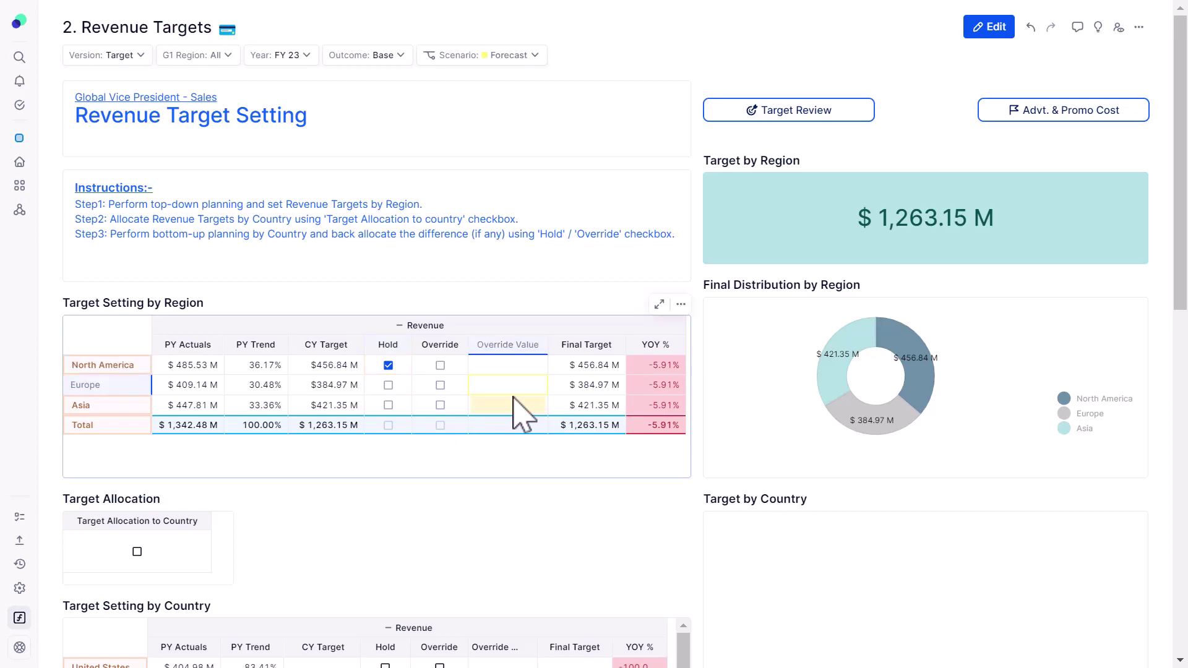
pyautogui.click(439, 385)
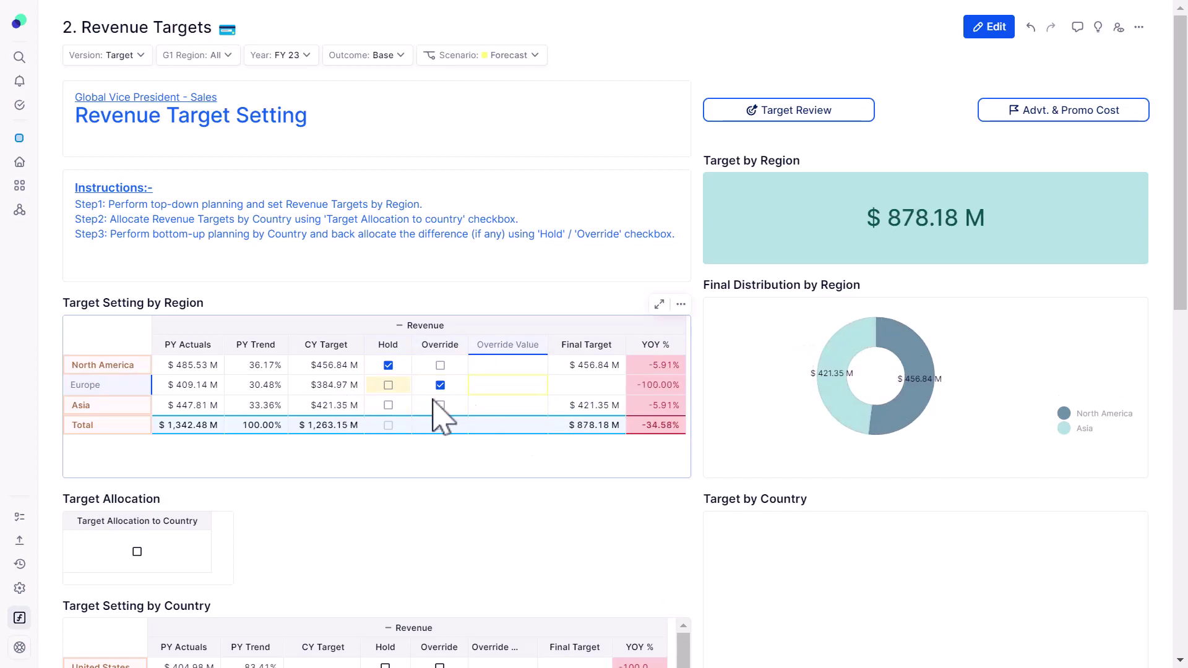
pyautogui.write('450')
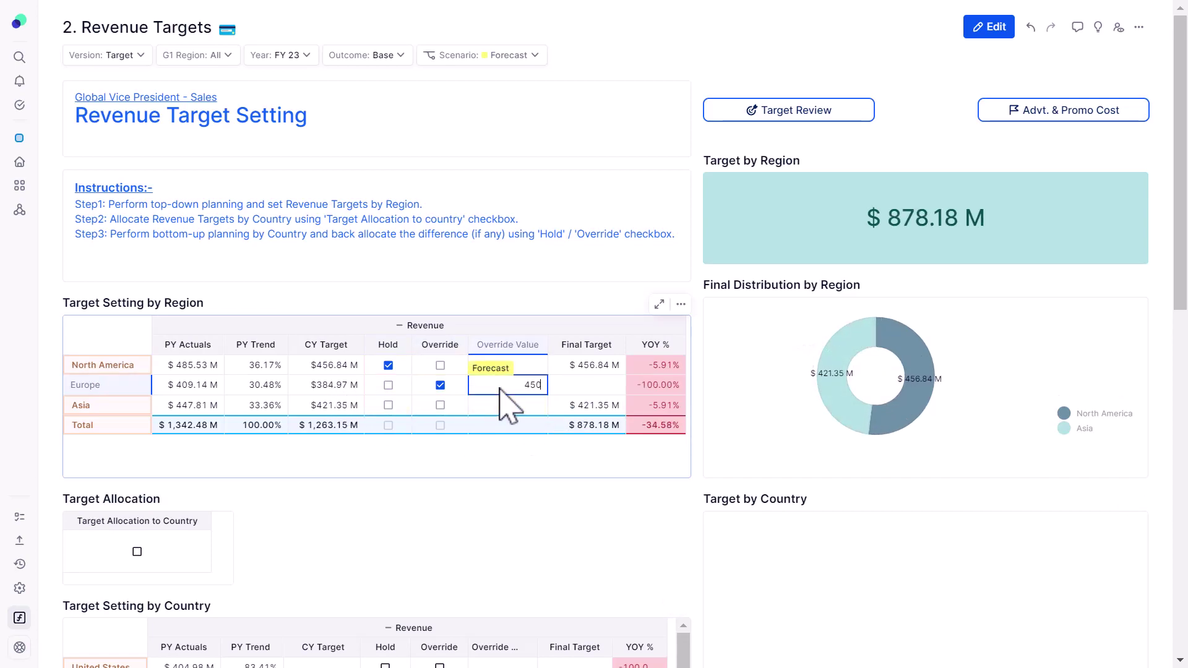
pyautogui.write('e6')
pyautogui.press('Return')
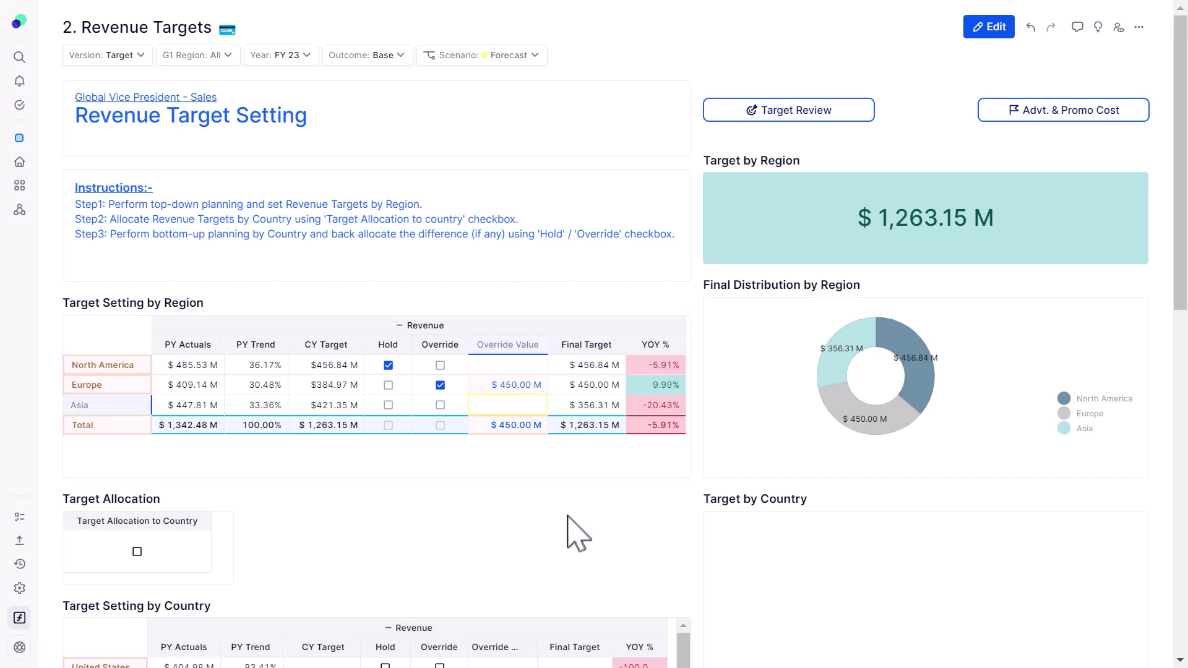
pyautogui.scroll(-1, 559, 495)
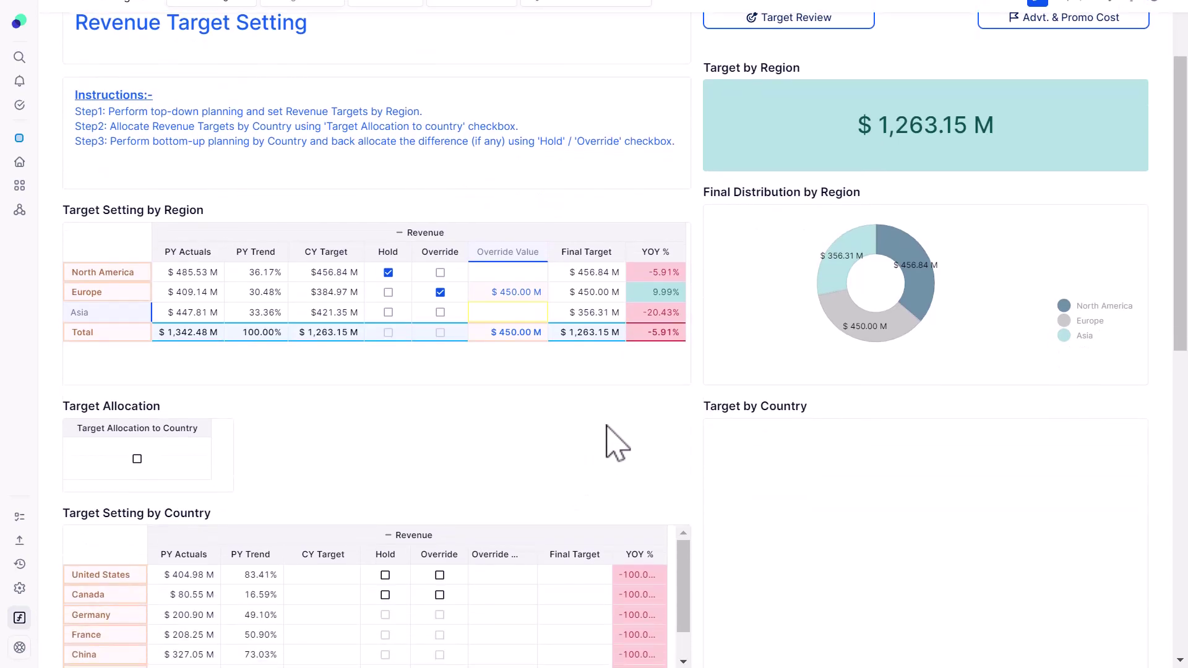
pyautogui.scroll(1, 605, 425)
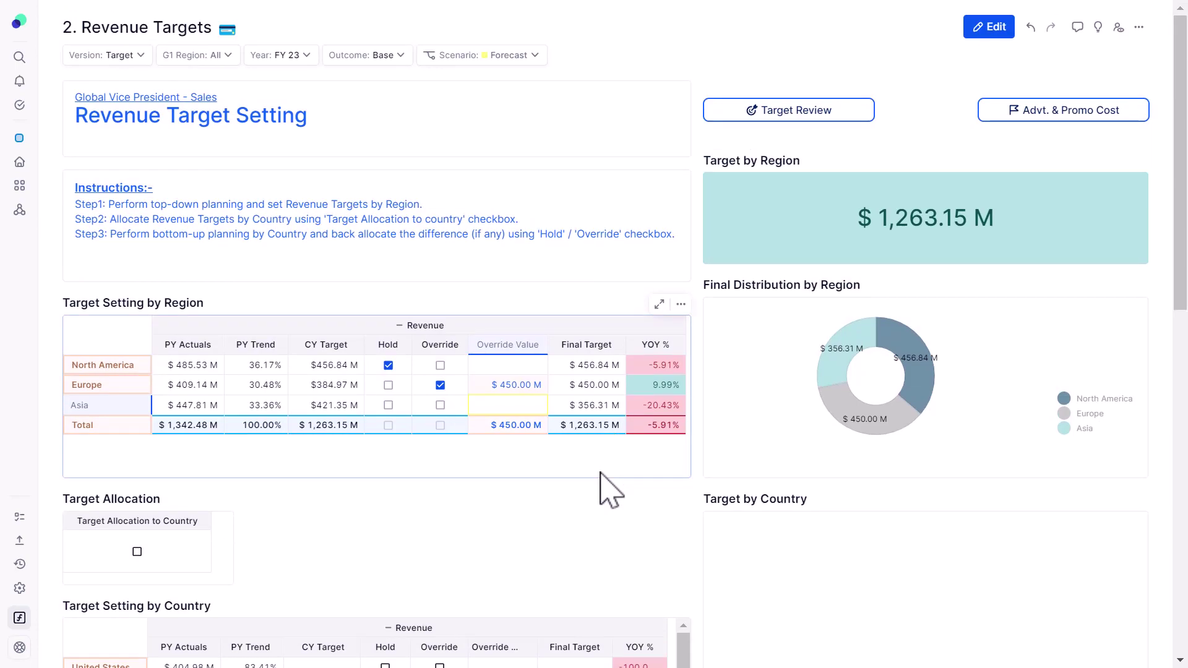
# - Post a comment on Europe's override tagging a teammate: 'this is the exact target we discussed.'
pyautogui.rightClick(531, 388)
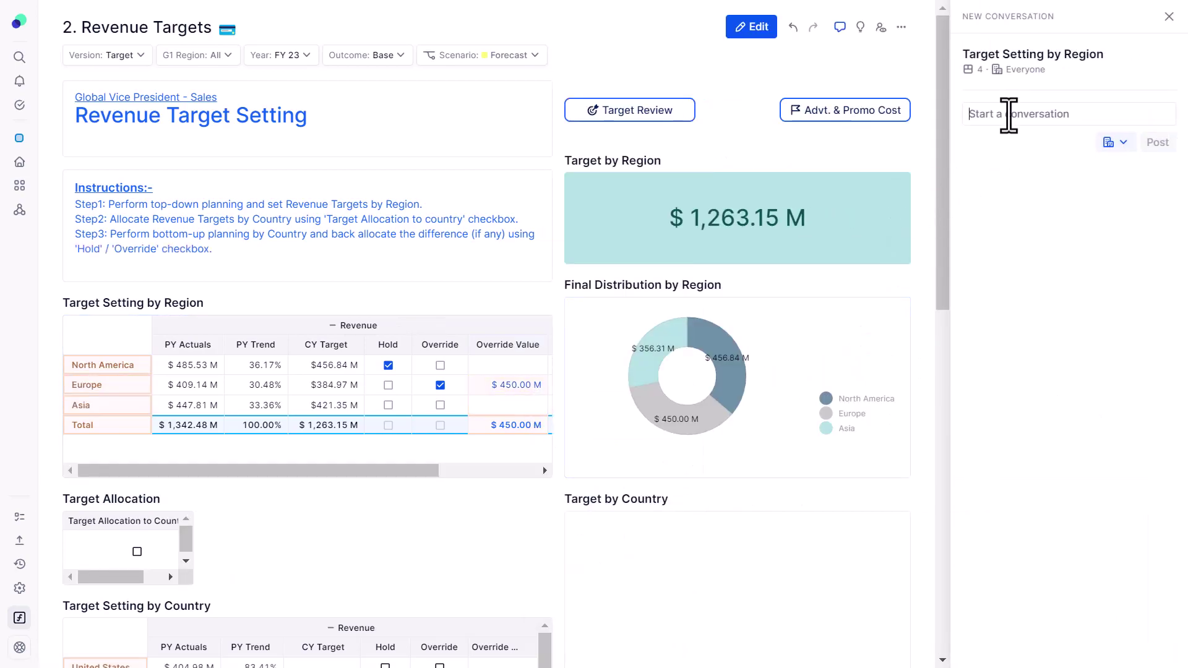
pyautogui.write('@Anu')
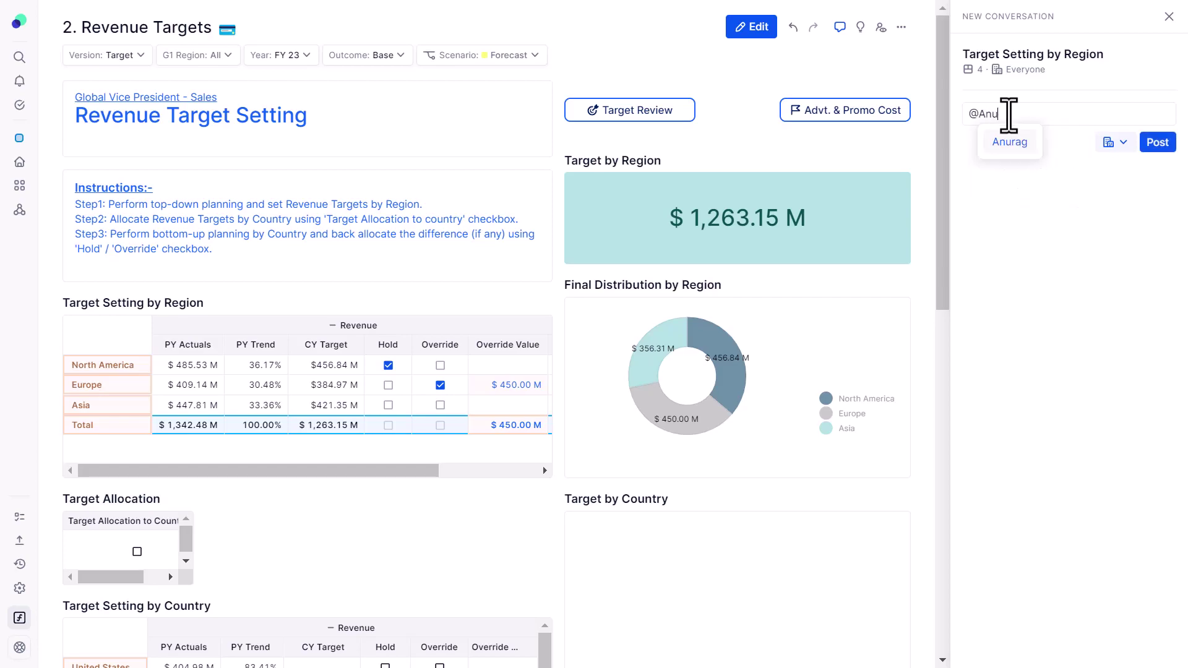
pyautogui.click(1010, 141)
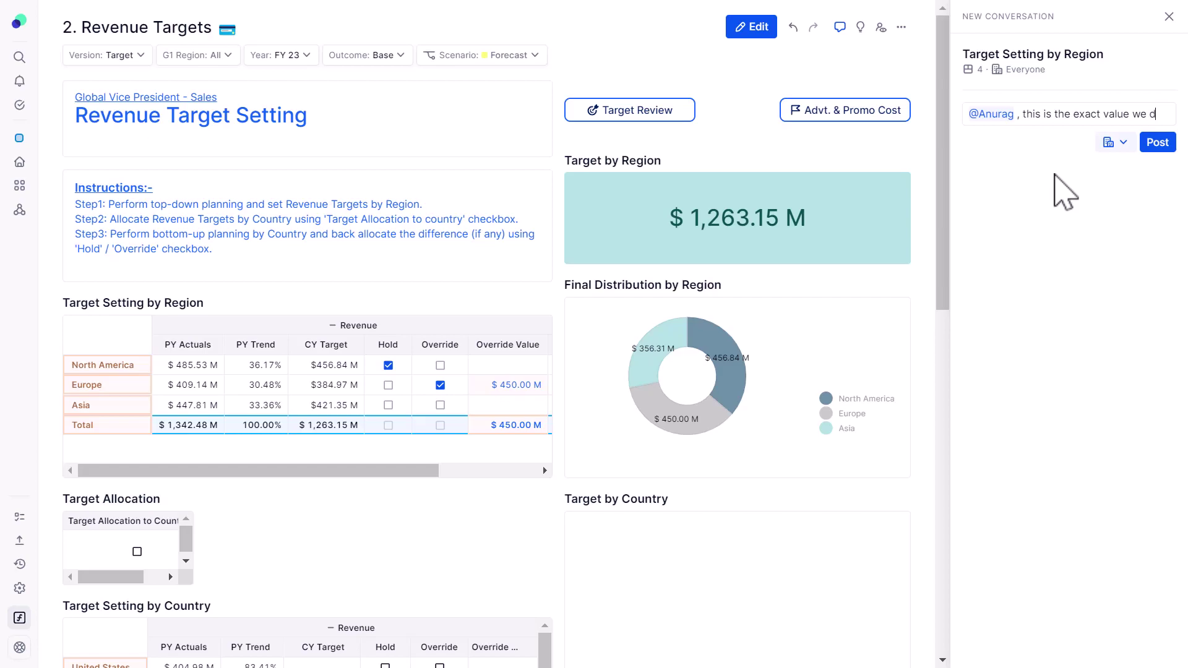
pyautogui.write('iscussed')
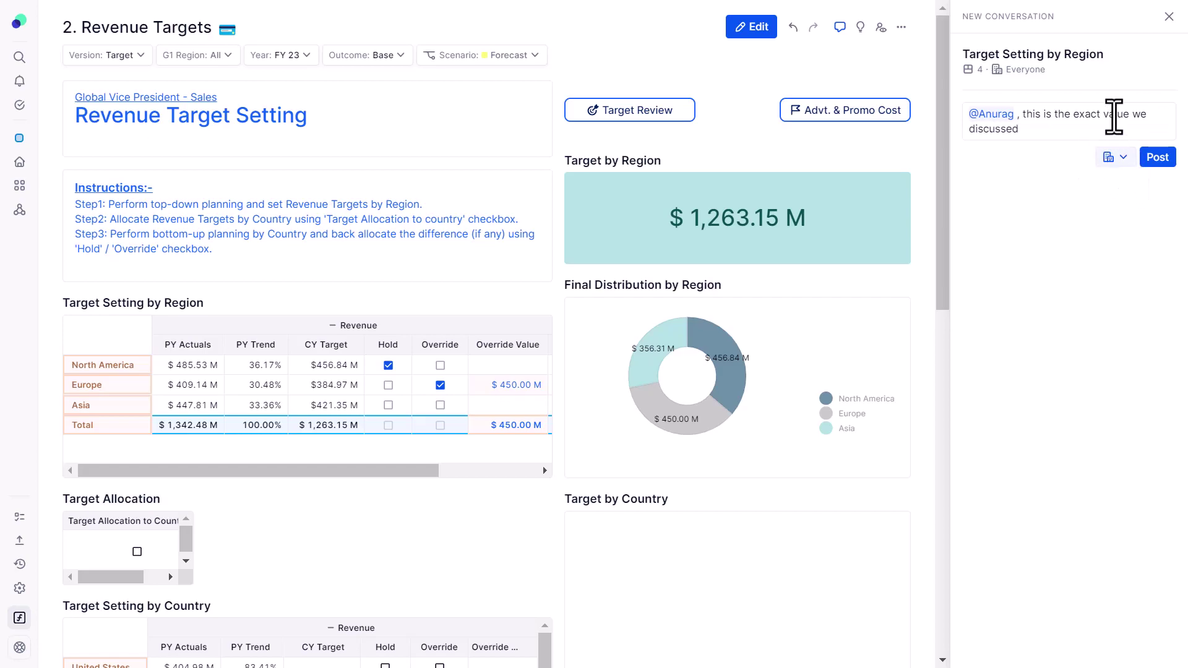
pyautogui.write('target')
pyautogui.click(1156, 157)
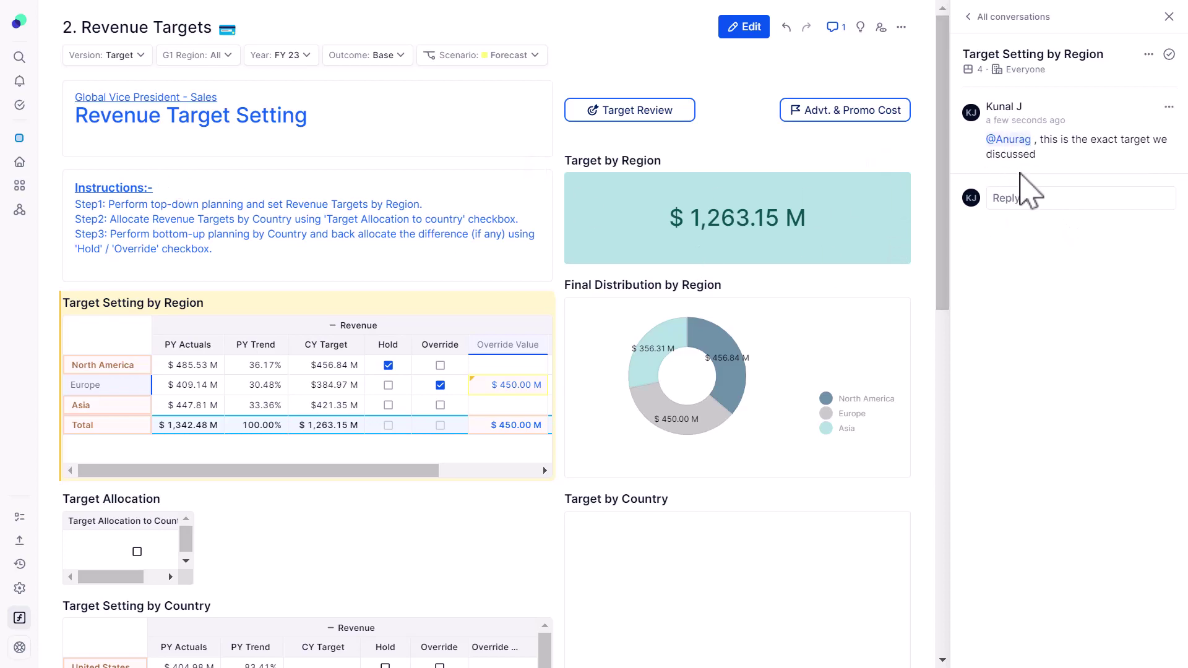
pyautogui.click(1168, 17)
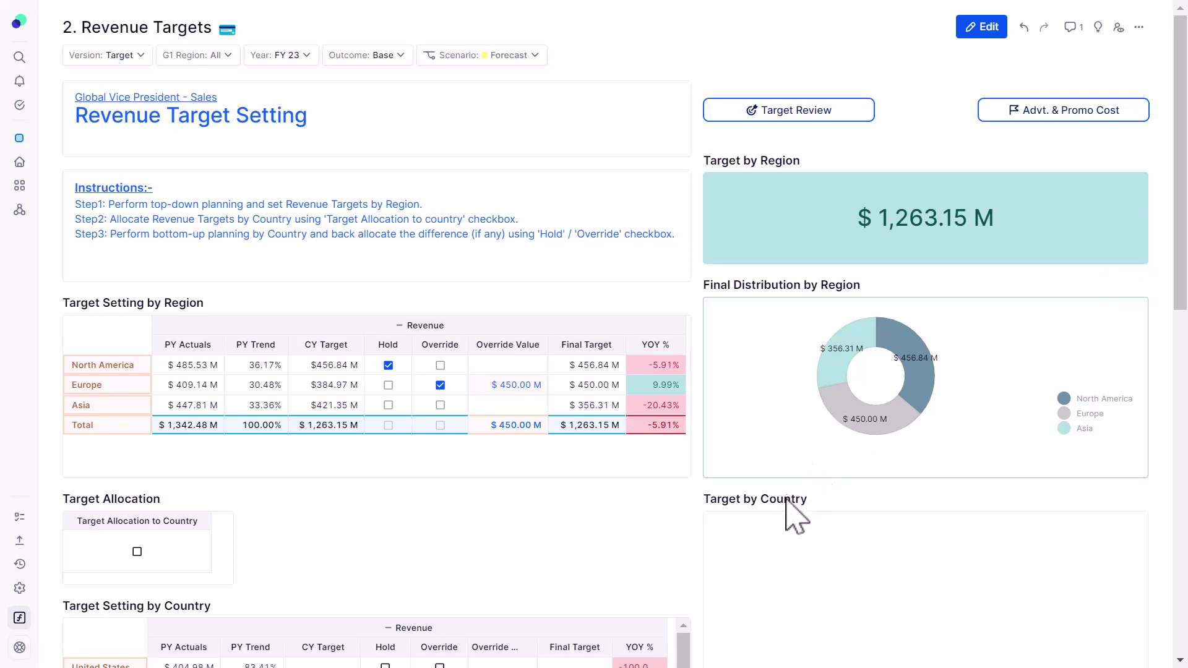
# - Enable Target Allocation to Country, filling targets like United States $381.05 M and Canada $75.79 M
pyautogui.scroll(-3, 785, 501)
pyautogui.click(137, 366)
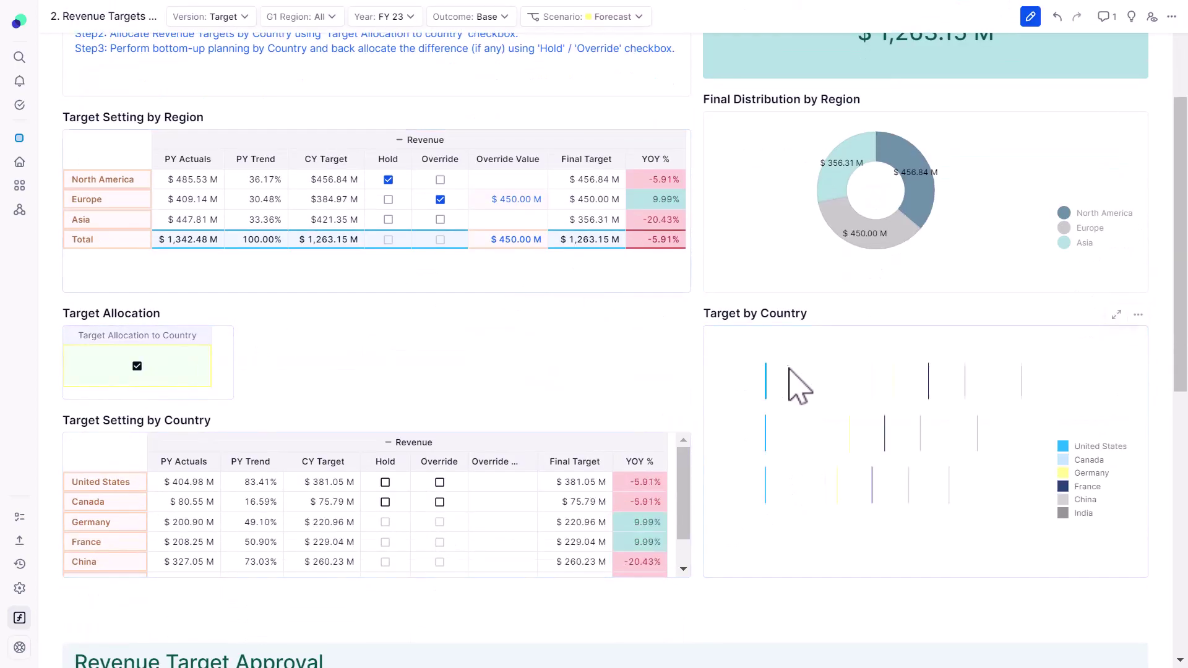
pyautogui.moveTo(793, 385)
pyautogui.scroll(-3, 615, 428)
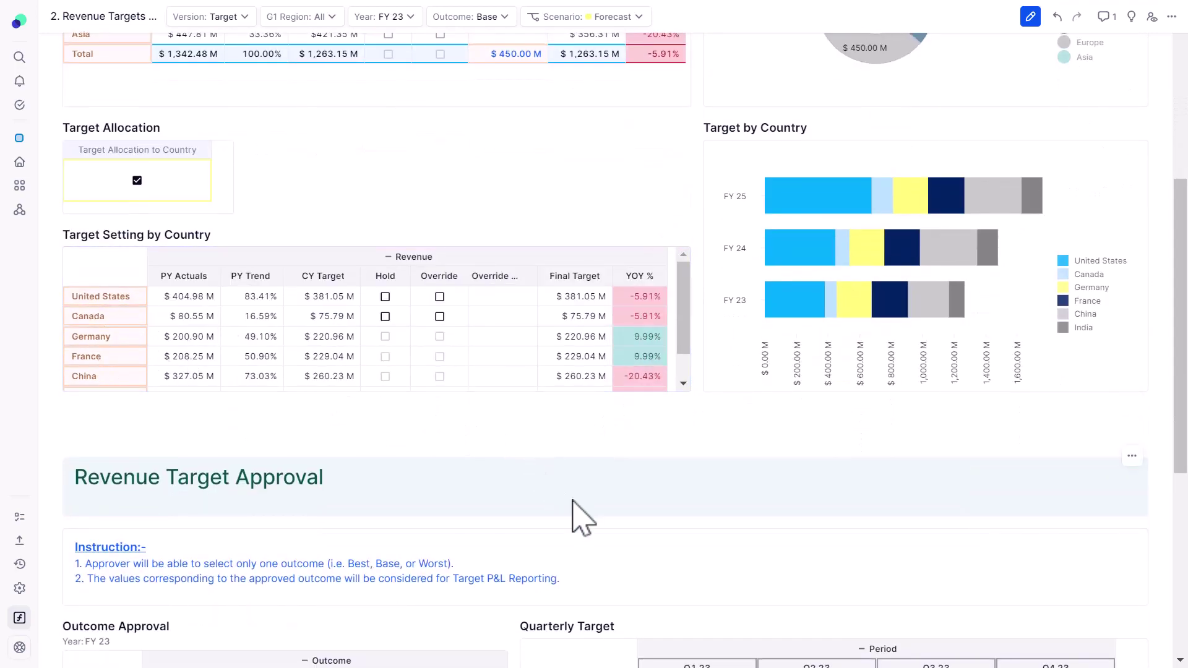
pyautogui.scroll(6, 572, 504)
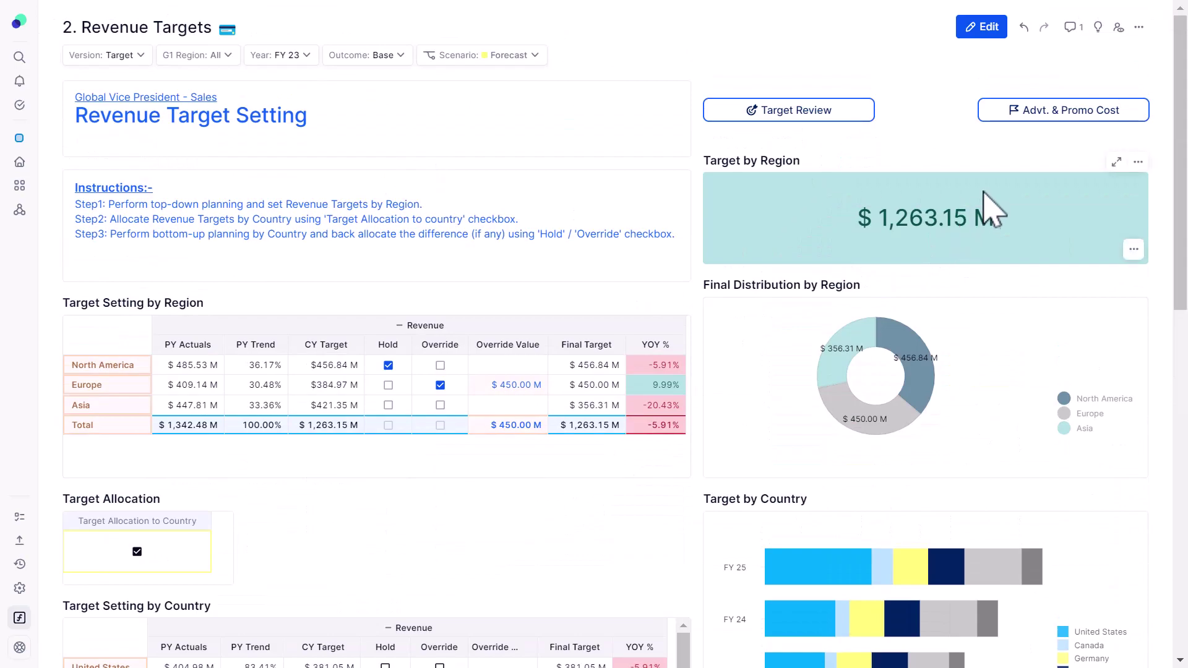
# - Impersonate a workspace member to see only Germany and France ($450.00 M), then stop impersonating
pyautogui.click(1118, 28)
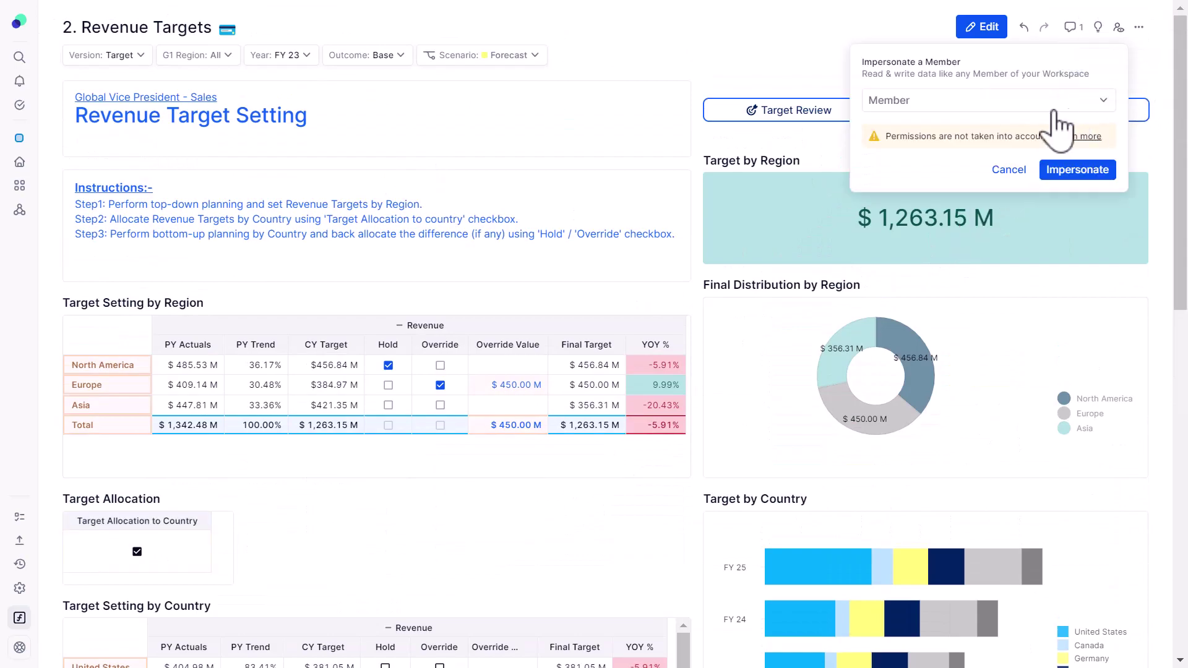
pyautogui.click(979, 102)
pyautogui.click(916, 217)
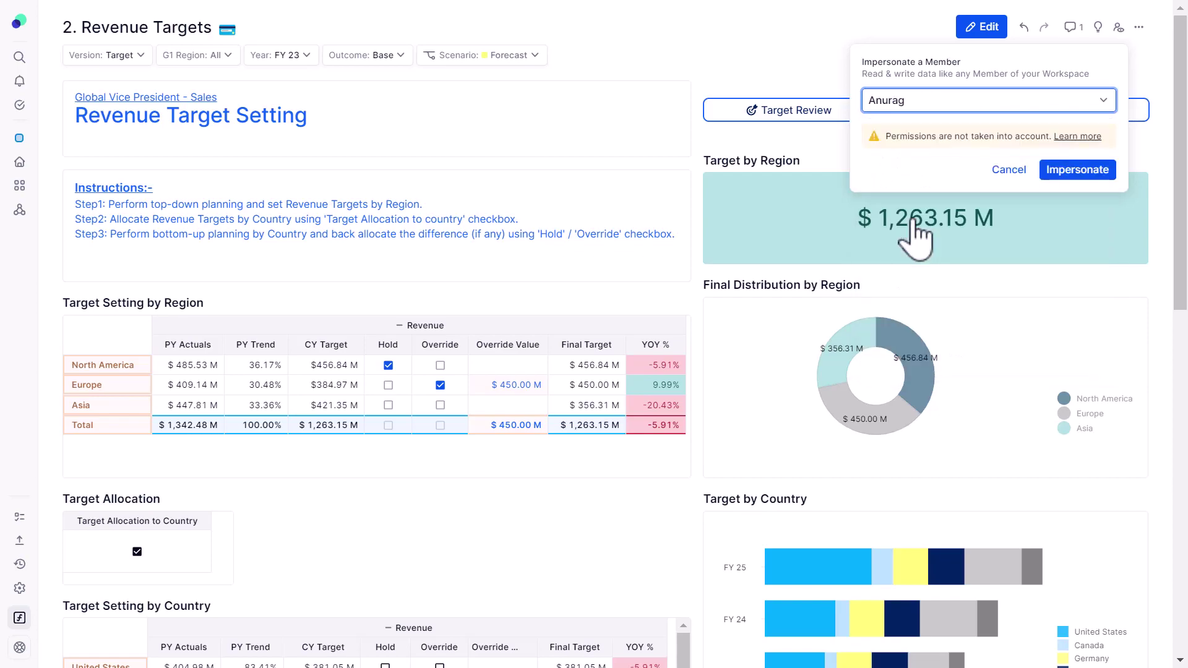
pyautogui.click(1079, 173)
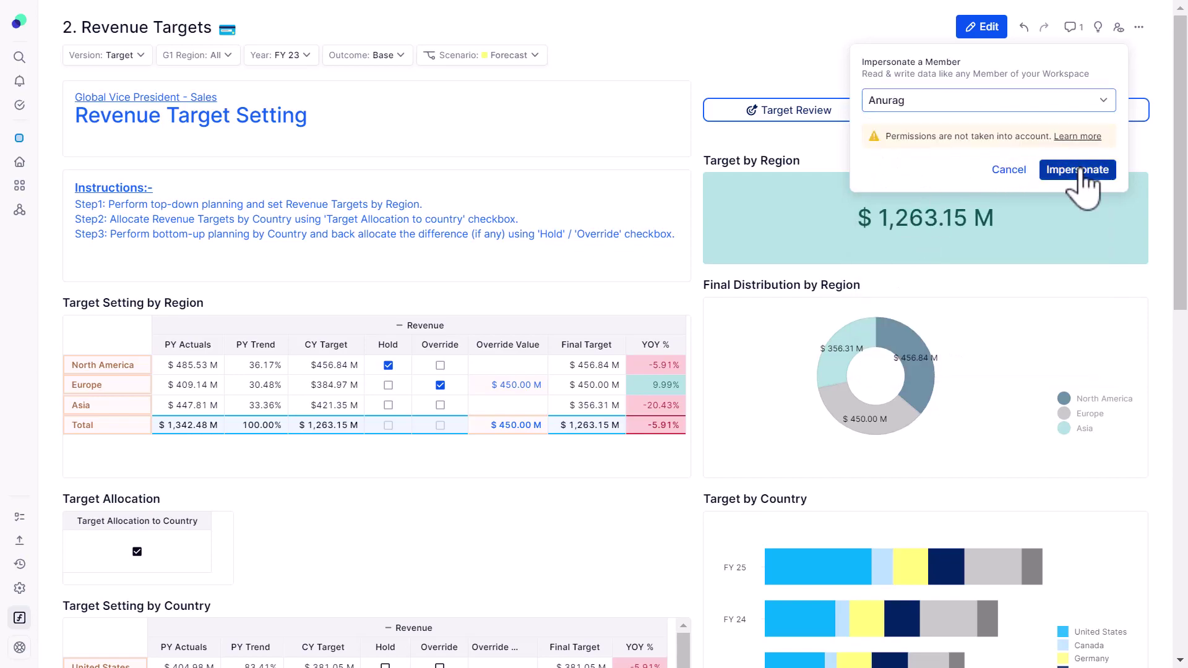
pyautogui.moveTo(1180, 148); pyautogui.dragTo(1184, 393)
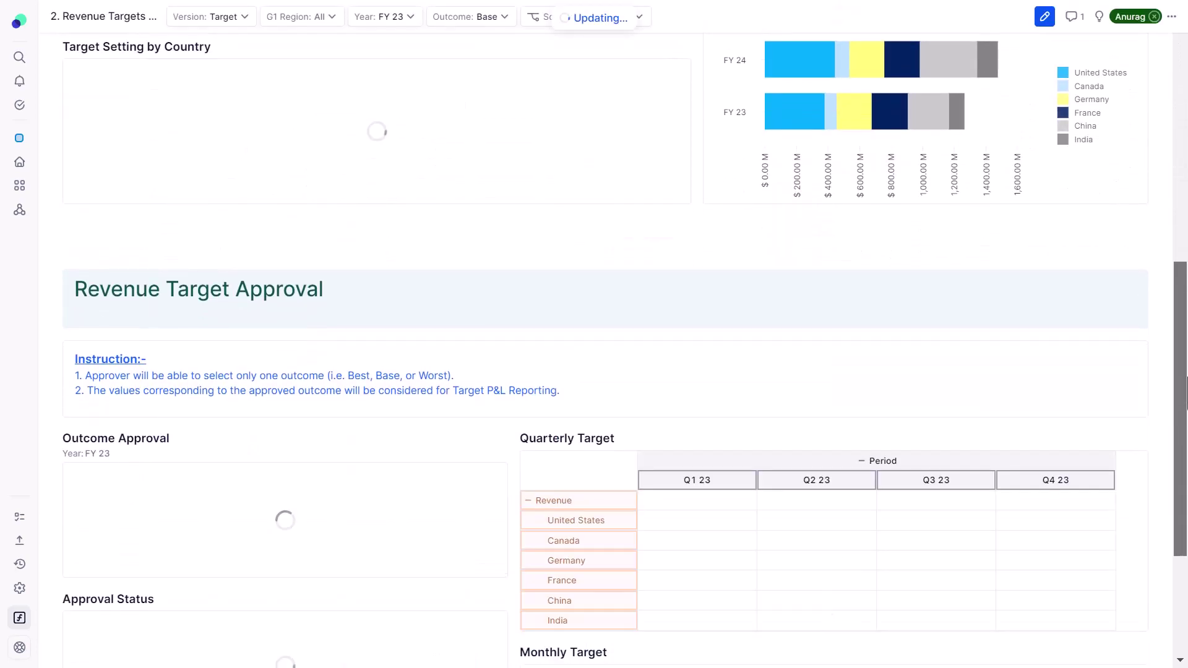
pyautogui.scroll(3, 259, 309)
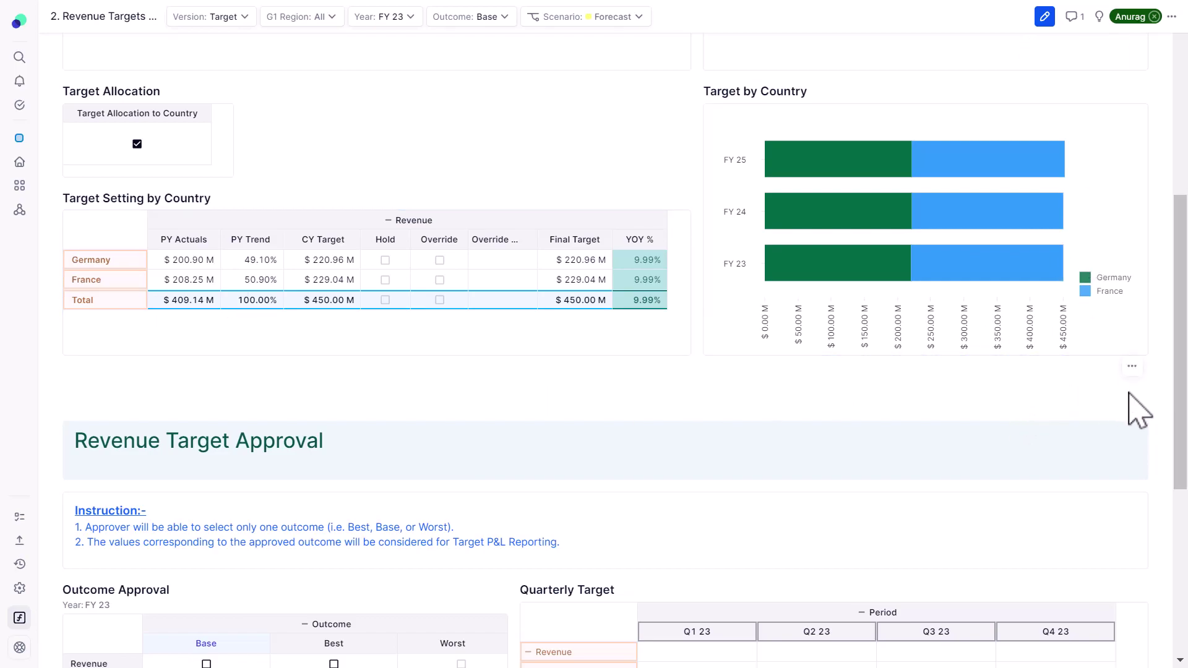
pyautogui.click(1154, 17)
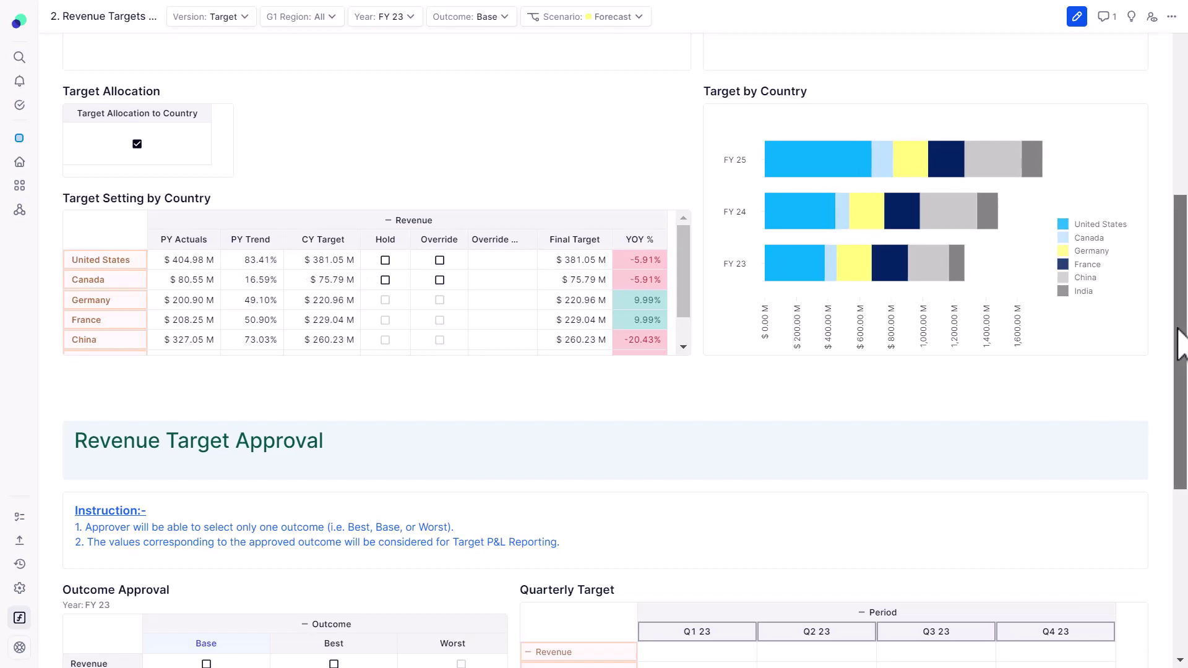
# - Approve the FY 23 Base revenue outcome at $1,263.15 M in Revenue Target Approval
pyautogui.moveTo(1180, 340); pyautogui.dragTo(1184, 376)
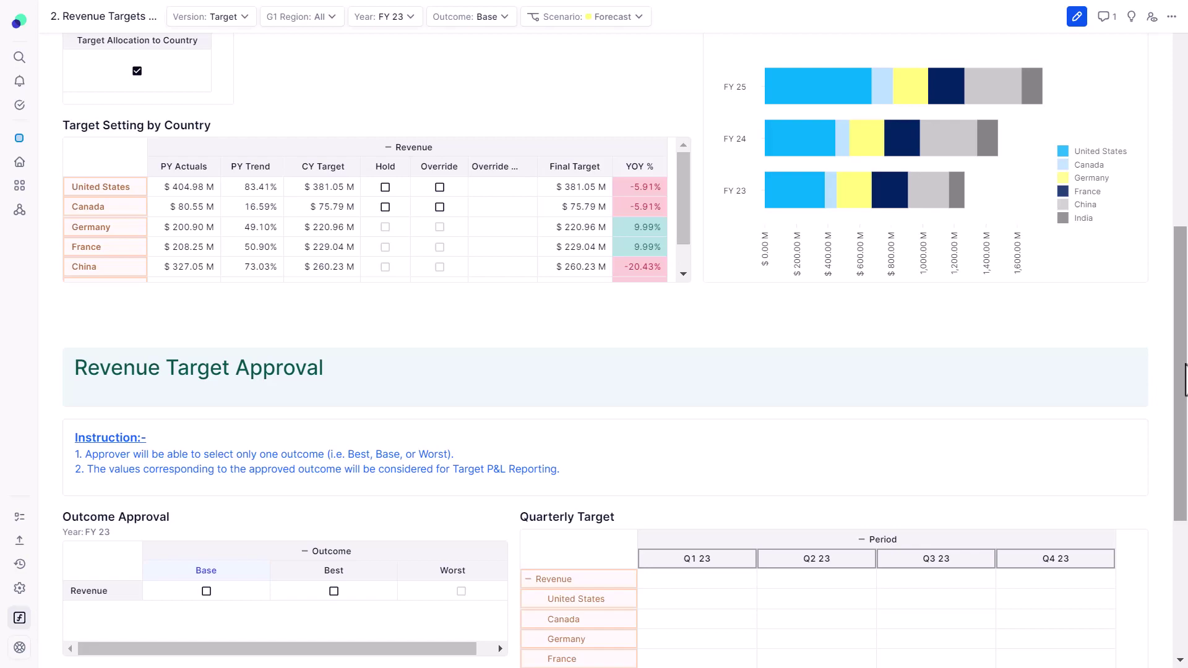
pyautogui.moveTo(1183, 380); pyautogui.dragTo(1174, 562)
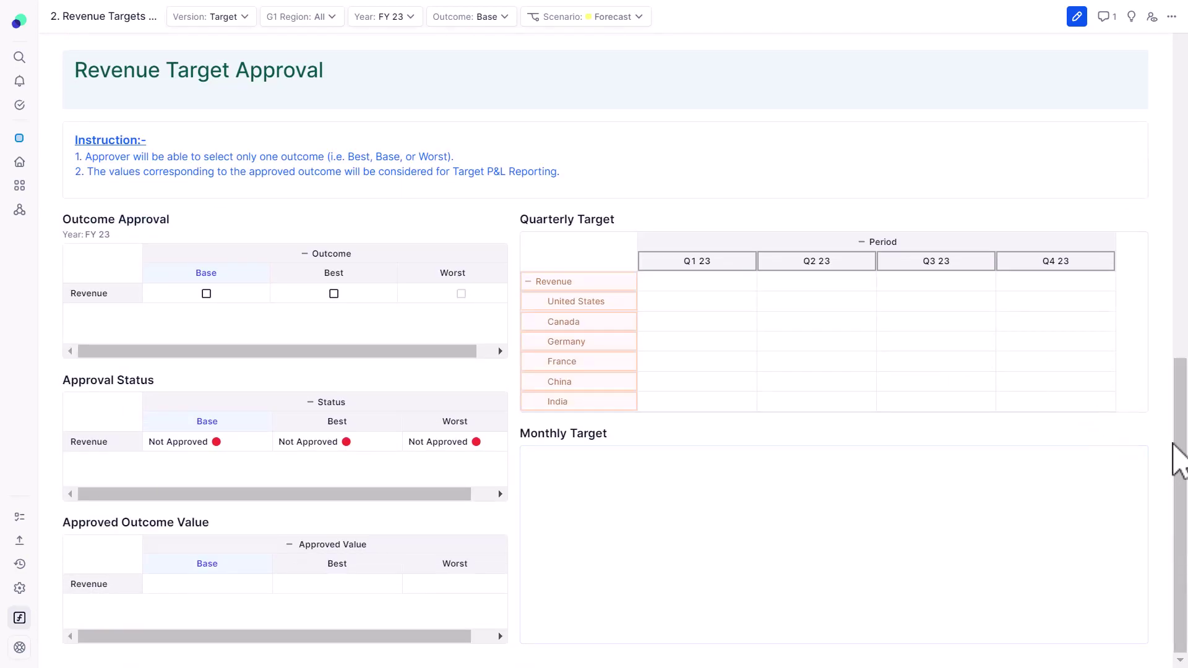
pyautogui.scroll(6, 1181, 402)
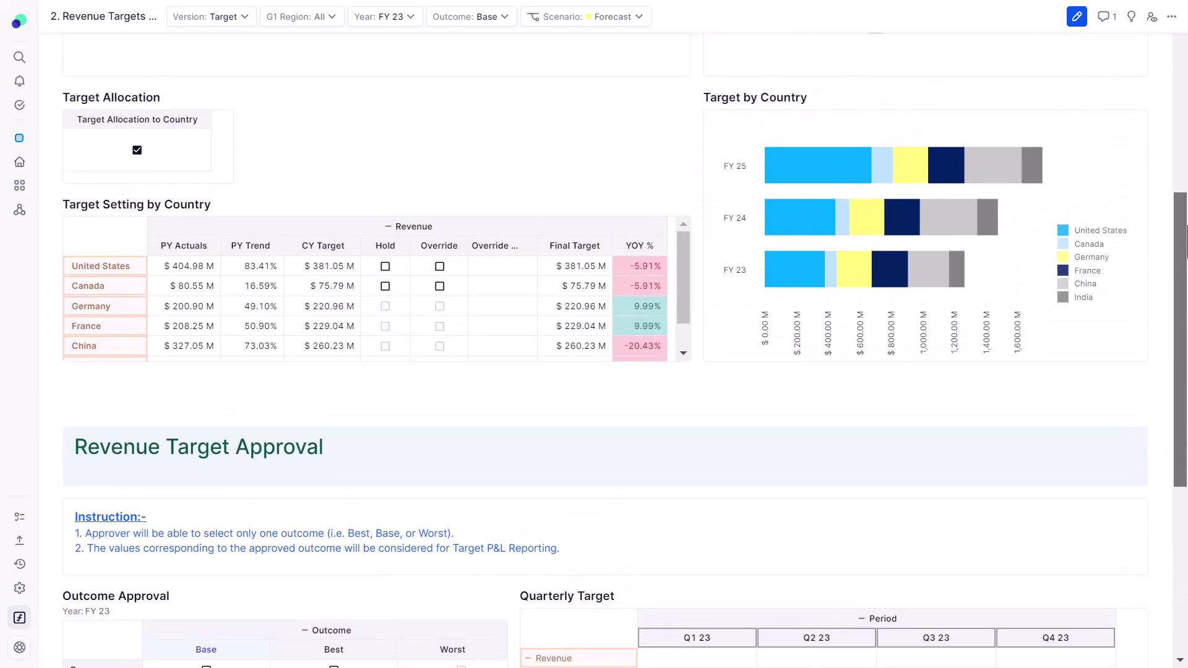
pyautogui.scroll(-4, 1183, 399)
pyautogui.moveTo(1185, 395); pyautogui.dragTo(1185, 439)
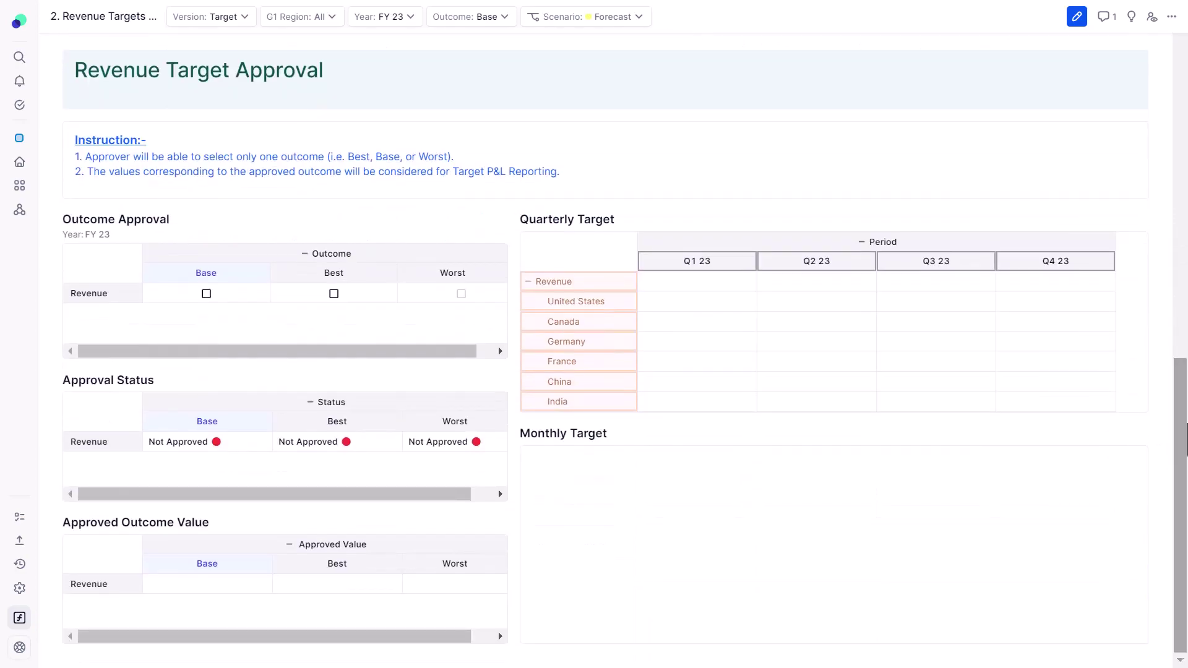
pyautogui.click(206, 293)
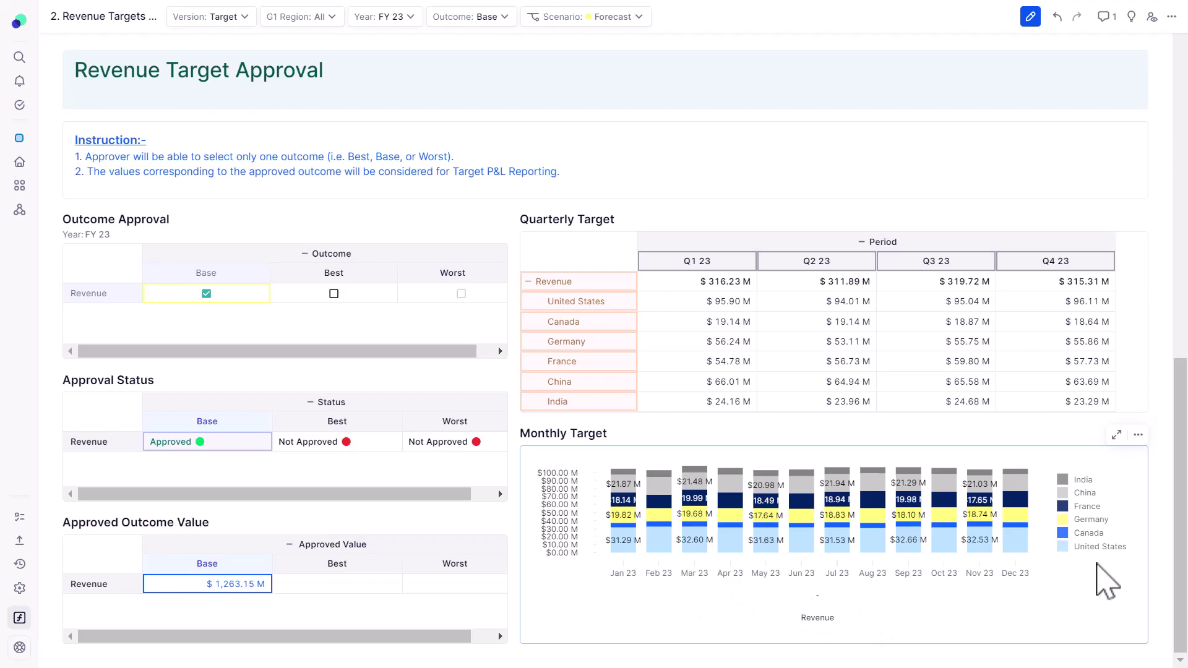
pyautogui.scroll(15, 1104, 581)
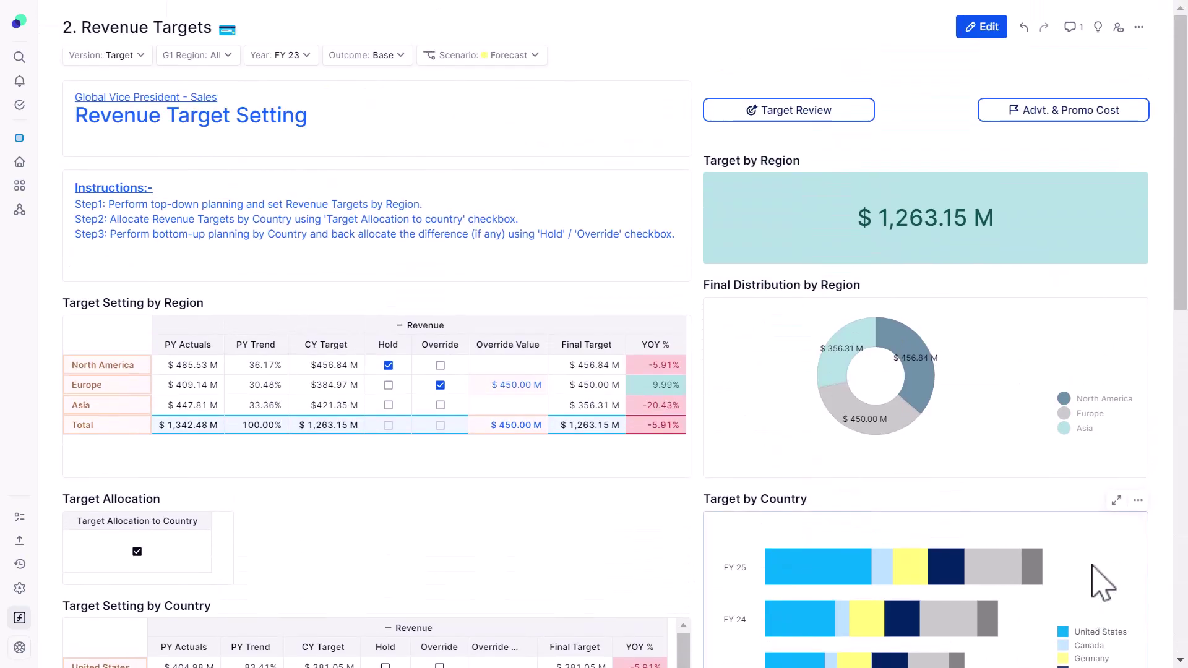
# - Go to the 7. Corporate Social Responsibility Expense page via the Social Impact and Reserves Expense card
pyautogui.click(1041, 113)
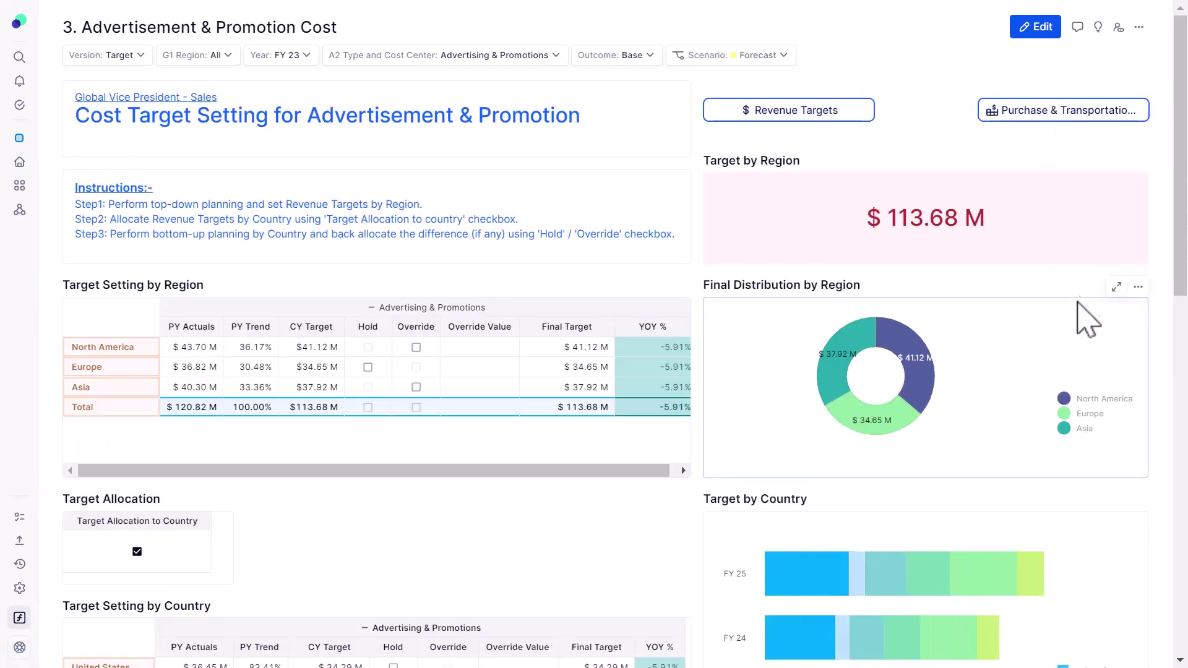
pyautogui.moveTo(1182, 179)
pyautogui.mouseDown()
pyautogui.moveTo(1185, 569)
pyautogui.moveTo(1186, 176)
pyautogui.mouseUp()
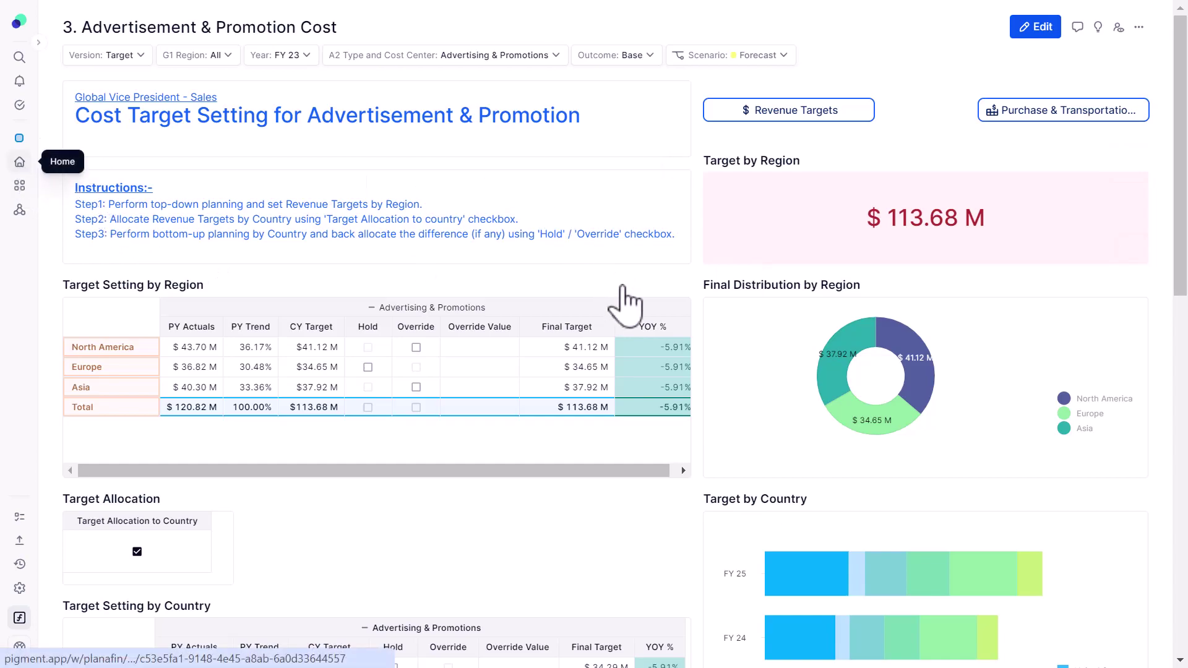
pyautogui.scroll(-4, 751, 344)
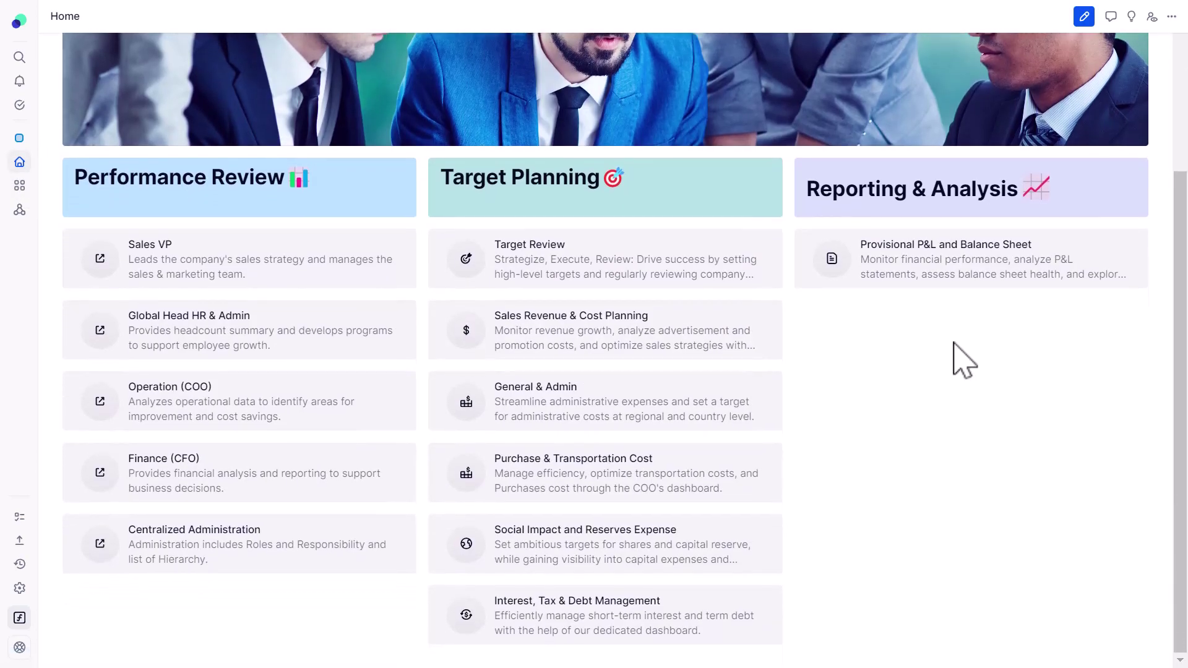
pyautogui.click(588, 559)
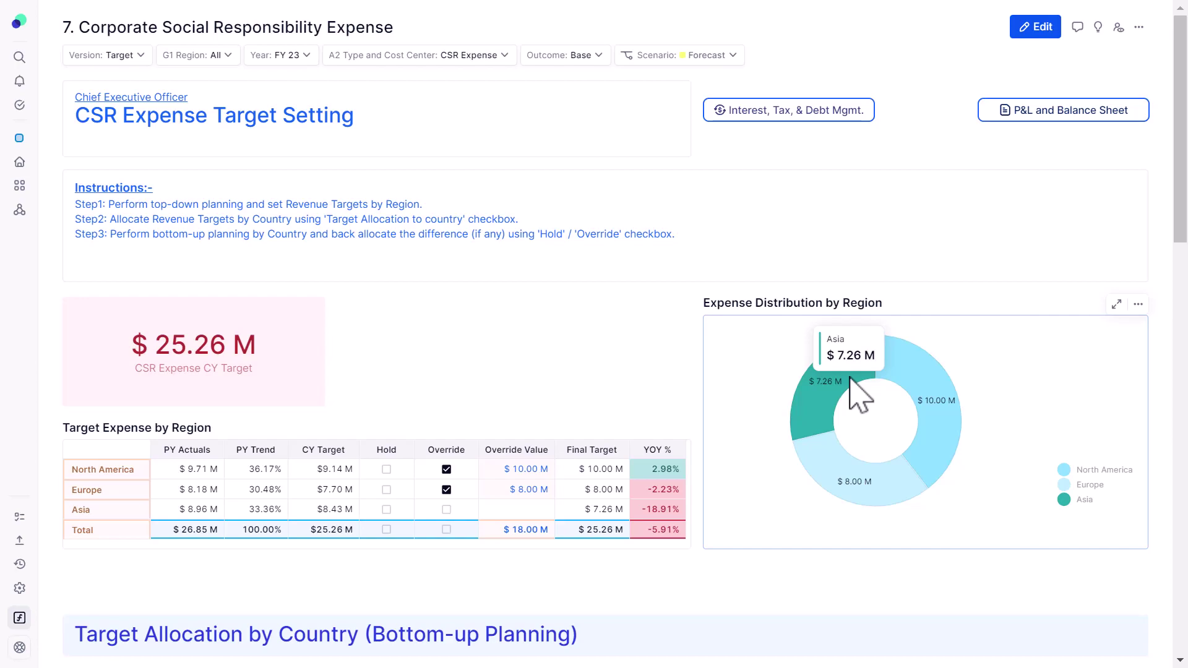
pyautogui.moveTo(1181, 225); pyautogui.dragTo(1185, 387)
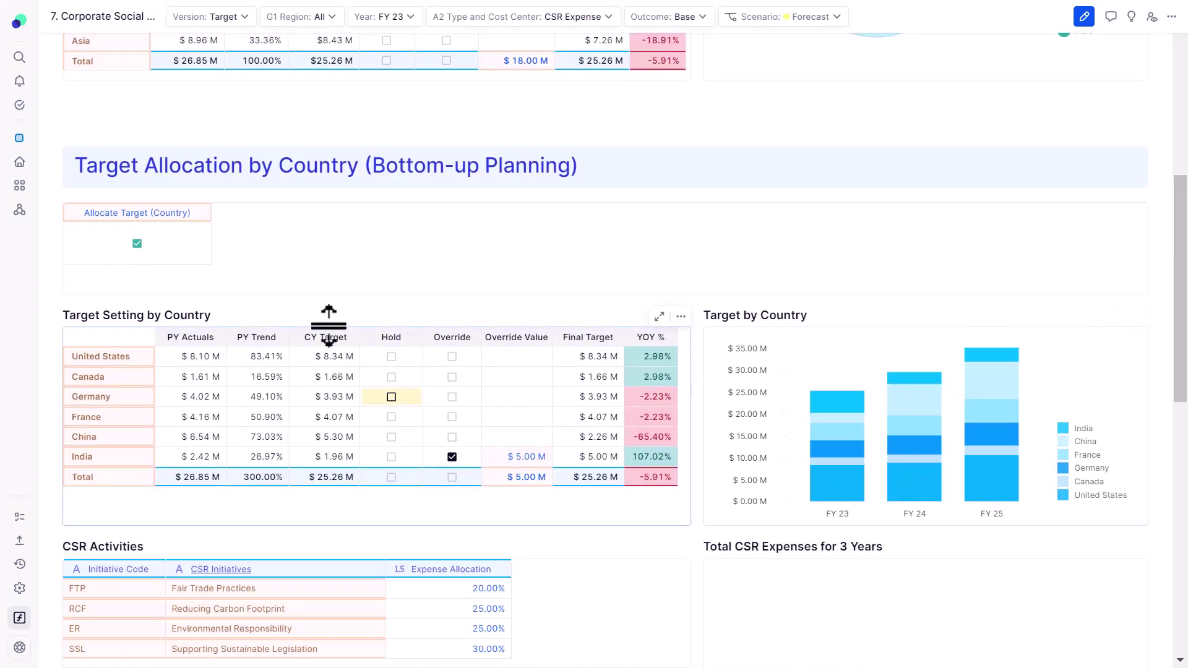
pyautogui.moveTo(1185, 224); pyautogui.dragTo(1185, 379)
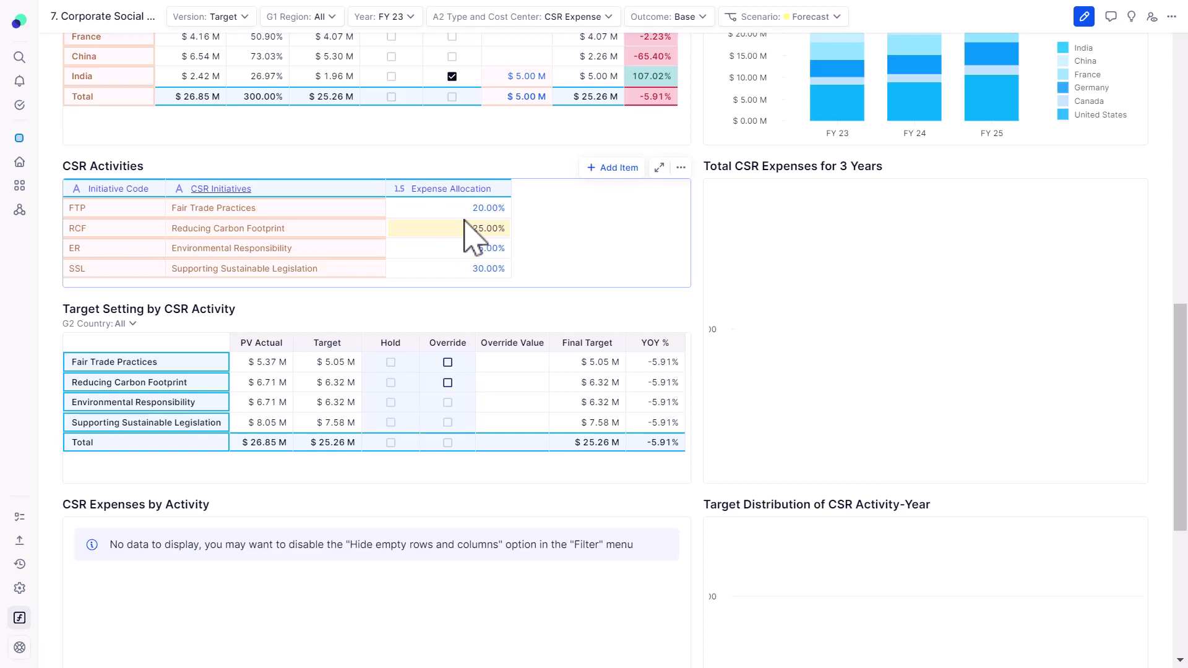
pyautogui.scroll(3, 411, 185)
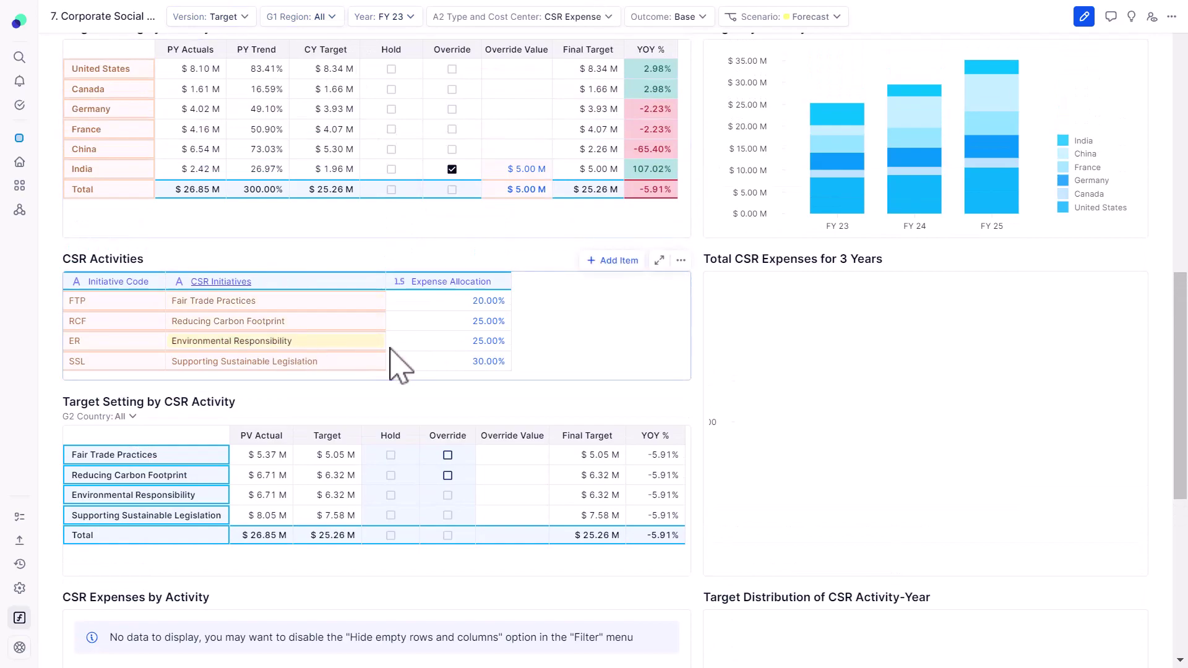
pyautogui.moveTo(474, 302); pyautogui.dragTo(477, 370)
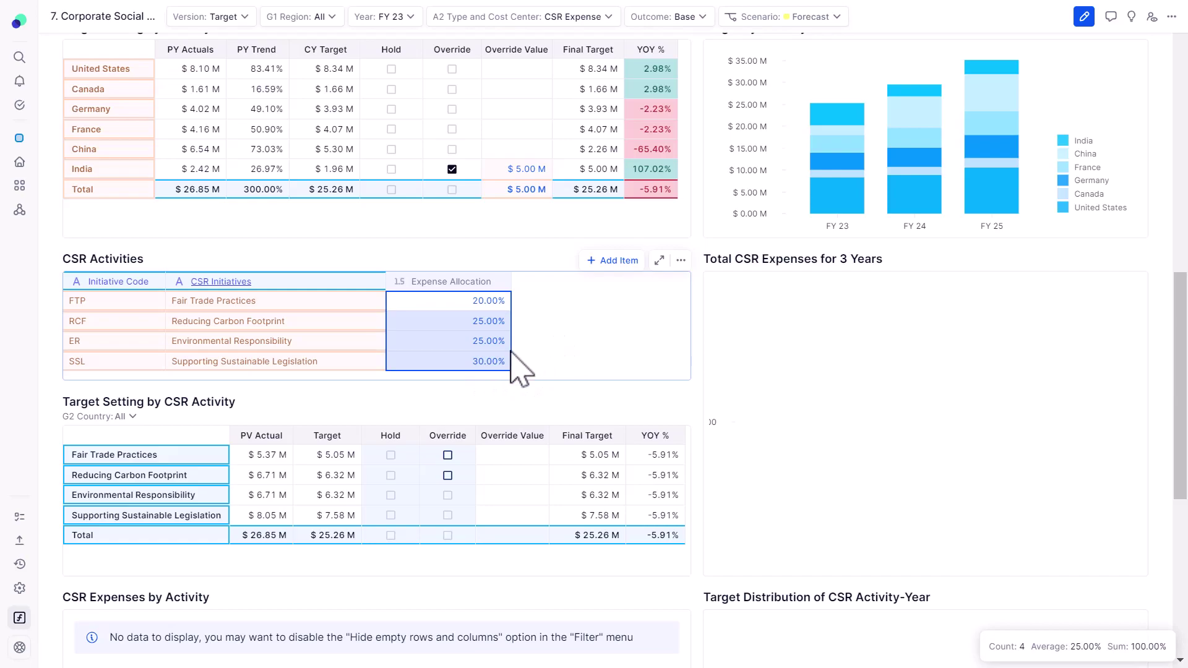
pyautogui.scroll(3, 513, 337)
pyautogui.scroll(5, 513, 333)
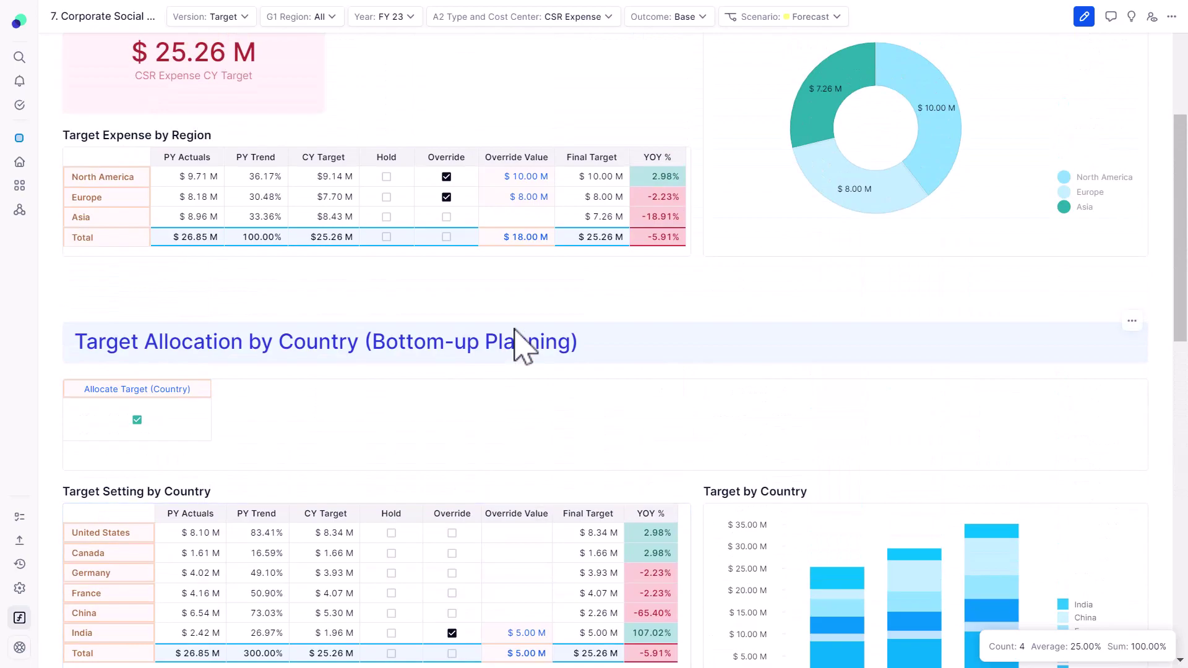
pyautogui.scroll(-3, 514, 338)
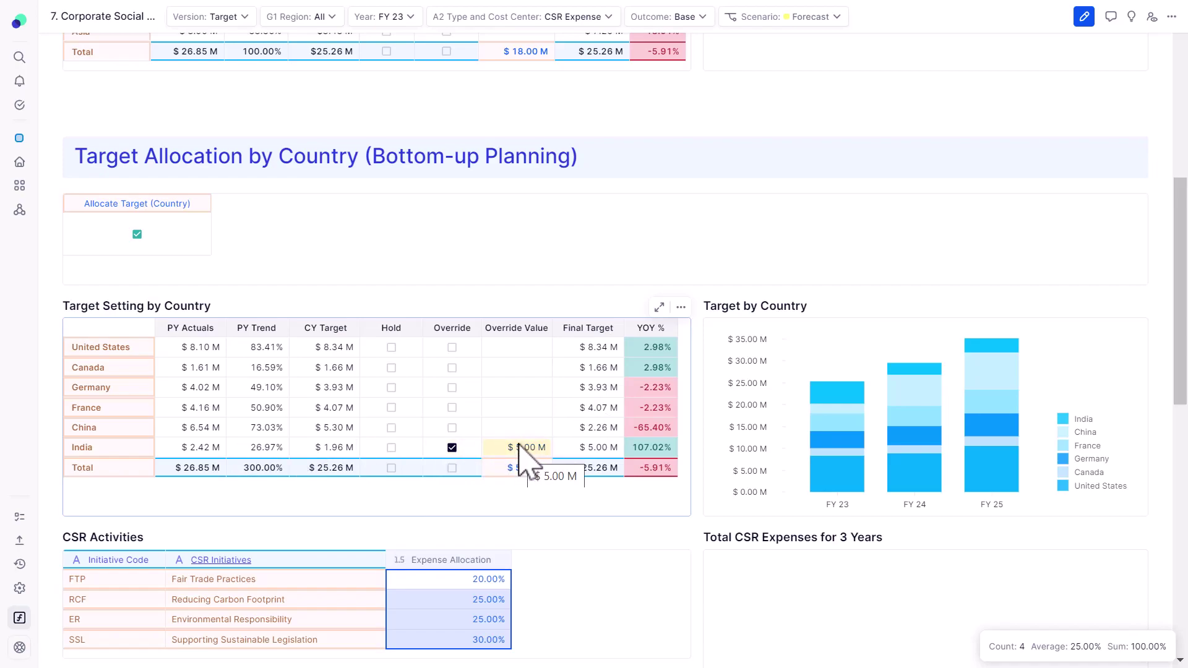
# - Override United States at $3.00 M, raising Canada's Final Target to $7.00 M
pyautogui.click(452, 347)
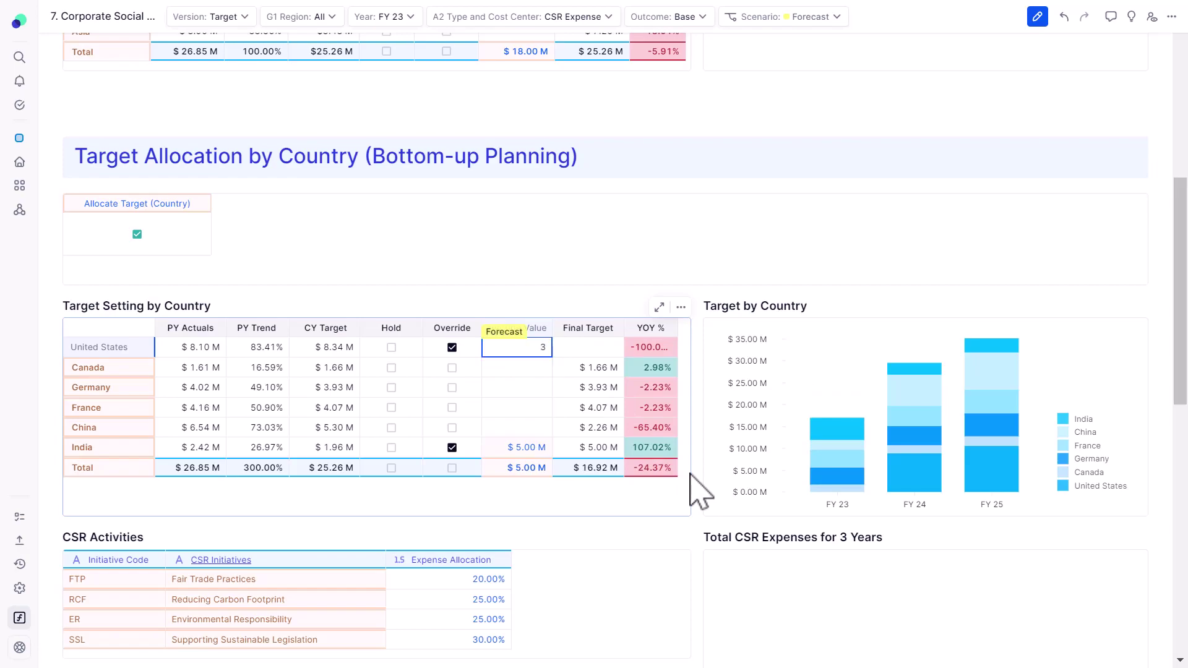
pyautogui.press('Return')
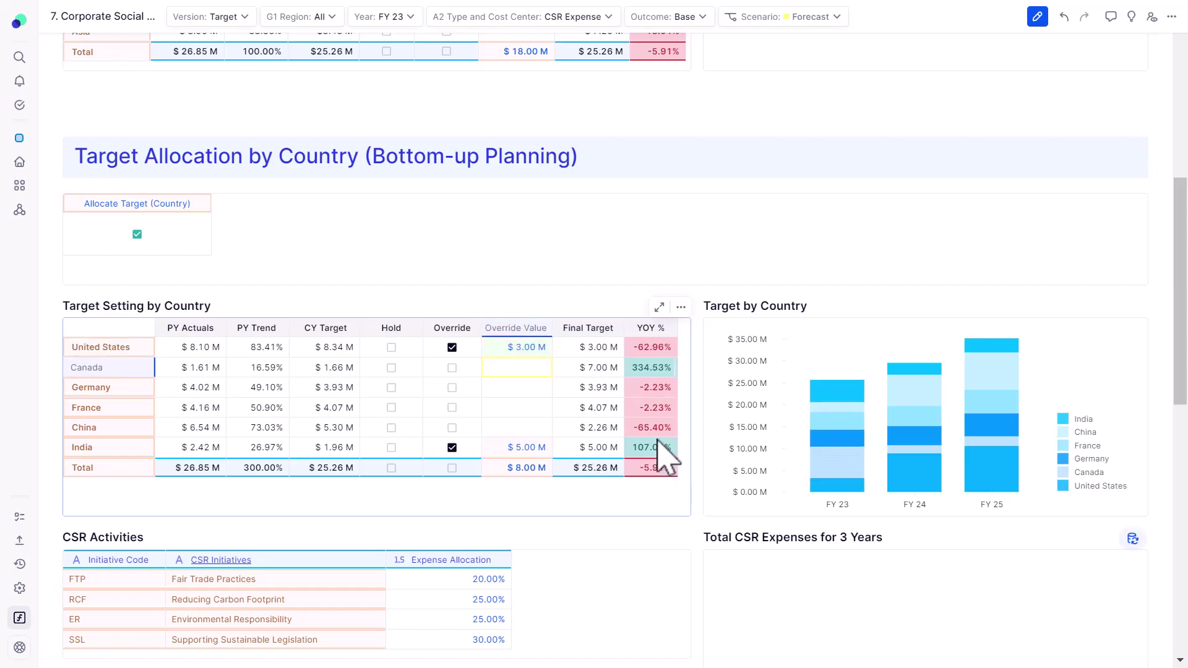
pyautogui.scroll(-2, 554, 491)
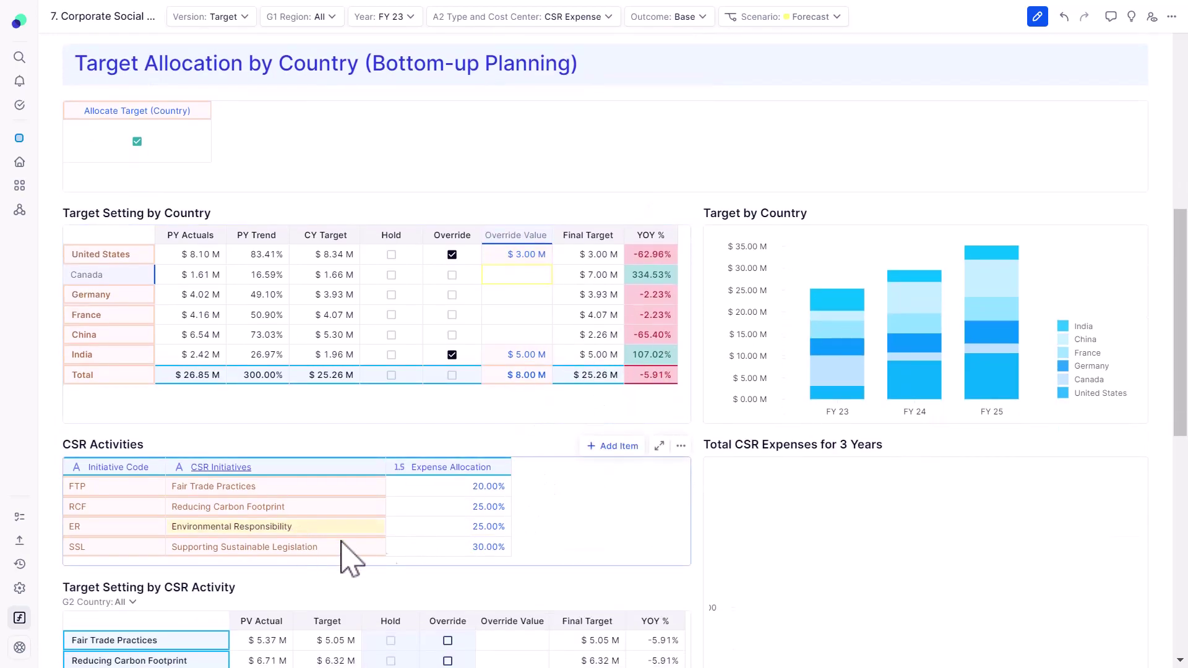
# - Add and save a new CSR activity with code FHE named Foster Home Expenses
pyautogui.click(615, 446)
pyautogui.click(717, 508)
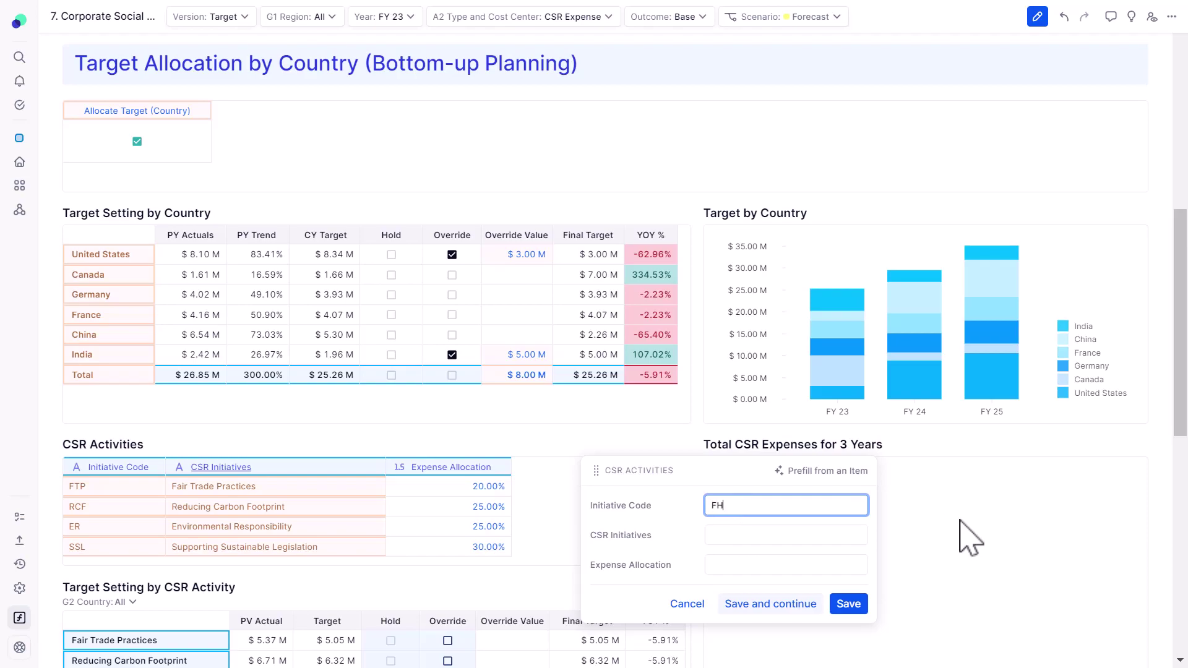
pyautogui.click(750, 537)
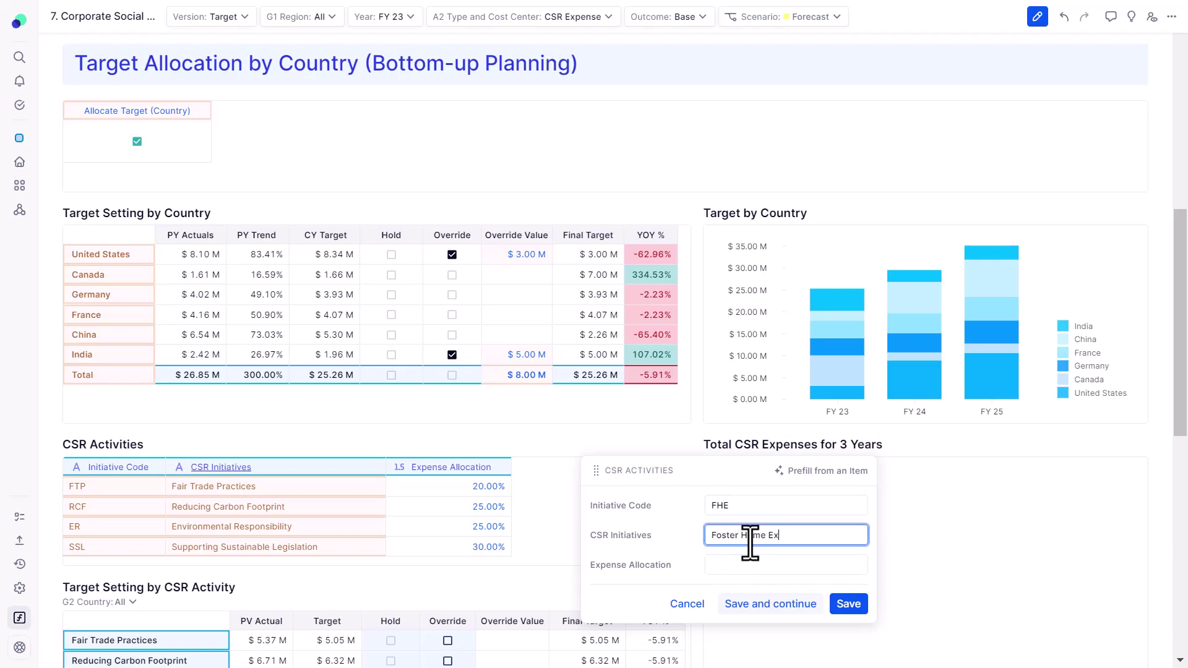
pyautogui.click(731, 564)
pyautogui.click(854, 606)
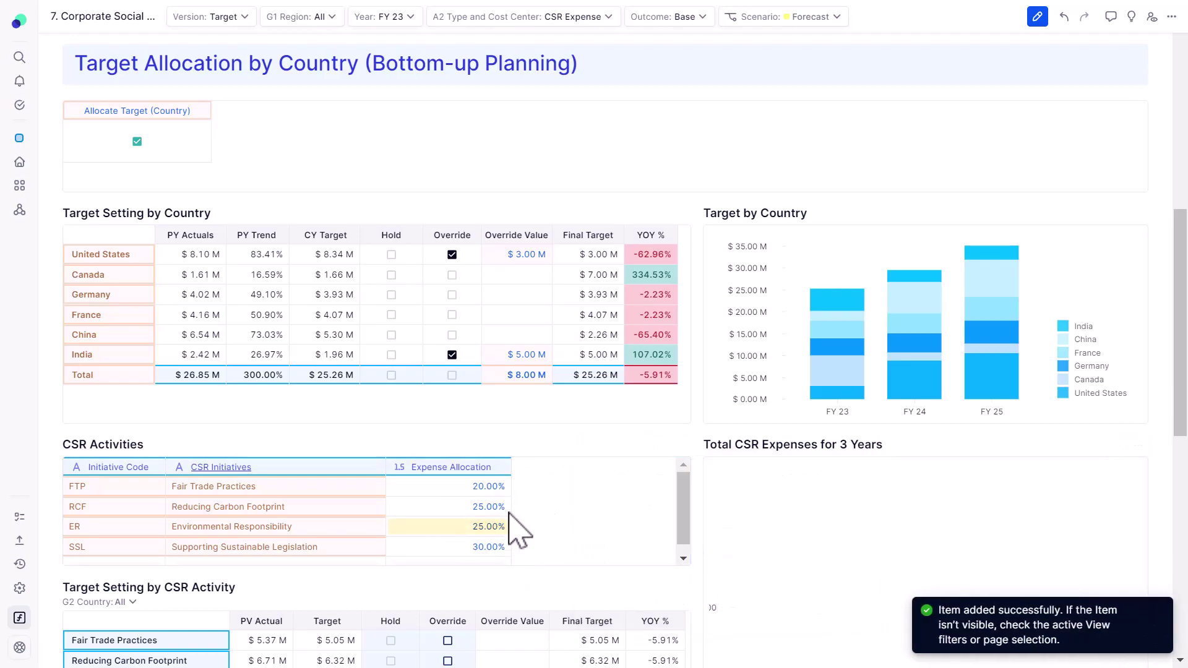
pyautogui.scroll(-1, 525, 523)
# - Set Supporting Sustainable Legislation to 20% so allocations with FHE's 10% total 100%
pyautogui.click(659, 446)
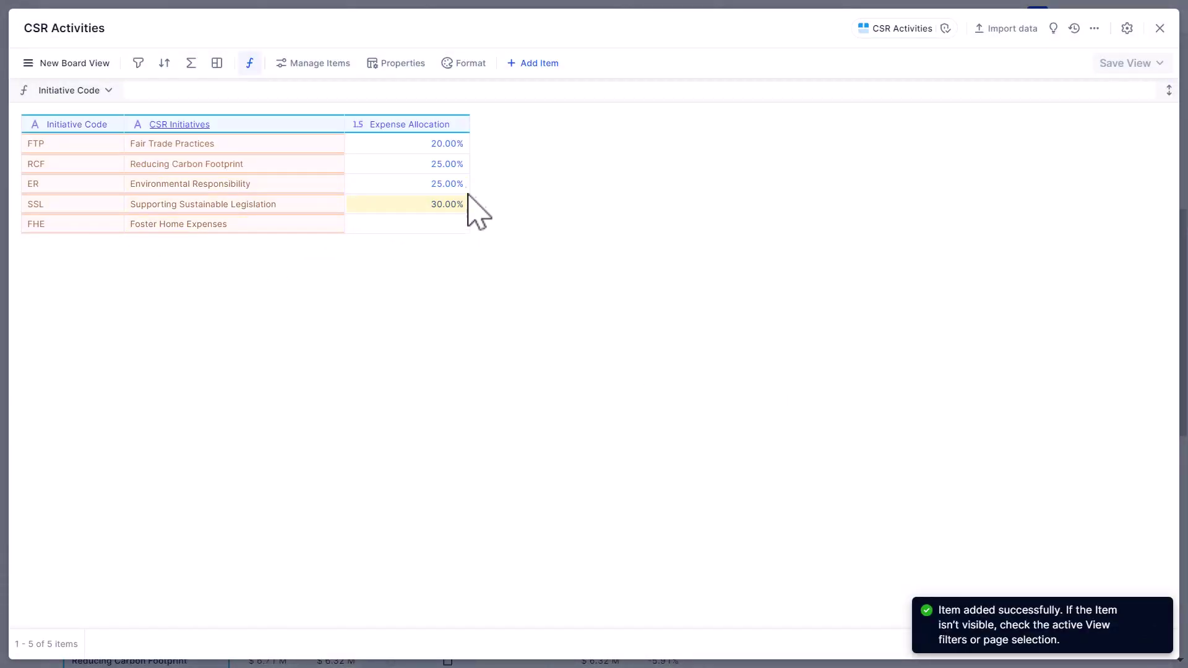
pyautogui.click(430, 144)
pyautogui.moveTo(431, 157); pyautogui.dragTo(446, 212)
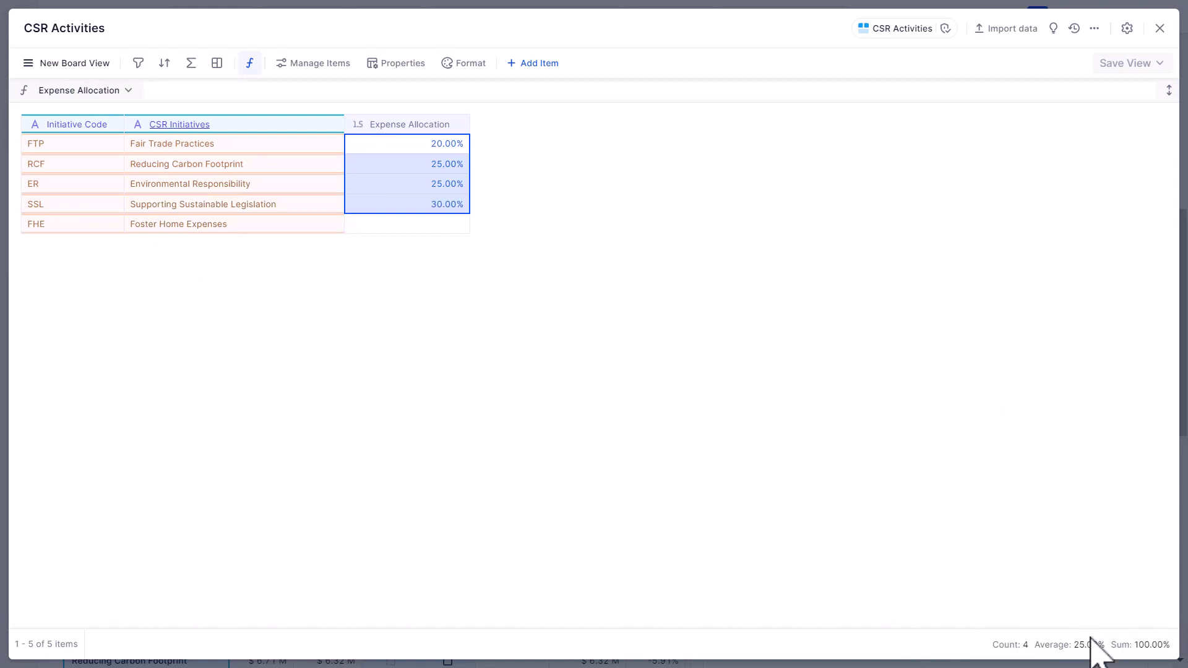
pyautogui.click(420, 206)
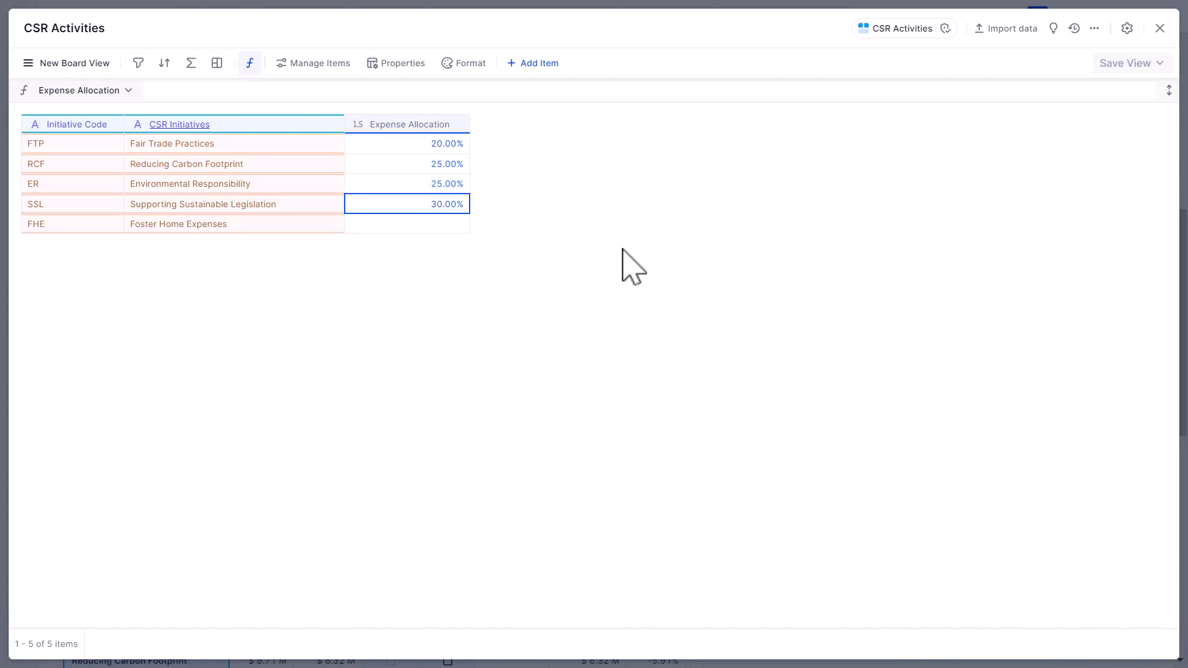
pyautogui.write('20')
pyautogui.press('Return')
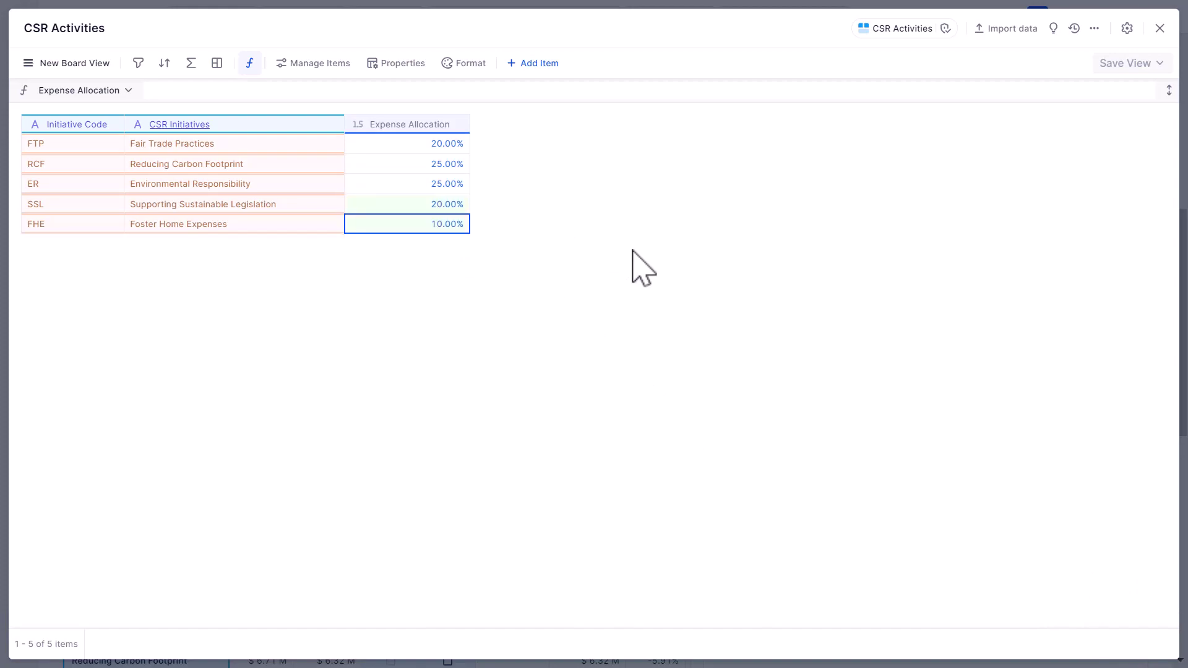
pyautogui.moveTo(433, 146); pyautogui.dragTo(436, 224)
pyautogui.click(1162, 36)
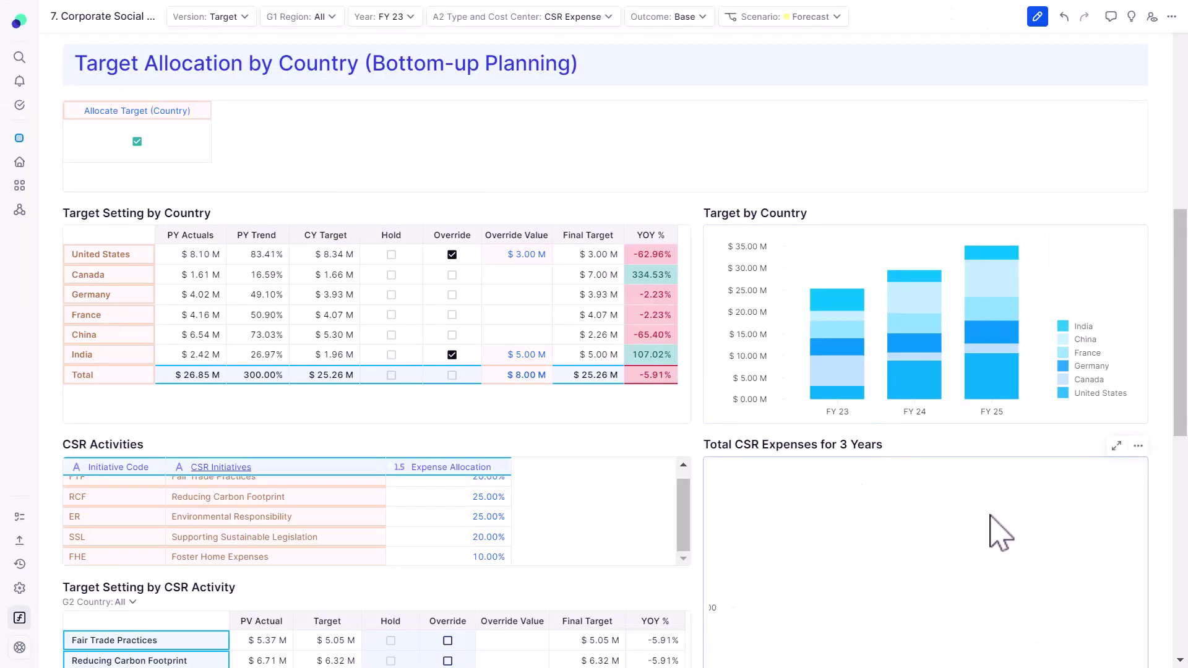
# - Approve the CSR Expense Base outcome at $25.26 M
pyautogui.moveTo(1184, 334); pyautogui.dragTo(1184, 436)
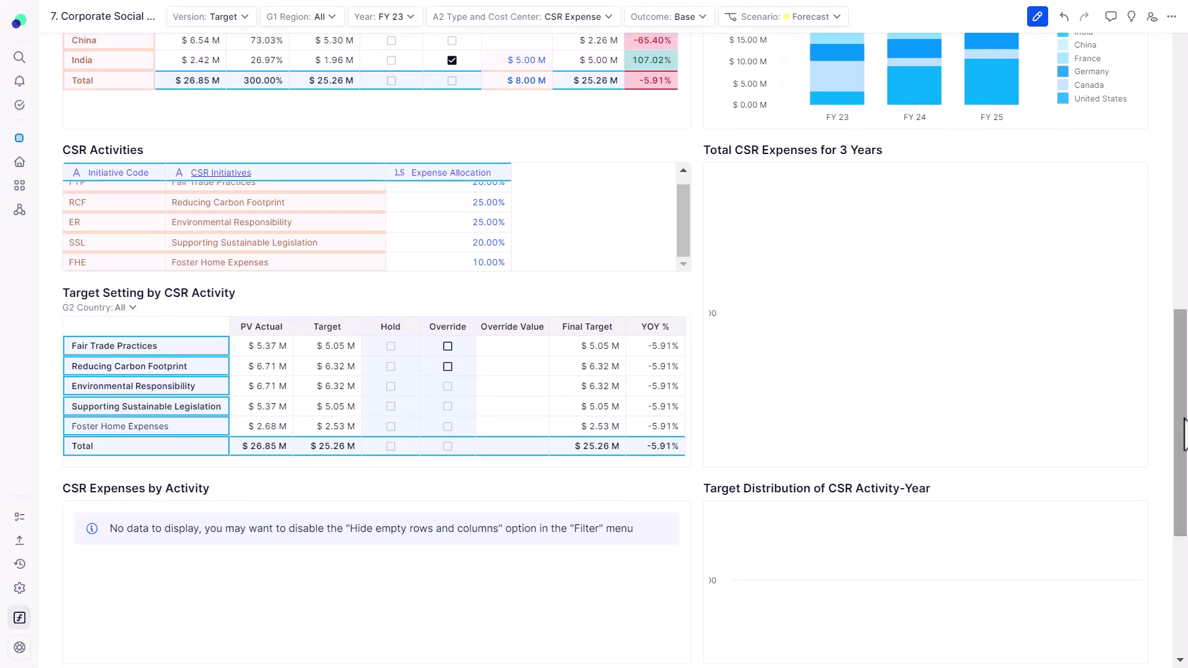
pyautogui.moveTo(1182, 416); pyautogui.dragTo(1185, 578)
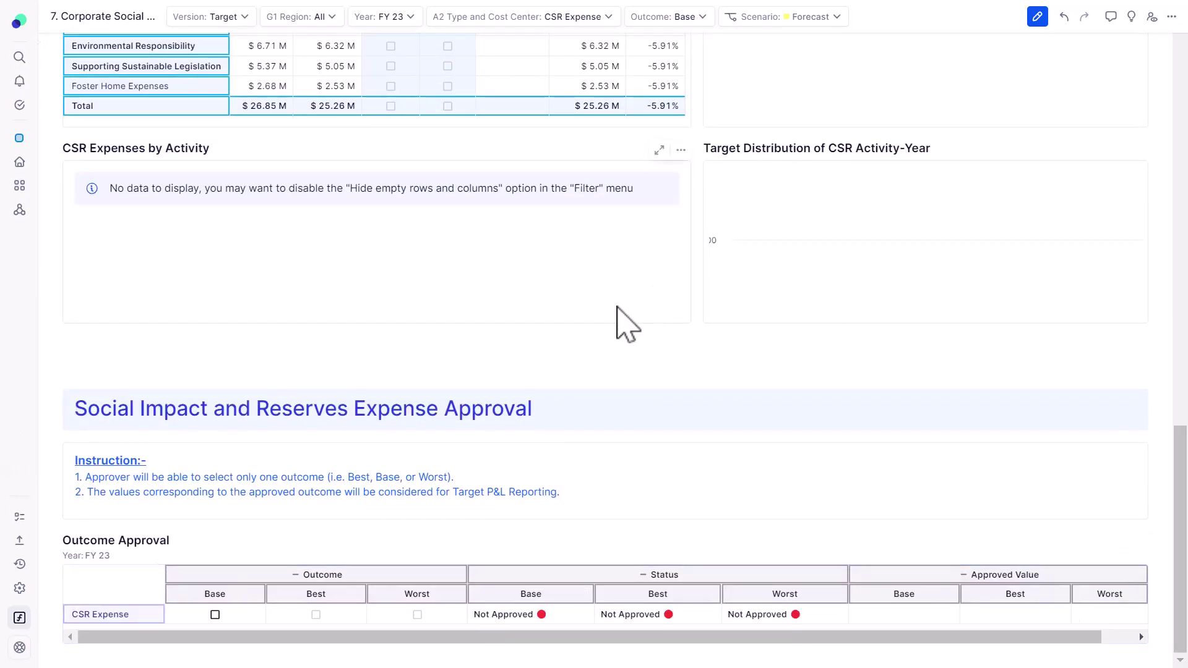
pyautogui.click(214, 615)
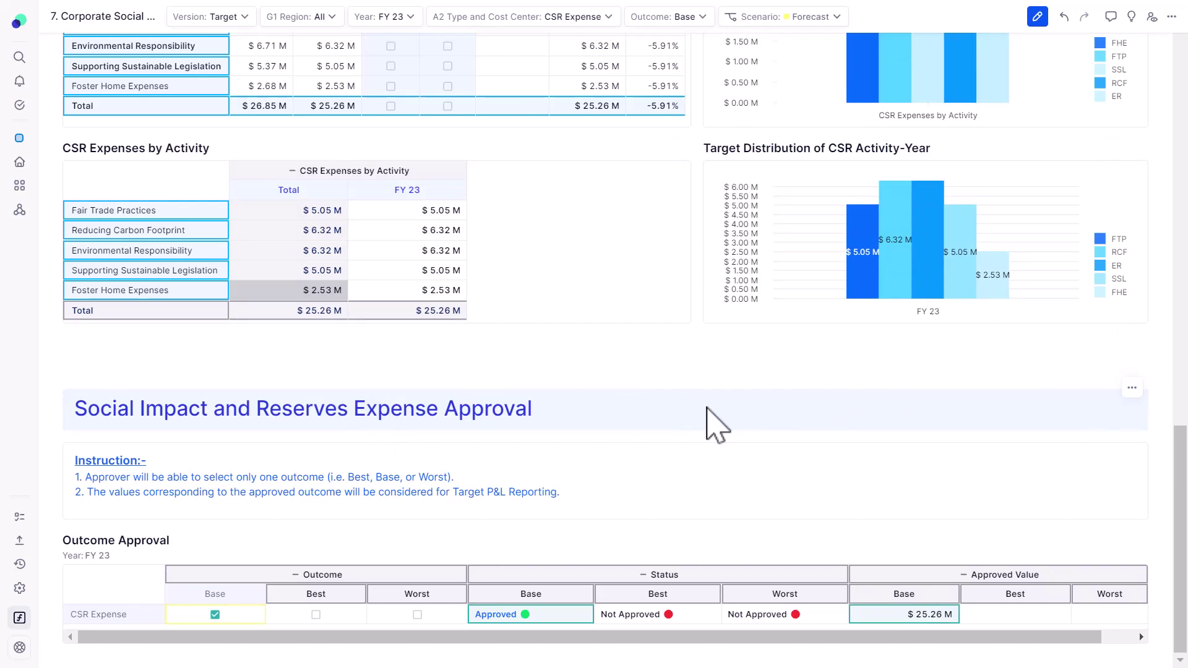
pyautogui.scroll(20, 705, 408)
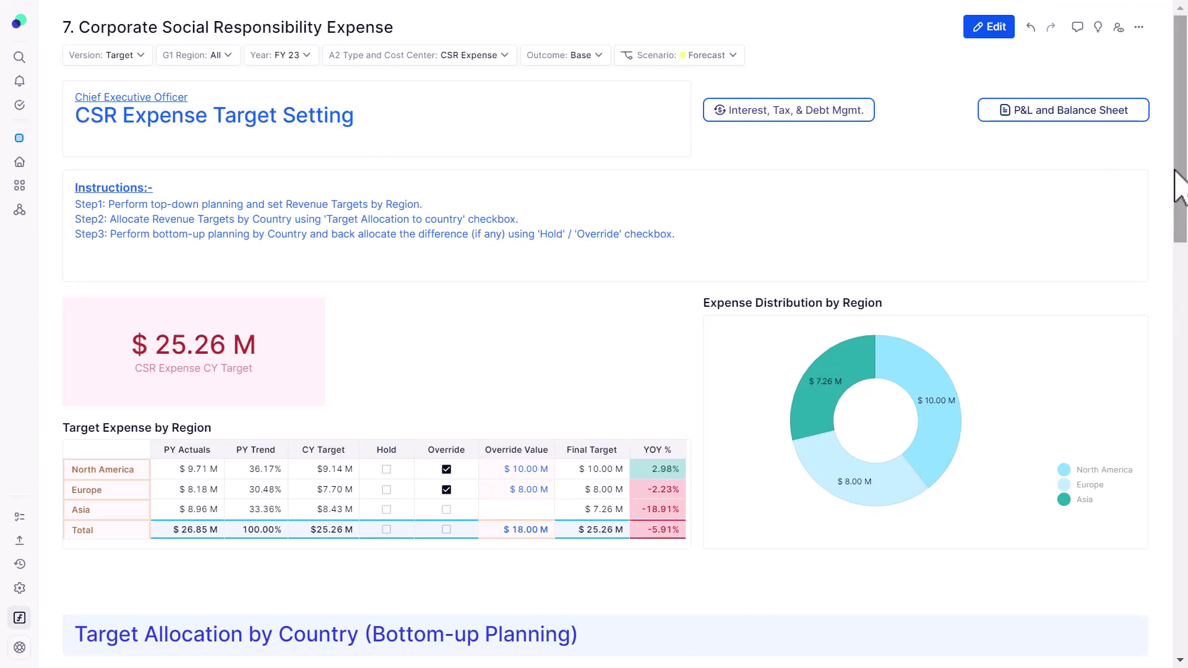
# - Go to the 6. Interest, Tax & Debt Management board, showing an 8.00% FY 23 short-term interest rate
pyautogui.moveTo(1179, 186); pyautogui.dragTo(1087, 219)
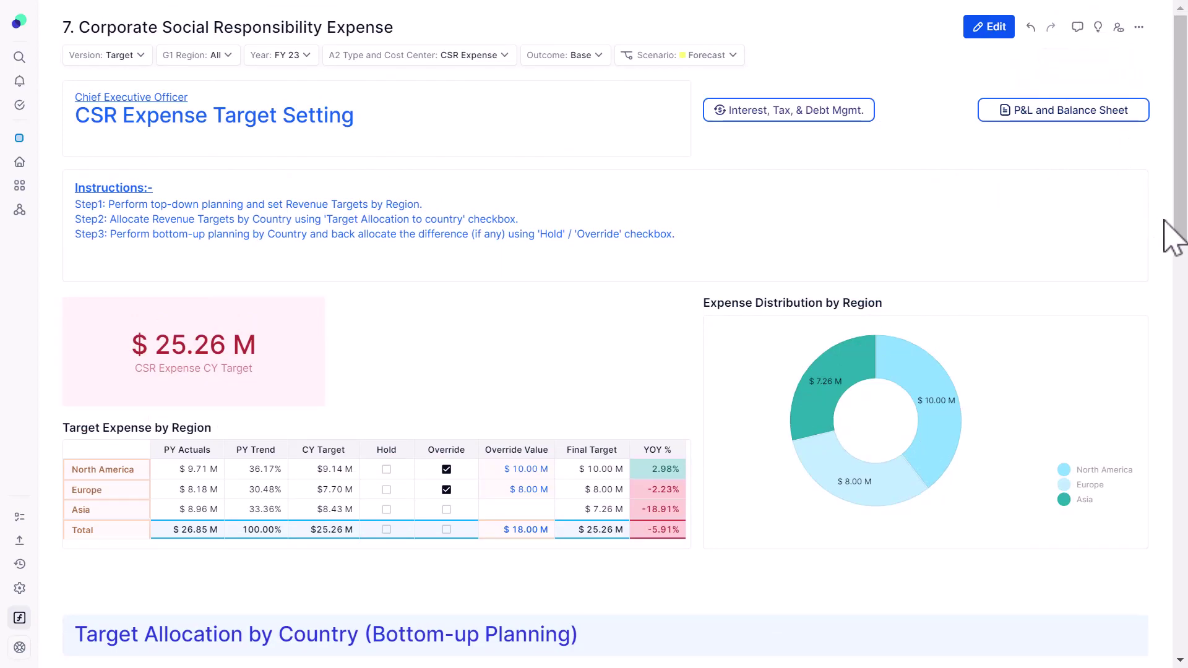
pyautogui.moveTo(1181, 238); pyautogui.dragTo(1183, 180)
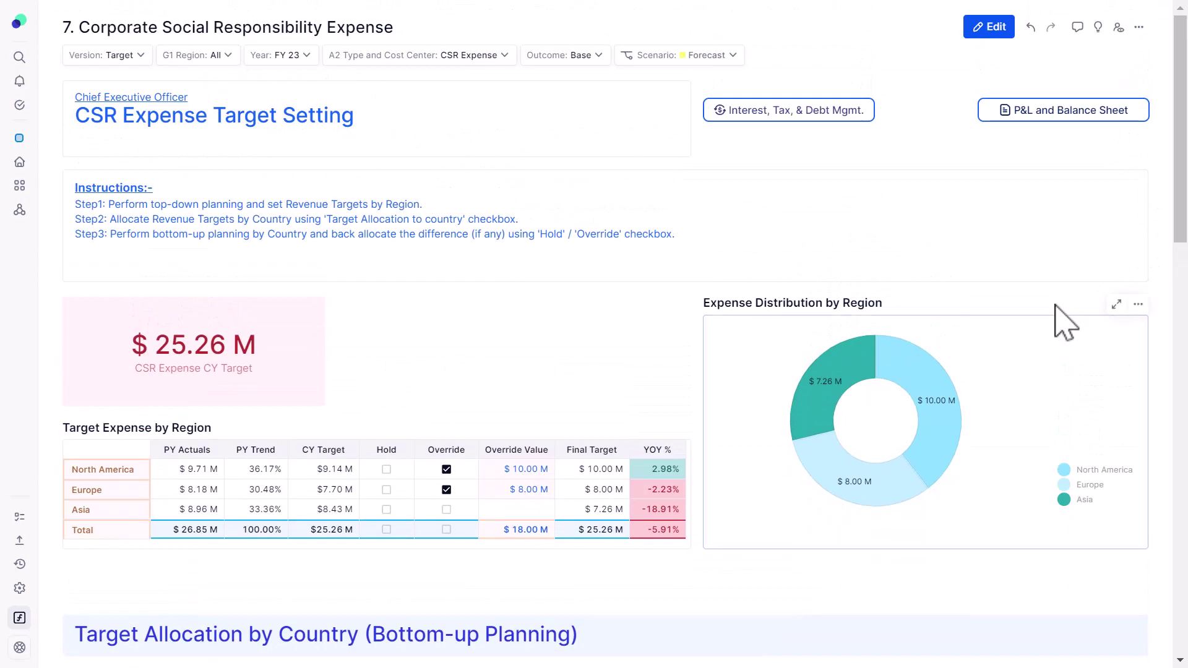
pyautogui.click(781, 114)
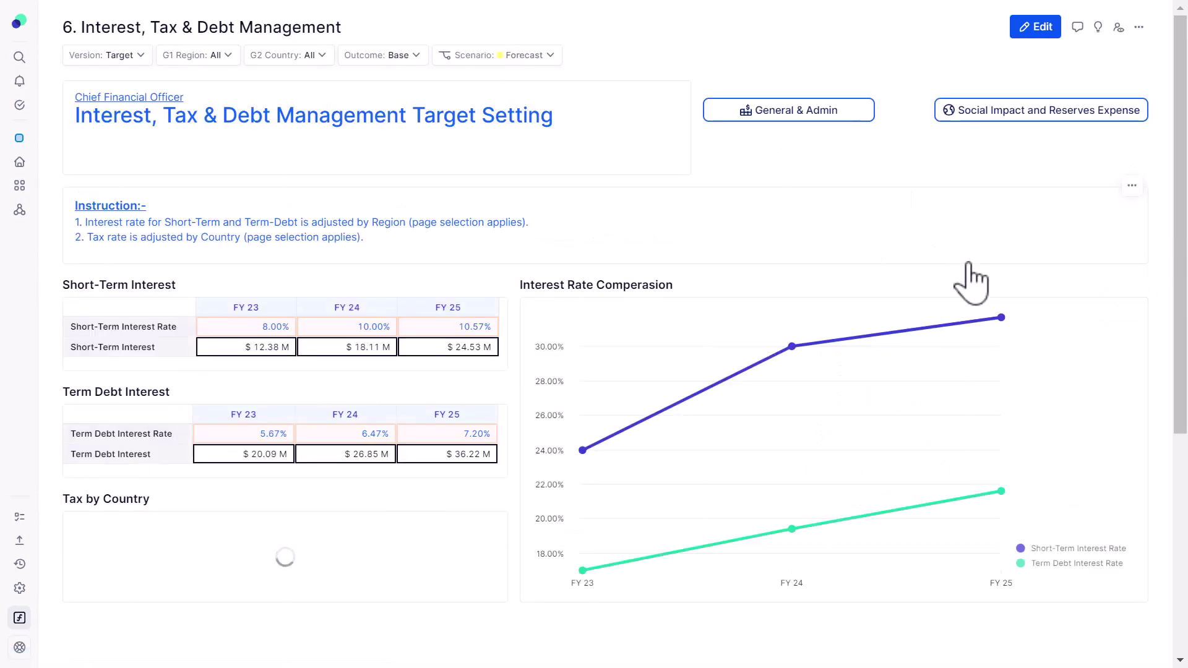
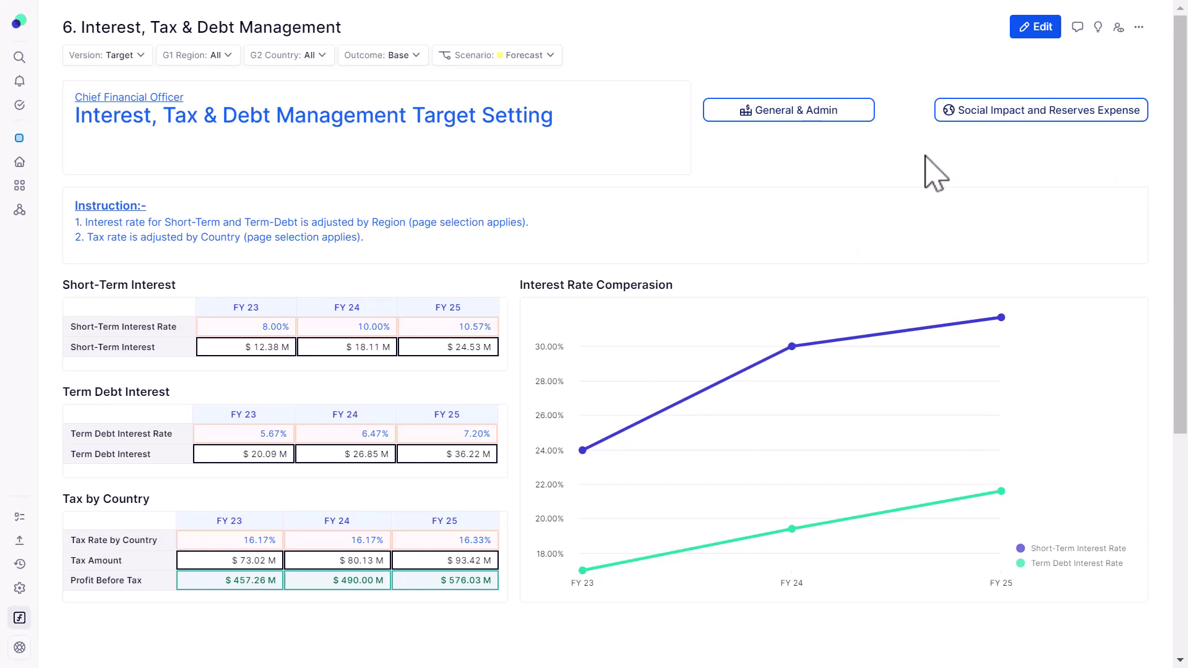
# - Filter the Interest, Tax & Debt page to Region North America and Country United States
pyautogui.moveTo(1098, 30)
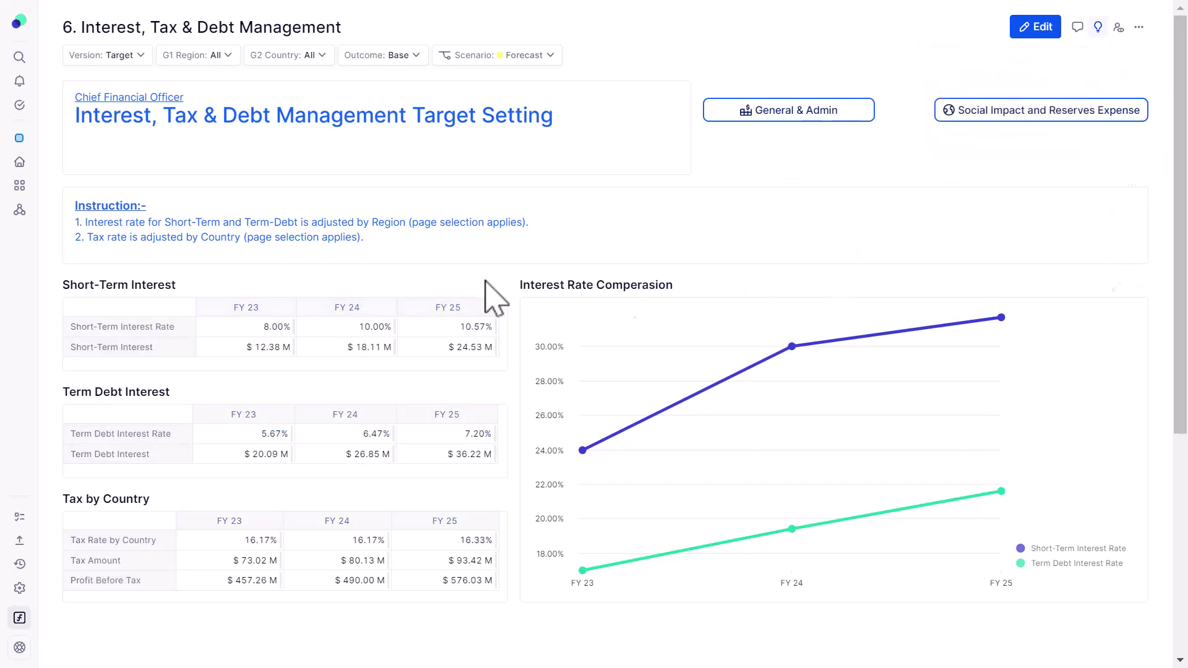
pyautogui.click(197, 55)
pyautogui.click(184, 120)
pyautogui.click(508, 81)
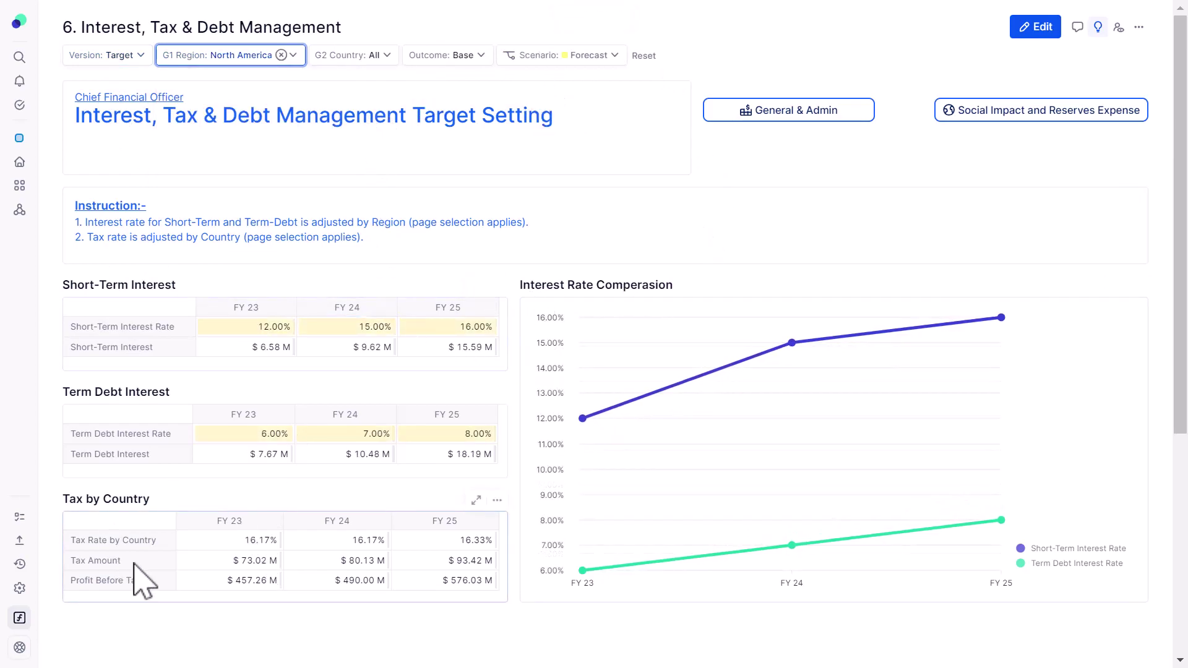
pyautogui.click(359, 60)
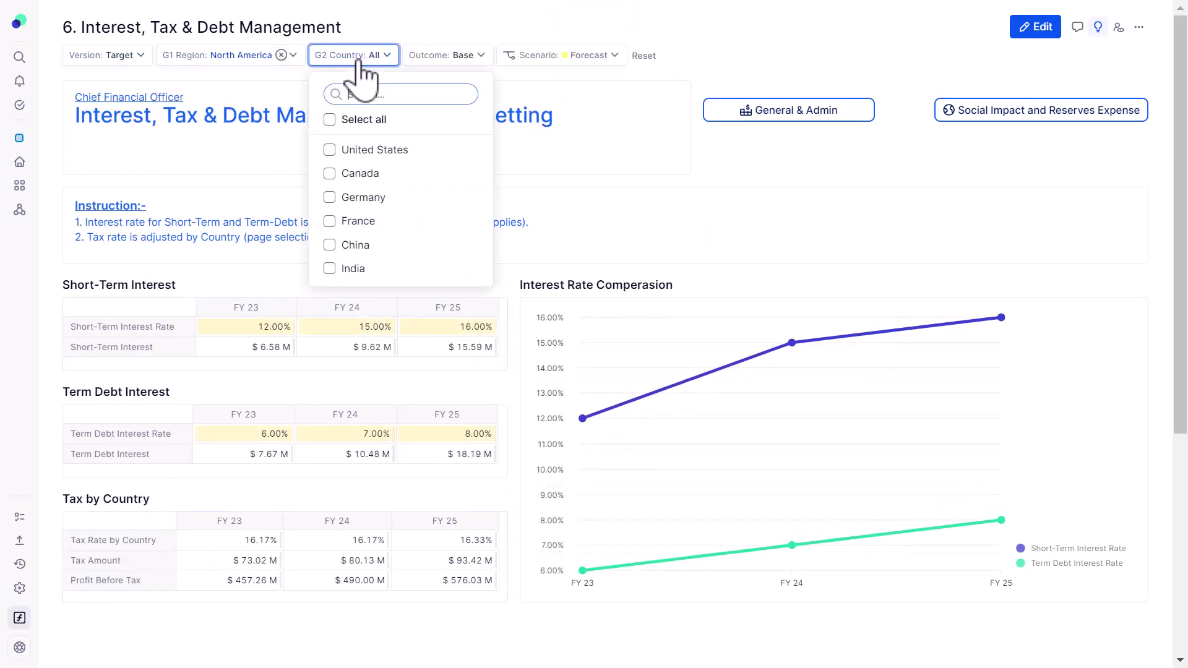
pyautogui.click(330, 151)
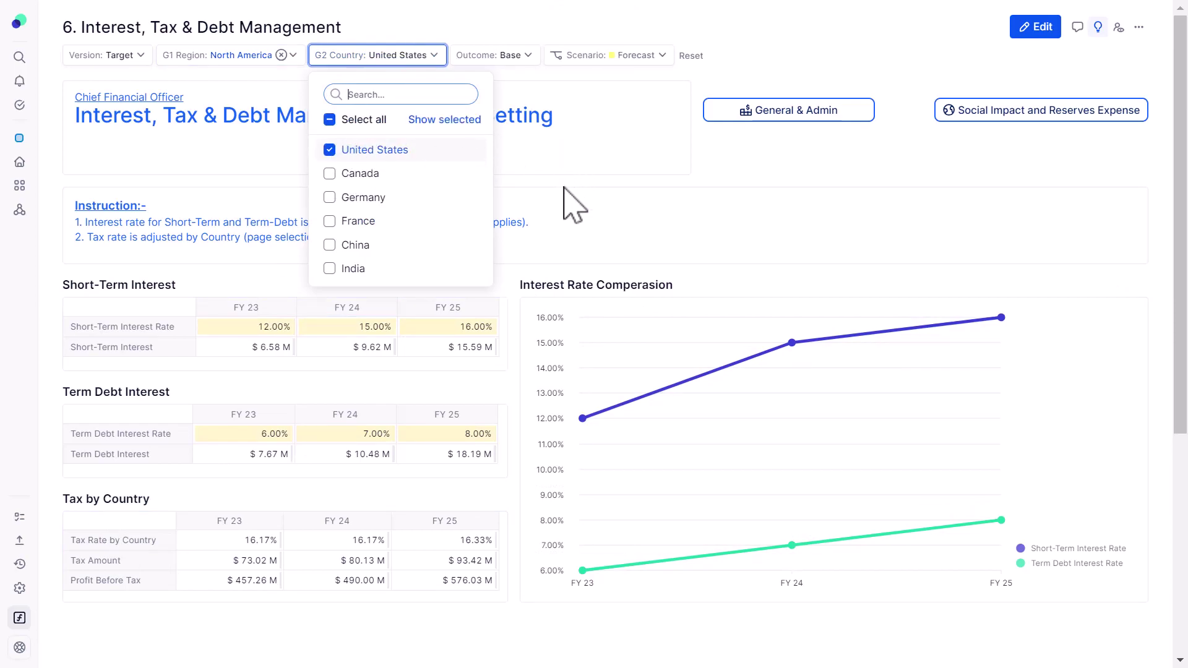
pyautogui.click(674, 185)
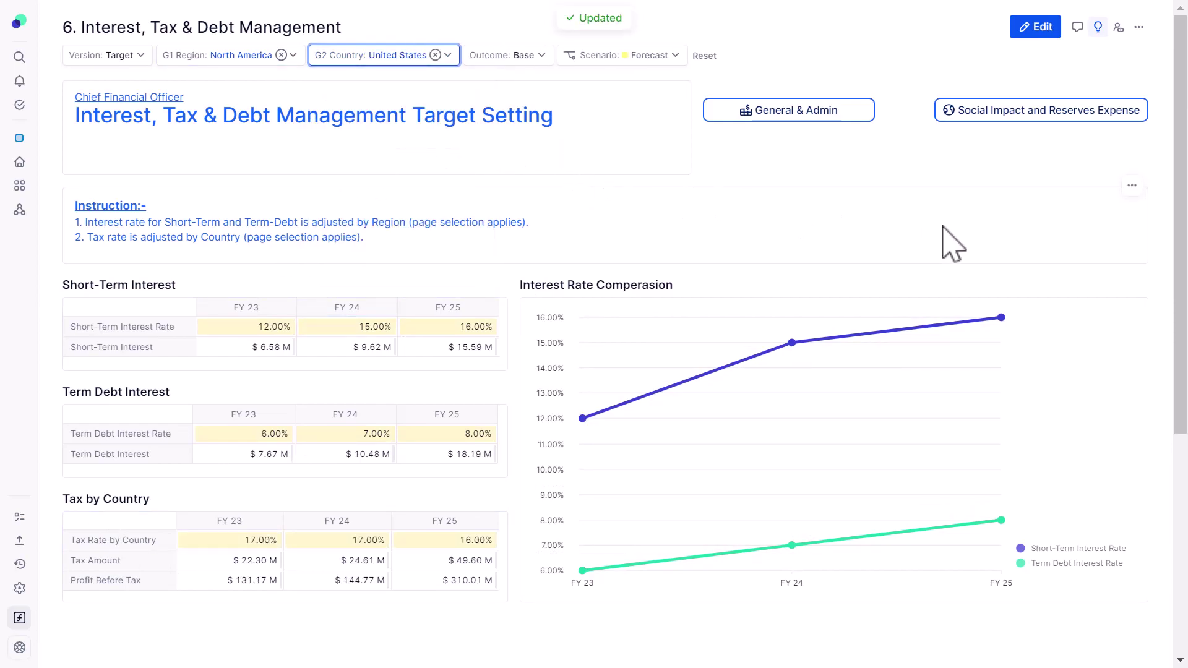
pyautogui.scroll(-3, 948, 242)
# - Enter Short-Term Interest Rates of 15%, 17% and 18% for FY 23–25
pyautogui.scroll(2, 503, 233)
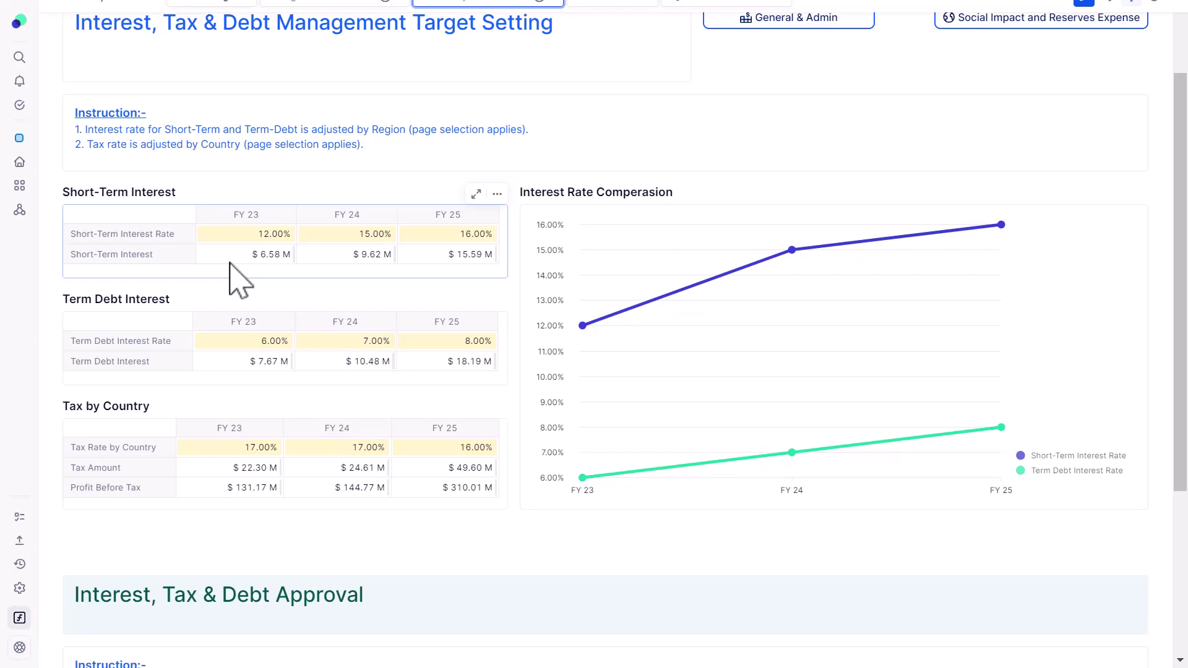
pyautogui.moveTo(623, 341)
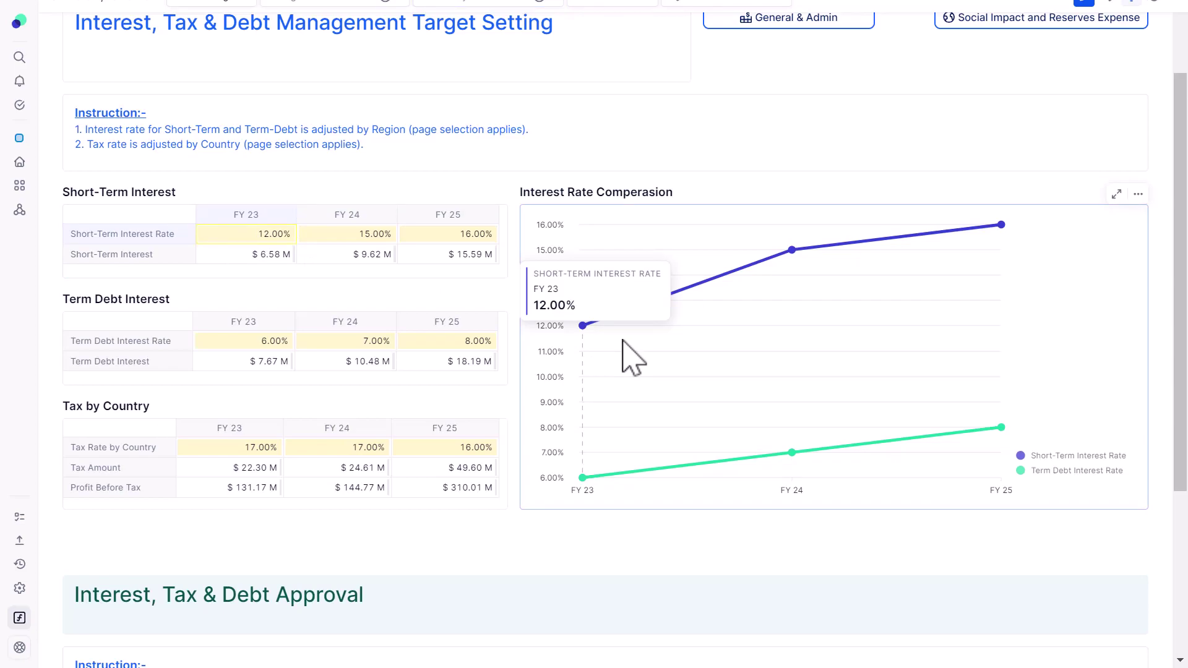
pyautogui.write('15')
pyautogui.press('Tab')
pyautogui.write('17')
pyautogui.press('Tab')
pyautogui.write('18')
pyautogui.press('Tab')
# - Enter Term Debt Interest Rates of 5% for FY 23 and 6% for FY 24
pyautogui.press('Tab')
pyautogui.write('5')
pyautogui.press('Tab')
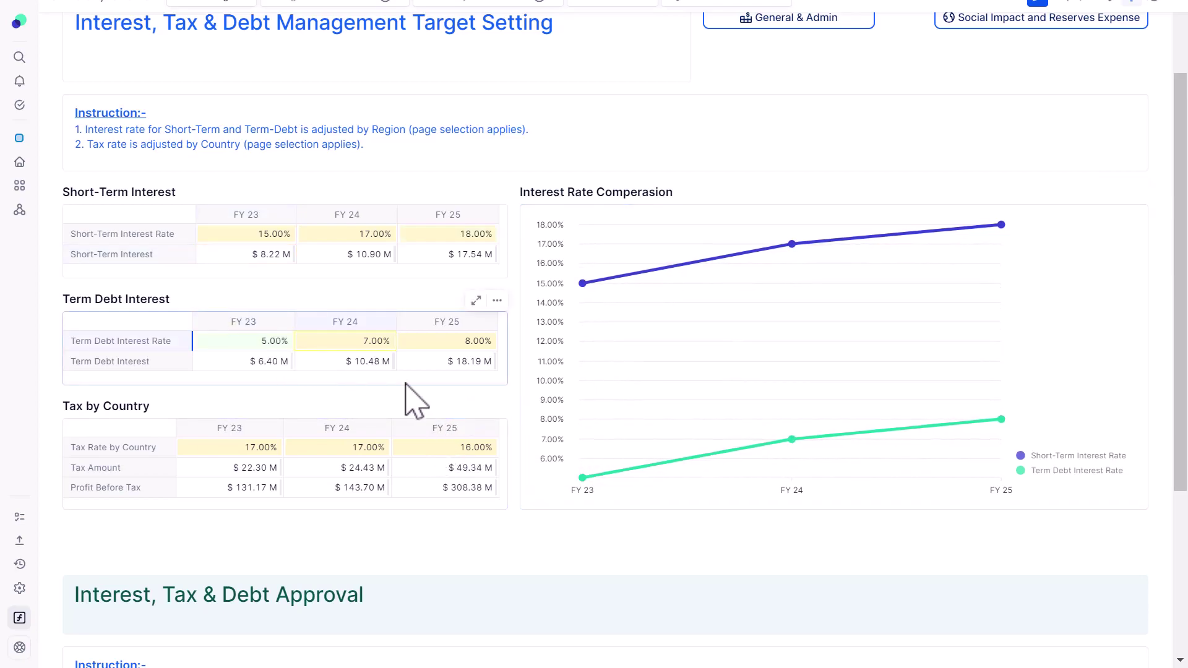
pyautogui.write('6')
pyautogui.press('Tab')
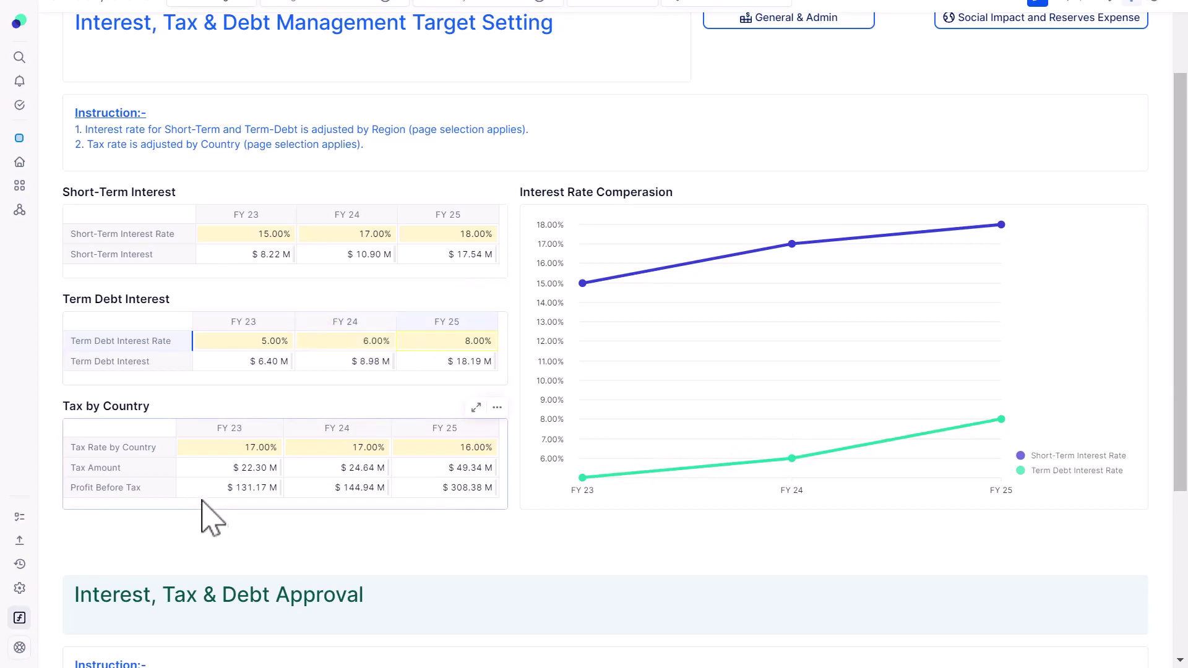
pyautogui.click(243, 446)
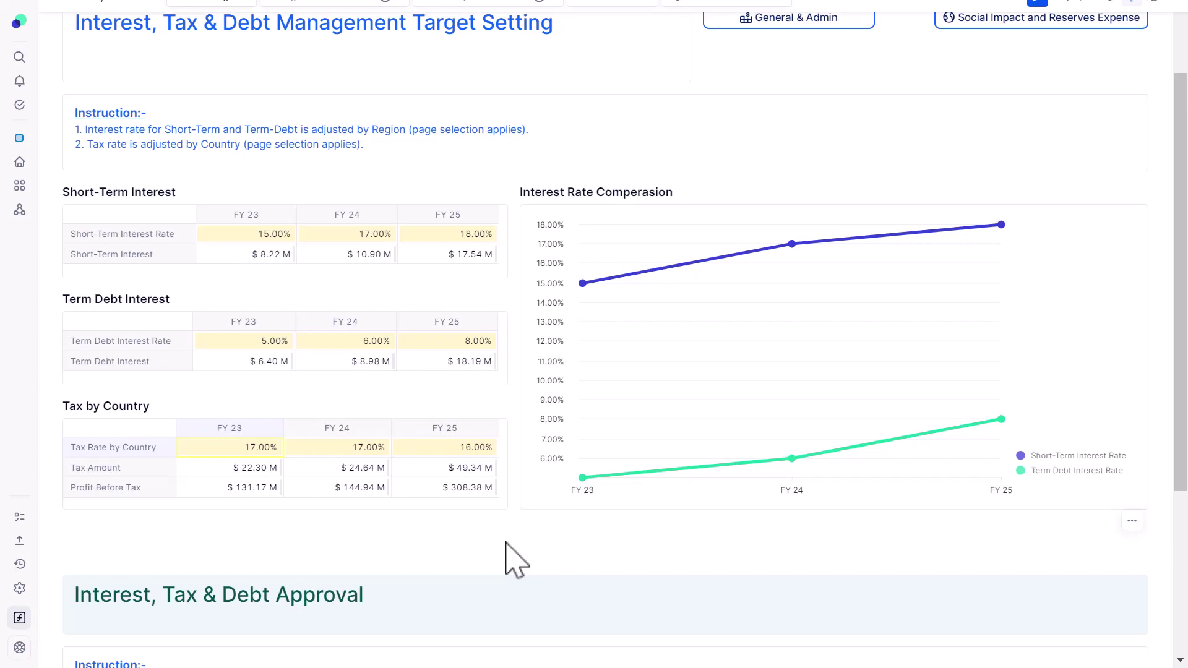
# - Enter United States tax rates of 15%, 18% and 20% for FY 23, FY 24 and FY 25
pyautogui.write('15')
pyautogui.press('Tab')
pyautogui.write('18')
pyautogui.press('Tab')
pyautogui.write('20')
pyautogui.press('Tab')
pyautogui.scroll(-3, 562, 504)
pyautogui.scroll(1, 547, 476)
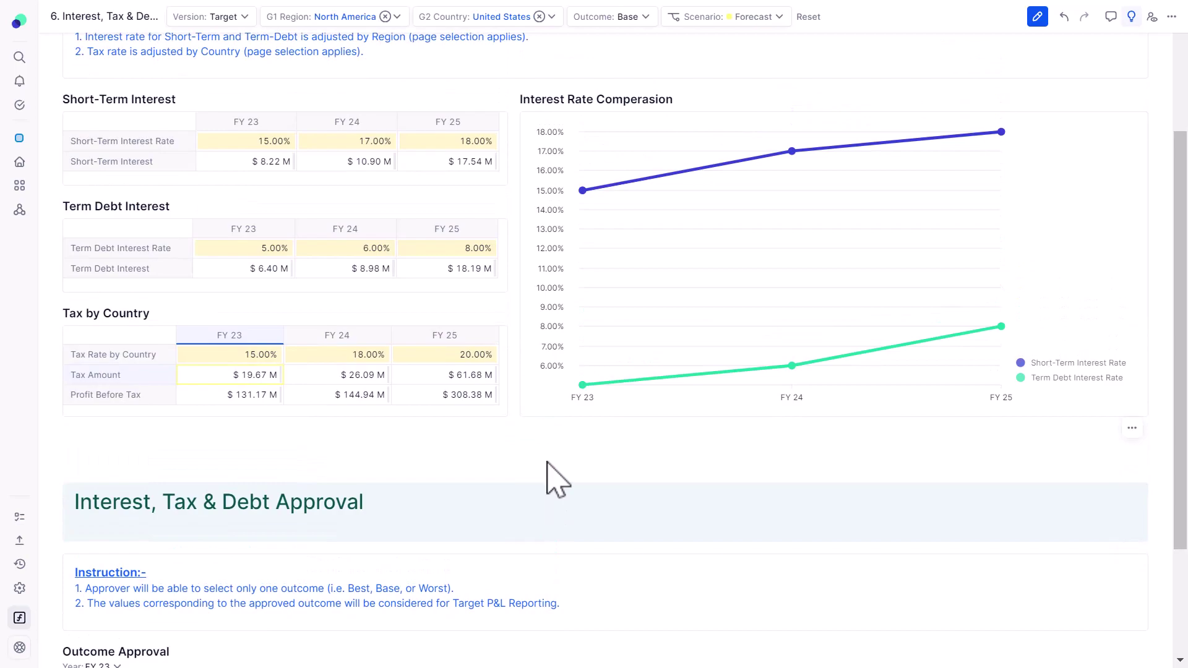
pyautogui.scroll(3, 557, 479)
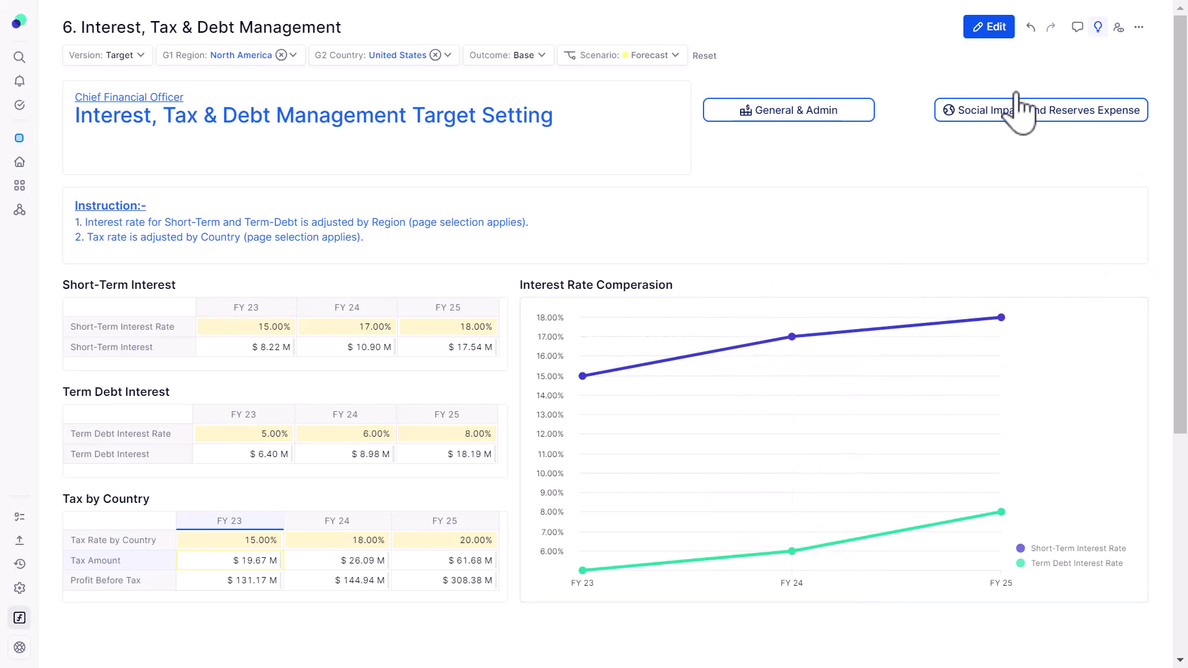
# - Reset the Country and Region filters to All and scroll down to the approval section
pyautogui.click(437, 57)
pyautogui.click(436, 55)
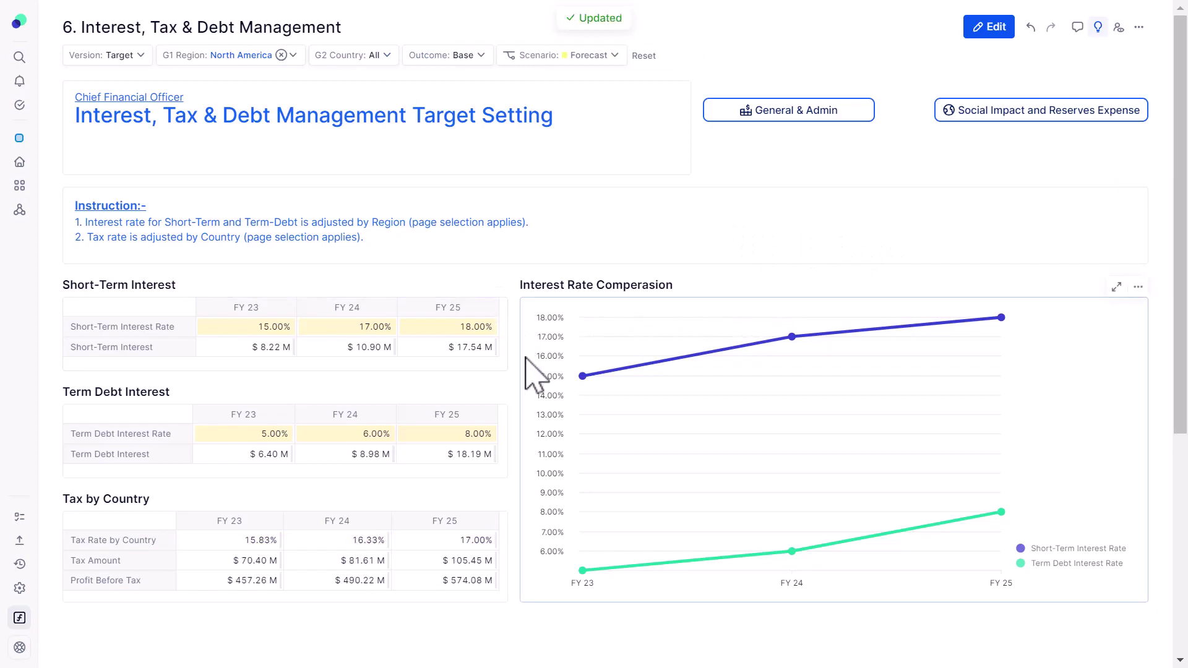
pyautogui.click(281, 55)
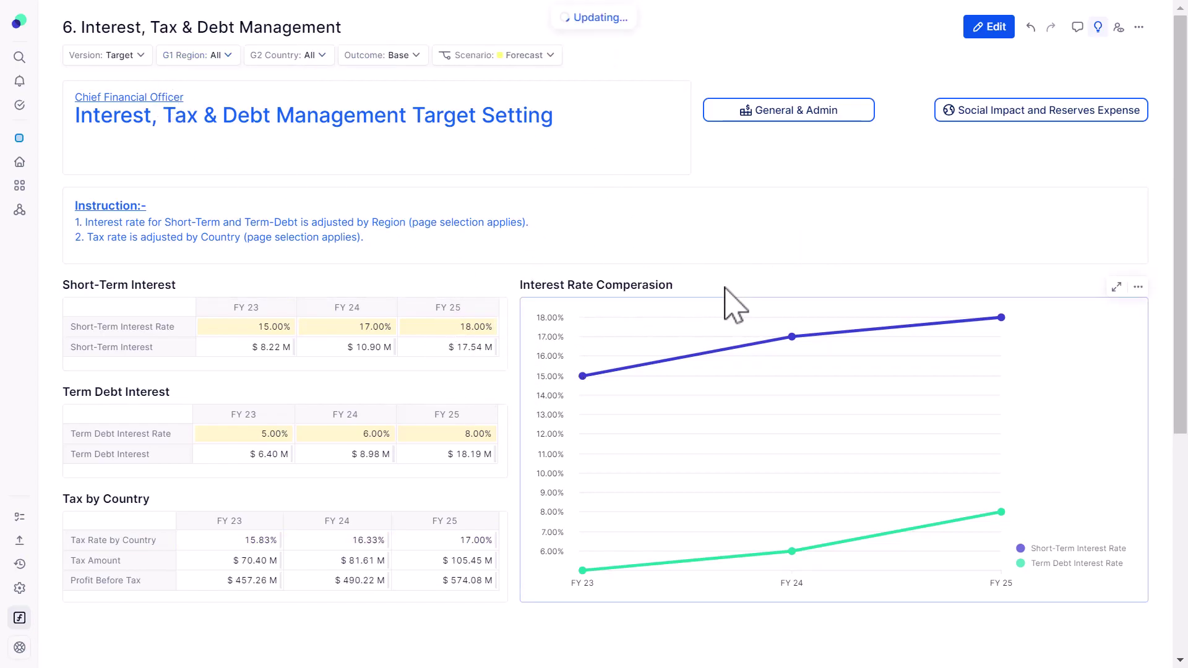
pyautogui.moveTo(1181, 204); pyautogui.dragTo(1184, 479)
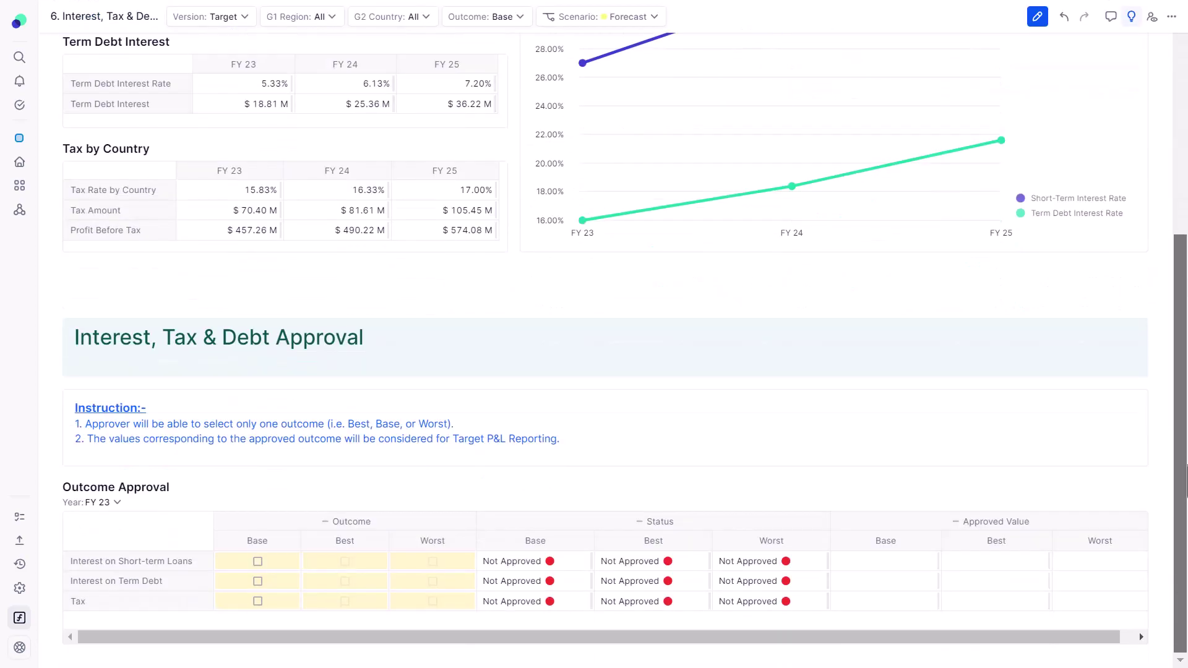
# - Turn on visual hints and approve Base outcomes for short-term loan and term debt interest
pyautogui.click(1130, 16)
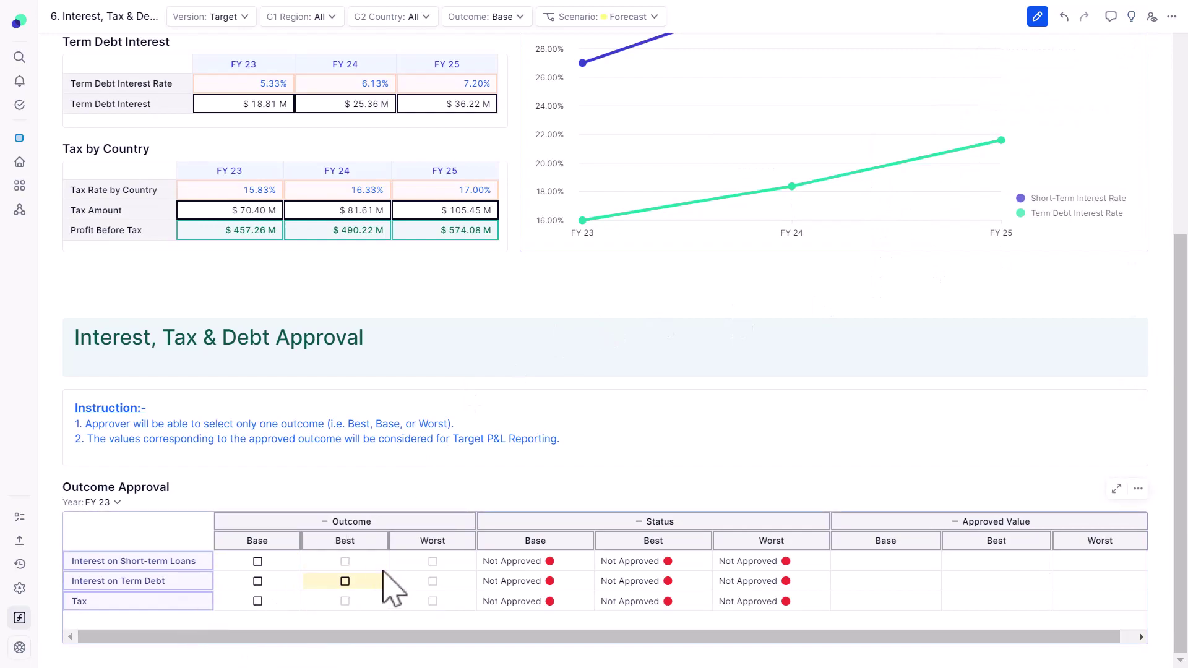
pyautogui.click(257, 563)
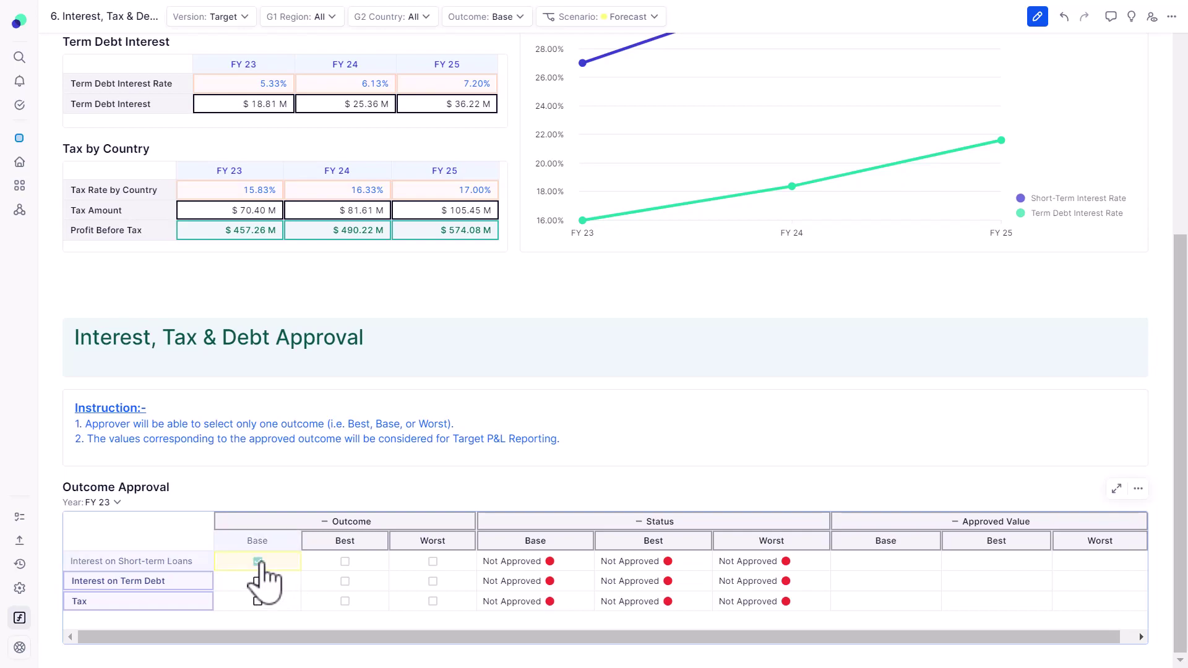
pyautogui.click(258, 602)
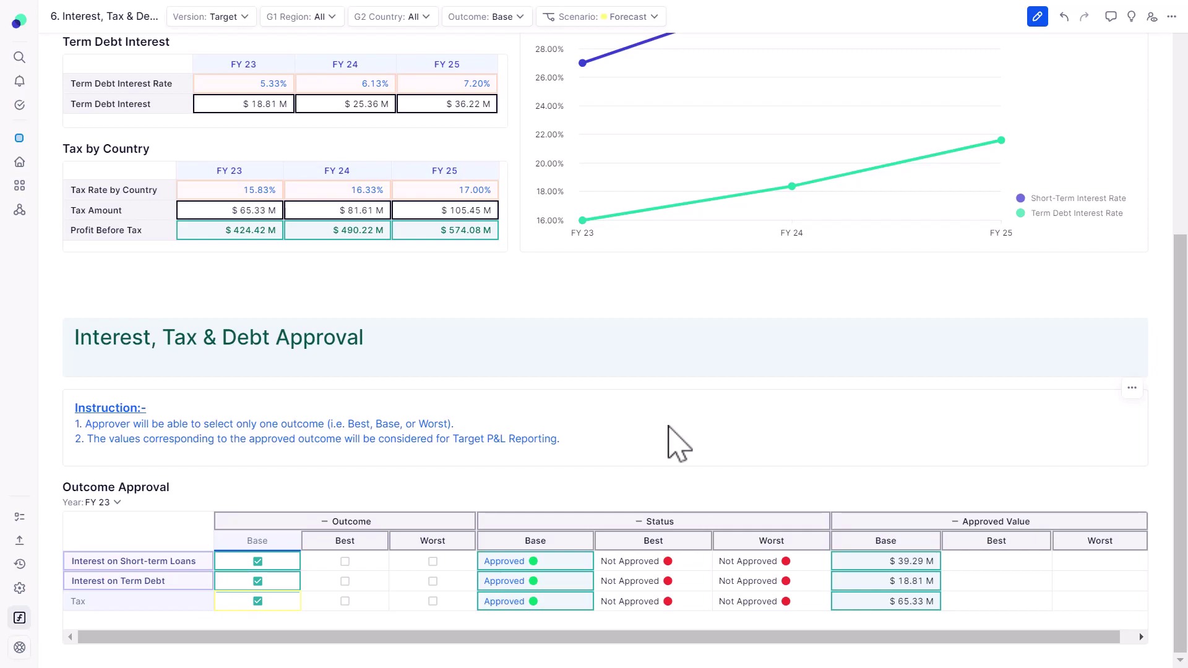
pyautogui.scroll(6, 679, 444)
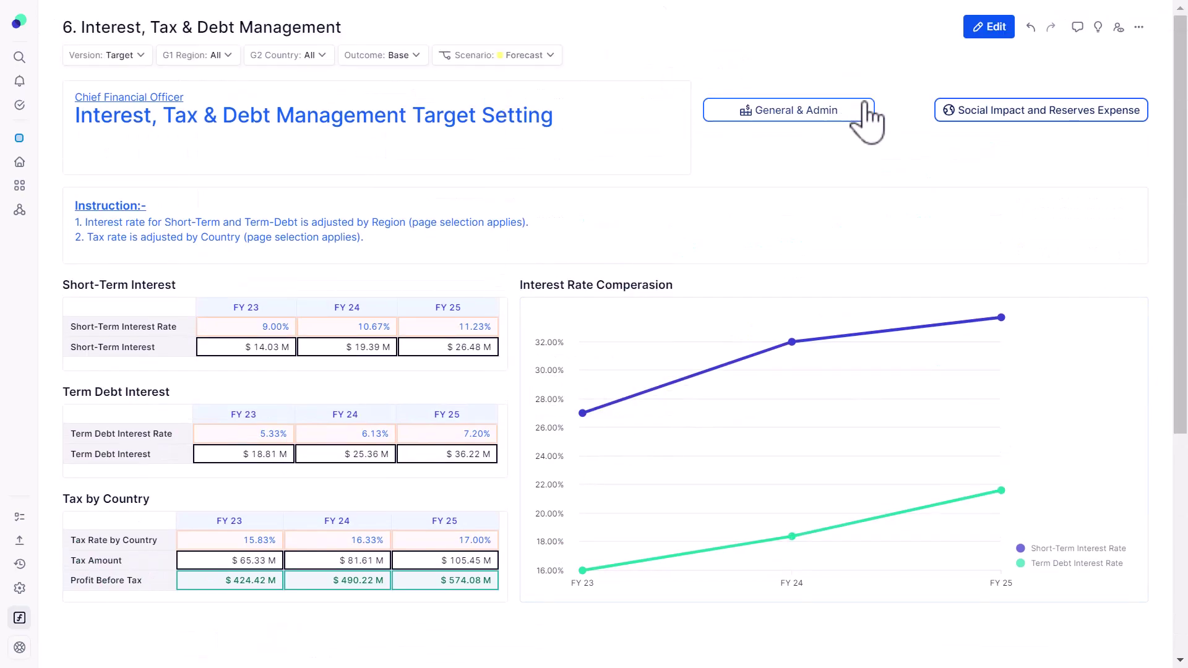
# - Return to the Home page and scroll down to its section cards
pyautogui.click(19, 164)
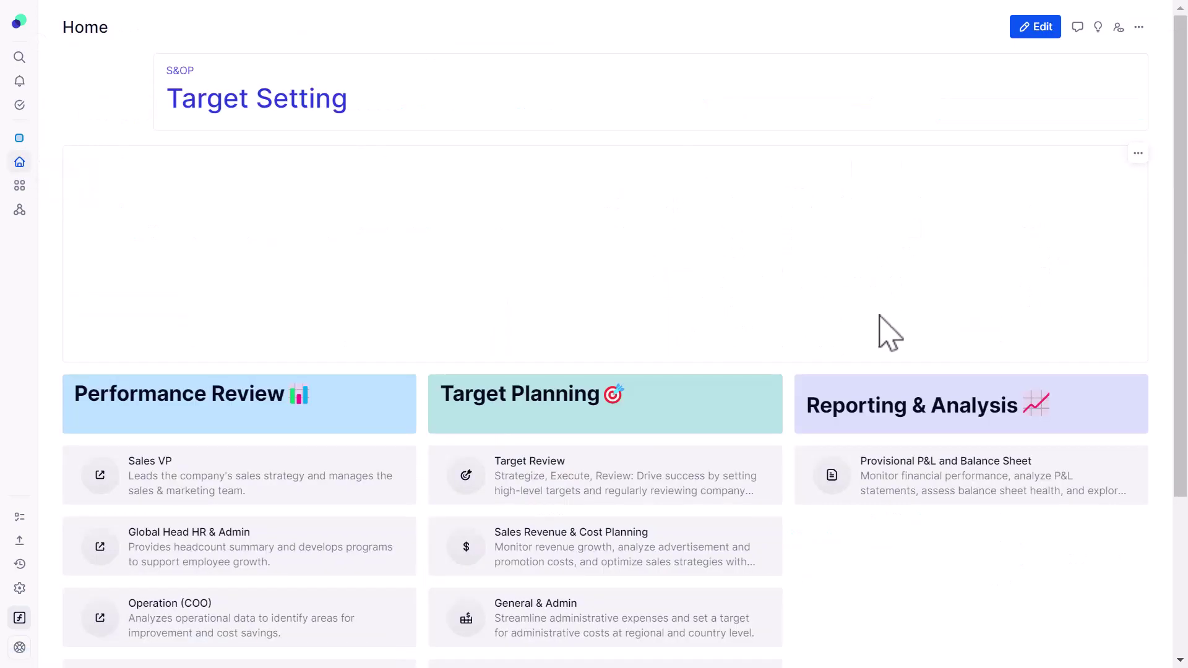
pyautogui.scroll(-3, 1027, 334)
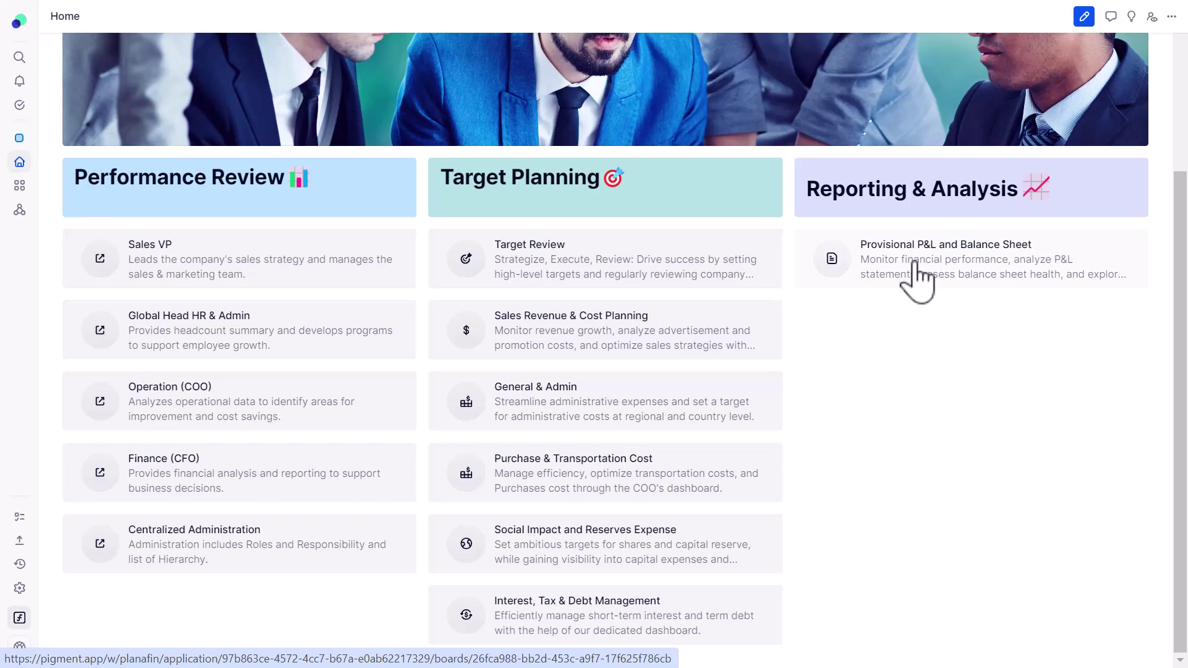
pyautogui.click(915, 265)
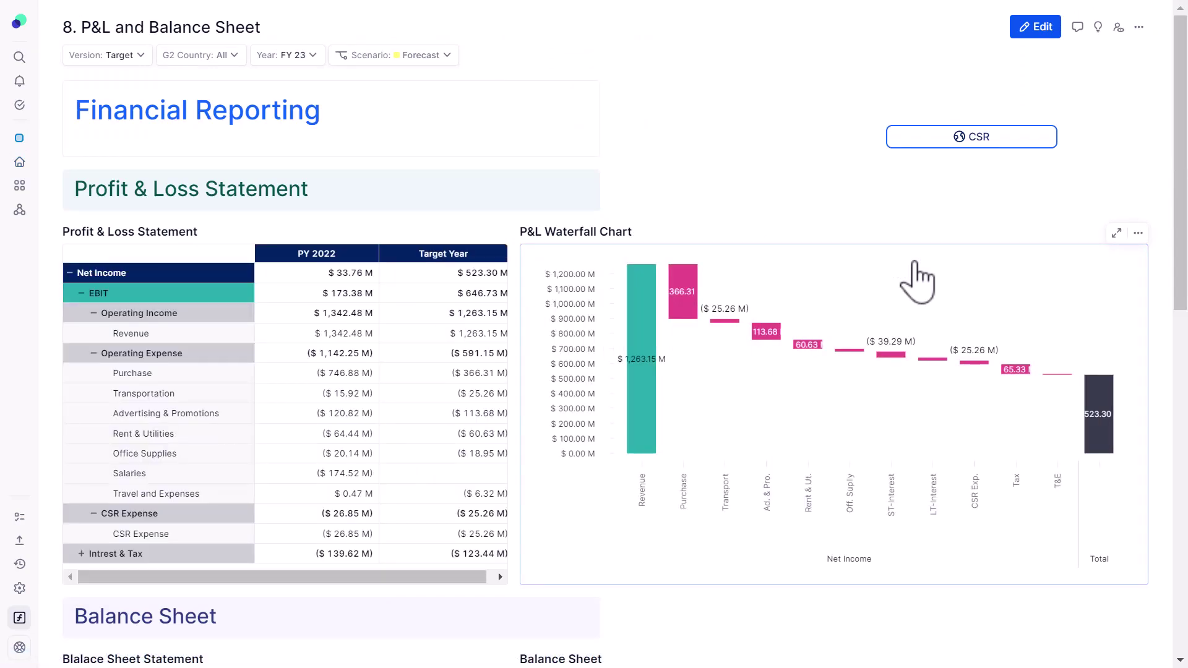
pyautogui.moveTo(416, 582); pyautogui.dragTo(443, 577)
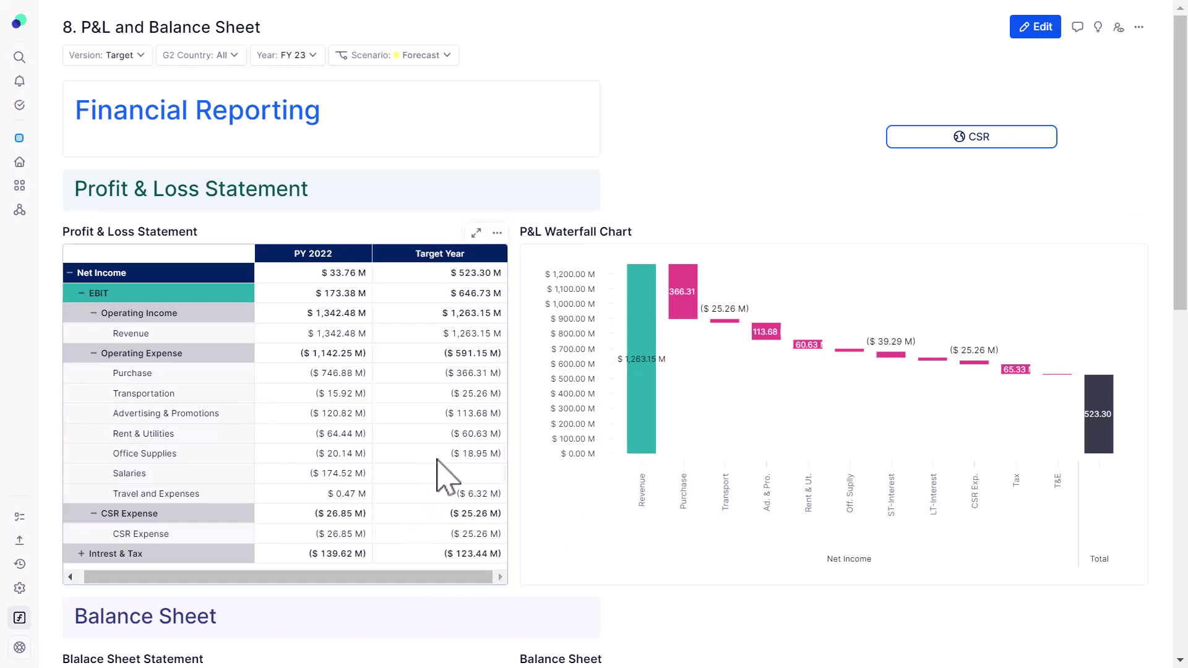
pyautogui.scroll(-3, 454, 449)
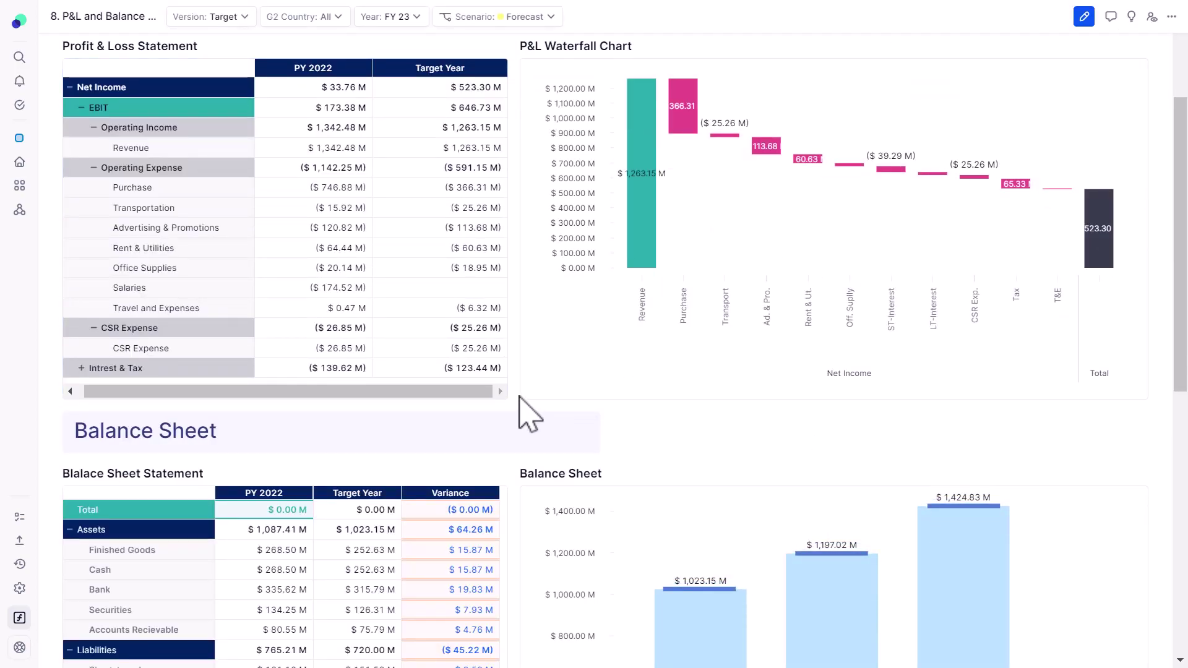
pyautogui.scroll(-3, 526, 413)
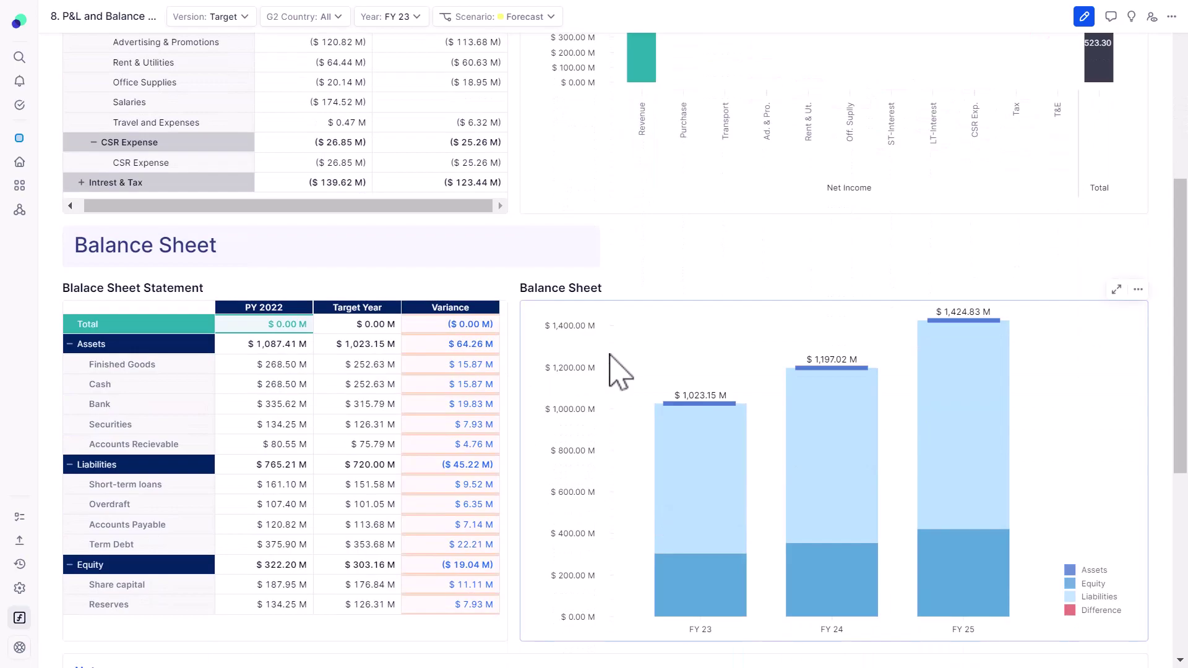
pyautogui.scroll(3, 622, 365)
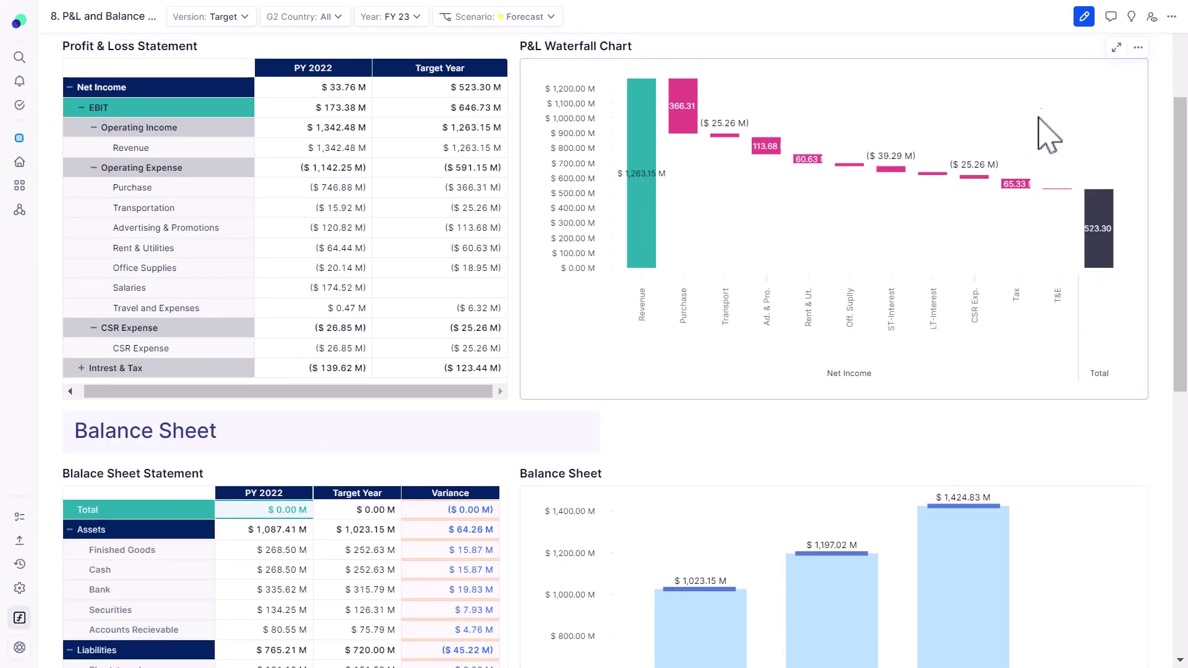
pyautogui.click(1115, 48)
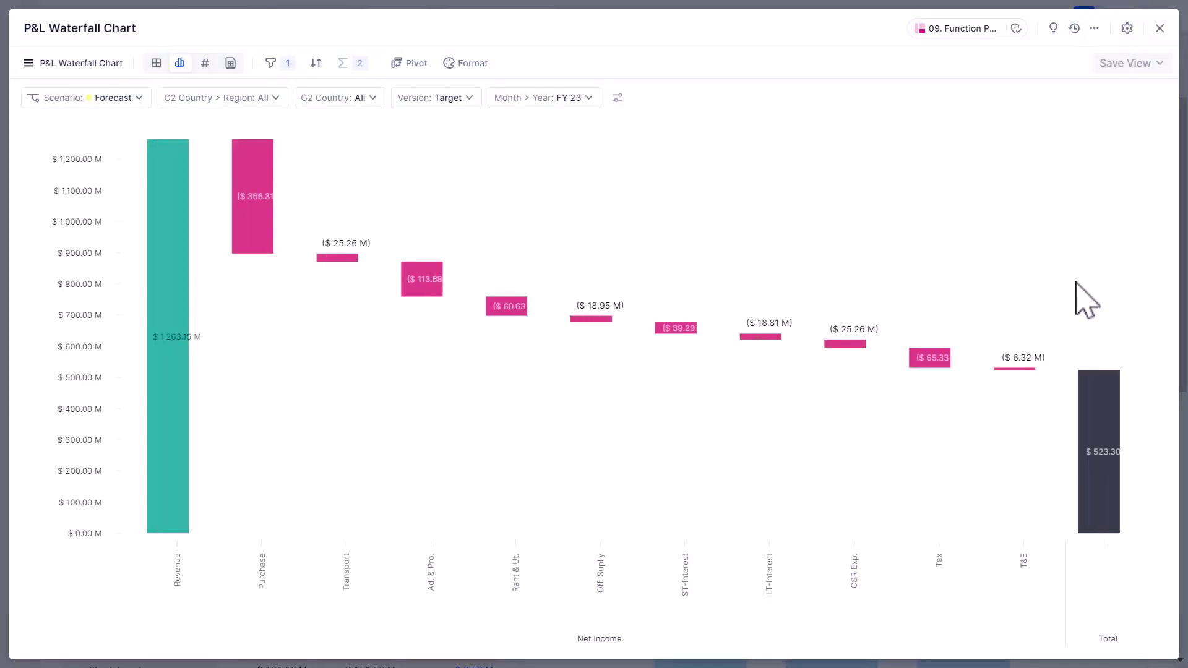
pyautogui.click(1161, 31)
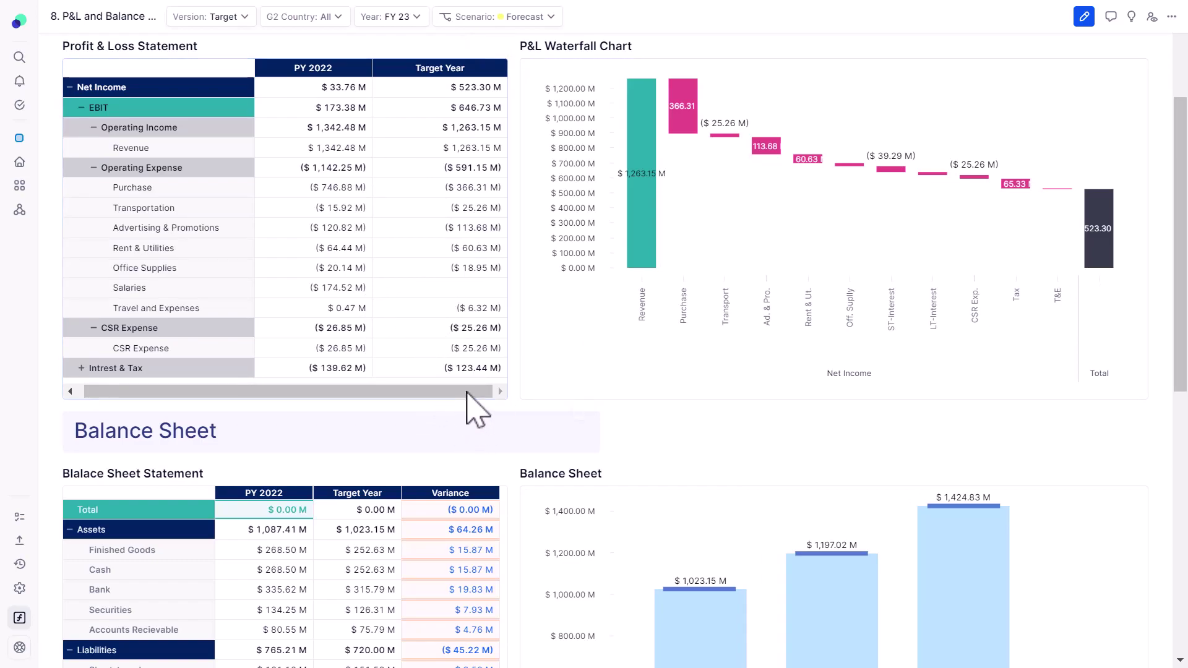
pyautogui.scroll(3, 433, 265)
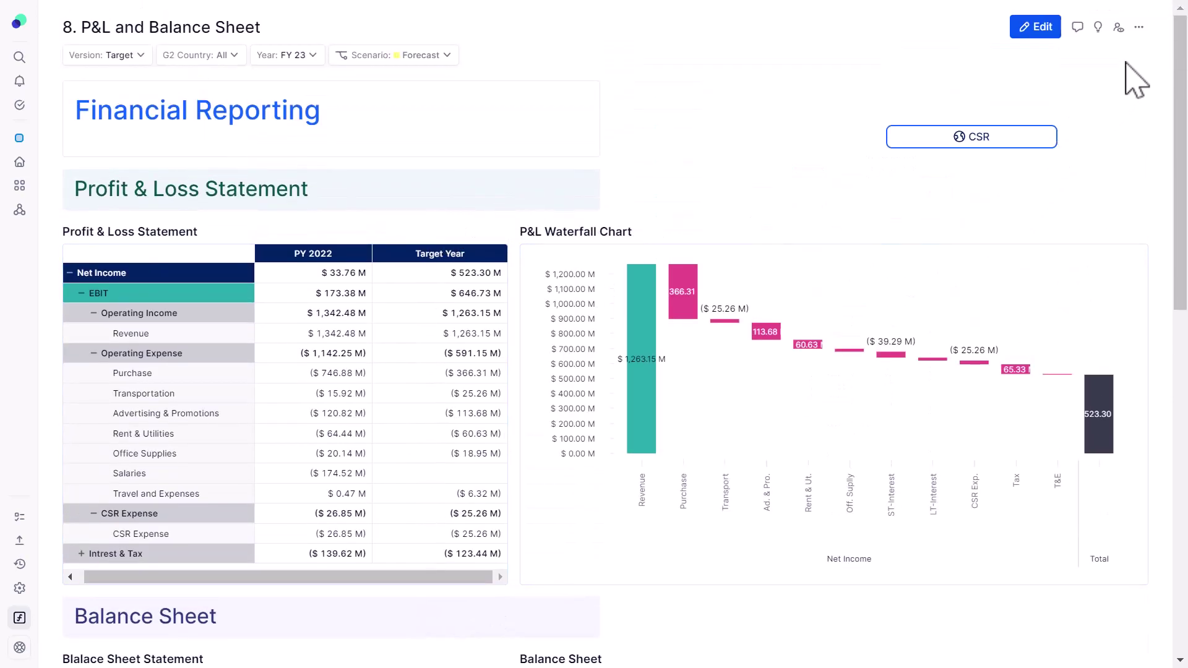
pyautogui.click(1138, 26)
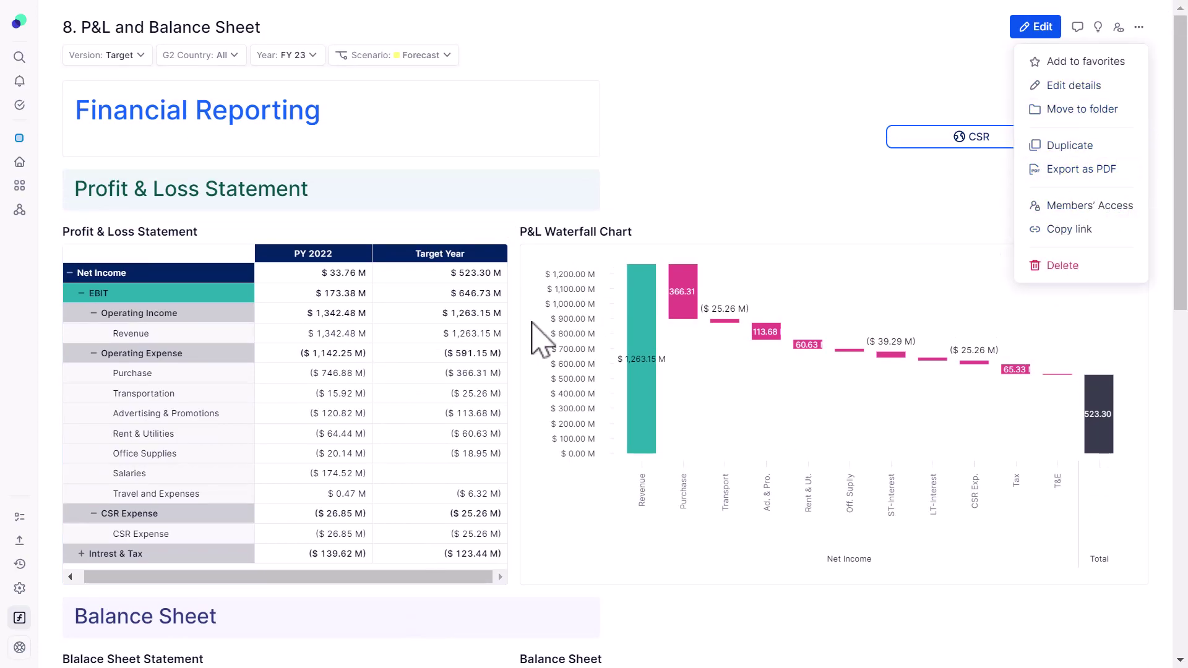
# - Check the Profit & Loss Statement table's options, then scroll down the dashboard
pyautogui.click(476, 235)
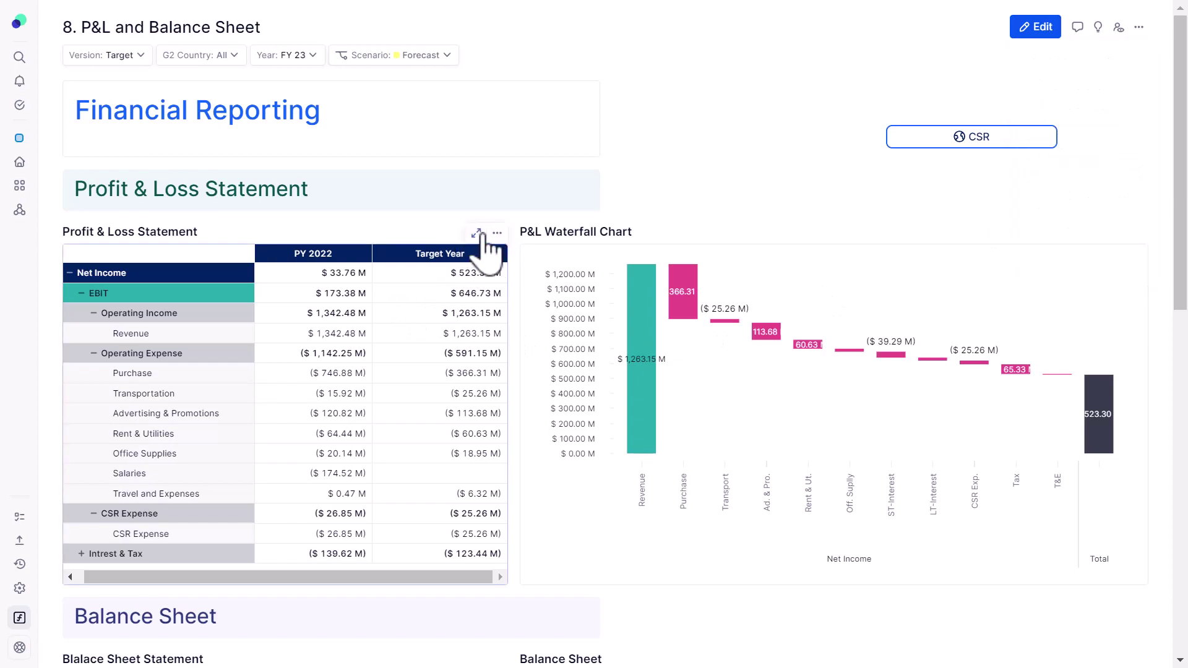
pyautogui.click(497, 233)
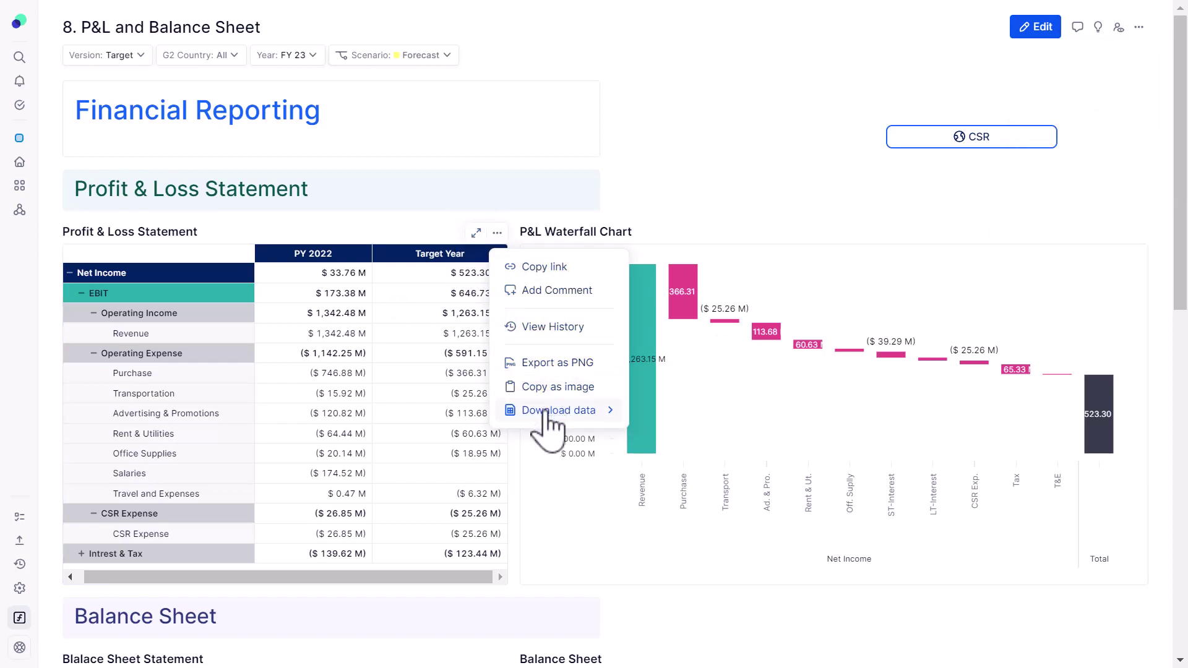
pyautogui.moveTo(546, 411)
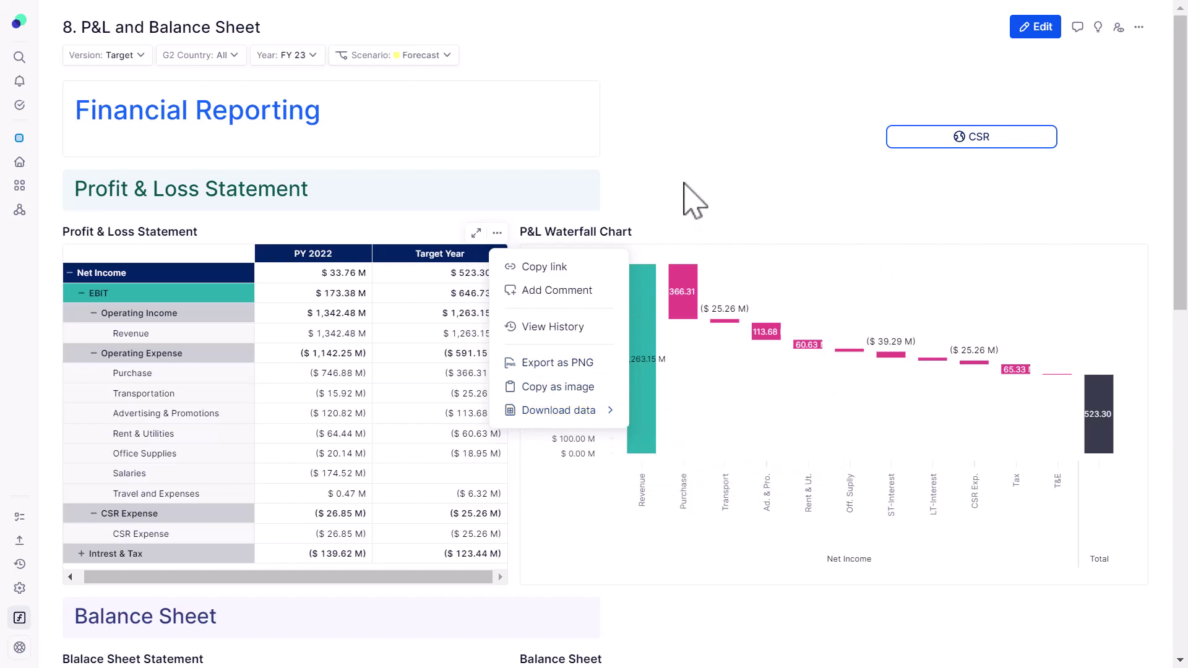
pyautogui.click(711, 202)
pyautogui.moveTo(1182, 278); pyautogui.dragTo(1175, 633)
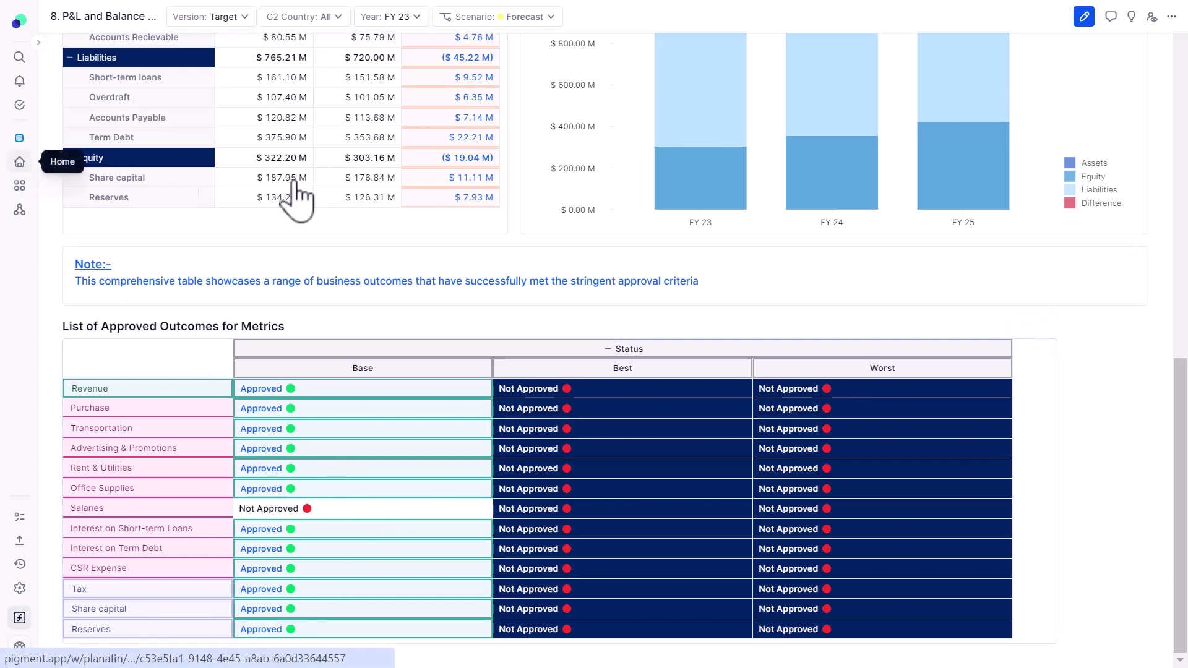
pyautogui.scroll(-4, 620, 358)
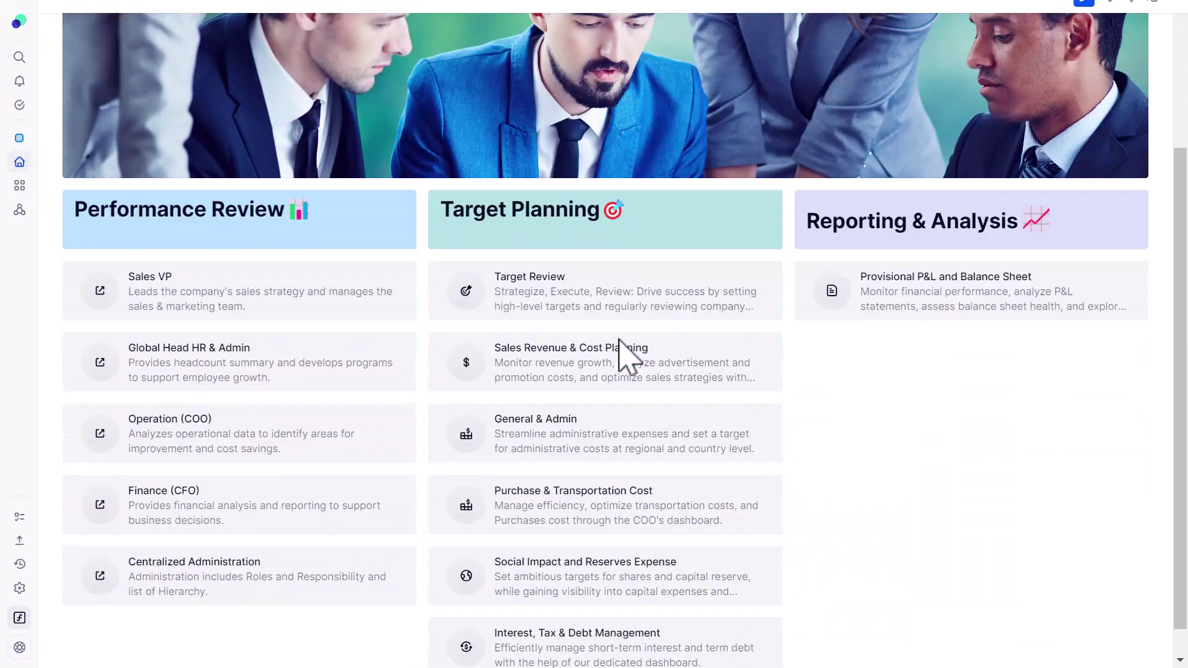
# - On the General & Admin dashboard, approve the Base outcome for Salaries ($164.21 M)
pyautogui.click(558, 410)
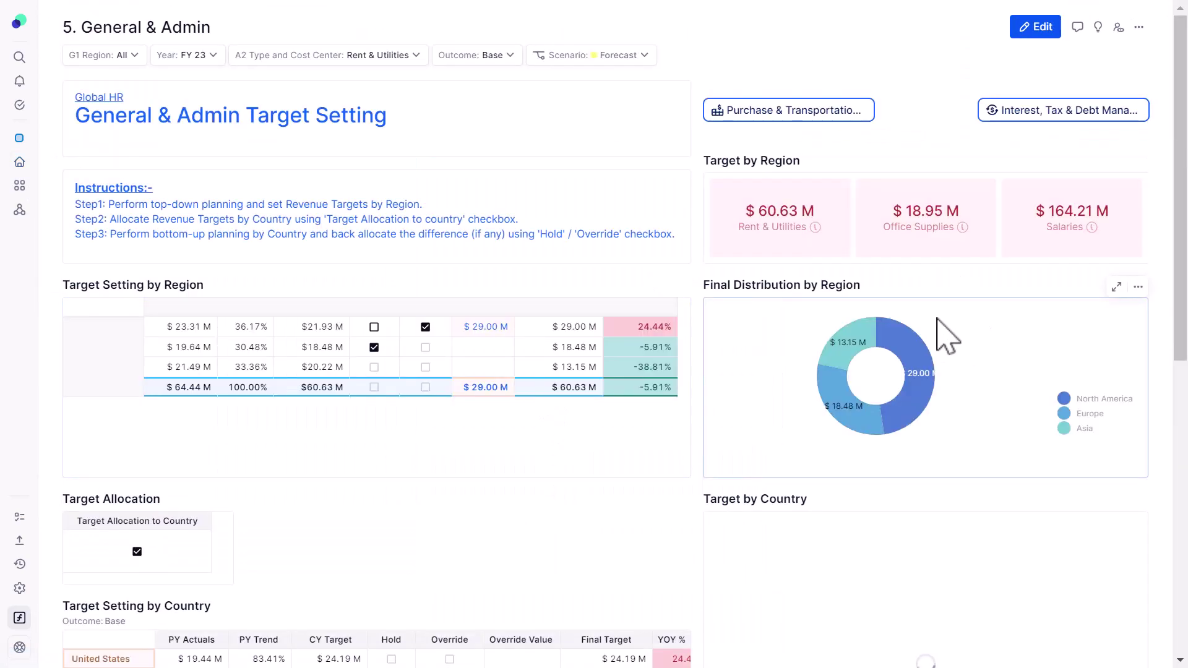
pyautogui.scroll(-5, 615, 278)
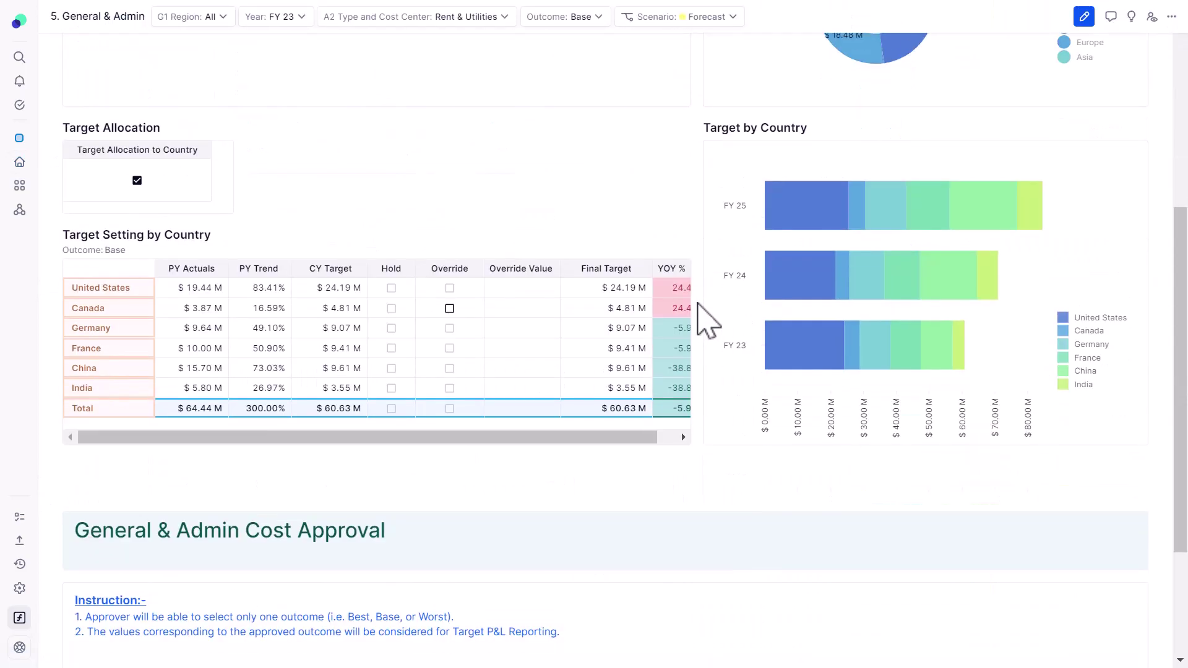
pyautogui.scroll(-3, 880, 273)
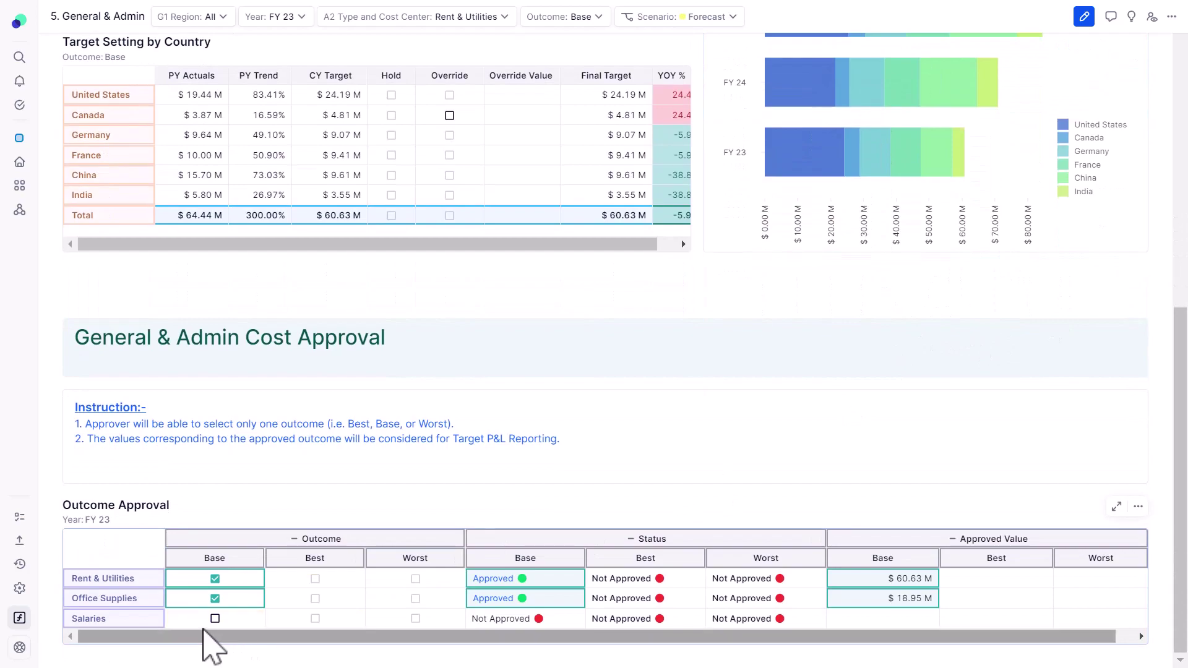
pyautogui.click(214, 619)
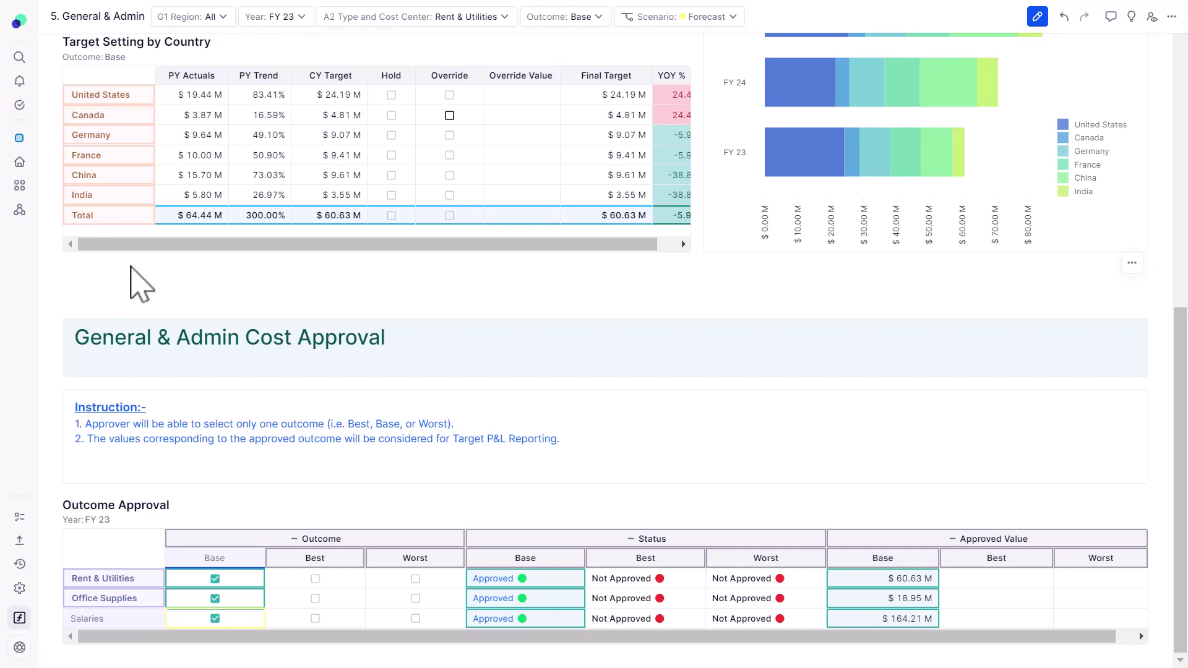
pyautogui.click(19, 162)
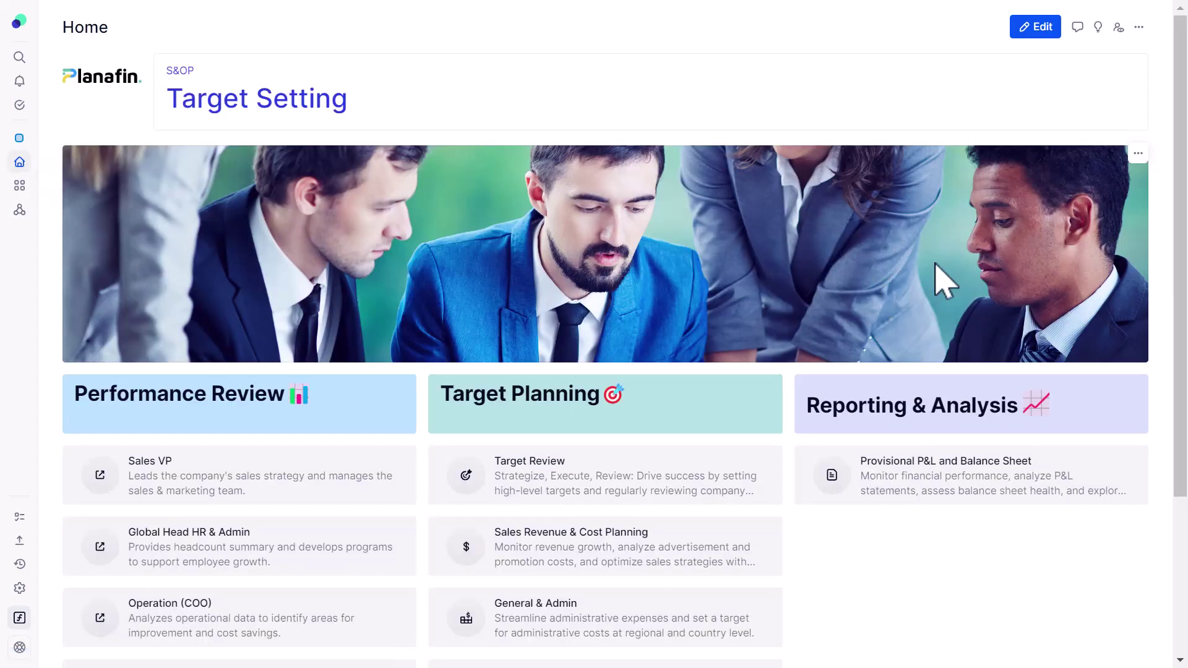
# - On Provisional P&L and Balance Sheet, check the Salaries row in List of Approved Outcomes
pyautogui.click(971, 489)
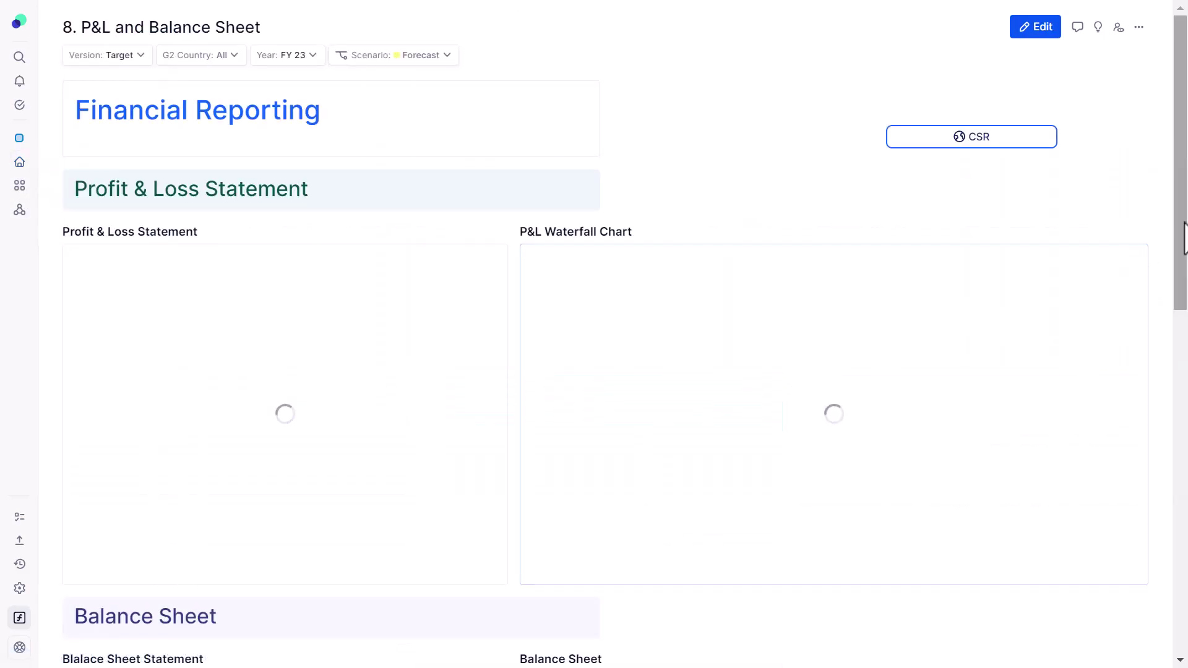
pyautogui.moveTo(1179, 228); pyautogui.dragTo(1171, 578)
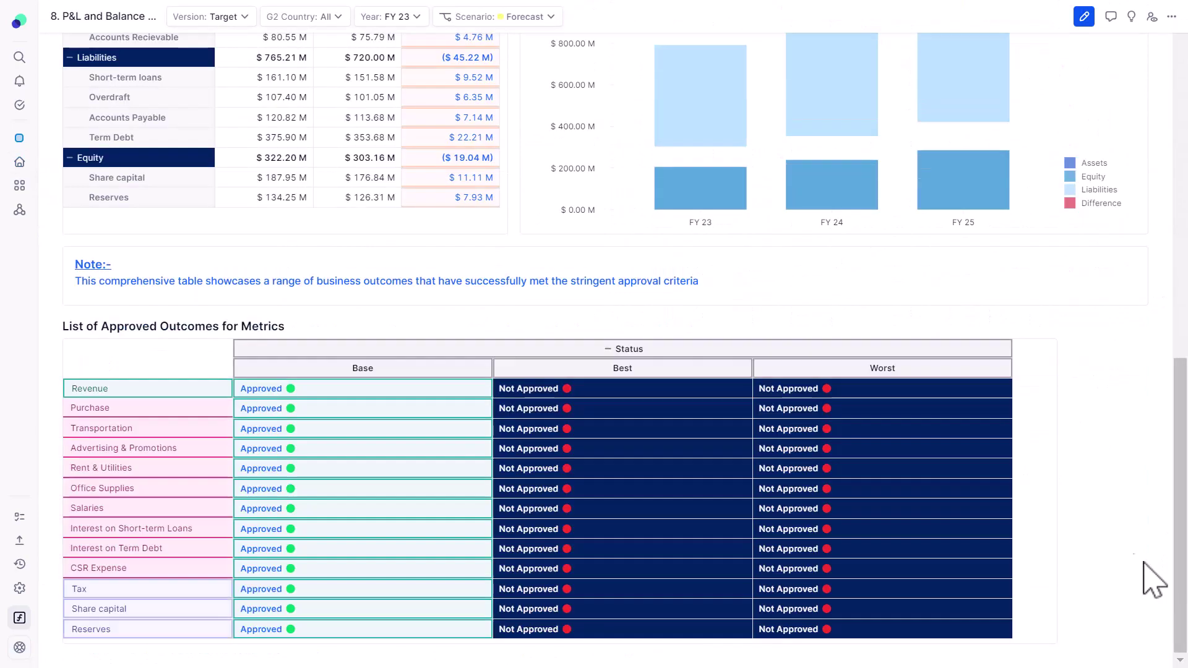
pyautogui.click(107, 509)
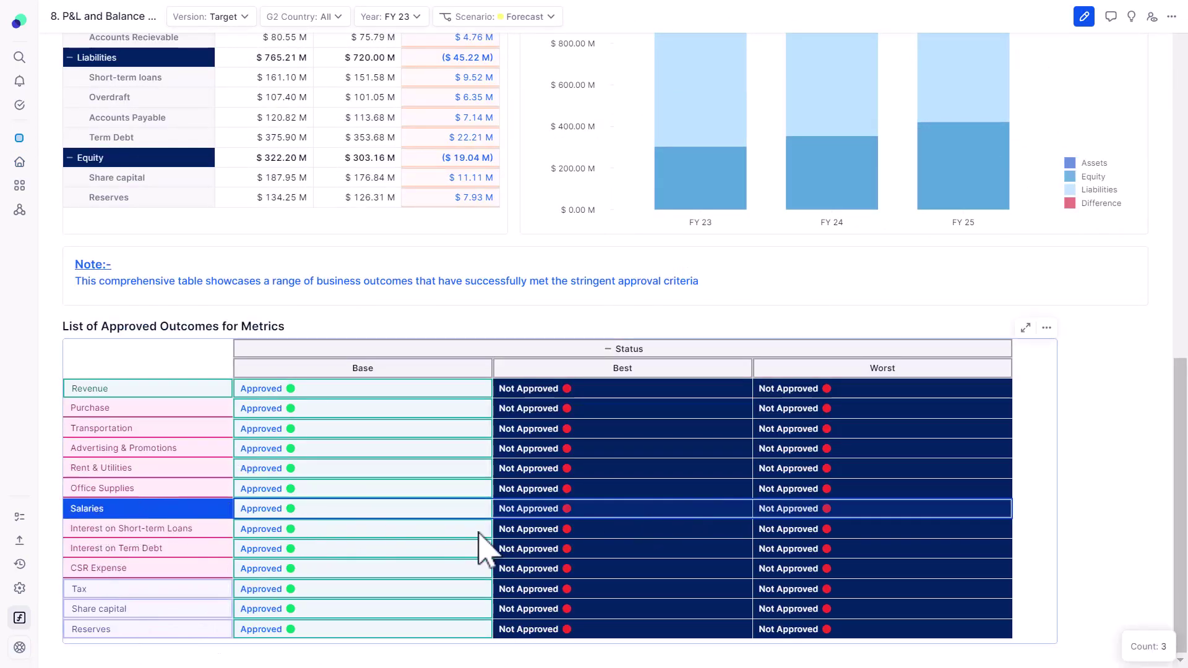